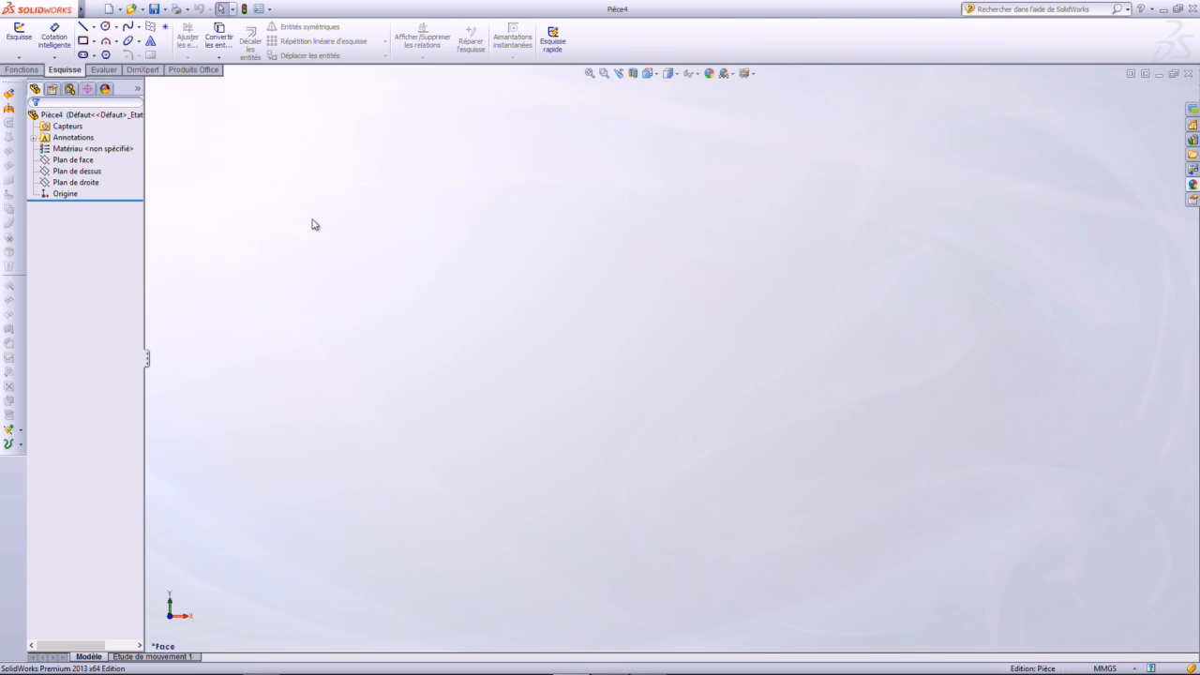
# Start a new sketch on the front plane (Plan de face)
pyautogui.click(82, 160)
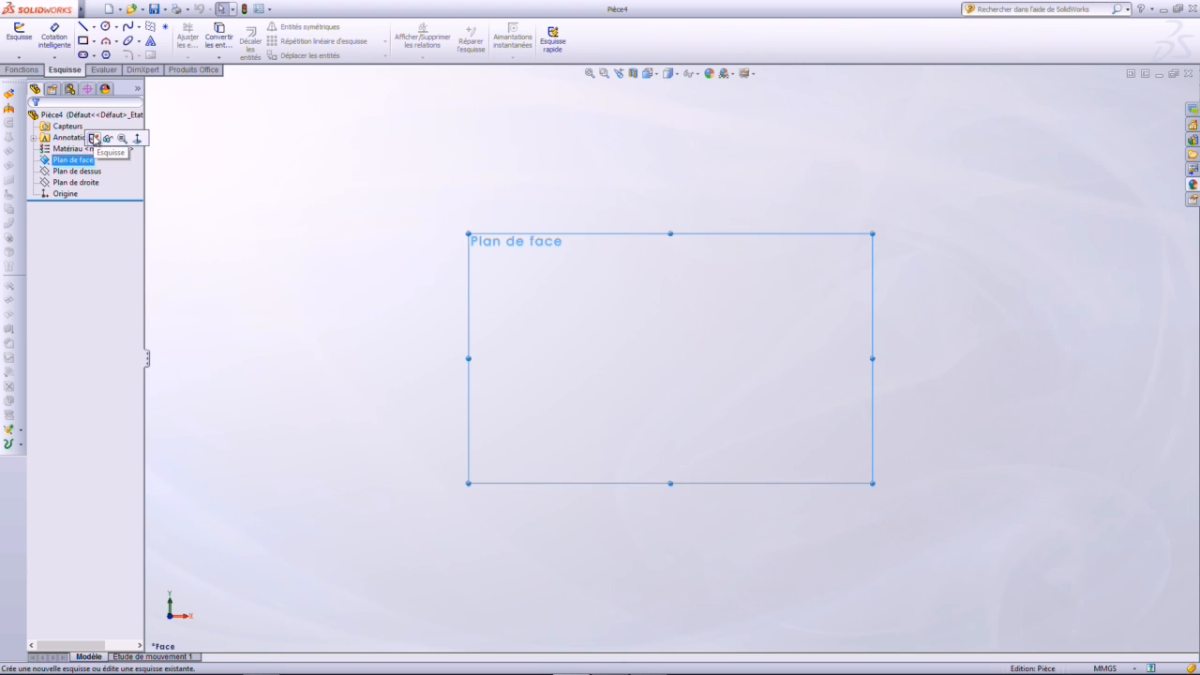
pyautogui.click(94, 139)
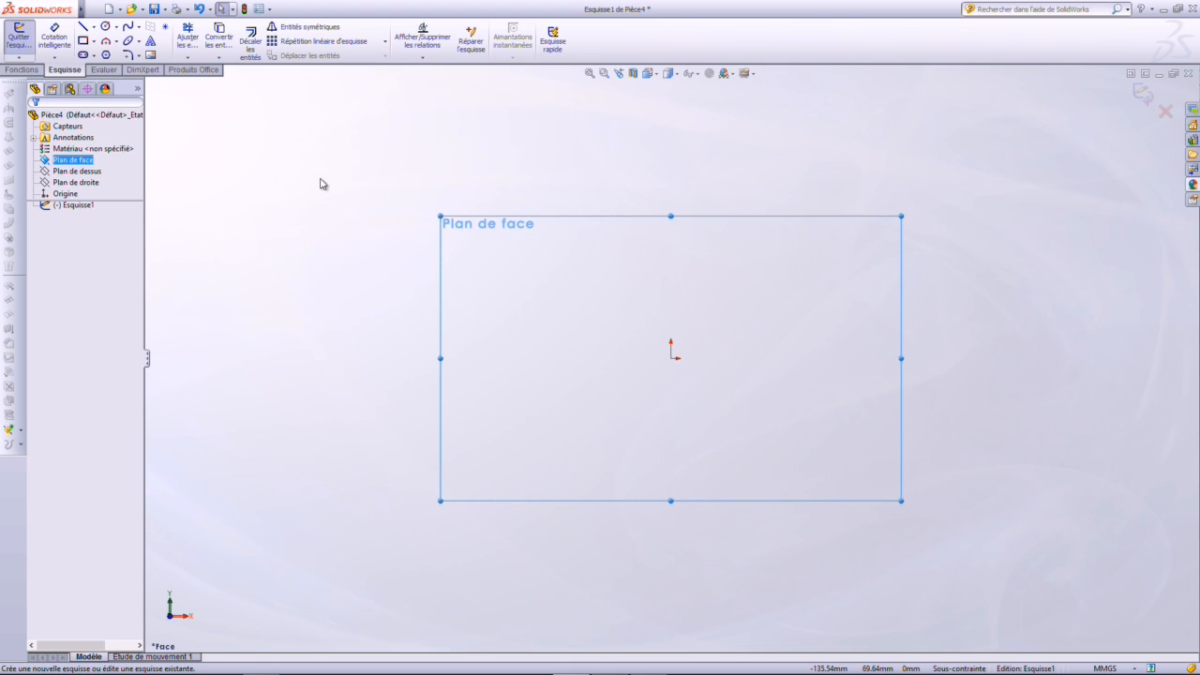
pyautogui.click(379, 185)
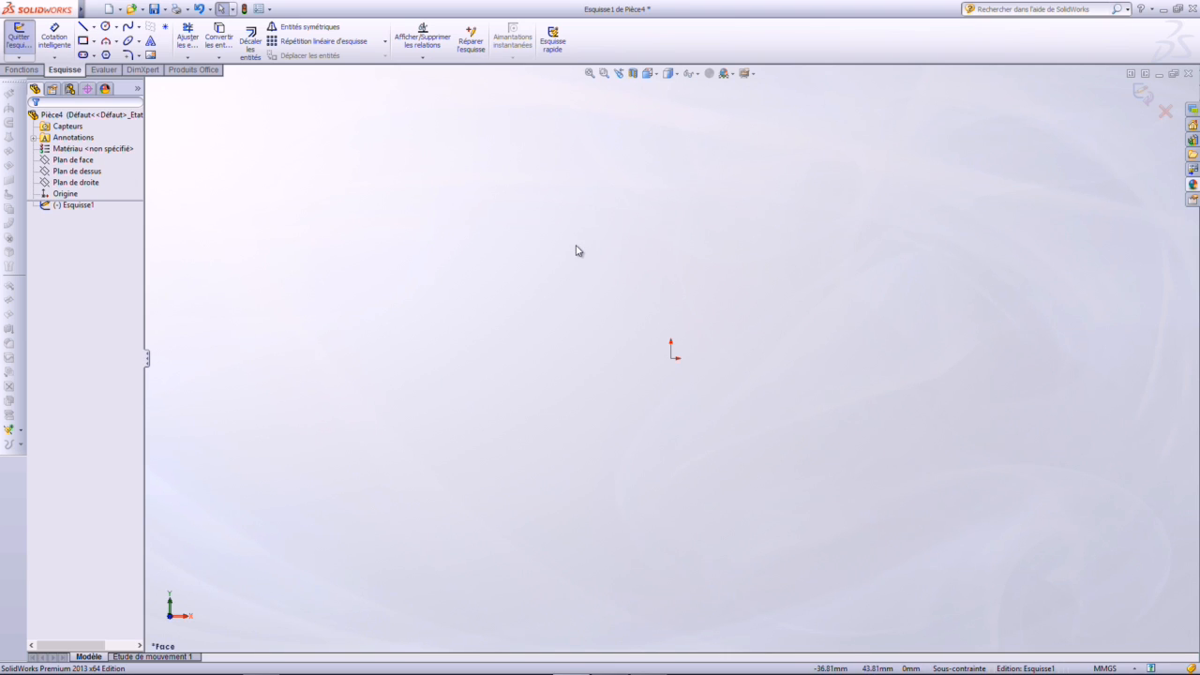
# Draw a construction-line rectangle about 139 mm wide and 157 mm high, with its lower-right corner on the origin
pyautogui.click(95, 26)
pyautogui.click(122, 53)
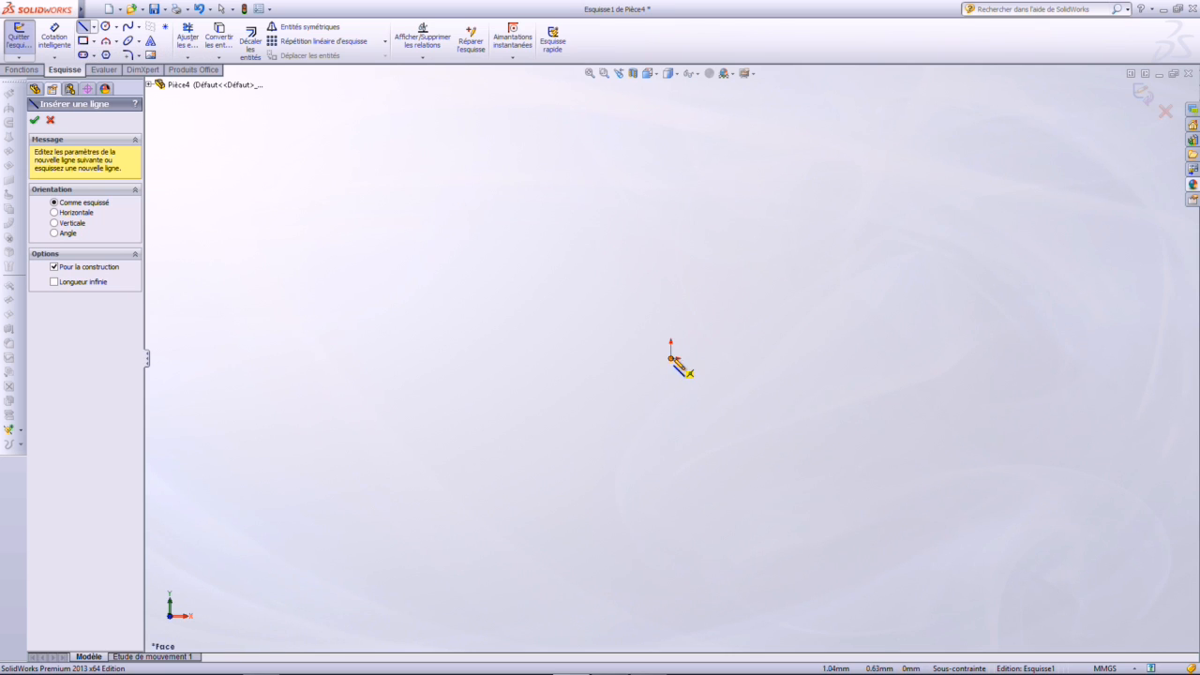
pyautogui.click(671, 358)
pyautogui.click(670, 123)
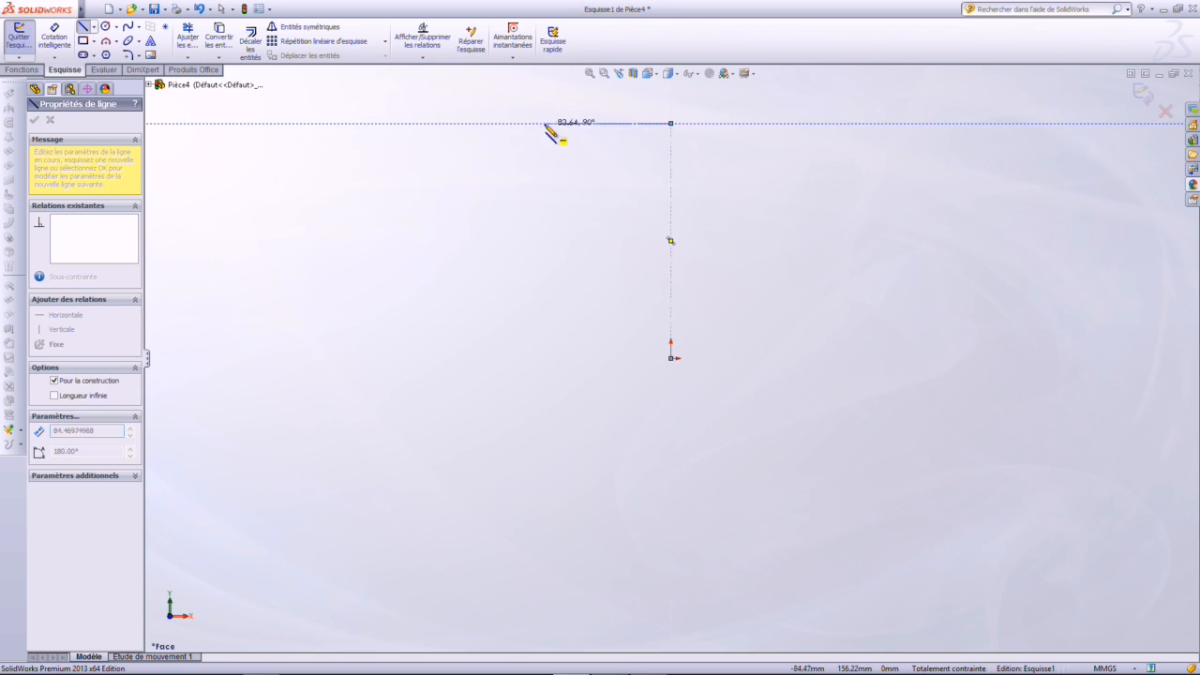
pyautogui.click(462, 123)
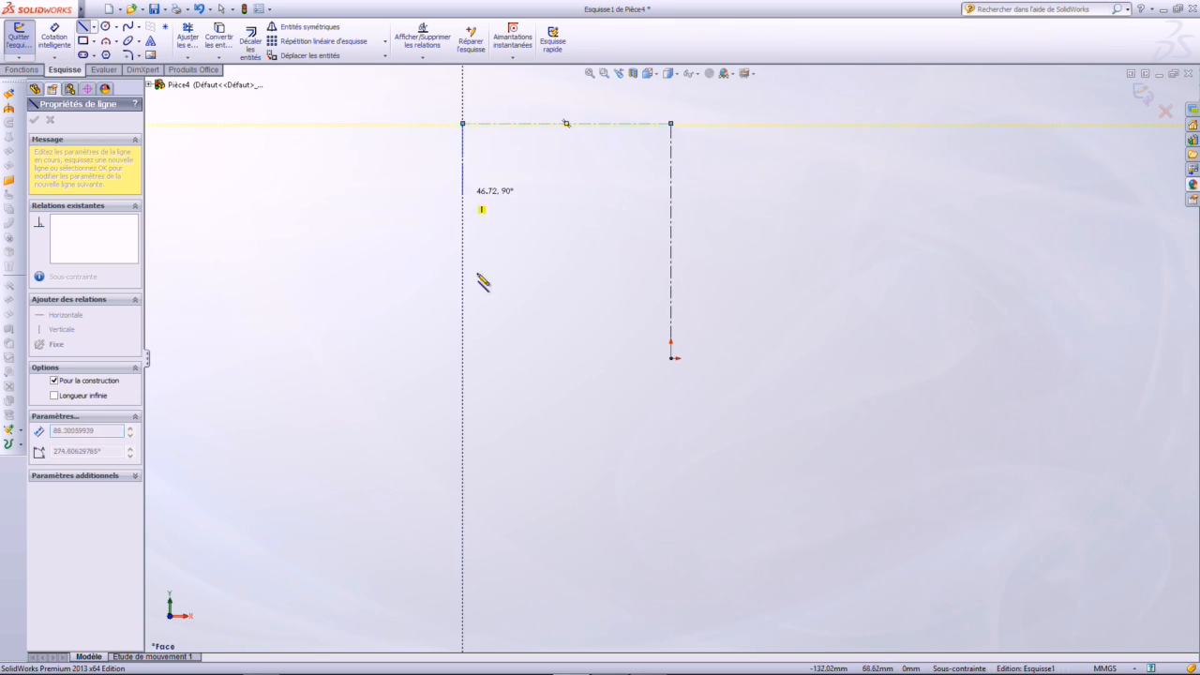
pyautogui.click(462, 357)
pyautogui.click(670, 358)
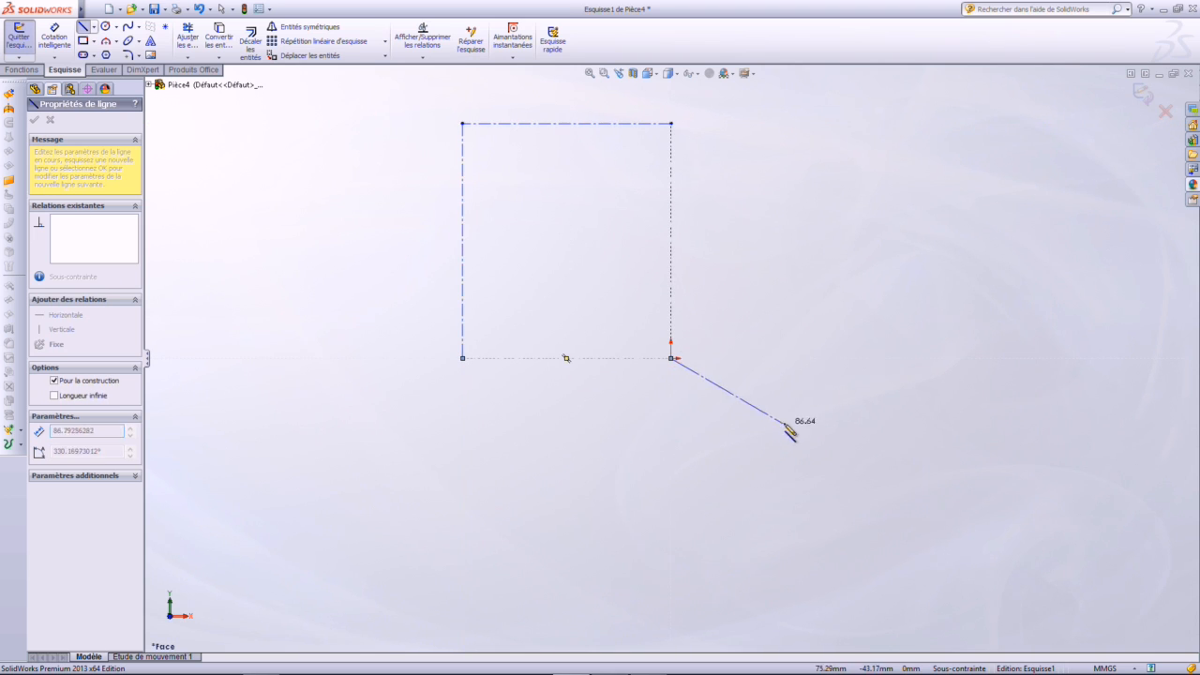
pyautogui.press('Escape')
pyautogui.press('Return')
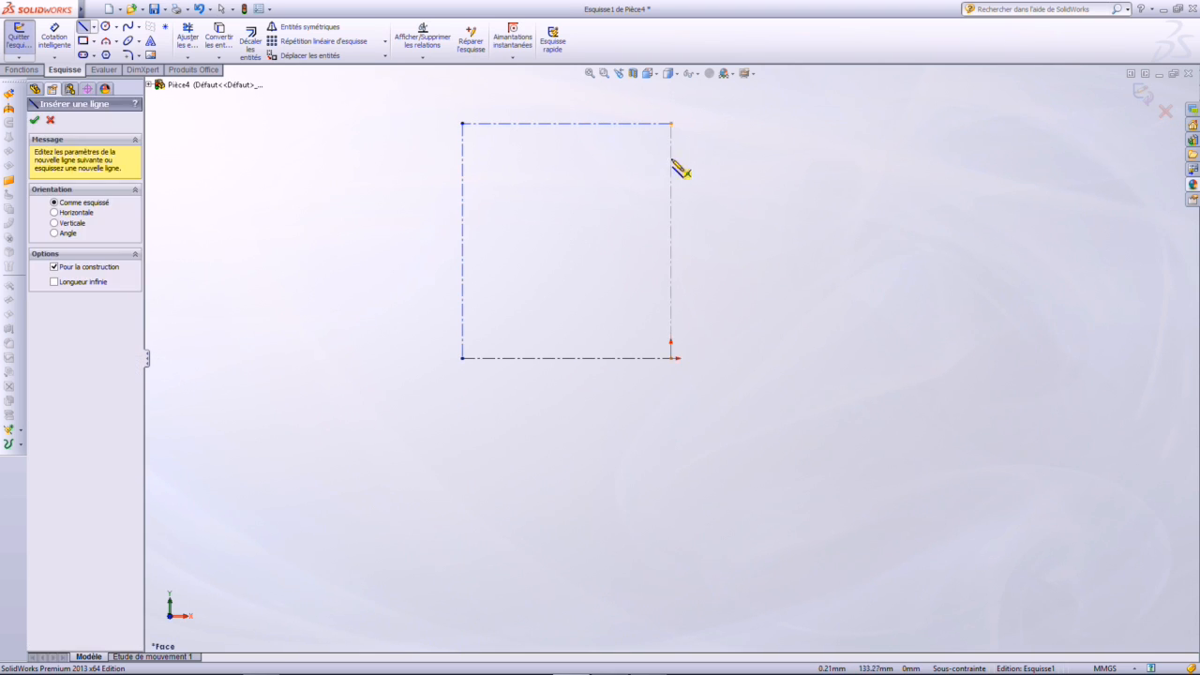
# Add a horizontal construction line across the rectangle, between its two vertical sides, a little below the upper edge
pyautogui.click(670, 163)
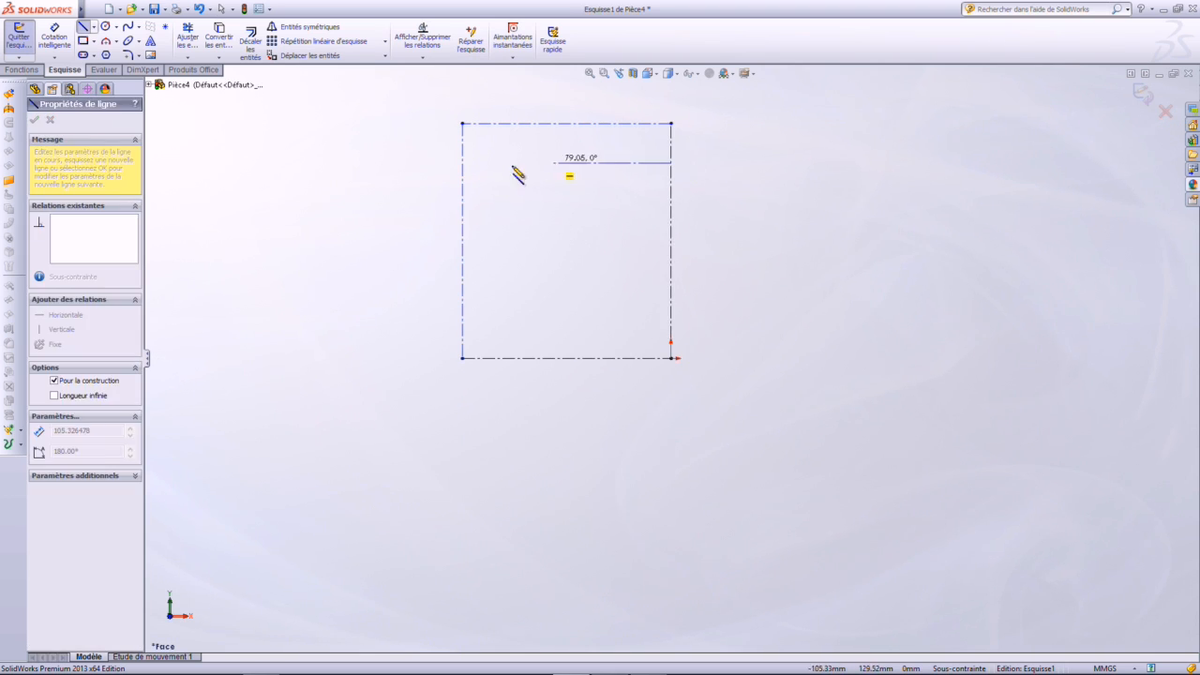
pyautogui.click(462, 162)
pyautogui.press('Escape')
# Dimension the construction rectangle 200 mm wide and 200 mm high
pyautogui.click(55, 38)
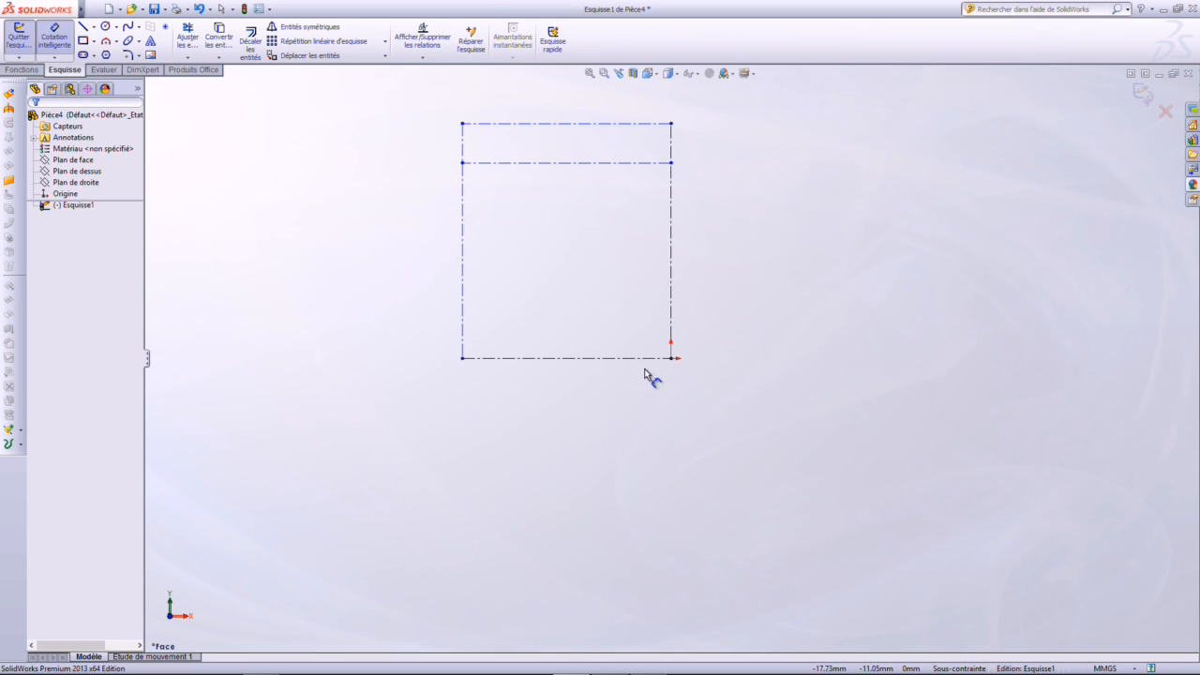
pyautogui.click(590, 360)
pyautogui.click(592, 382)
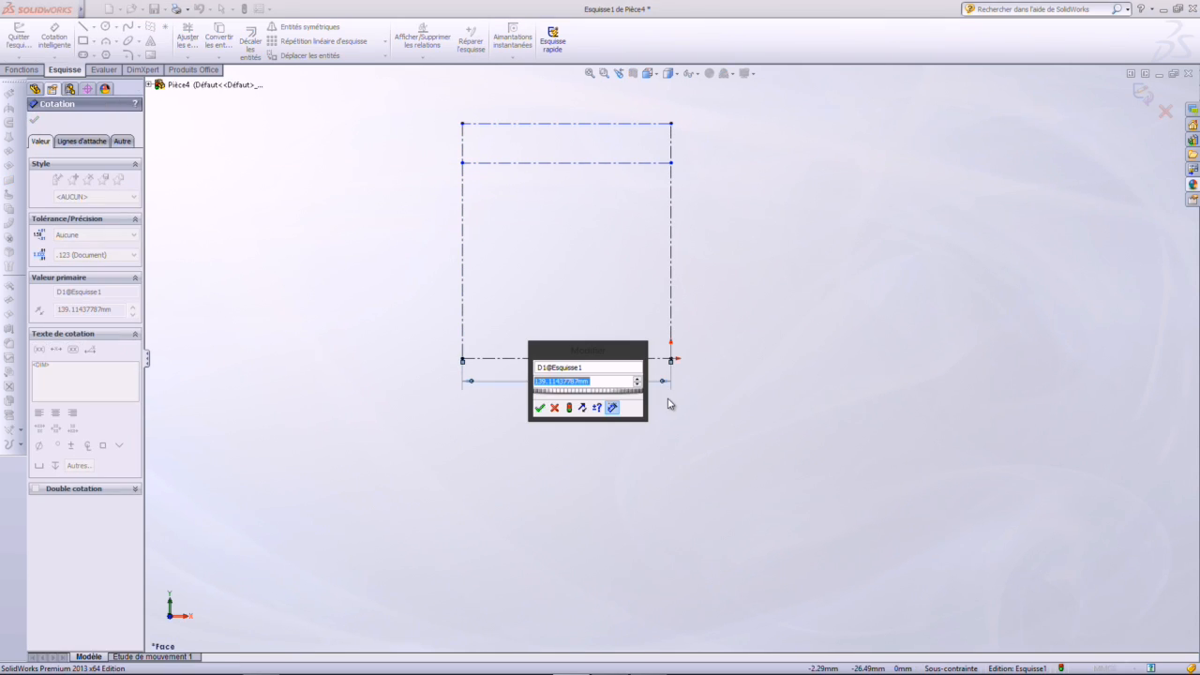
pyautogui.write('200')
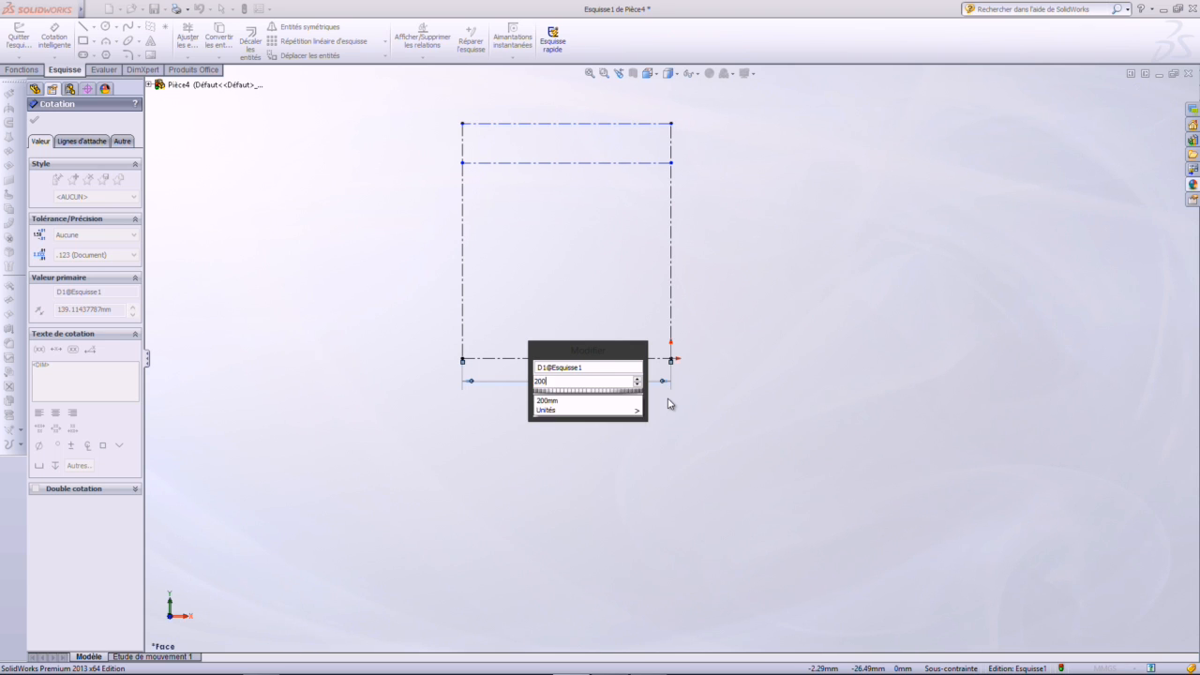
pyautogui.press('Return')
pyautogui.click(669, 291)
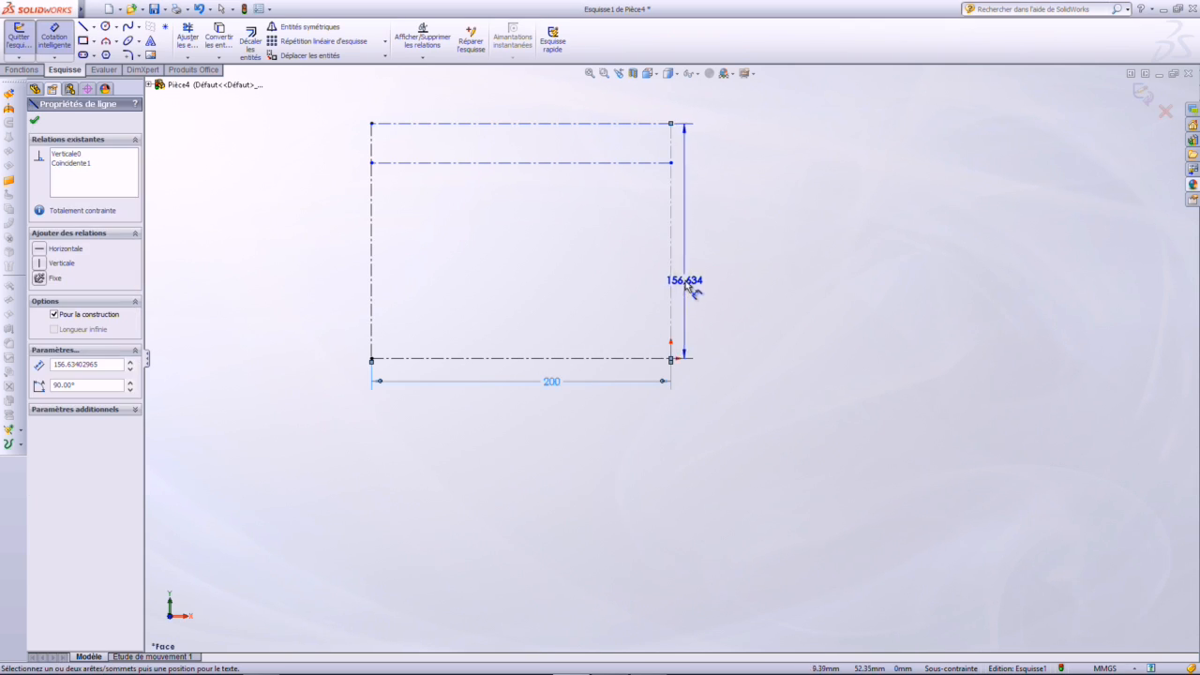
pyautogui.click(698, 281)
pyautogui.write('200')
pyautogui.press('Return')
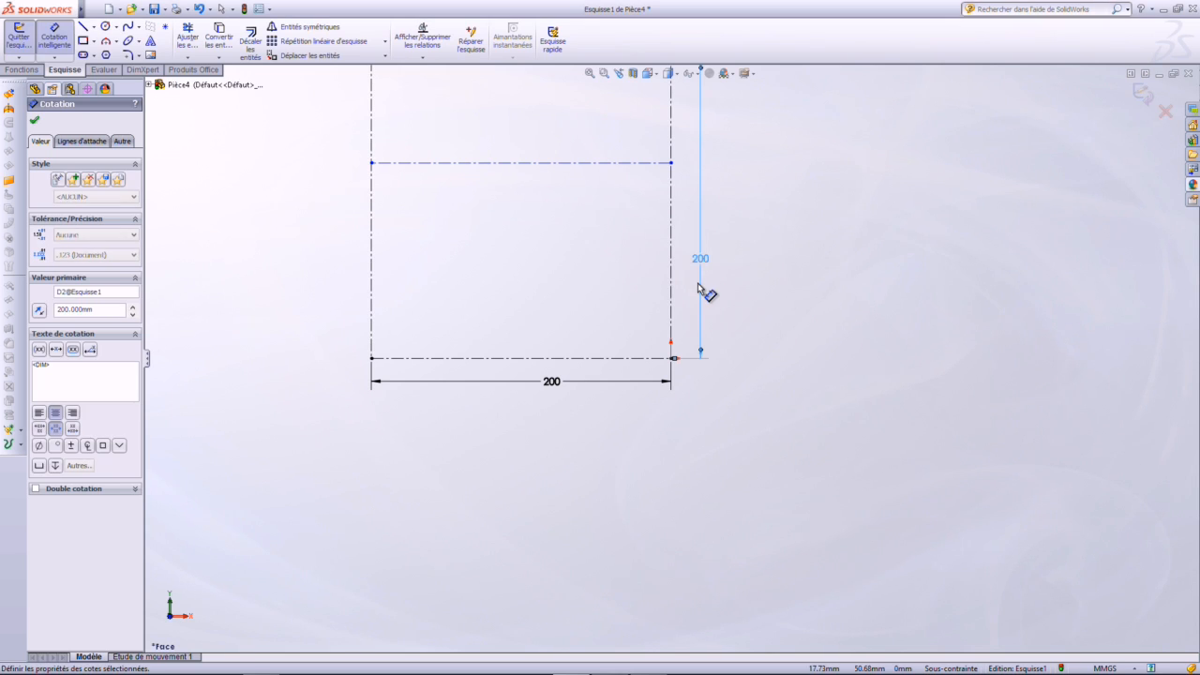
pyautogui.press('Escape')
pyautogui.press('f')
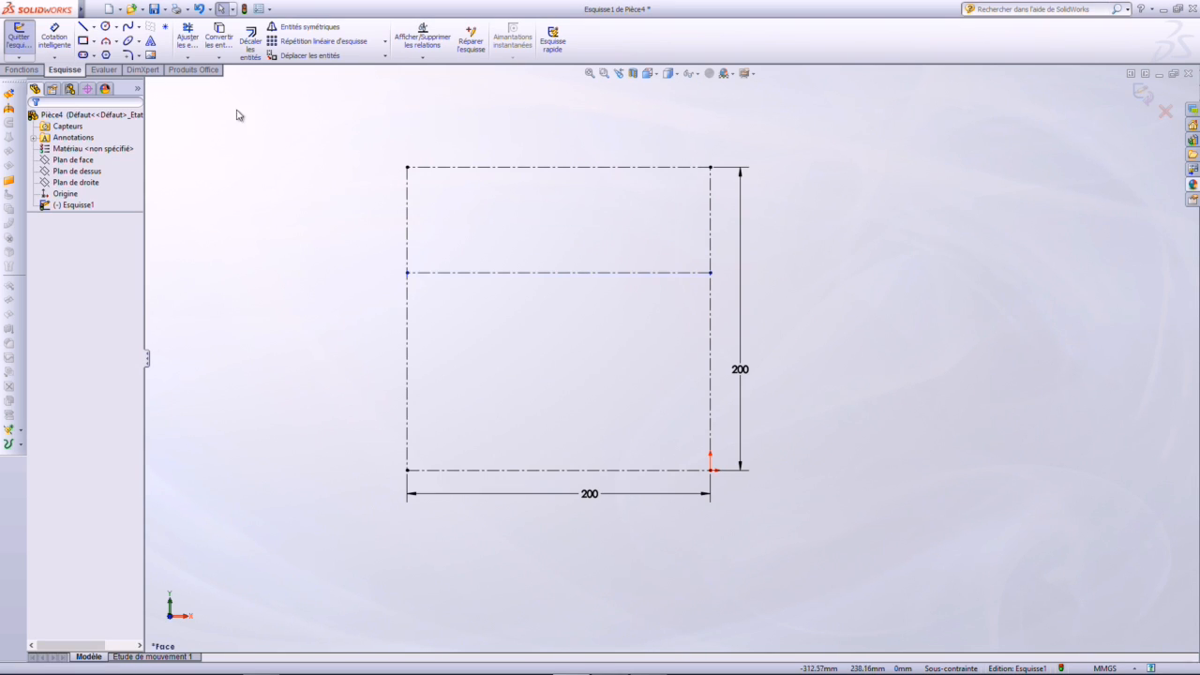
# Dimension the distance between the rectangle's upper edge and the inner horizontal construction line to 32 mm
pyautogui.click(63, 46)
pyautogui.click(635, 167)
pyautogui.click(656, 273)
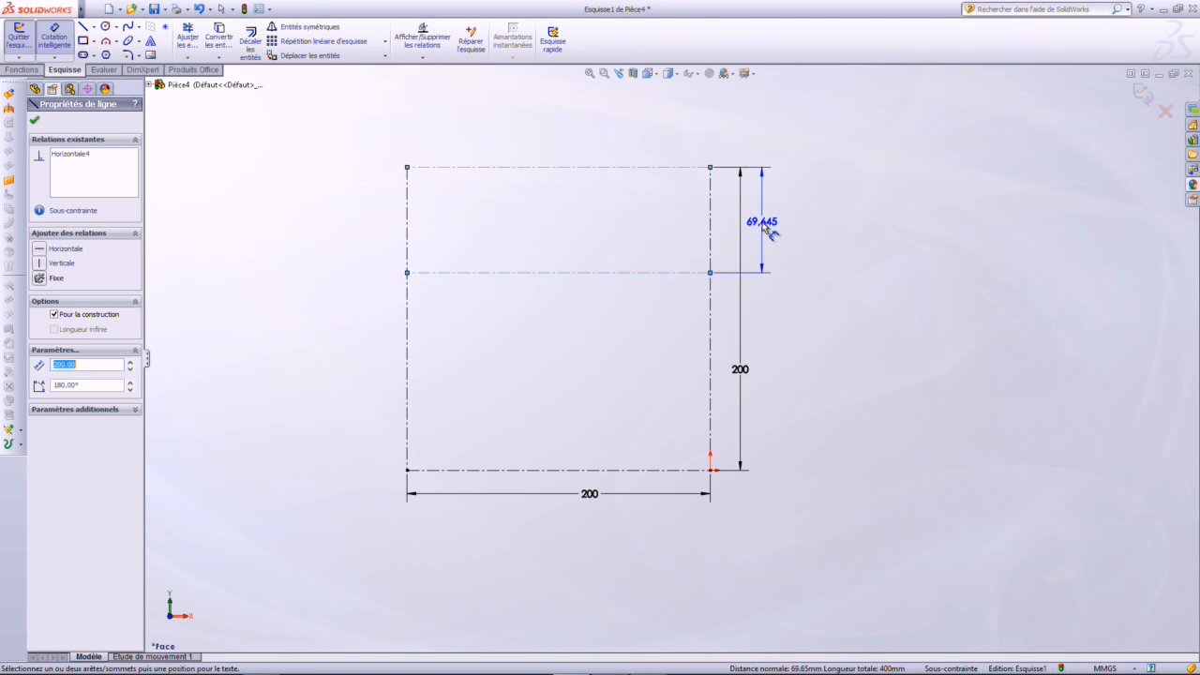
pyautogui.click(761, 222)
pyautogui.write('32')
pyautogui.press('Return')
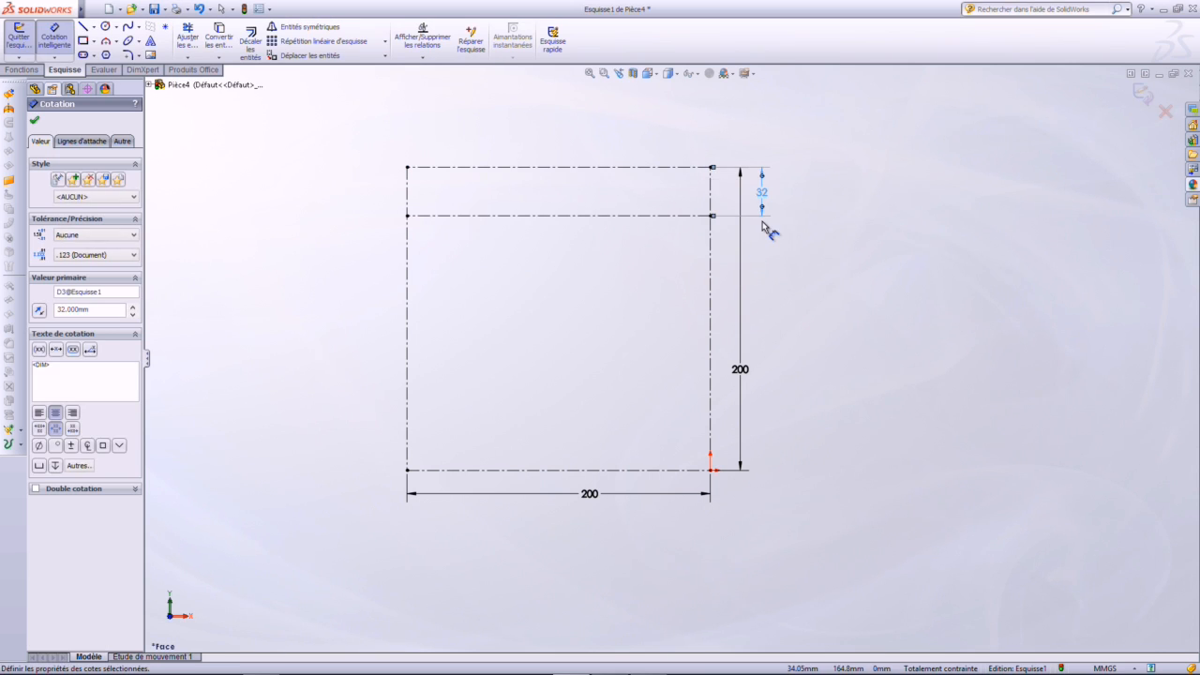
pyautogui.press('Escape')
# Draw a stepped solid-line profile from the rectangle's upper-right corner: about 12.5 mm down, 49.5 mm inward, another step, and a slant to the inner construction line
pyautogui.scroll(-3, 572, 188)
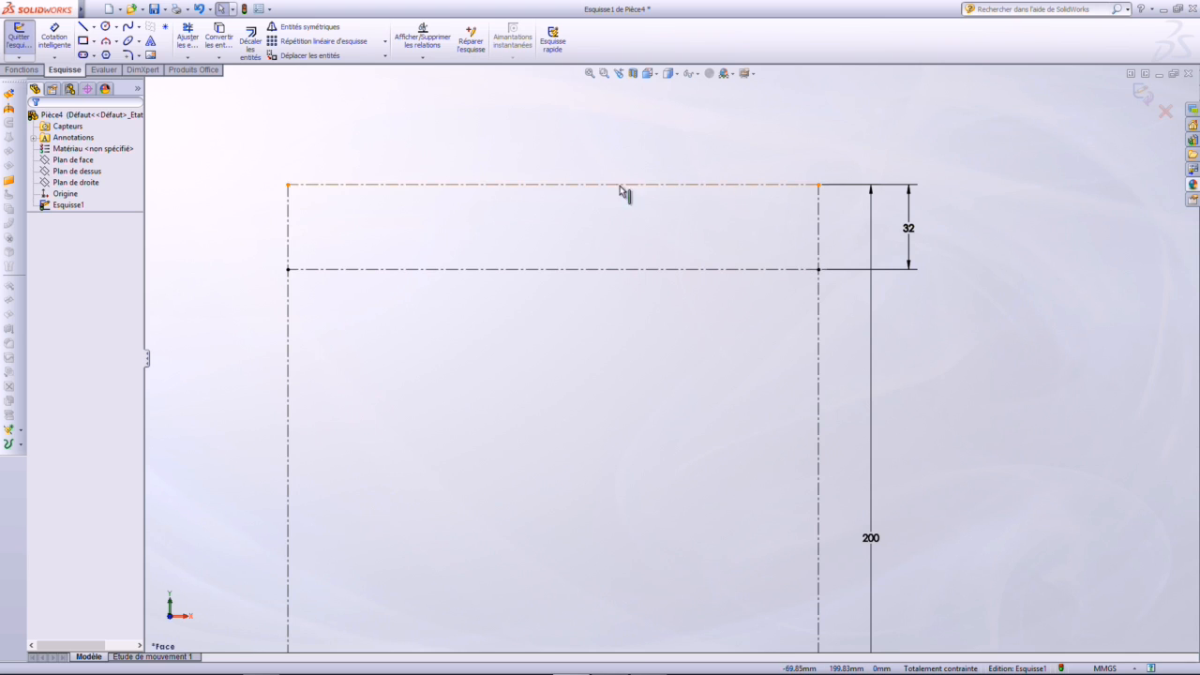
pyautogui.scroll(-1, 460, 209)
pyautogui.click(83, 26)
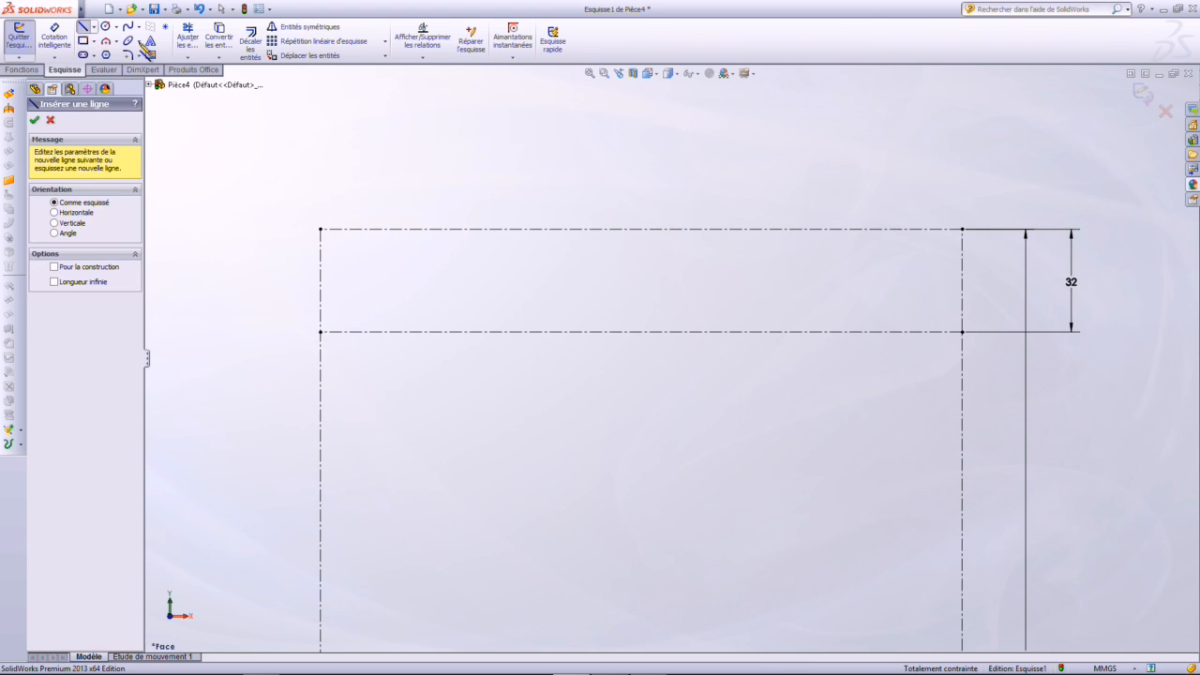
pyautogui.click(962, 230)
pyautogui.click(961, 269)
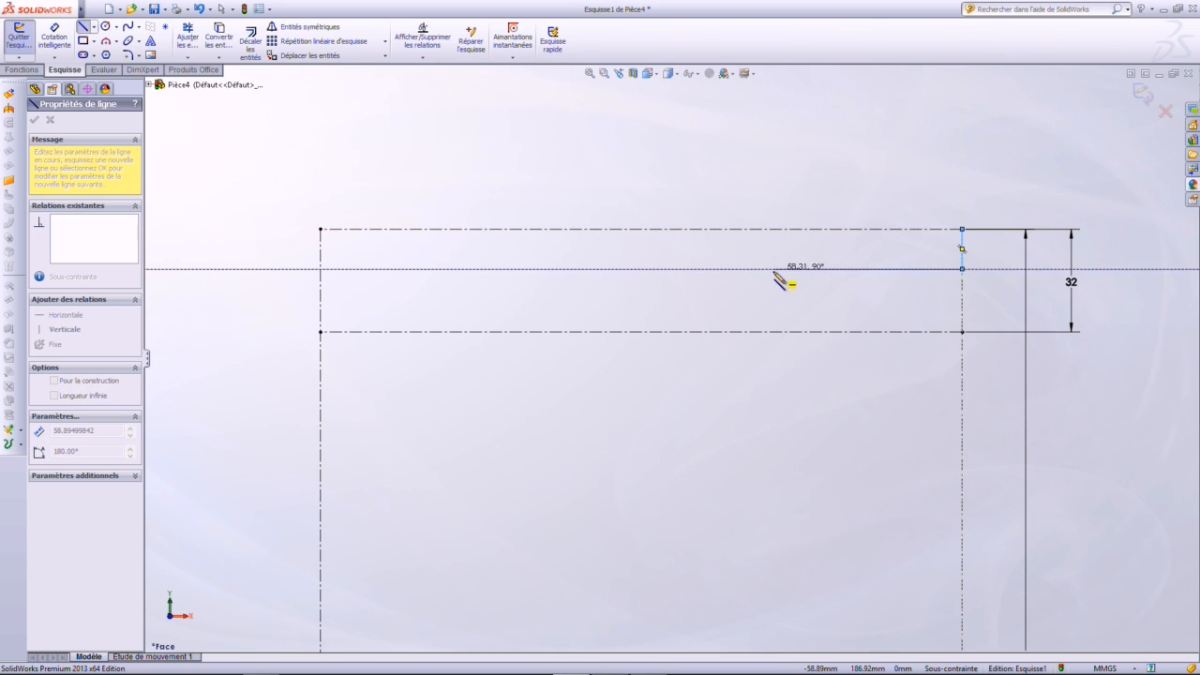
pyautogui.click(803, 269)
pyautogui.click(803, 288)
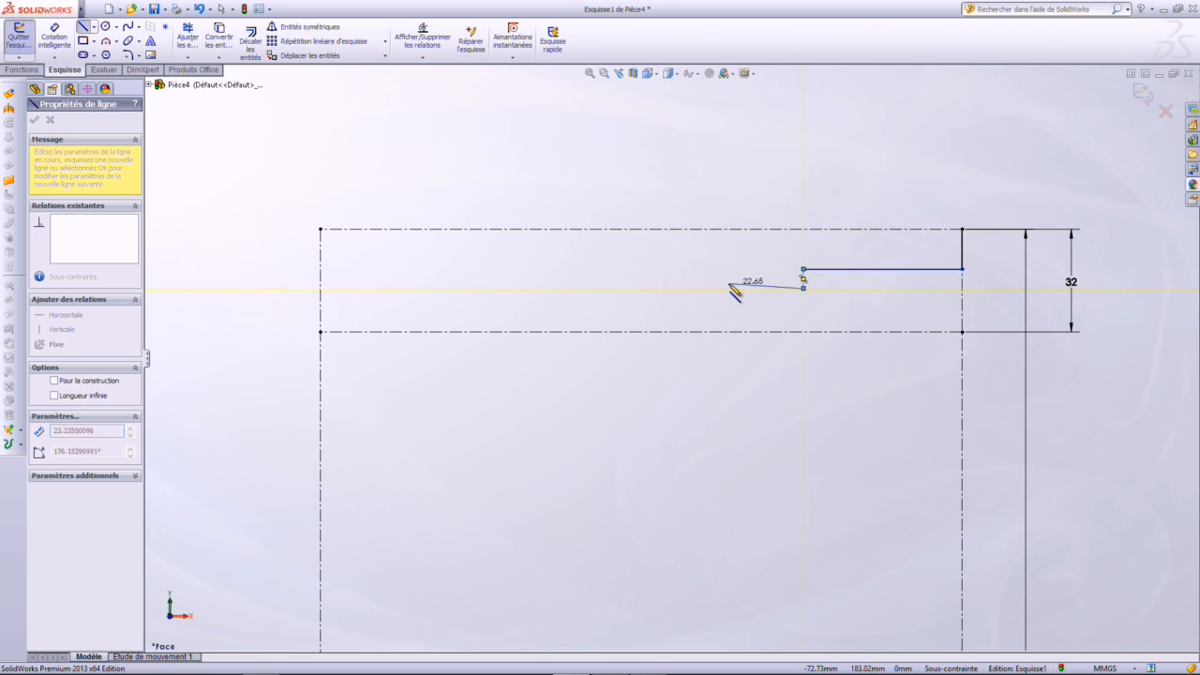
pyautogui.click(721, 288)
pyautogui.click(692, 330)
pyautogui.press('Escape')
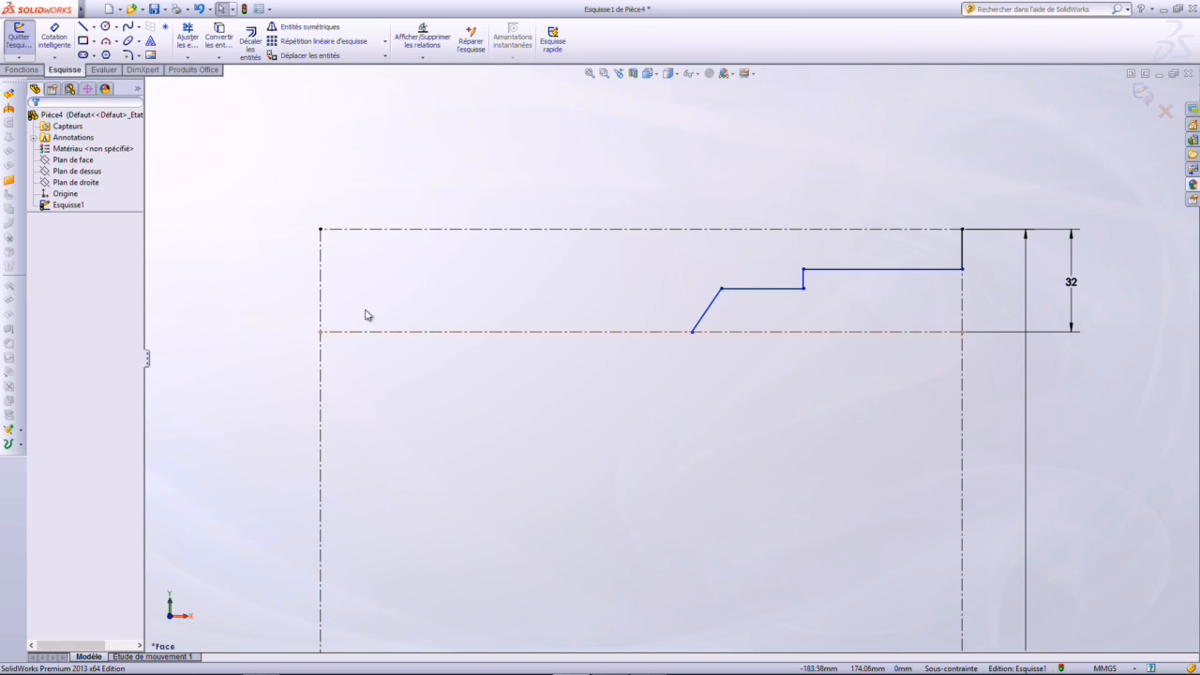
# Draw a stepped line from the rectangle's upper-left corner: down the side, a short way inward, and about 10 mm down
pyautogui.press('l')
pyautogui.click(319, 229)
pyautogui.click(320, 269)
pyautogui.click(383, 269)
pyautogui.click(383, 300)
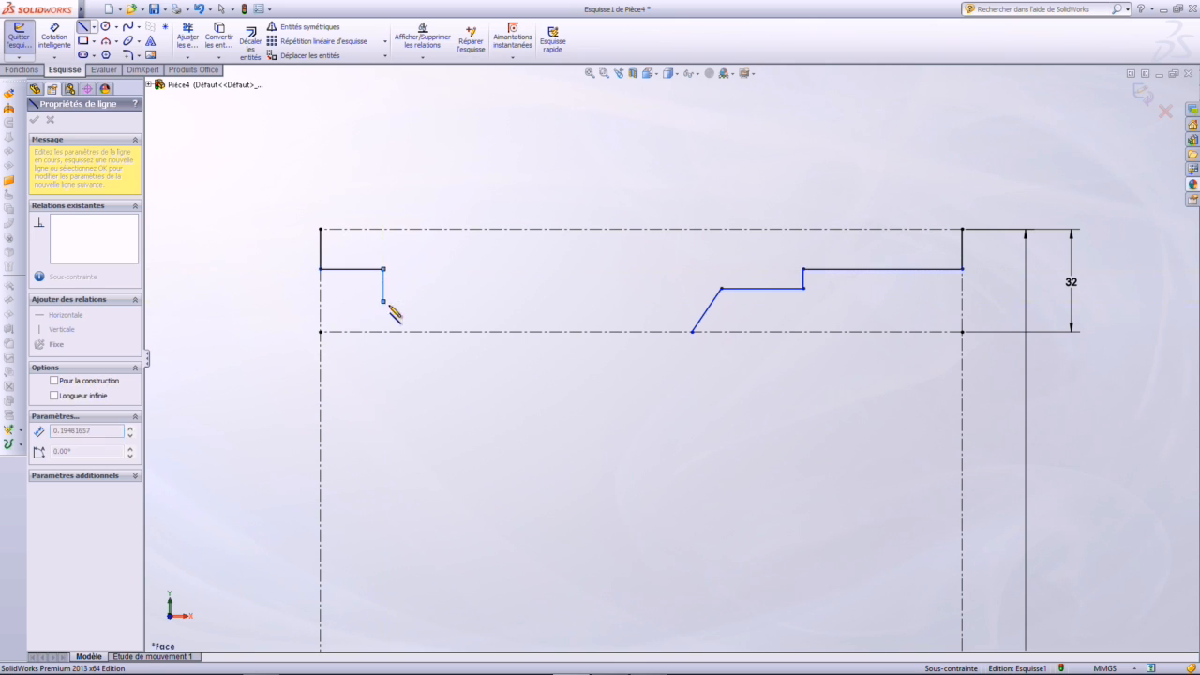
pyautogui.press('Escape')
# Draw a two-point spline from the slanted line's lower end to the lower end of the left-hand step
pyautogui.click(128, 27)
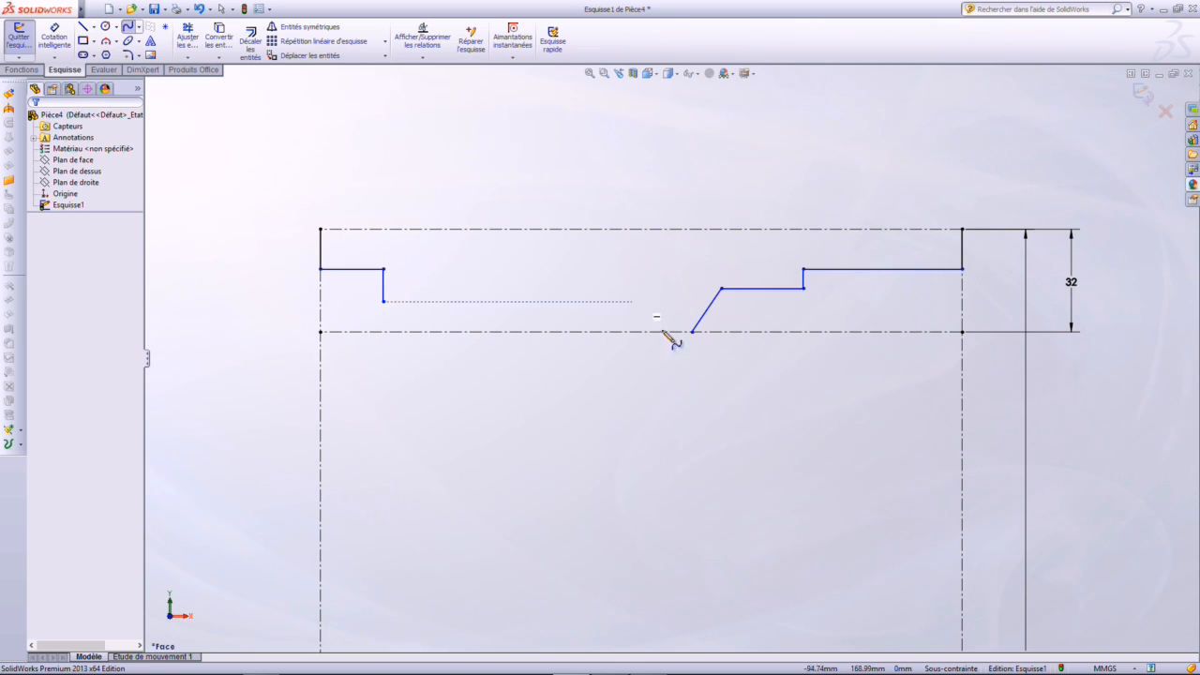
pyautogui.click(691, 331)
pyautogui.doubleClick(394, 301)
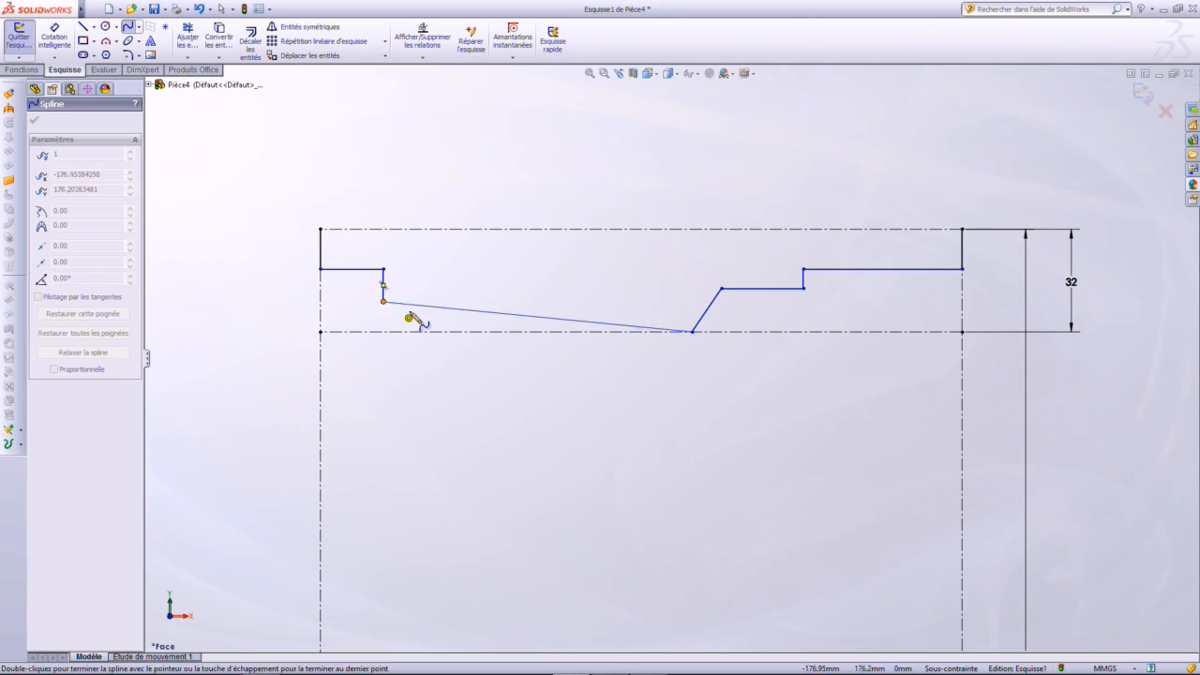
pyautogui.press('Escape')
# Adjust the spline's handle at the slanted line's end and make it collinear with the inner horizontal construction line
pyautogui.click(569, 320)
pyautogui.moveTo(573, 321); pyautogui.dragTo(567, 328)
pyautogui.keyDown('ctrl'); pyautogui.click(540, 331); pyautogui.keyUp('ctrl')
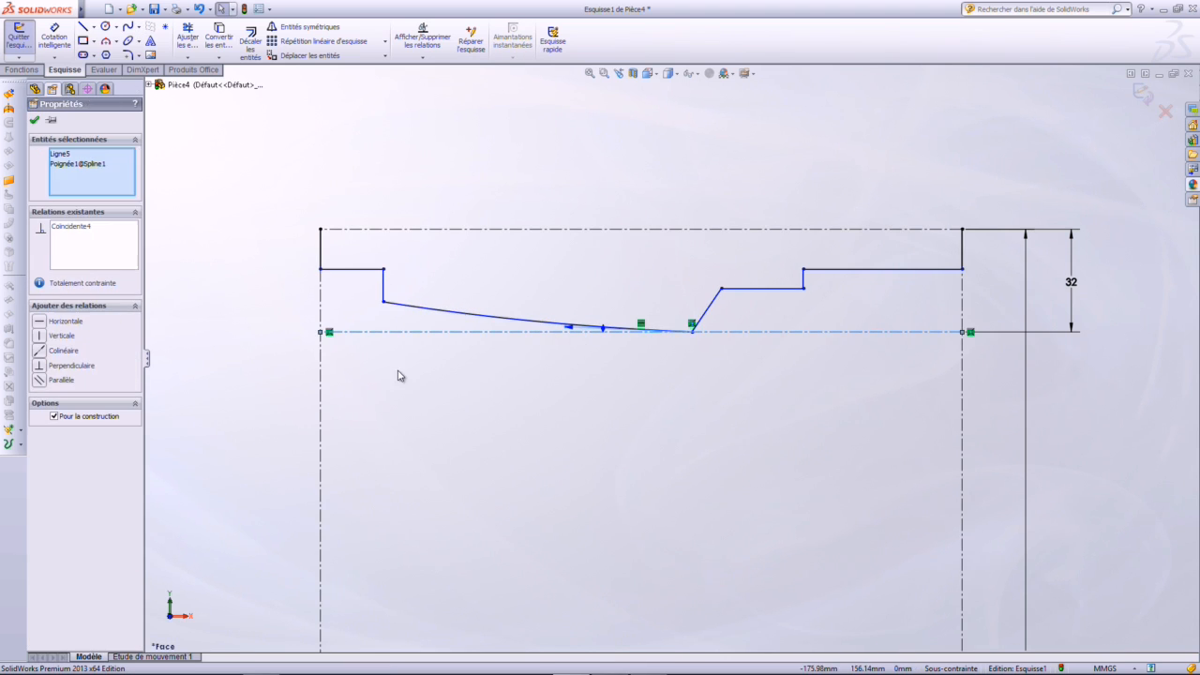
pyautogui.click(57, 350)
pyautogui.click(616, 177)
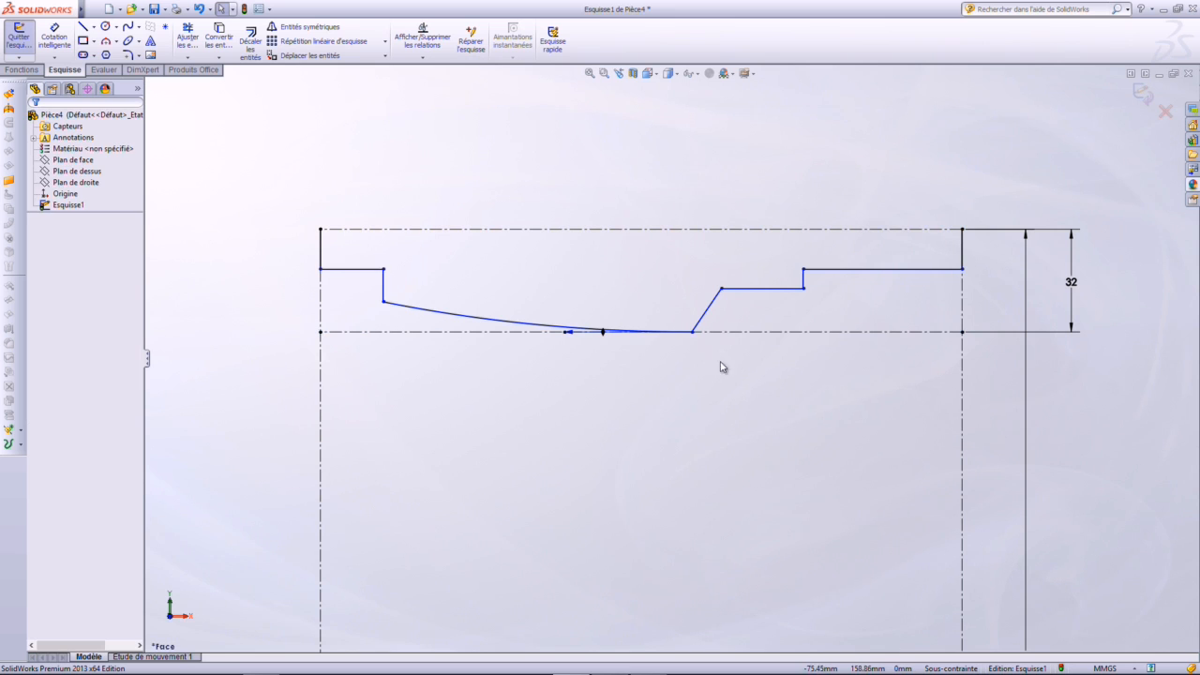
# Dimension the short vertical segment above the spline's left end to 10 mm
pyautogui.scroll(1, 668, 357)
pyautogui.scroll(-1, 694, 331)
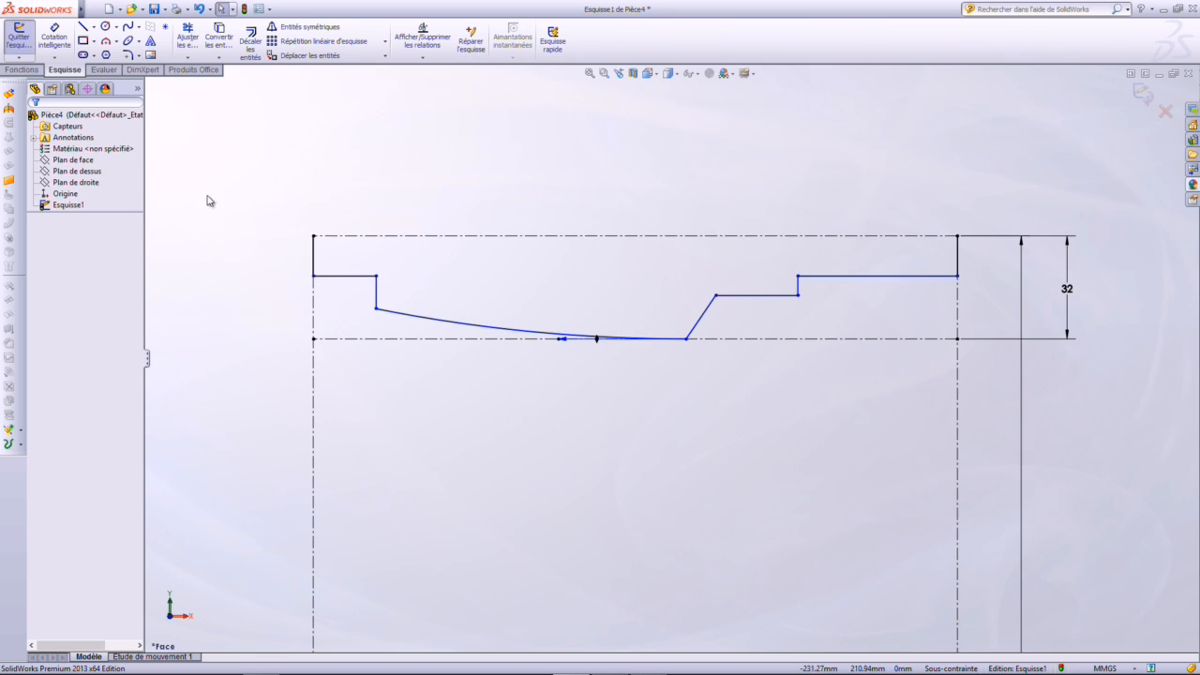
pyautogui.click(56, 36)
pyautogui.click(376, 291)
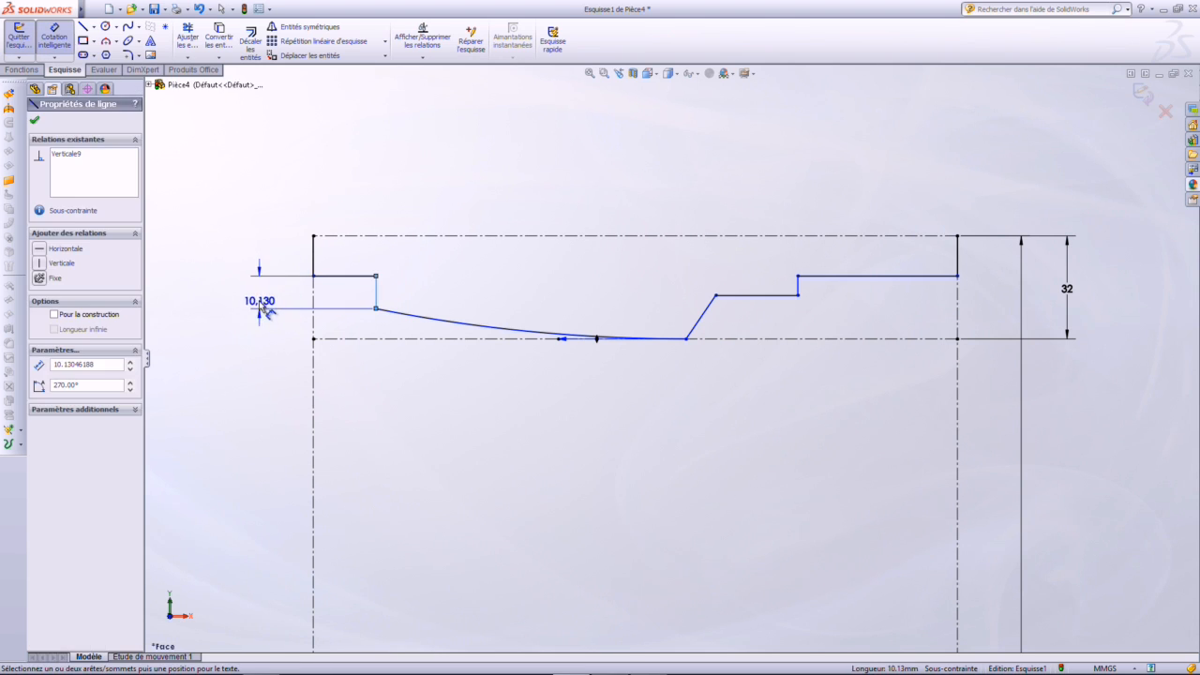
pyautogui.click(266, 309)
pyautogui.write('10')
pyautogui.press('Return')
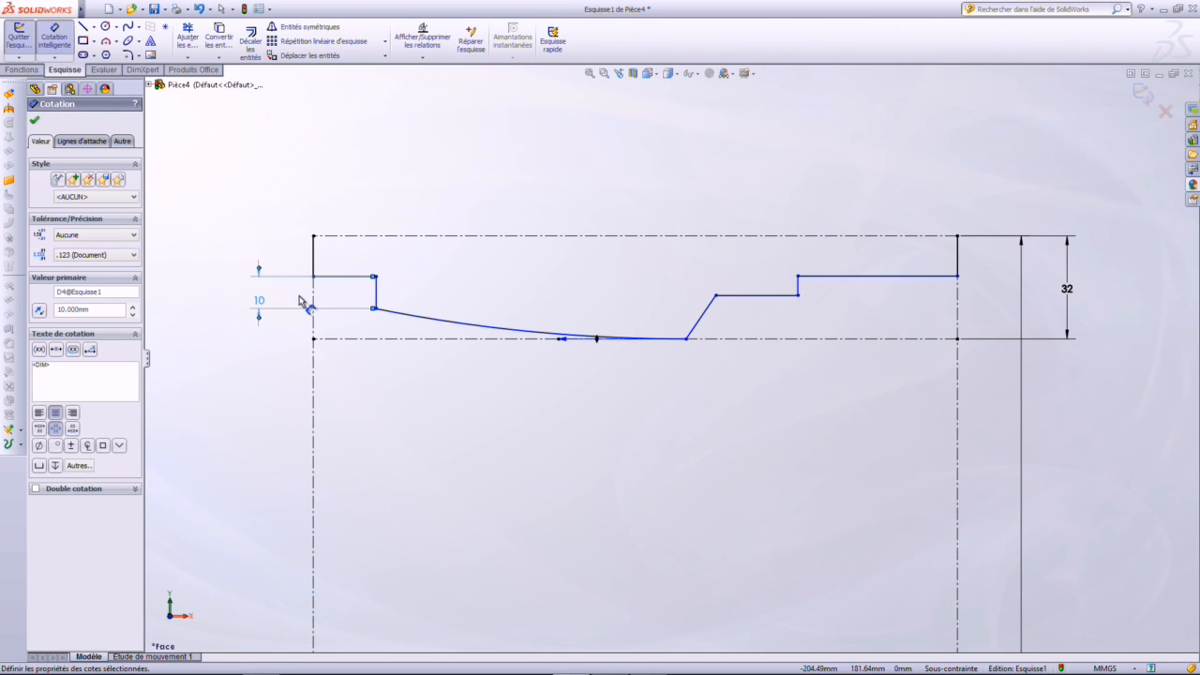
# Dimension the right-hand profile's horizontal segments: the upper, outer one to 55 mm and the lower, inner one to 20 mm
pyautogui.click(900, 278)
pyautogui.click(900, 375)
pyautogui.write('55')
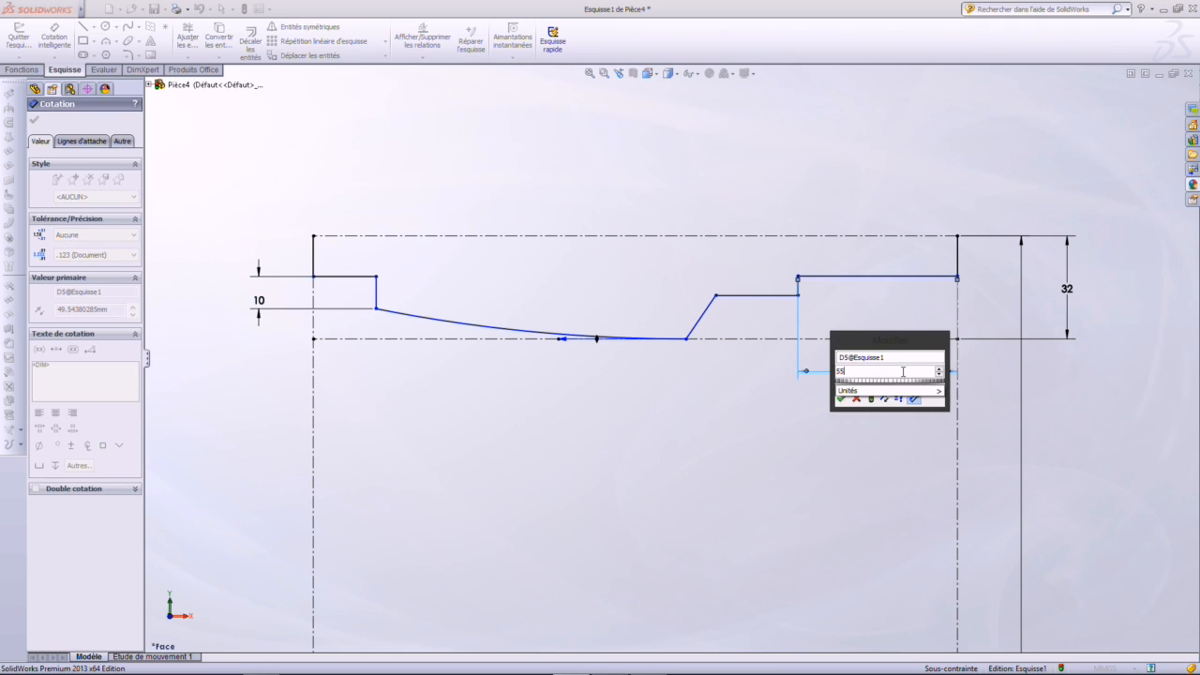
pyautogui.press('Return')
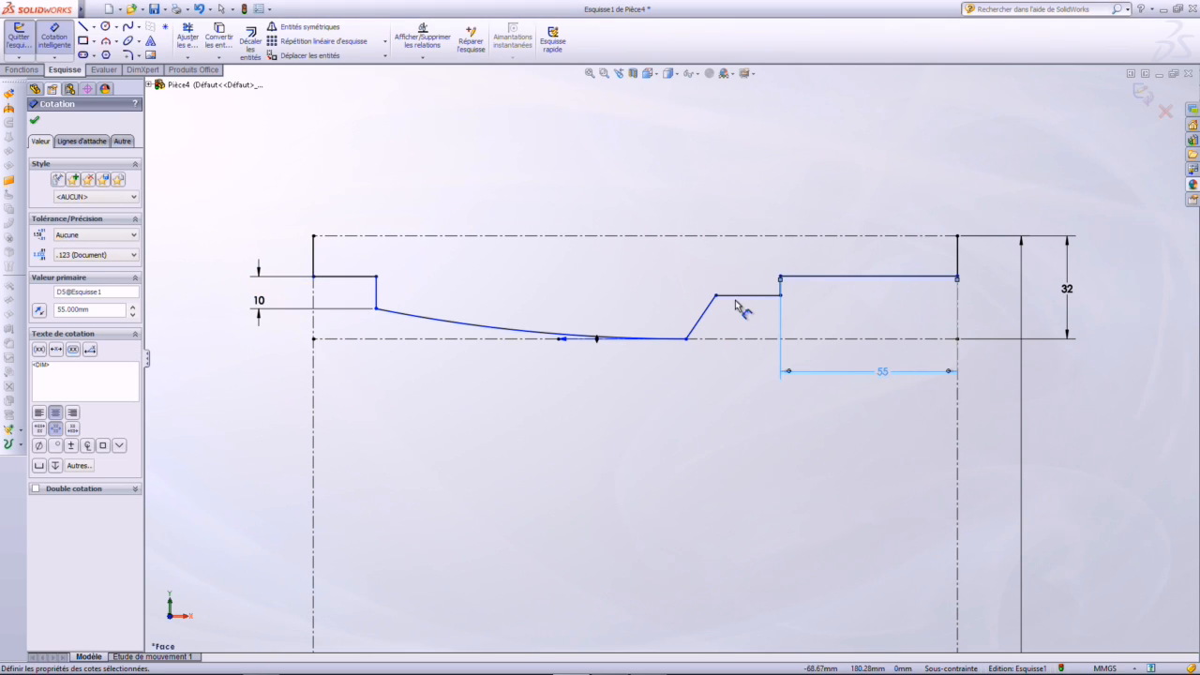
pyautogui.click(752, 298)
pyautogui.click(753, 375)
pyautogui.write('2')
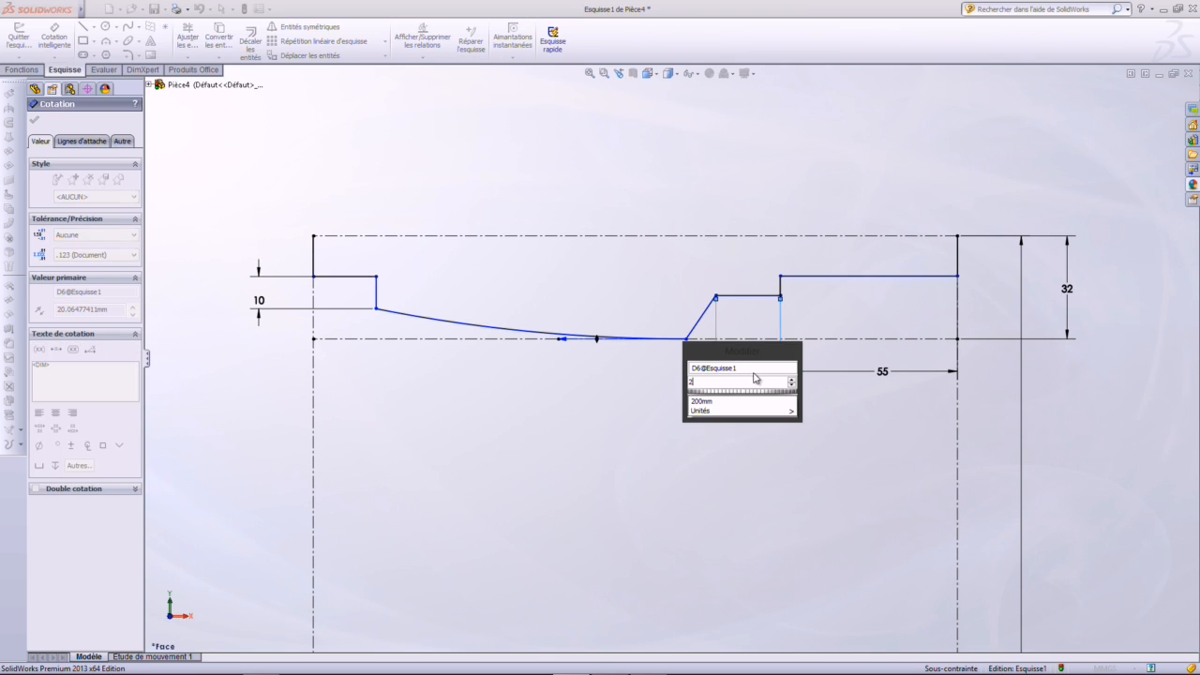
pyautogui.write('0')
pyautogui.press('Return')
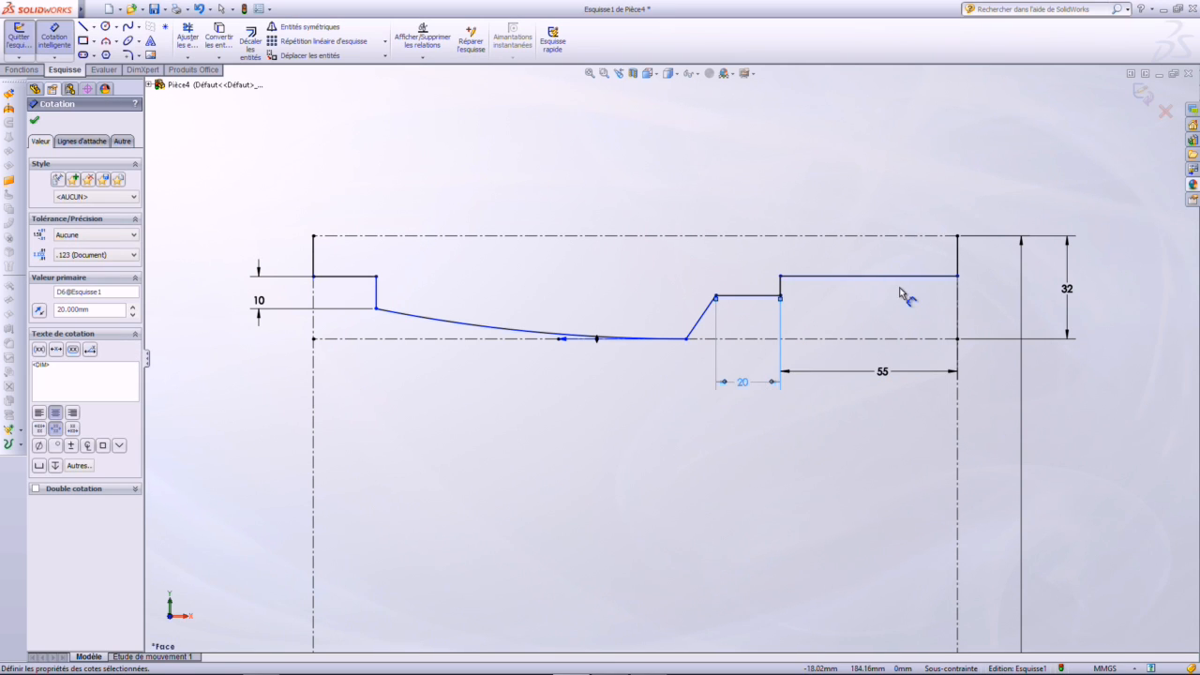
# Dimension the vertical segment at the profile's right end to 15 mm
pyautogui.click(957, 262)
pyautogui.click(979, 262)
pyautogui.write('15')
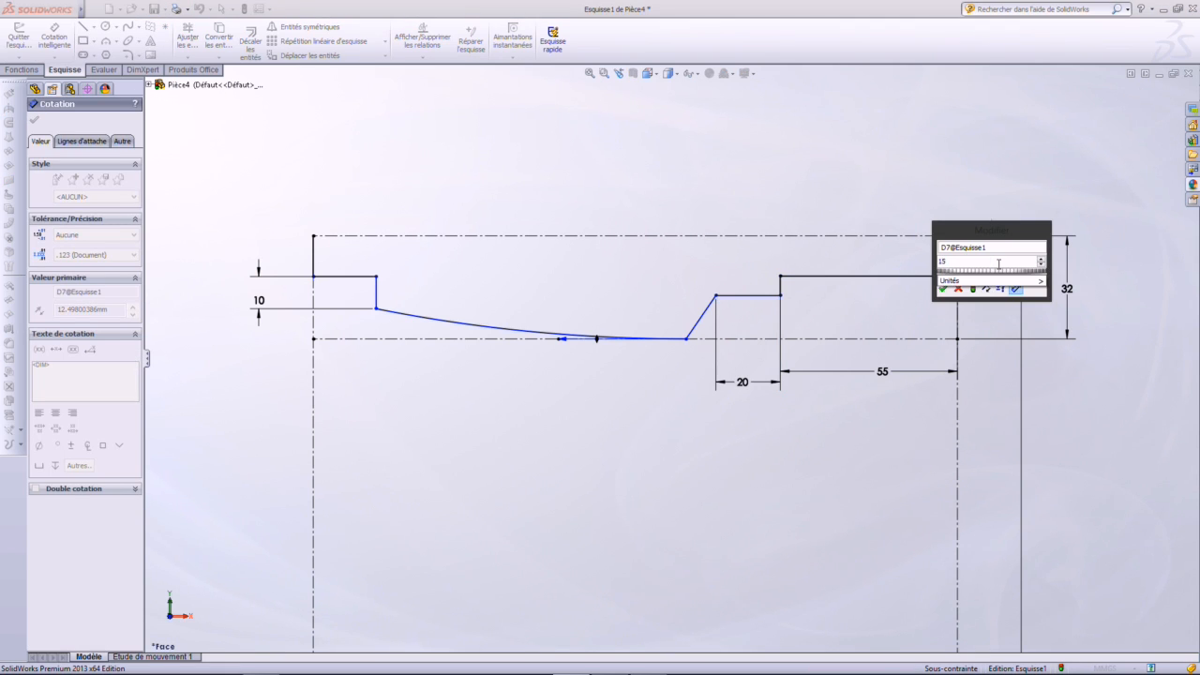
pyautogui.press('Return')
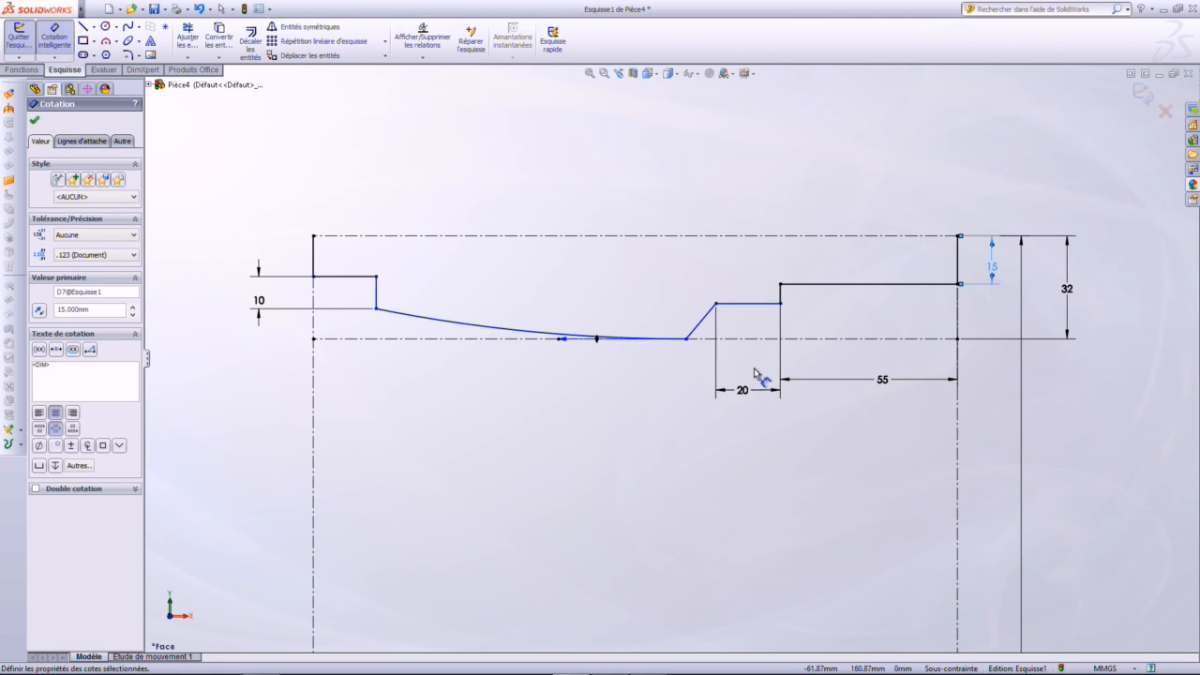
# Dimension the height of the lower, inner horizontal segment above the inner construction line to 12 mm
pyautogui.click(767, 304)
pyautogui.click(767, 339)
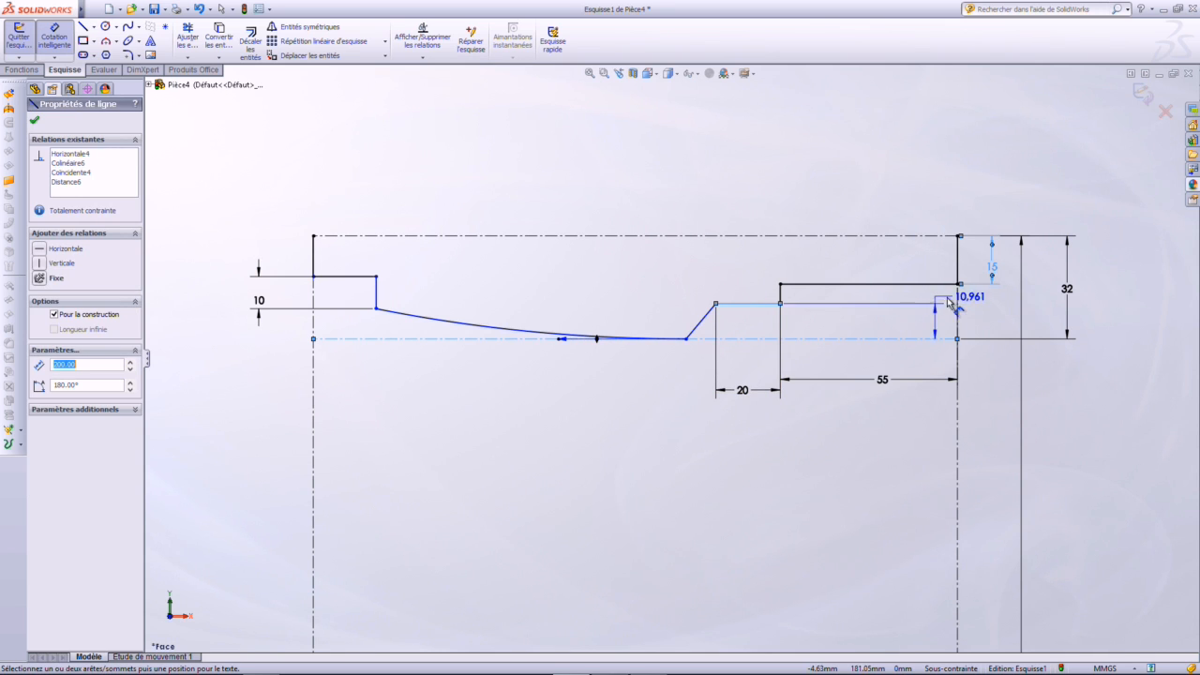
pyautogui.click(992, 317)
pyautogui.write('12')
pyautogui.press('Return')
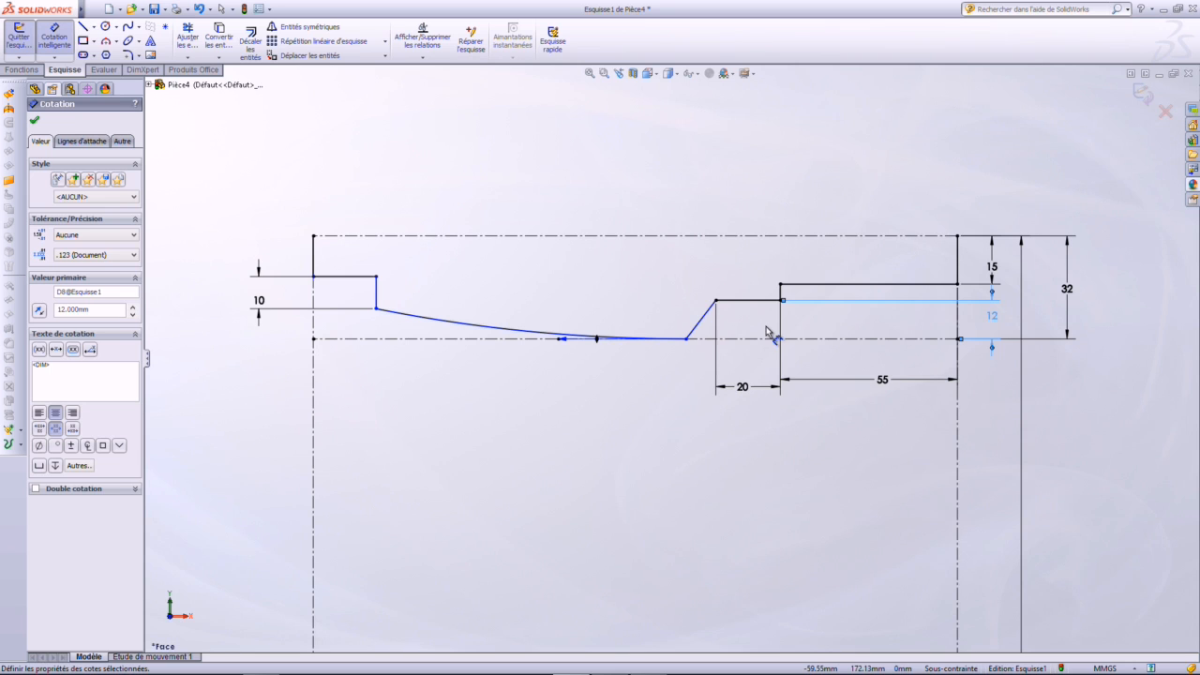
pyautogui.scroll(-3, 689, 340)
pyautogui.click(683, 345)
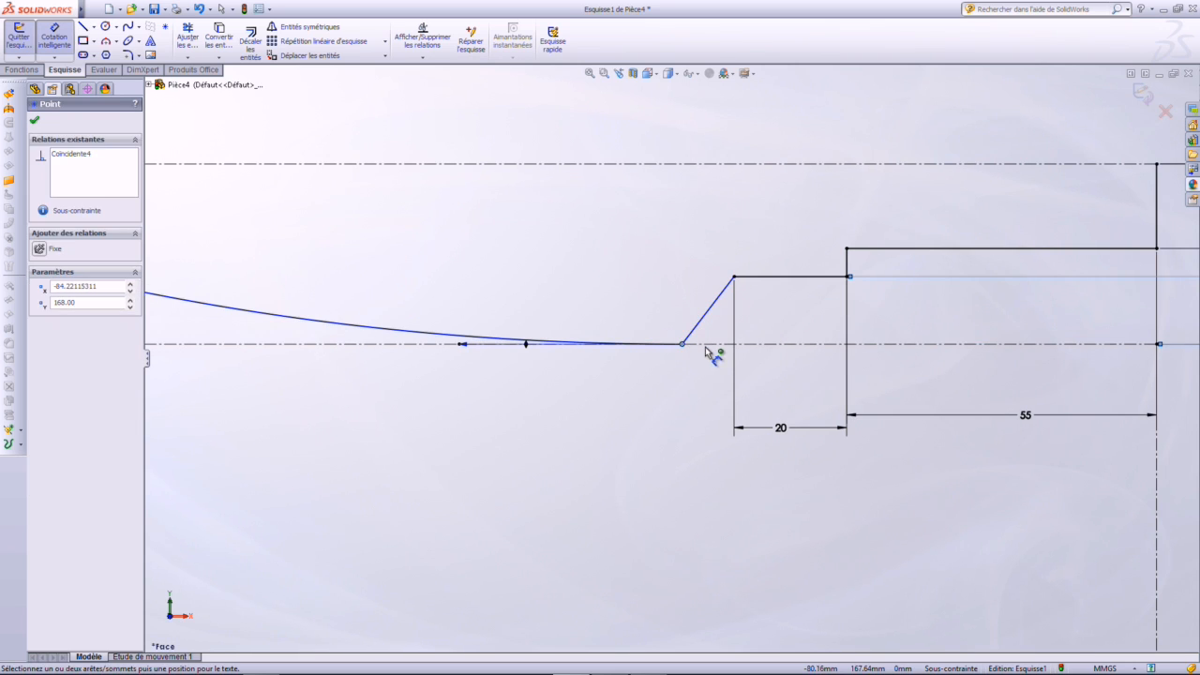
pyautogui.click(708, 426)
pyautogui.press('Escape')
pyautogui.scroll(3, 689, 370)
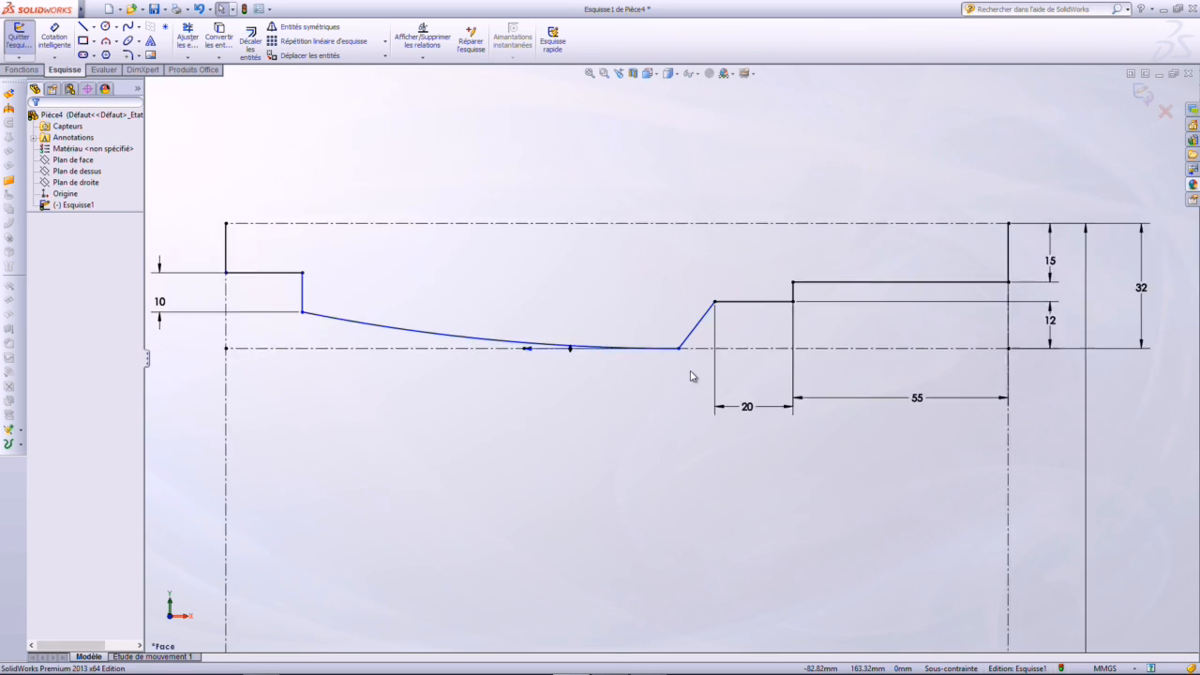
# Move the slanted line's lower endpoint along the inner construction line to about X -81 mm, making the slope steeper
pyautogui.click(675, 352)
pyautogui.moveTo(675, 353); pyautogui.dragTo(690, 352)
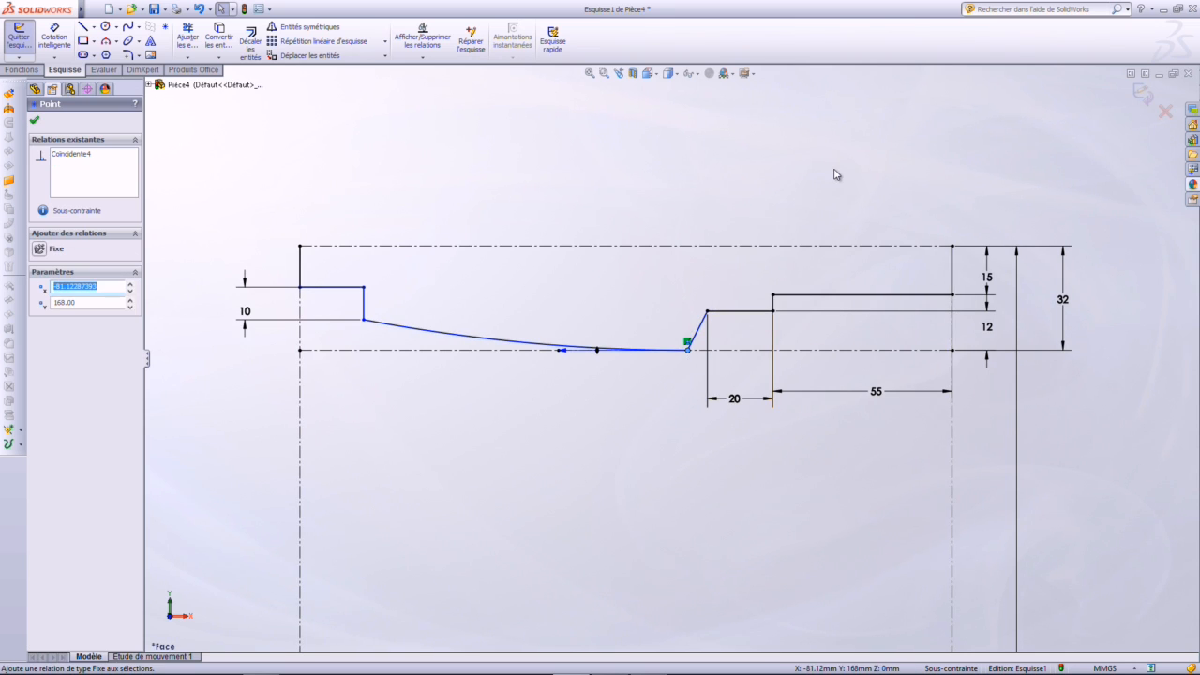
pyautogui.click(637, 277)
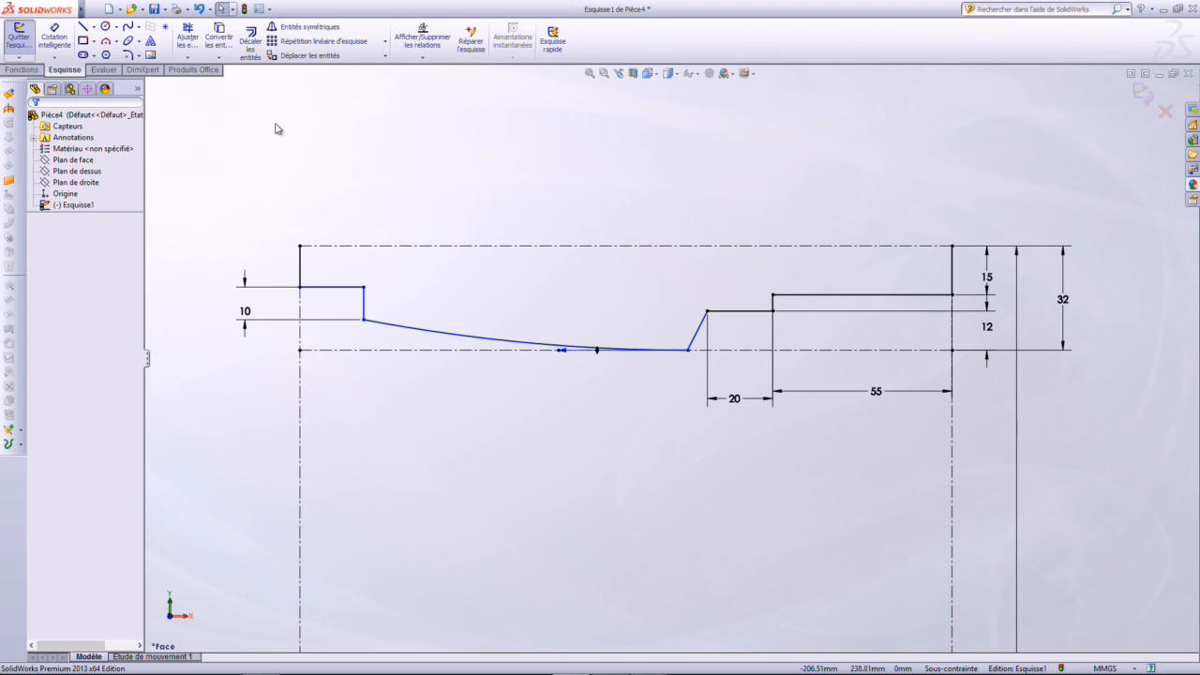
# Offset the whole profile chain by 5 mm toward the upper construction line, reversing the default direction
pyautogui.click(250, 43)
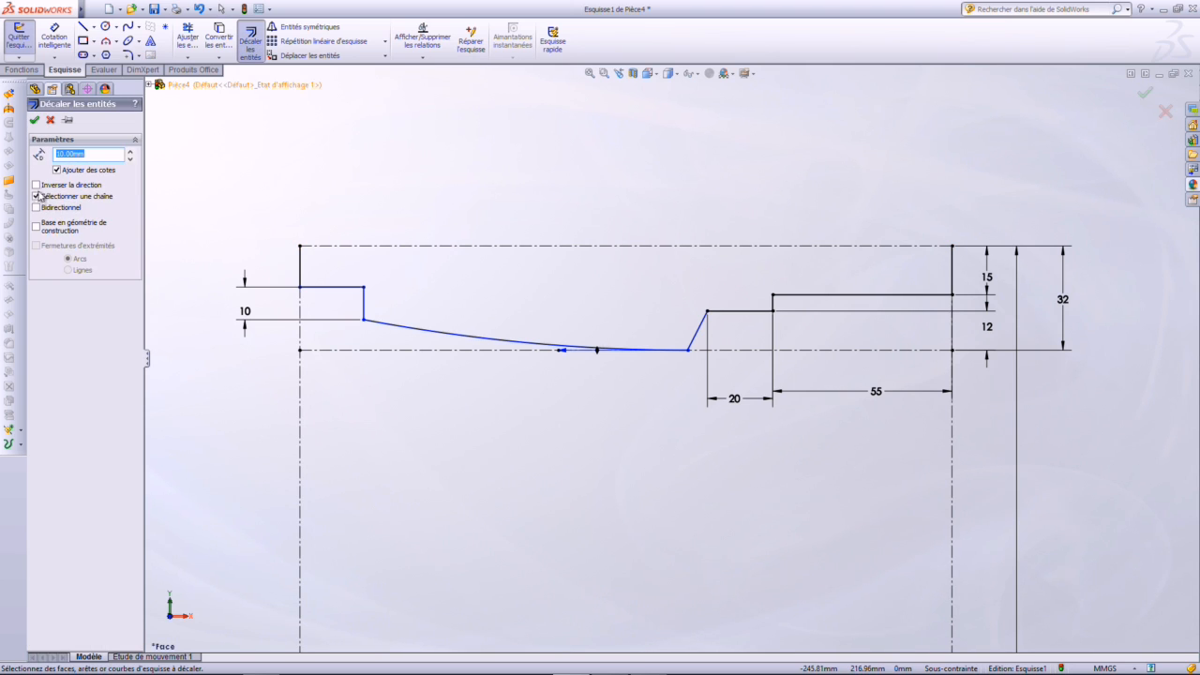
pyautogui.click(301, 276)
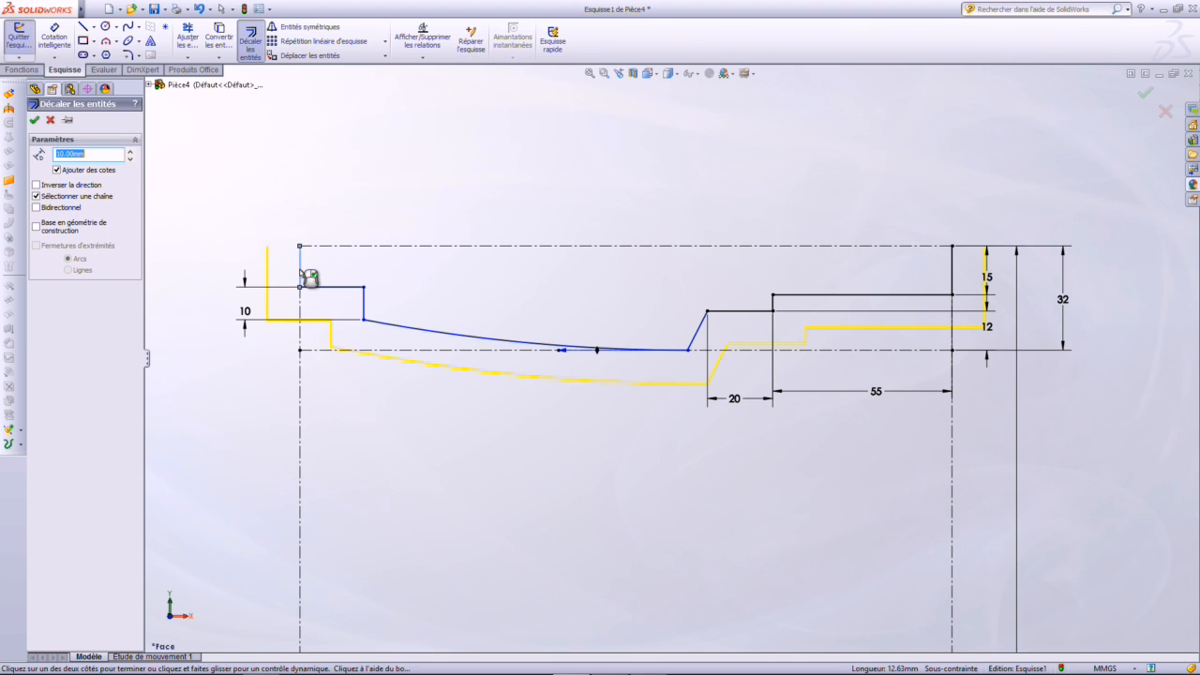
pyautogui.click(37, 186)
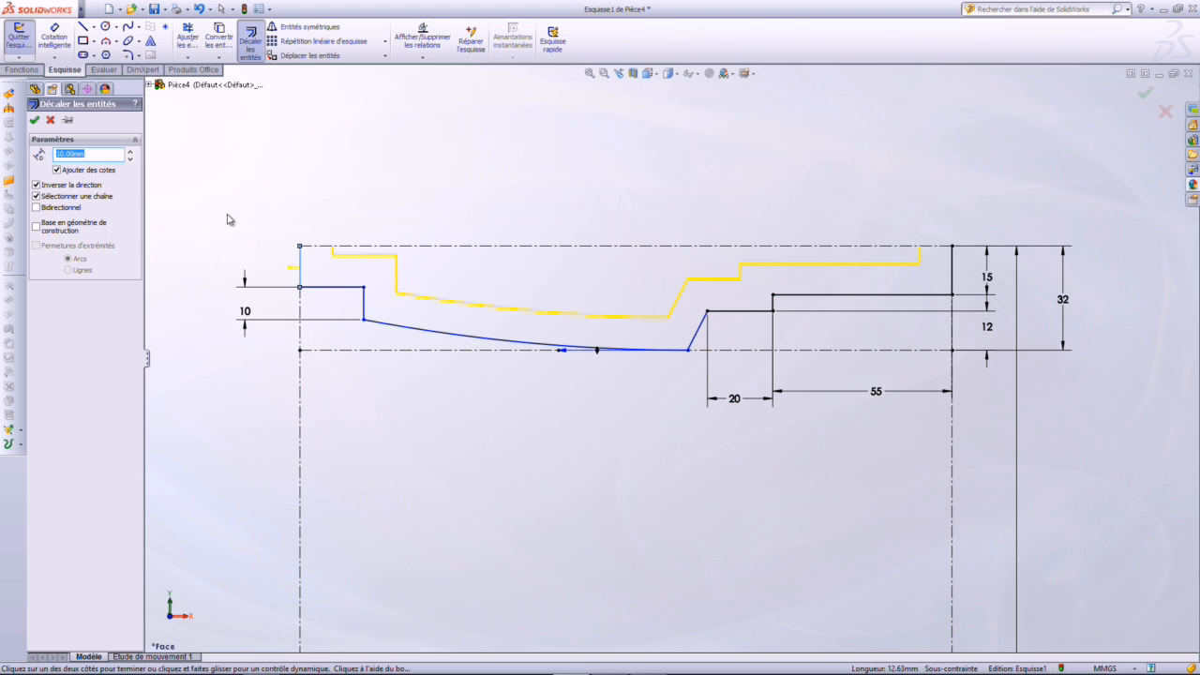
pyautogui.write('5')
pyautogui.press('Return')
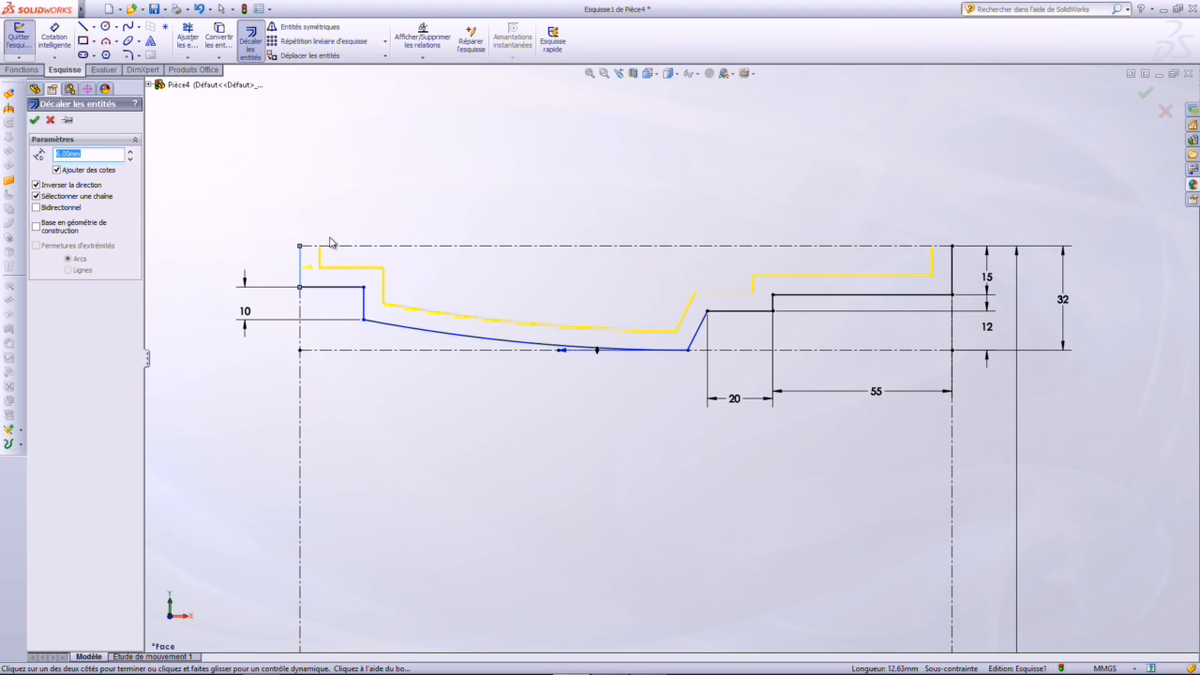
pyautogui.click(34, 122)
# Close the left end of the profile with a short horizontal line joining the upper ends of the original and offset chains
pyautogui.click(82, 26)
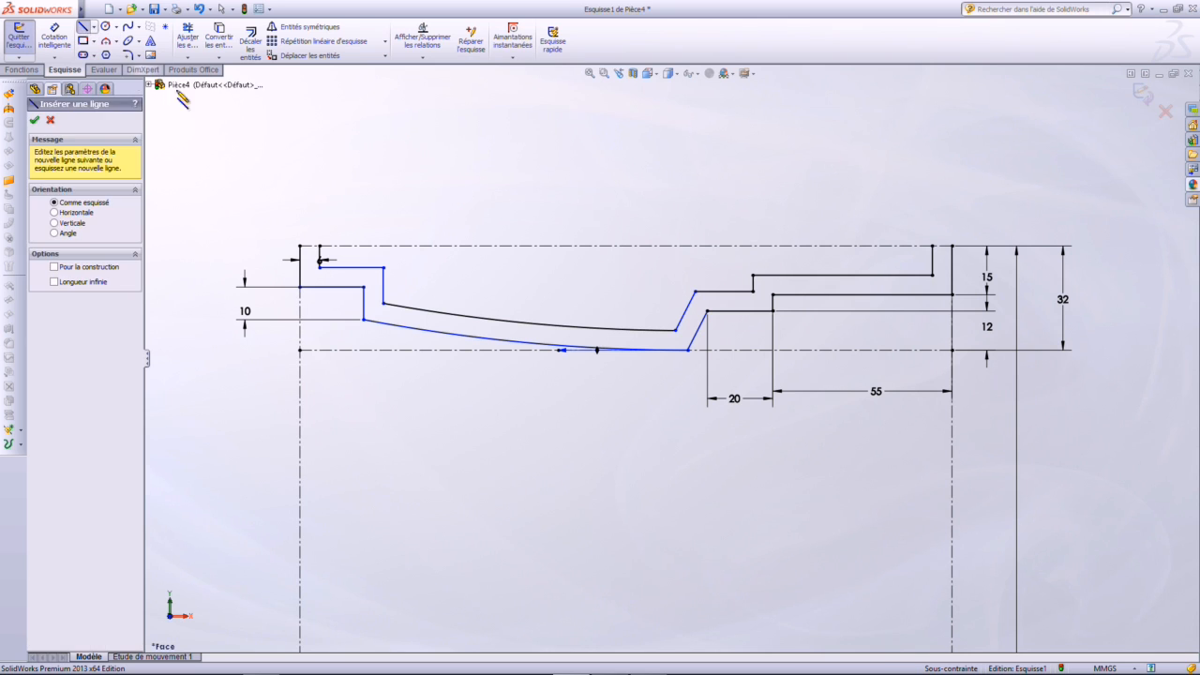
pyautogui.click(319, 258)
pyautogui.click(298, 246)
pyautogui.press('Escape')
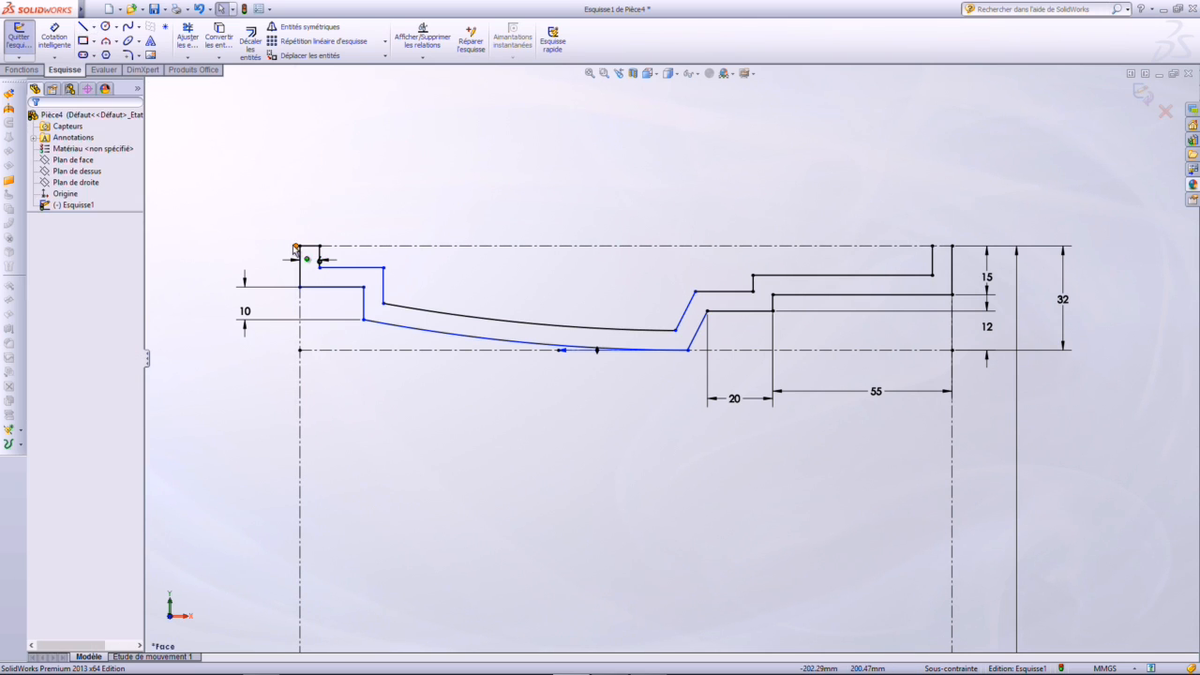
pyautogui.moveTo(295, 245); pyautogui.dragTo(292, 206)
pyautogui.click(594, 209)
pyautogui.scroll(2, 1004, 281)
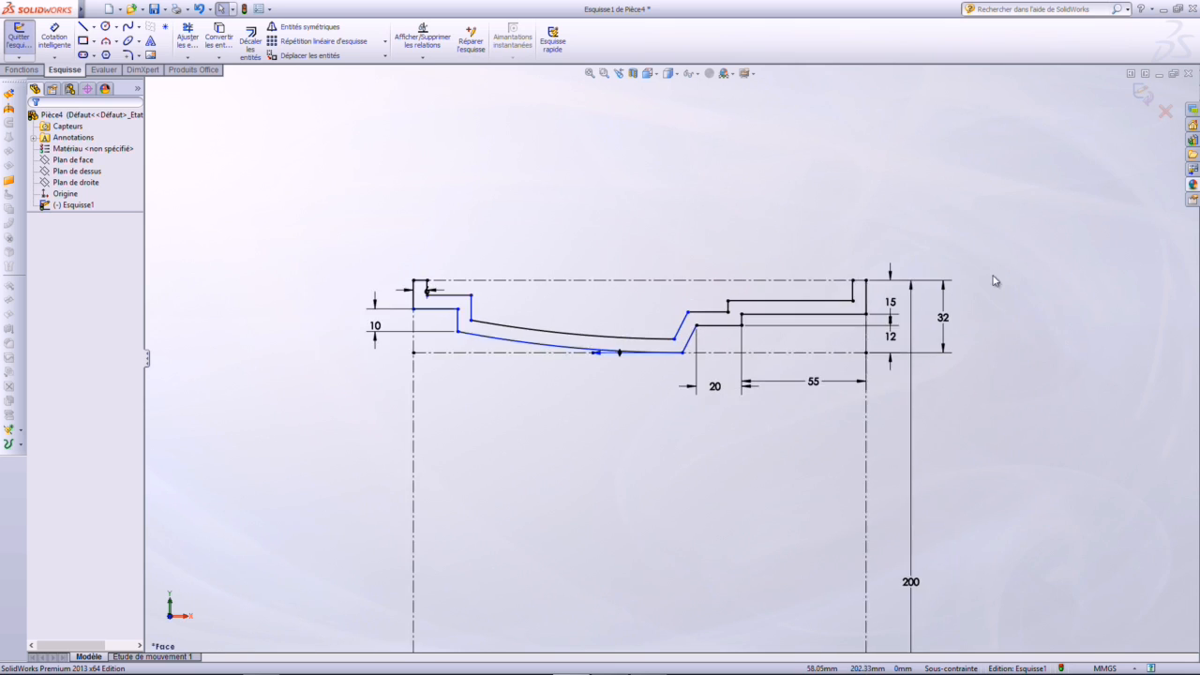
# Delete the offset chain's vertical segment at the right end and the long horizontal segment attached to it
pyautogui.scroll(-3, 1000, 263)
pyautogui.click(744, 319)
pyautogui.press('Delete')
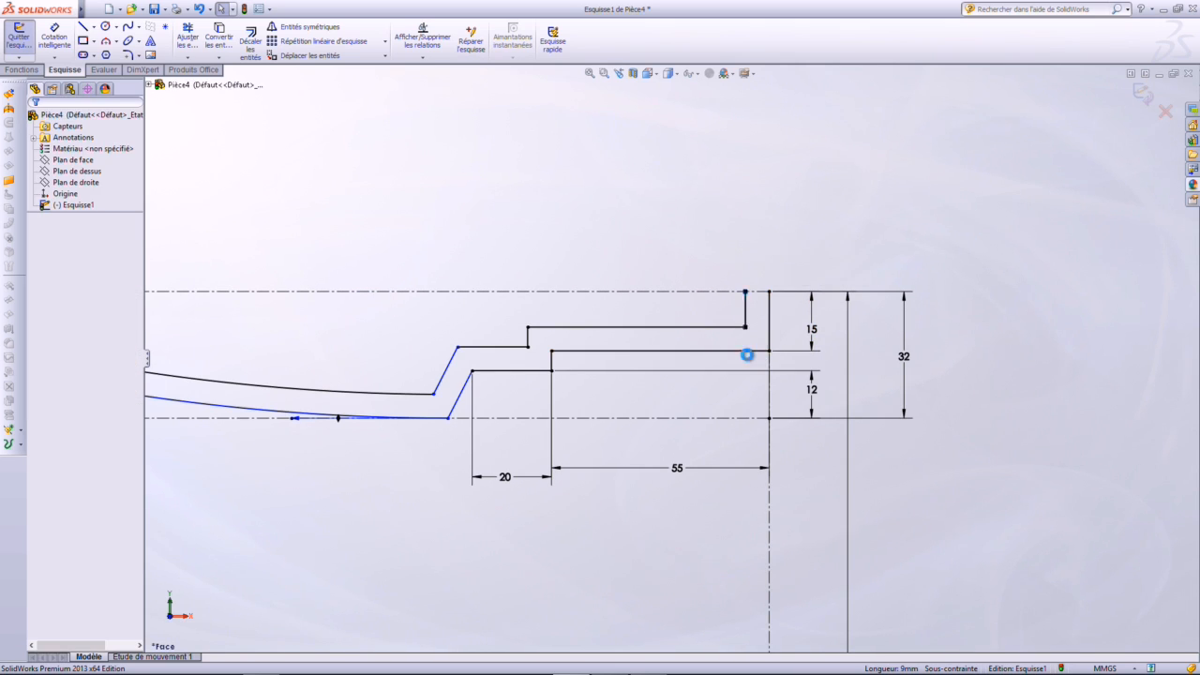
pyautogui.moveTo(745, 328); pyautogui.dragTo(715, 336)
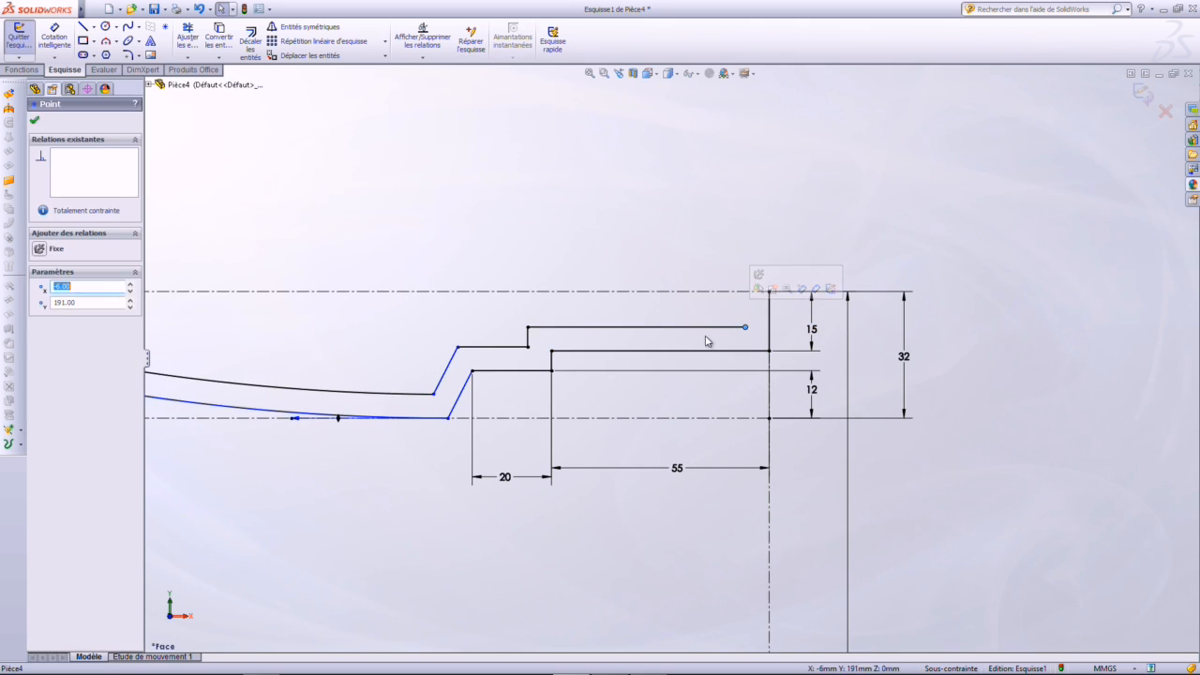
pyautogui.click(704, 335)
pyautogui.click(702, 327)
pyautogui.press('Delete')
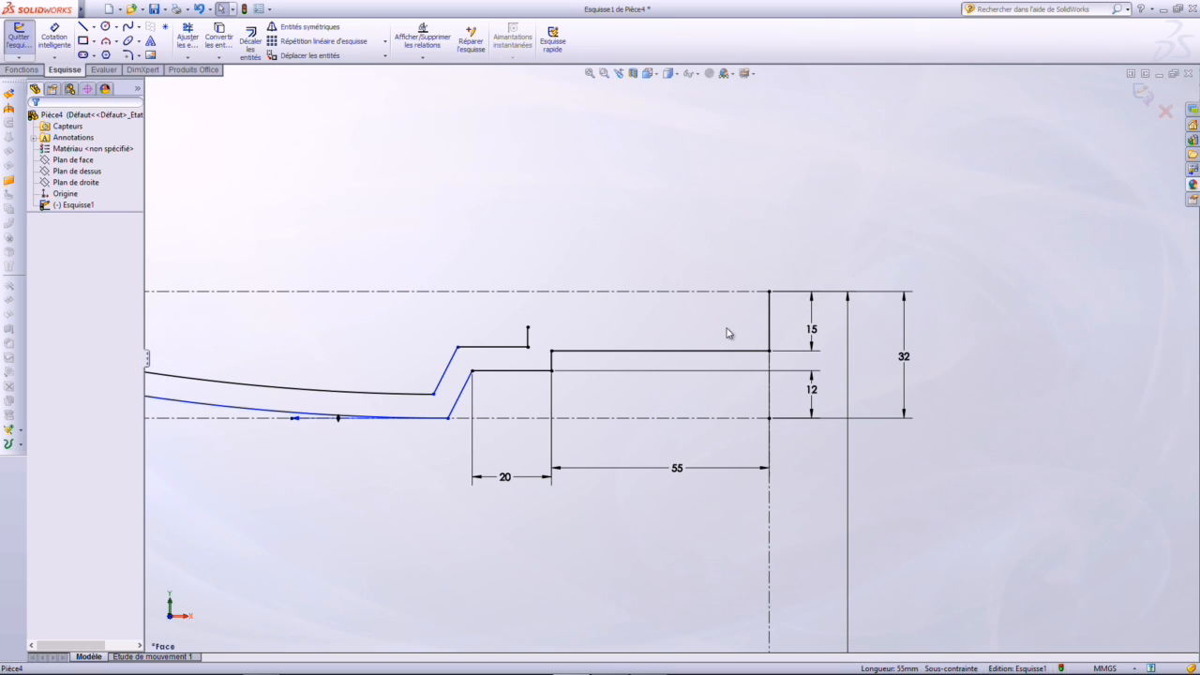
# Draw connected lines from the profile's upper right corner: about 12 mm horizontally, down vertically, and across to the upper end of the remaining offset step
pyautogui.press('l')
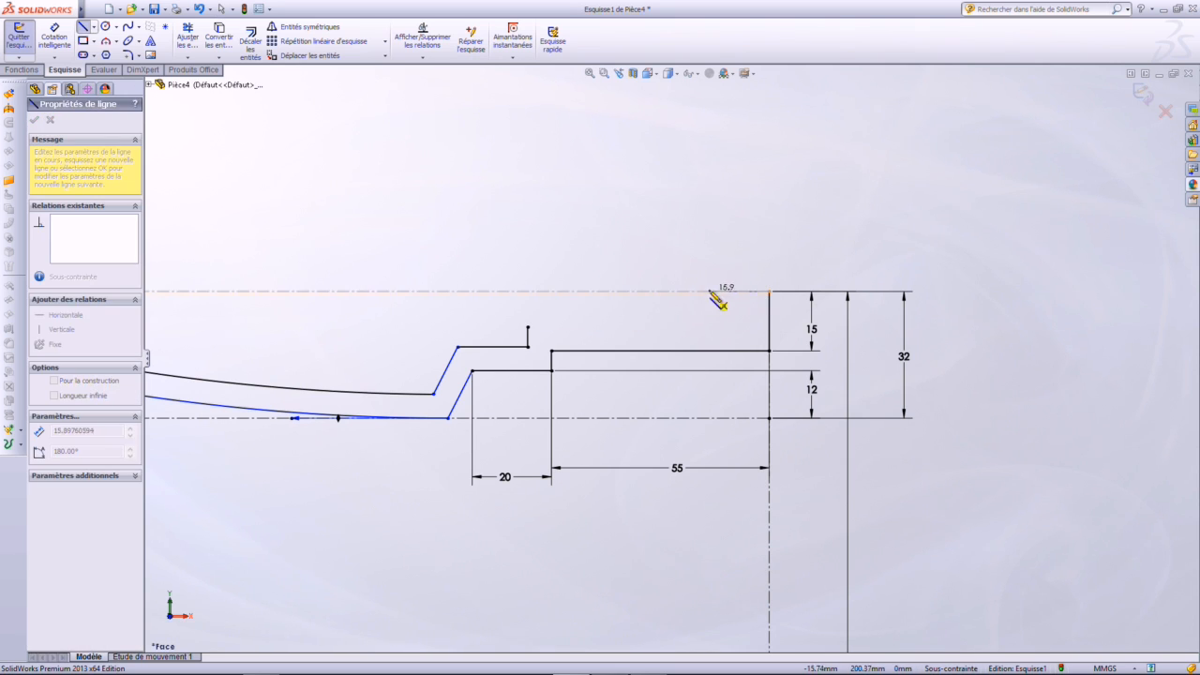
pyautogui.click(720, 292)
pyautogui.click(720, 327)
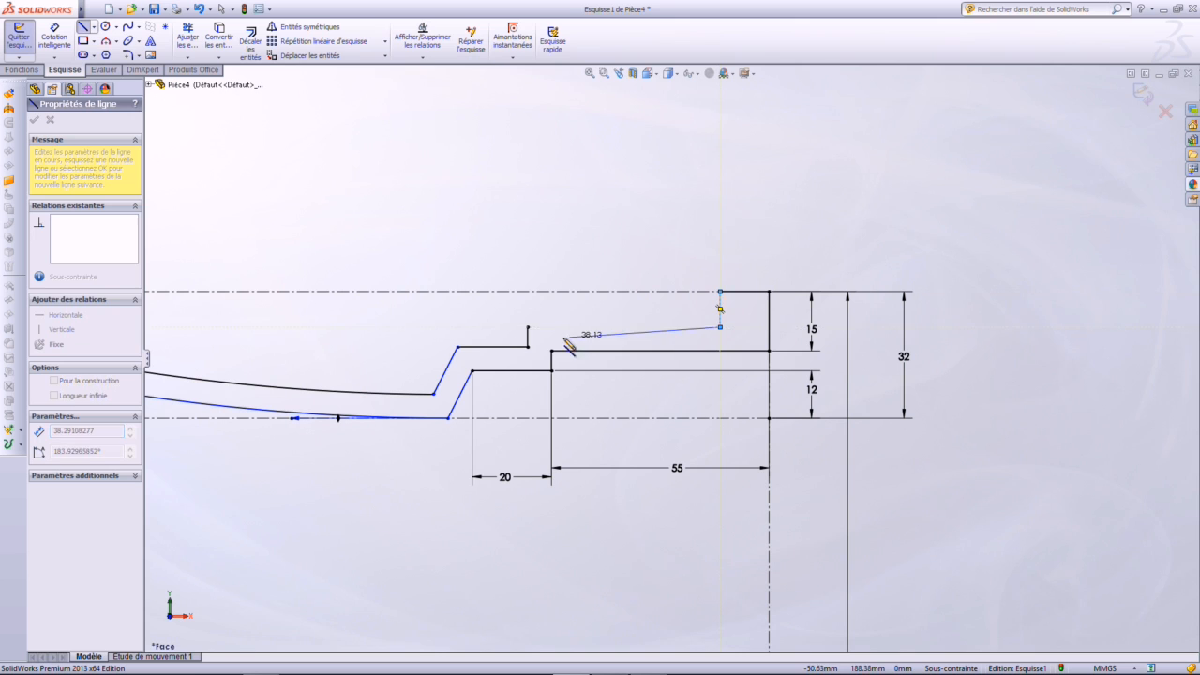
pyautogui.click(528, 327)
pyautogui.press('Escape')
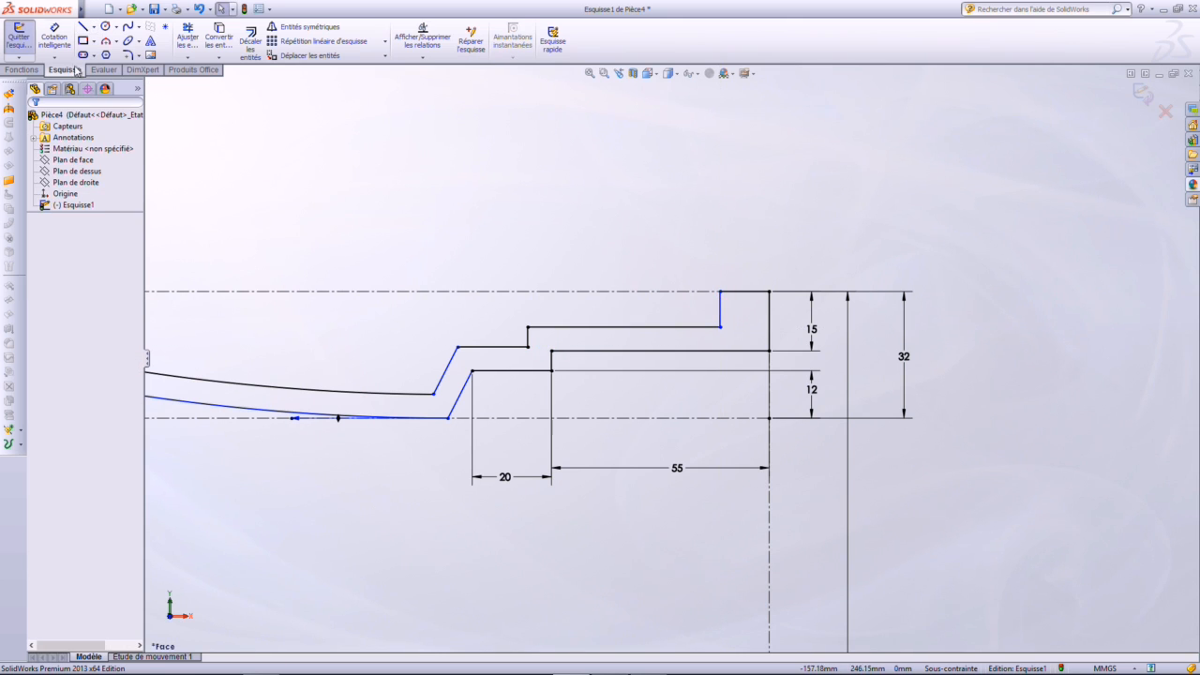
# Dimension the width of the lip at the profile's upper right end to 10 mm
pyautogui.click(54, 38)
pyautogui.click(720, 309)
pyautogui.click(739, 257)
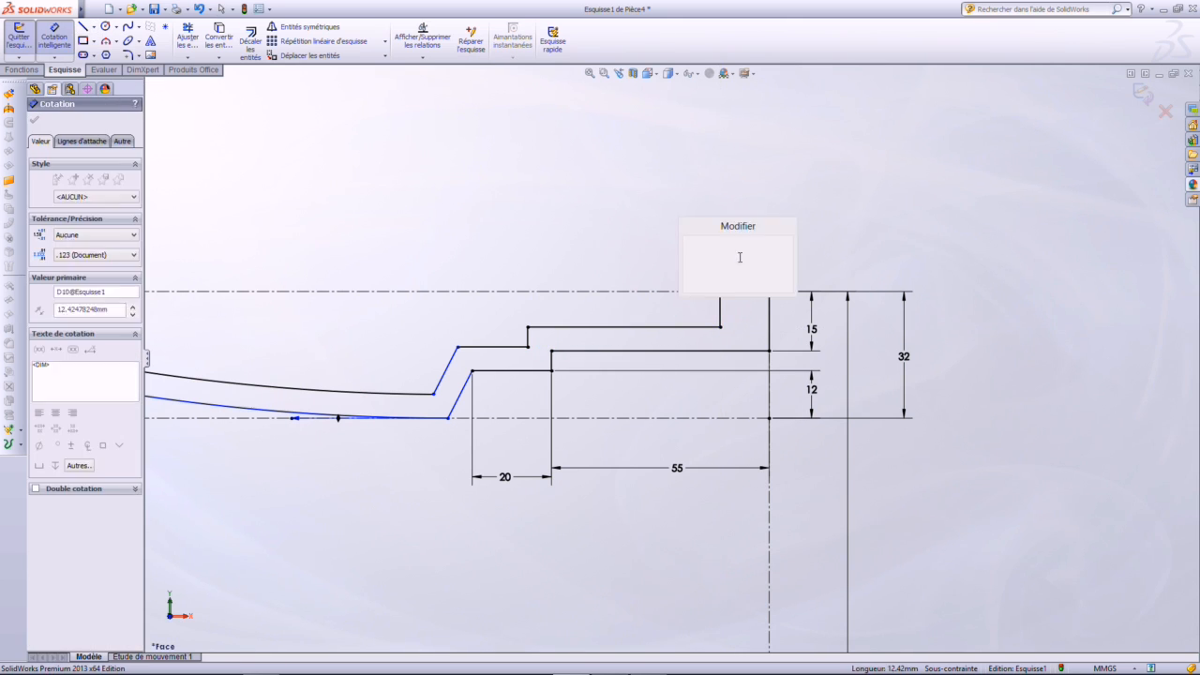
pyautogui.write('10')
pyautogui.press('Return')
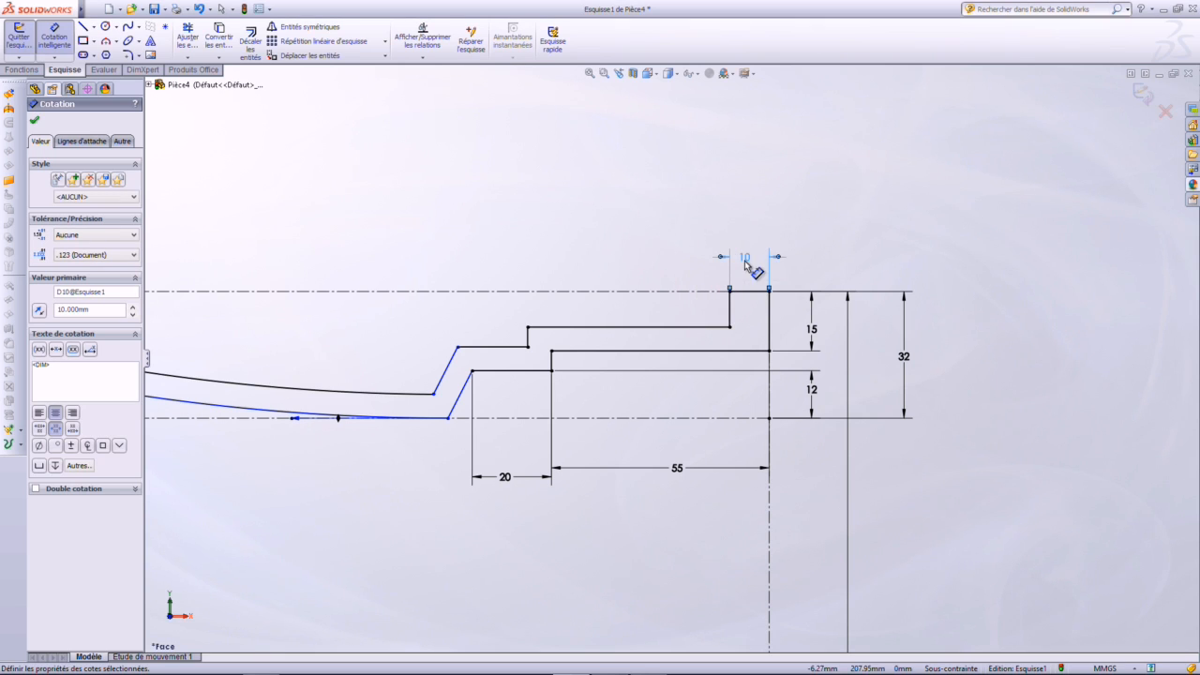
pyautogui.press('Escape')
# Exit the sketch and revolve the closed profile 360 degrees about the lower horizontal construction line of the square
pyautogui.scroll(5, 675, 365)
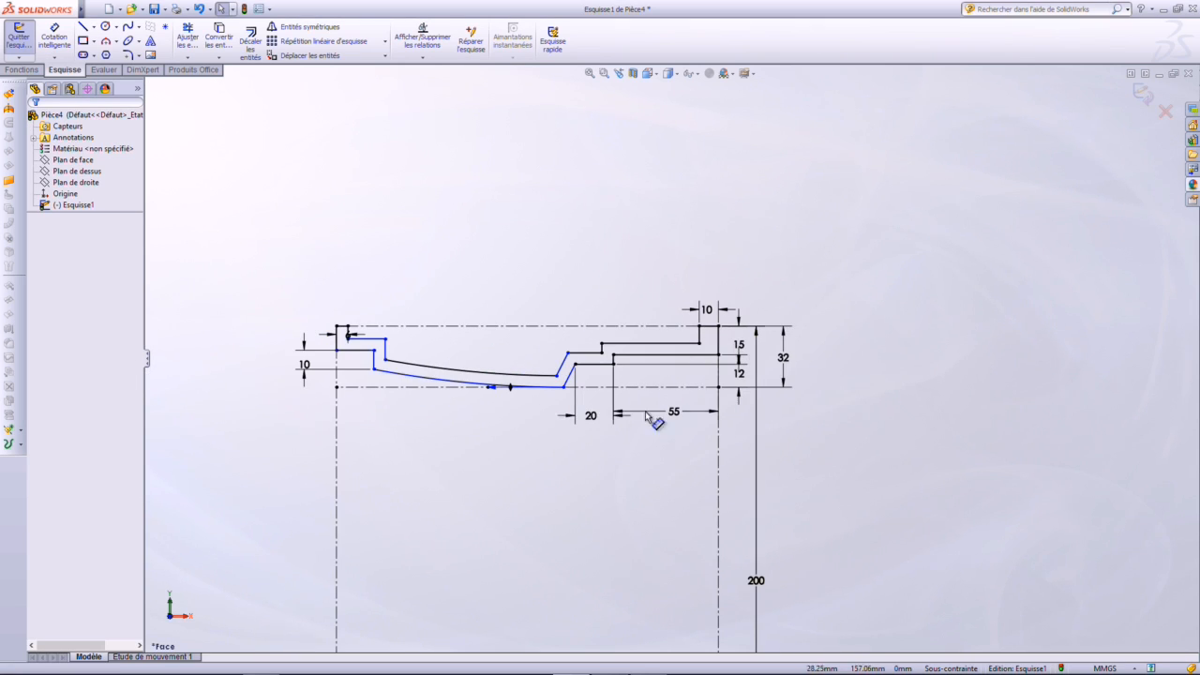
pyautogui.scroll(4, 759, 445)
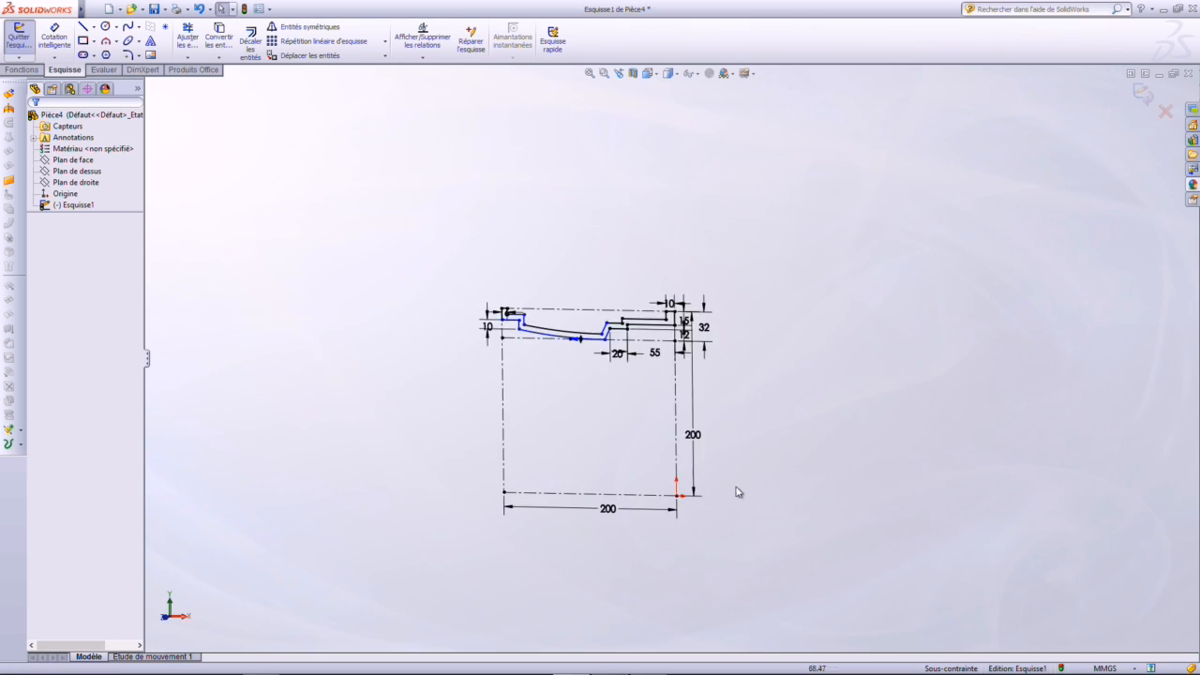
pyautogui.click(18, 42)
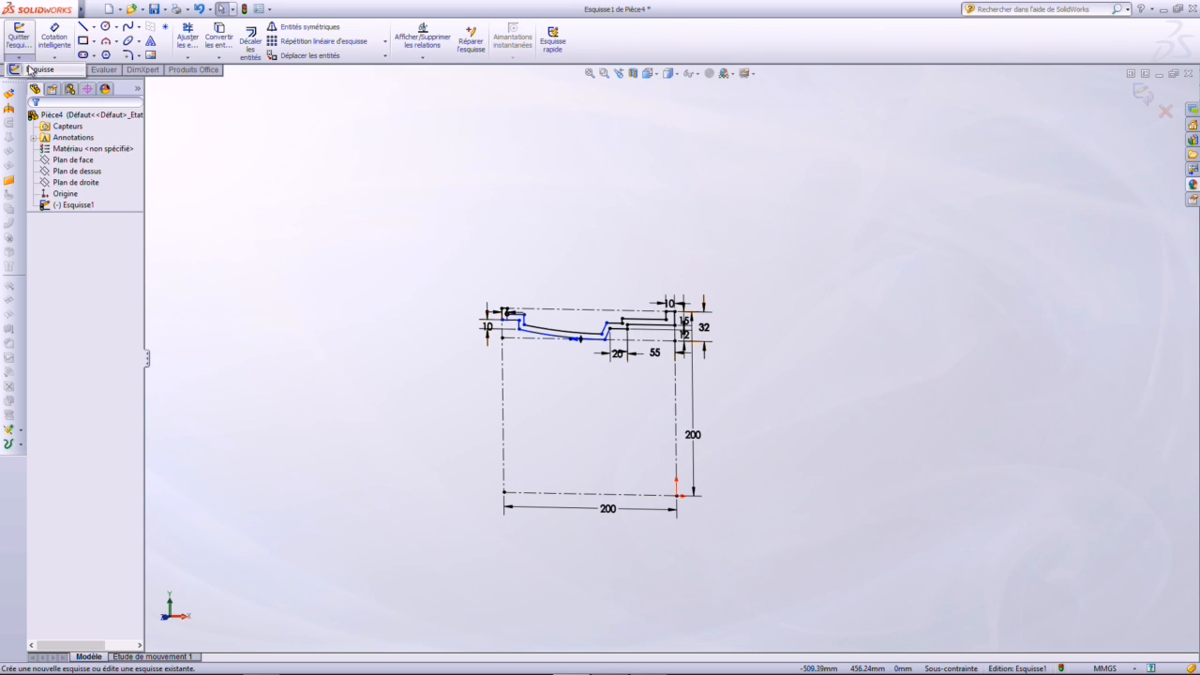
pyautogui.click(28, 70)
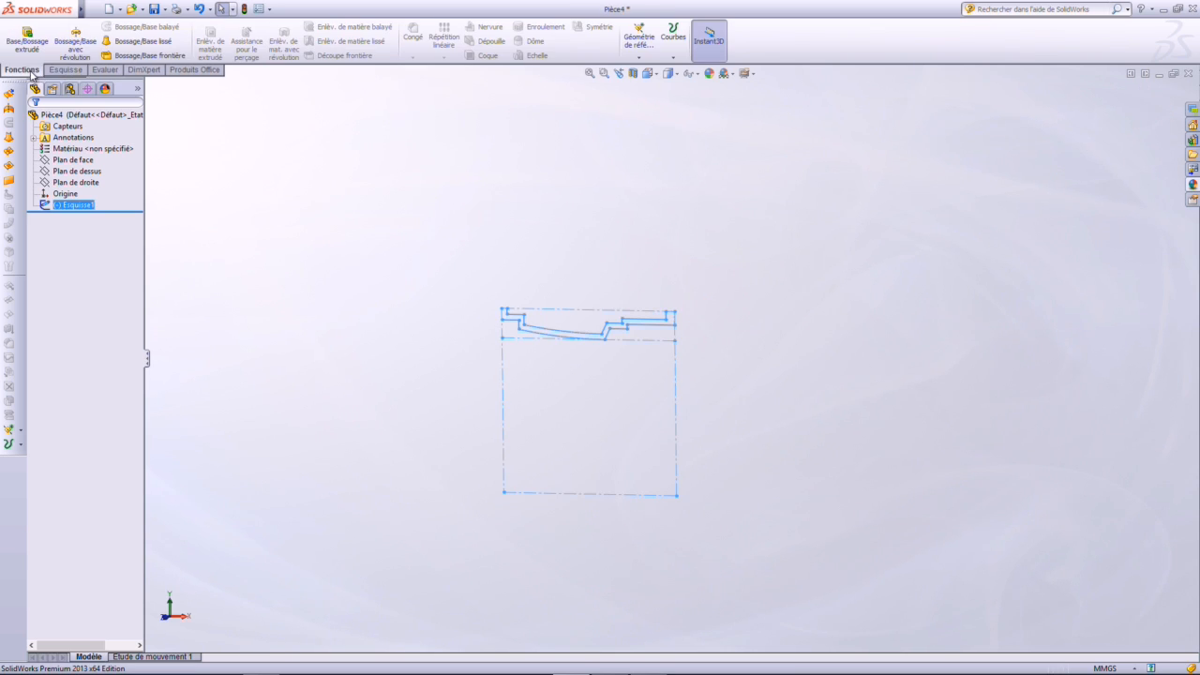
pyautogui.click(81, 46)
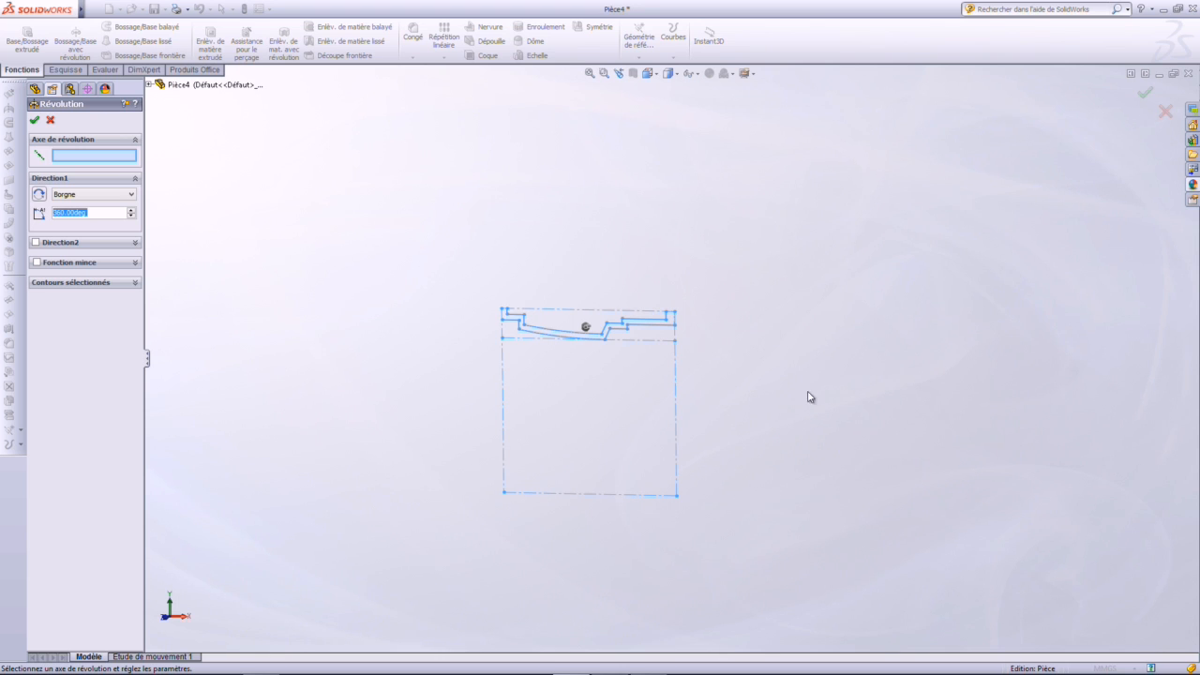
pyautogui.click(619, 493)
pyautogui.moveTo(798, 493); pyautogui.dragTo(769, 537, button='middle')
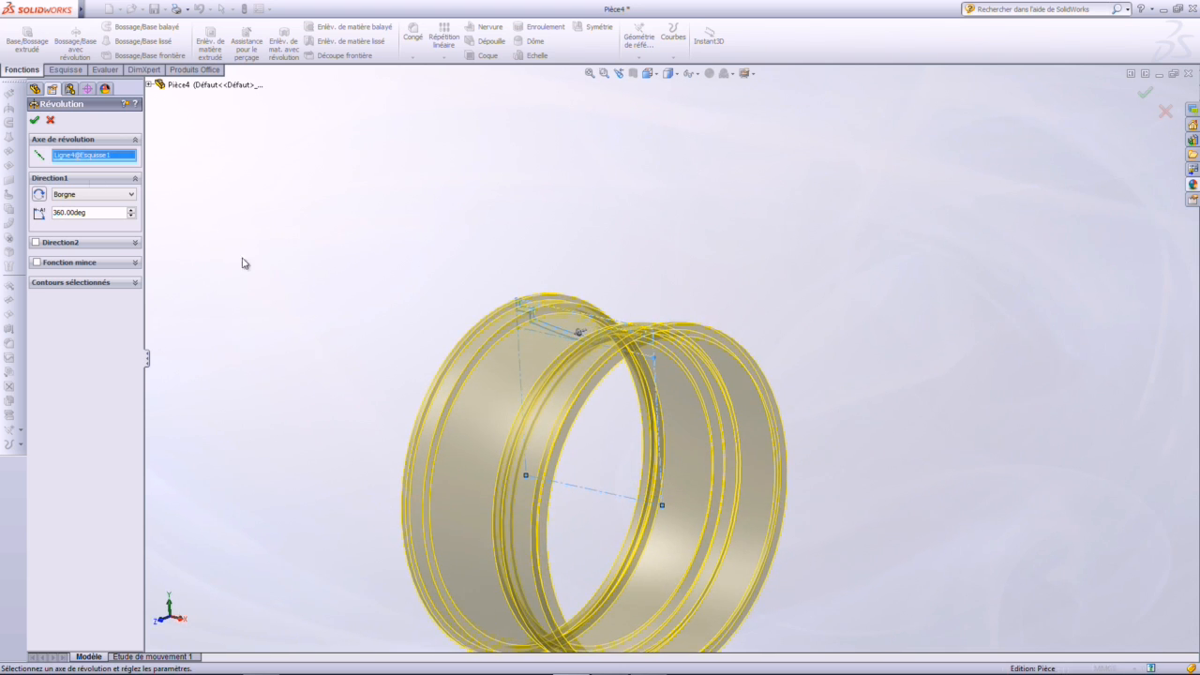
pyautogui.click(35, 121)
# Start a constant-radius fillet of 3 mm on the outer circular edge where the left ledge drops into the curved channel
pyautogui.moveTo(592, 364); pyautogui.dragTo(693, 394, button='middle')
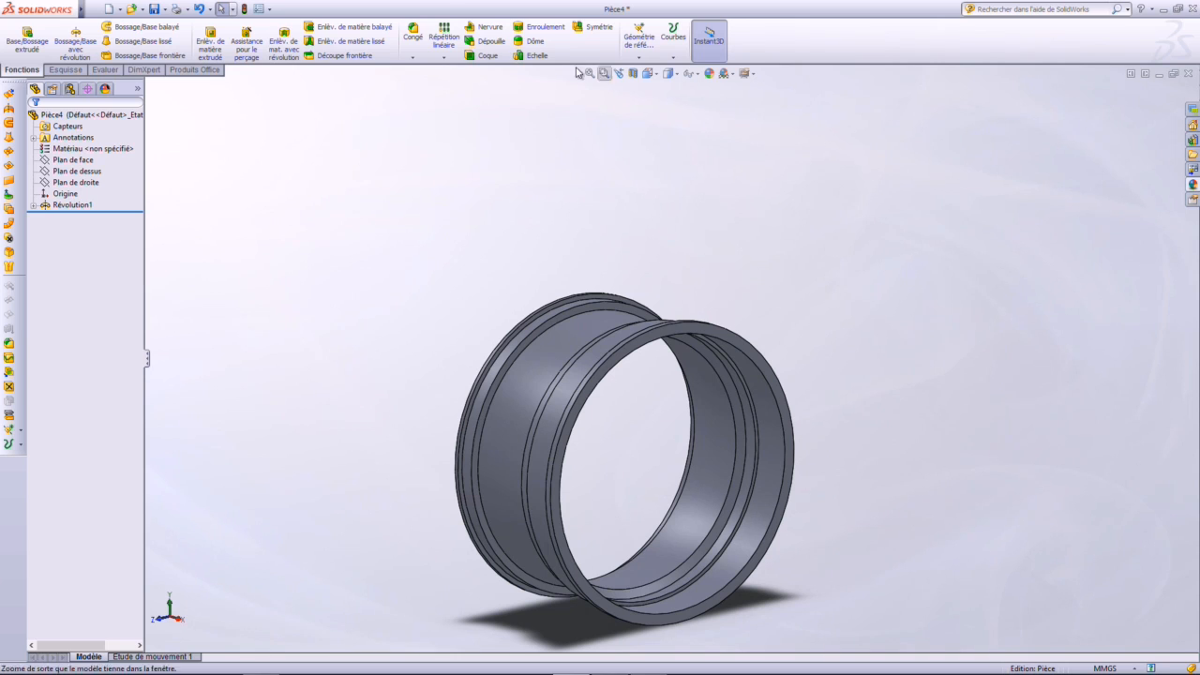
pyautogui.click(412, 33)
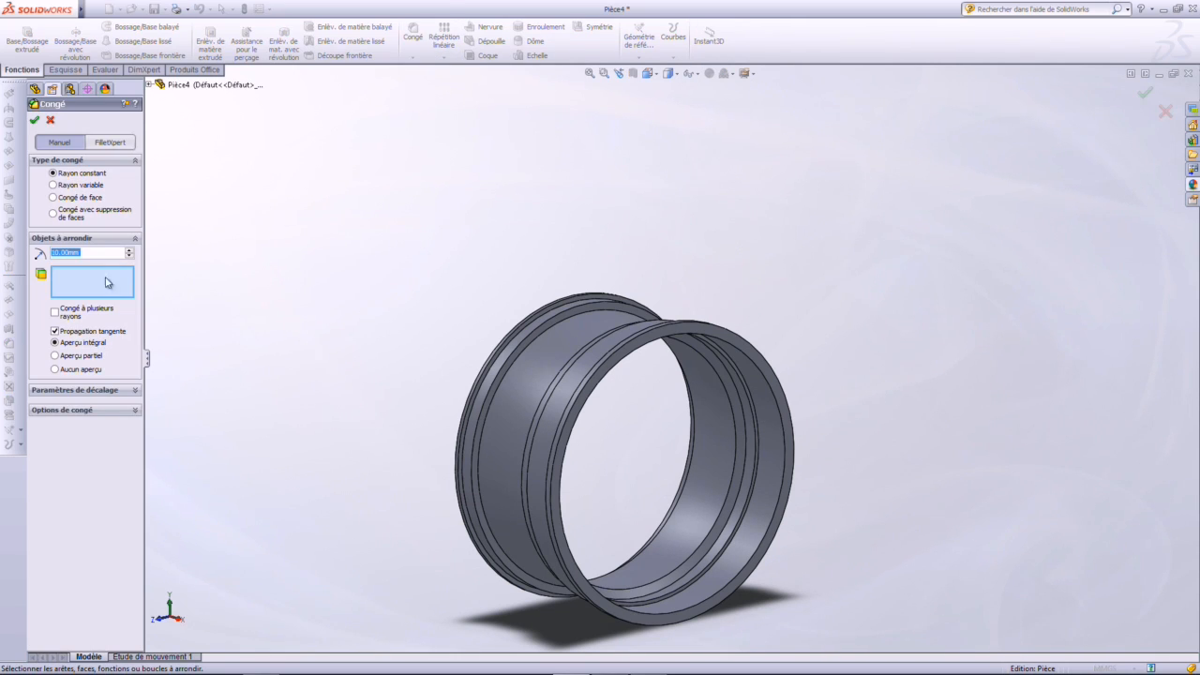
pyautogui.write('1')
pyautogui.press('Return')
pyautogui.click(581, 317)
pyautogui.scroll(-5, 567, 337)
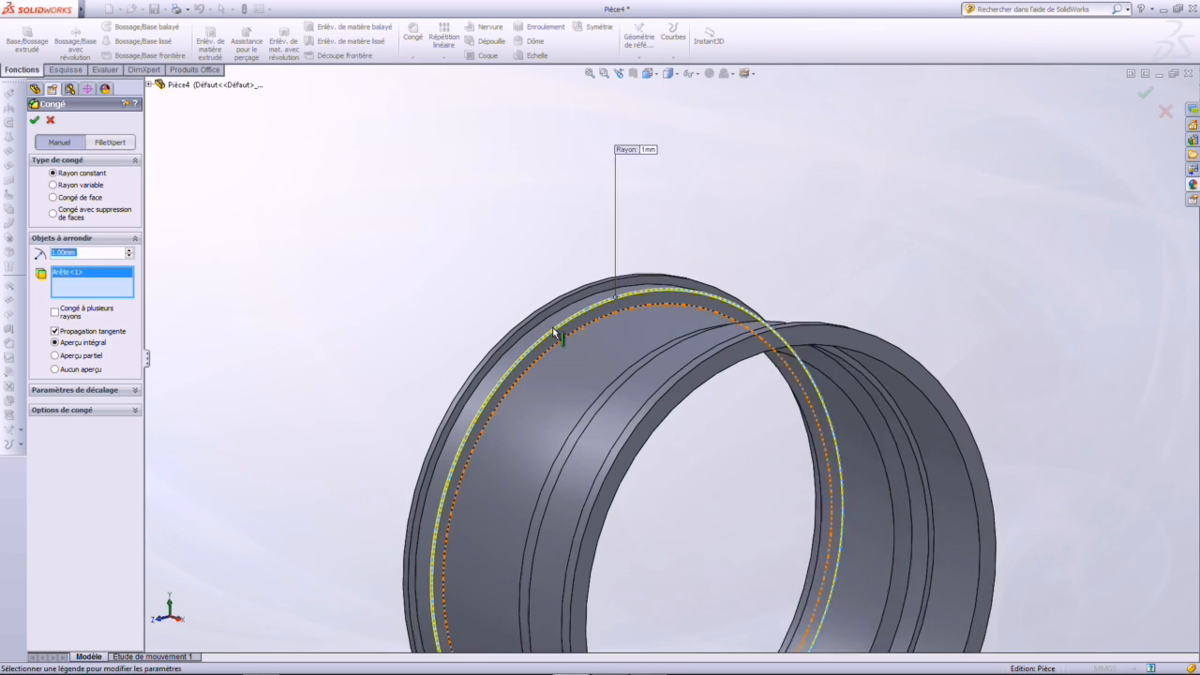
pyautogui.write('3')
pyautogui.press('Return')
# Add the circular edges of the stepped section on the opposite side of the curved channel to the 3 mm fillet
pyautogui.scroll(3, 748, 325)
pyautogui.moveTo(748, 325); pyautogui.dragTo(737, 369, button='middle')
pyautogui.click(750, 355)
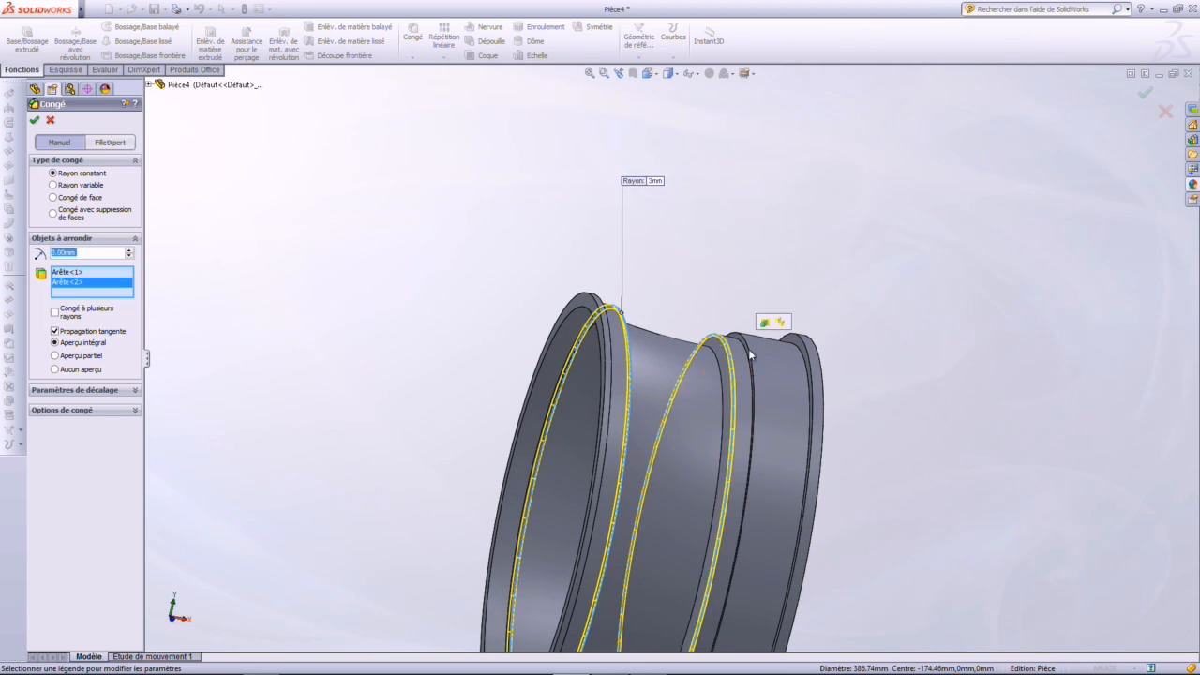
pyautogui.scroll(-3, 750, 354)
pyautogui.click(740, 373)
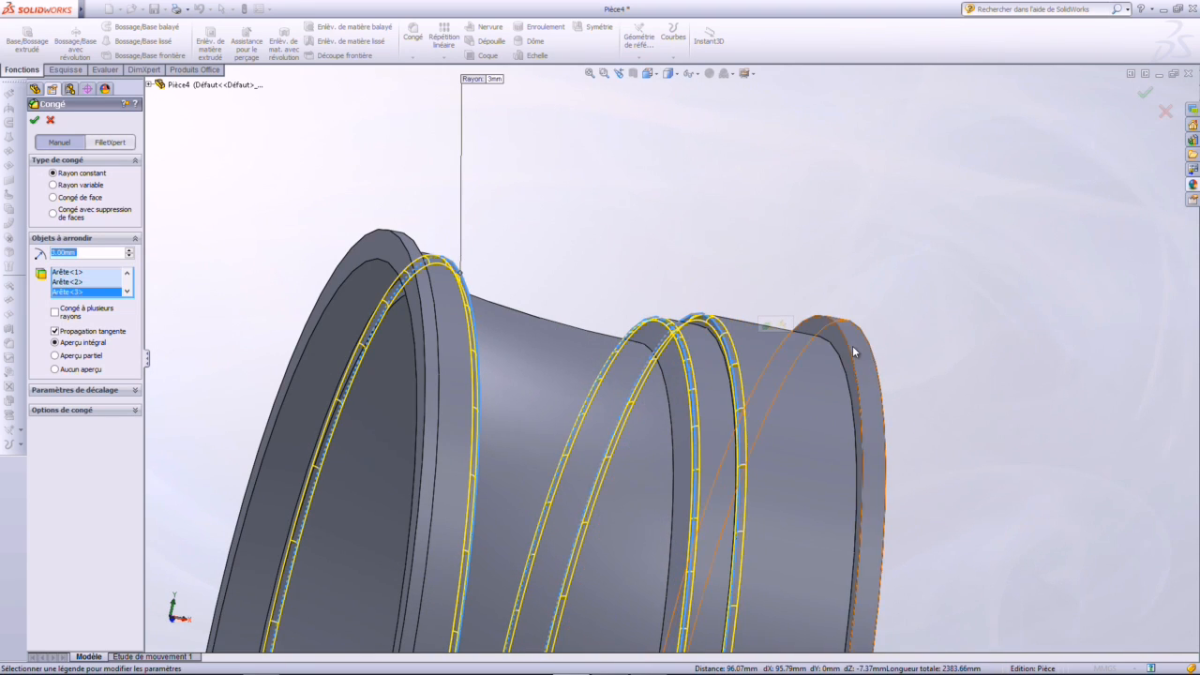
pyautogui.click(659, 373)
pyautogui.scroll(-2, 656, 385)
pyautogui.moveTo(651, 405); pyautogui.dragTo(560, 408, button='middle')
pyautogui.scroll(2, 221, 260)
pyautogui.scroll(-1, 354, 312)
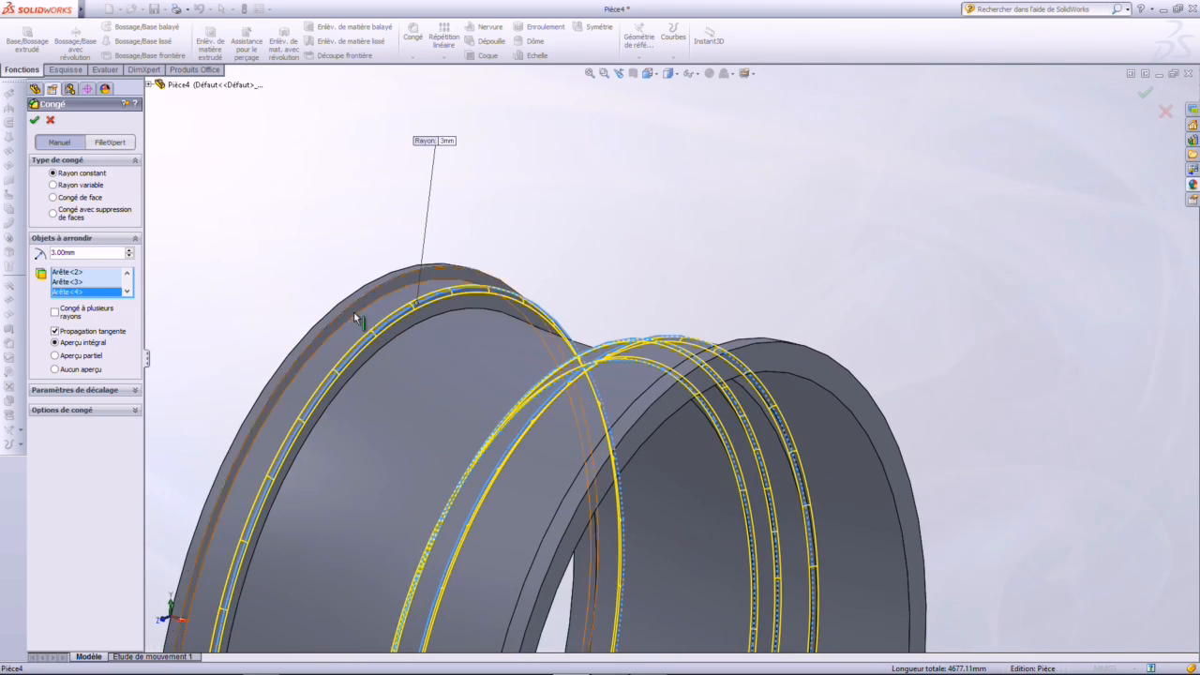
# Add the circular edges of the left flange and its adjoining ledge to the 3 mm fillet selection
pyautogui.click(356, 319)
pyautogui.moveTo(423, 385); pyautogui.dragTo(504, 318, button='middle')
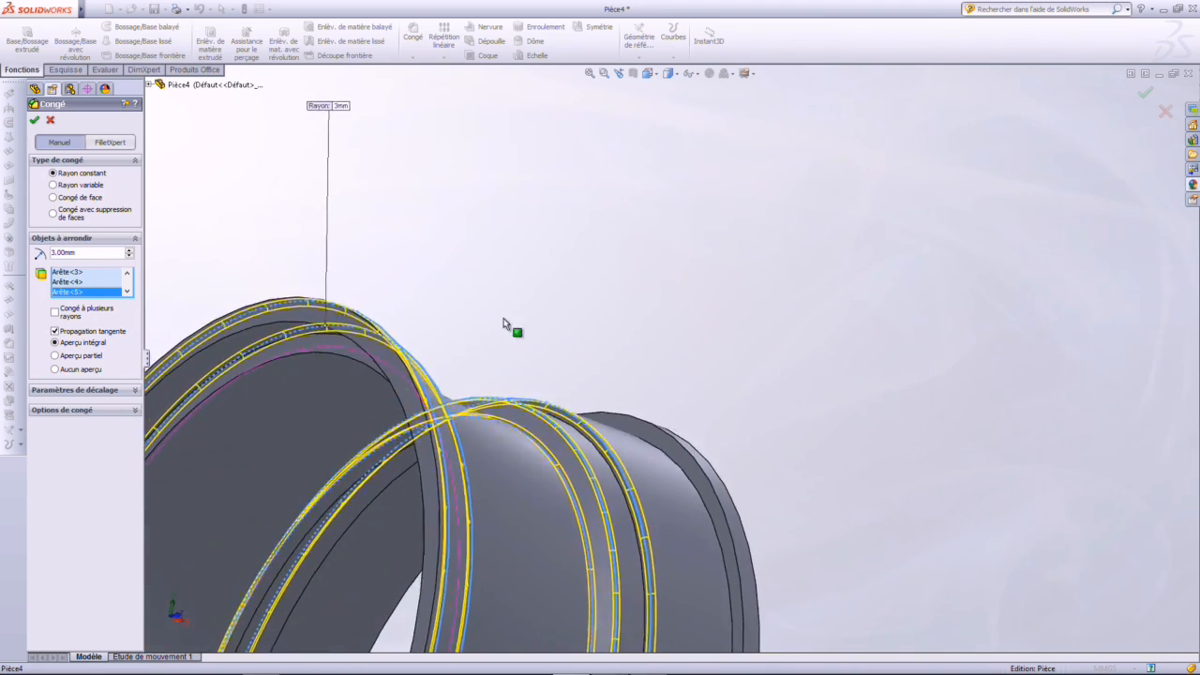
pyautogui.click(308, 360)
pyautogui.moveTo(338, 433); pyautogui.dragTo(380, 462, button='middle')
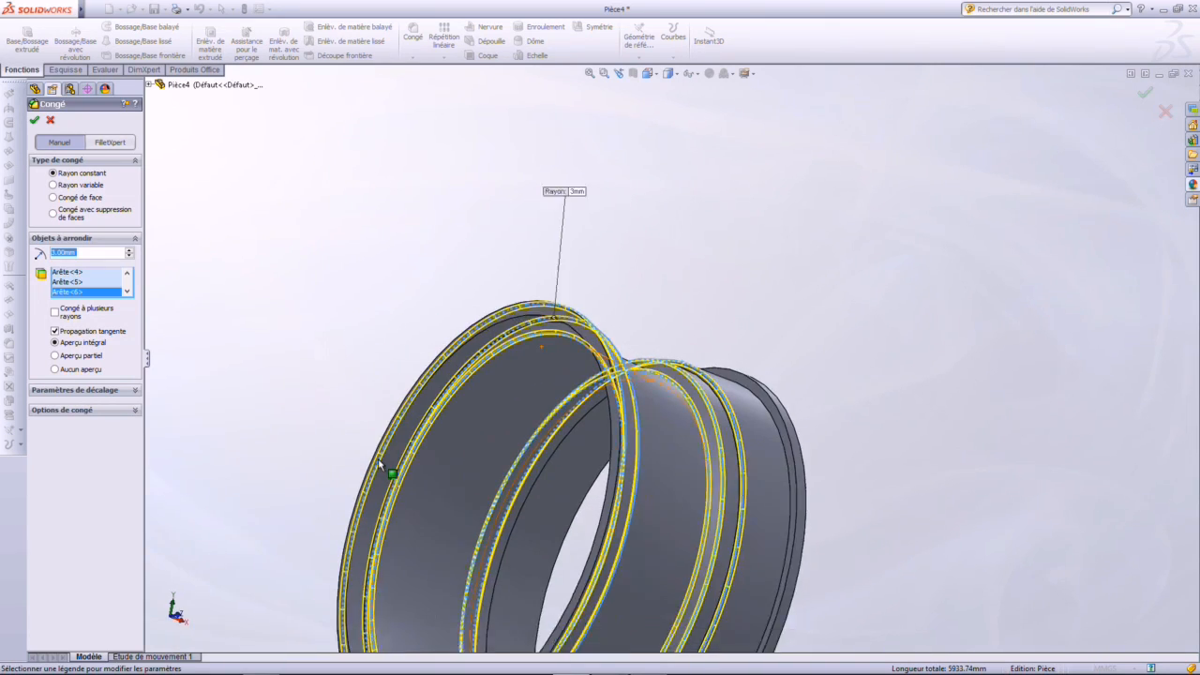
# Add the remaining circular edges toward the right flange and apply the 3 mm constant-radius fillet
pyautogui.scroll(-1, 380, 462)
pyautogui.moveTo(789, 450); pyautogui.dragTo(710, 455, button='middle')
pyautogui.scroll(2, 713, 440)
pyautogui.click(823, 442)
pyautogui.scroll(-1, 958, 449)
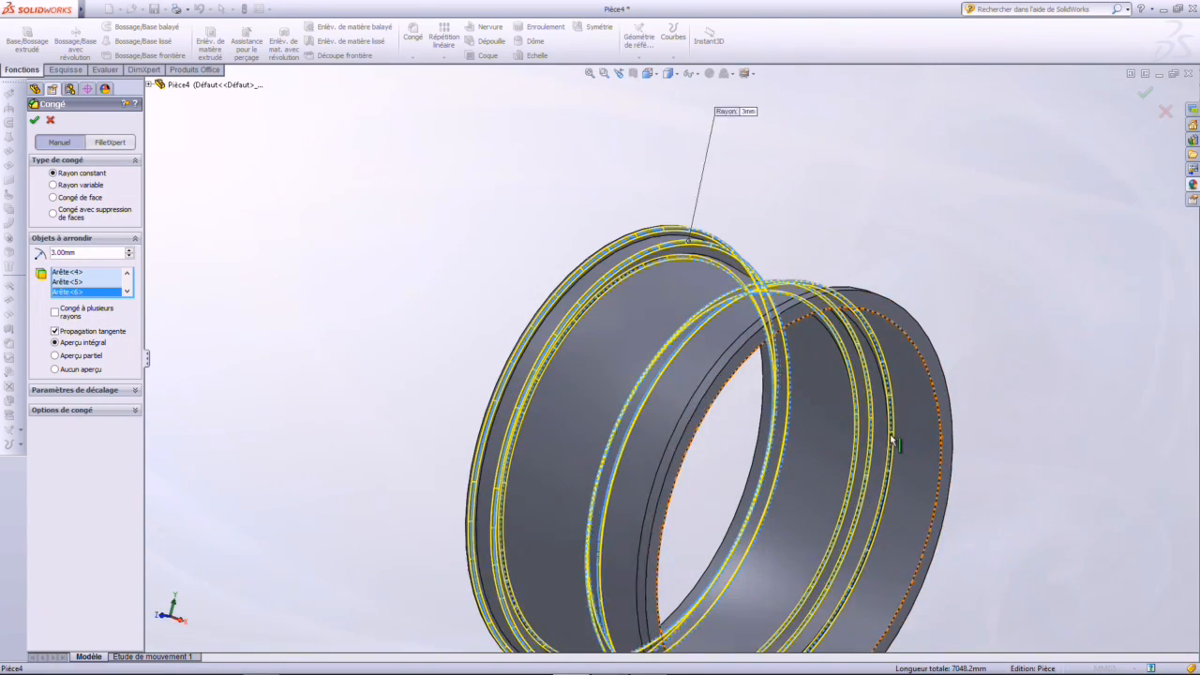
pyautogui.scroll(-2, 890, 437)
pyautogui.click(667, 355)
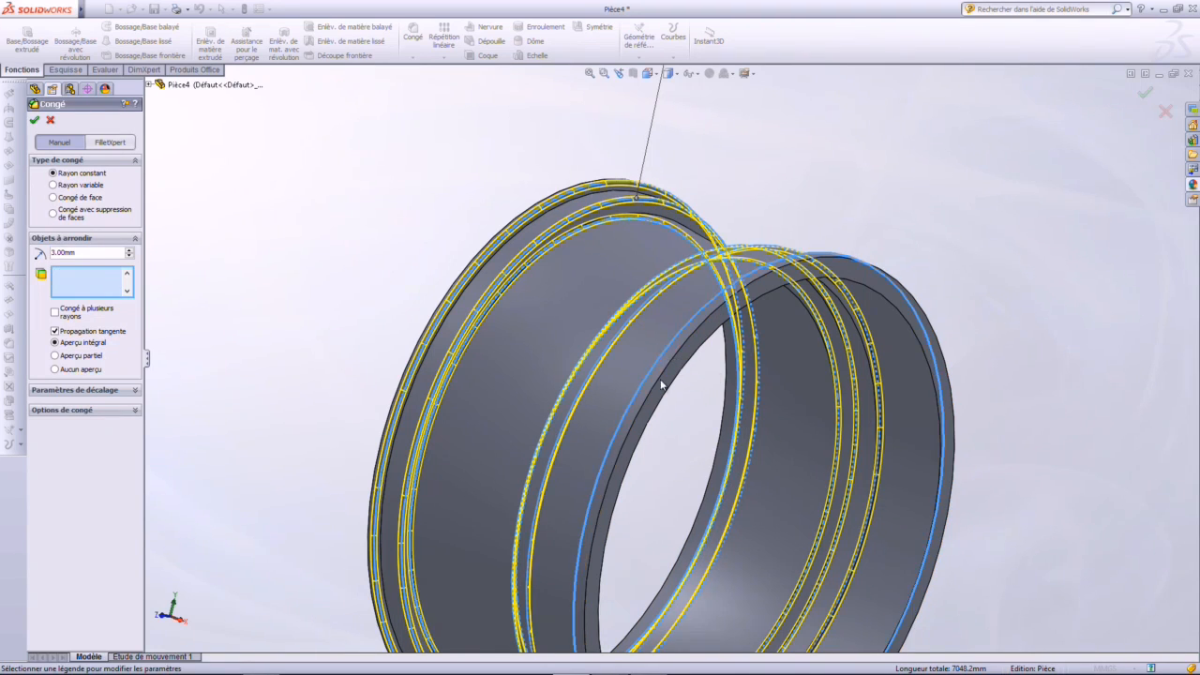
pyautogui.click(33, 120)
# Show the rim from the right side and start a sketch on the flat outer face of its flange
pyautogui.moveTo(643, 308); pyautogui.dragTo(782, 362, button='middle')
pyautogui.press('f')
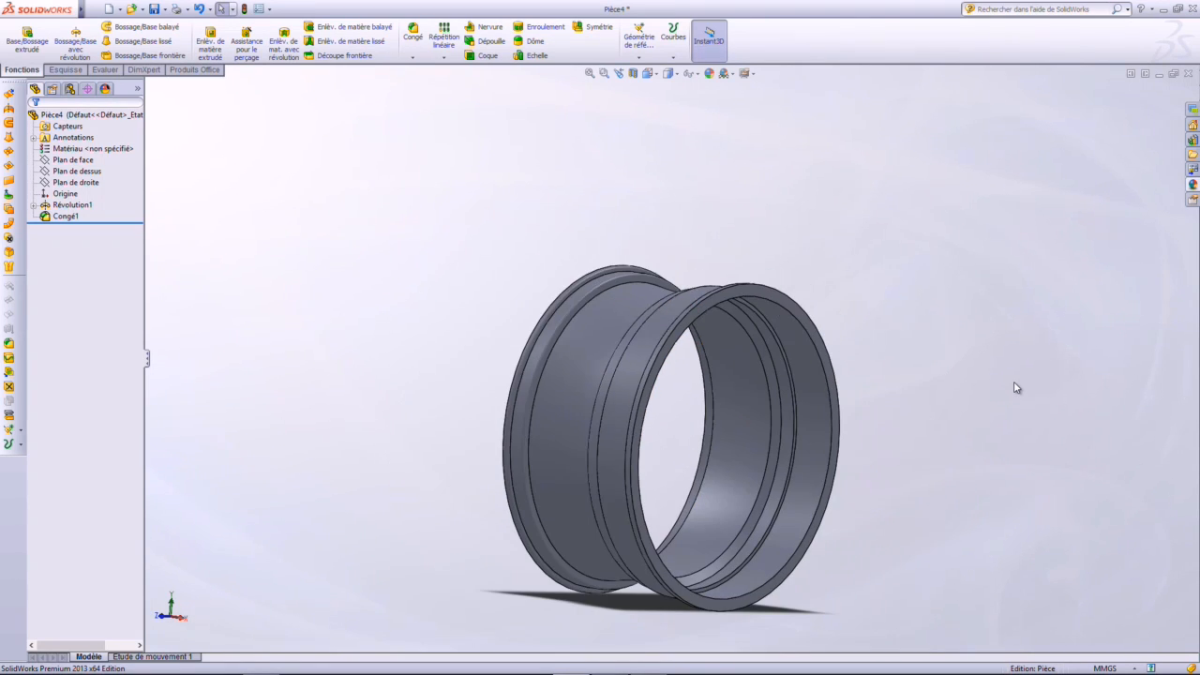
pyautogui.hotkey('ctrl', '1')
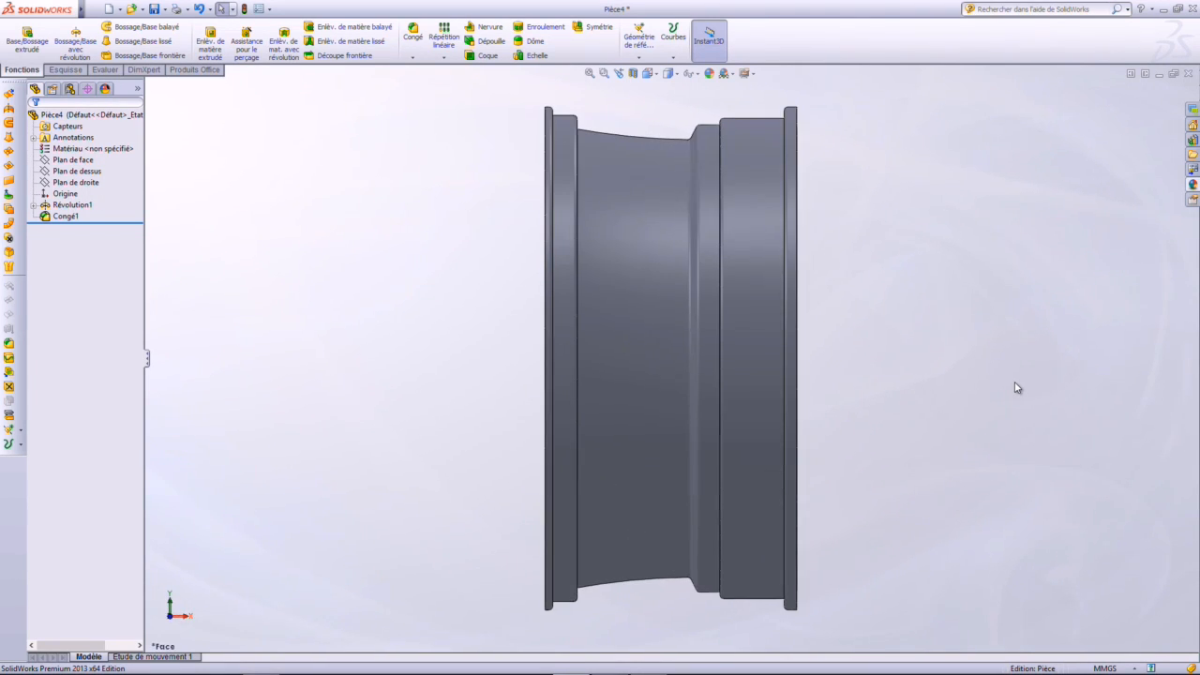
pyautogui.hotkey('ctrl', '4')
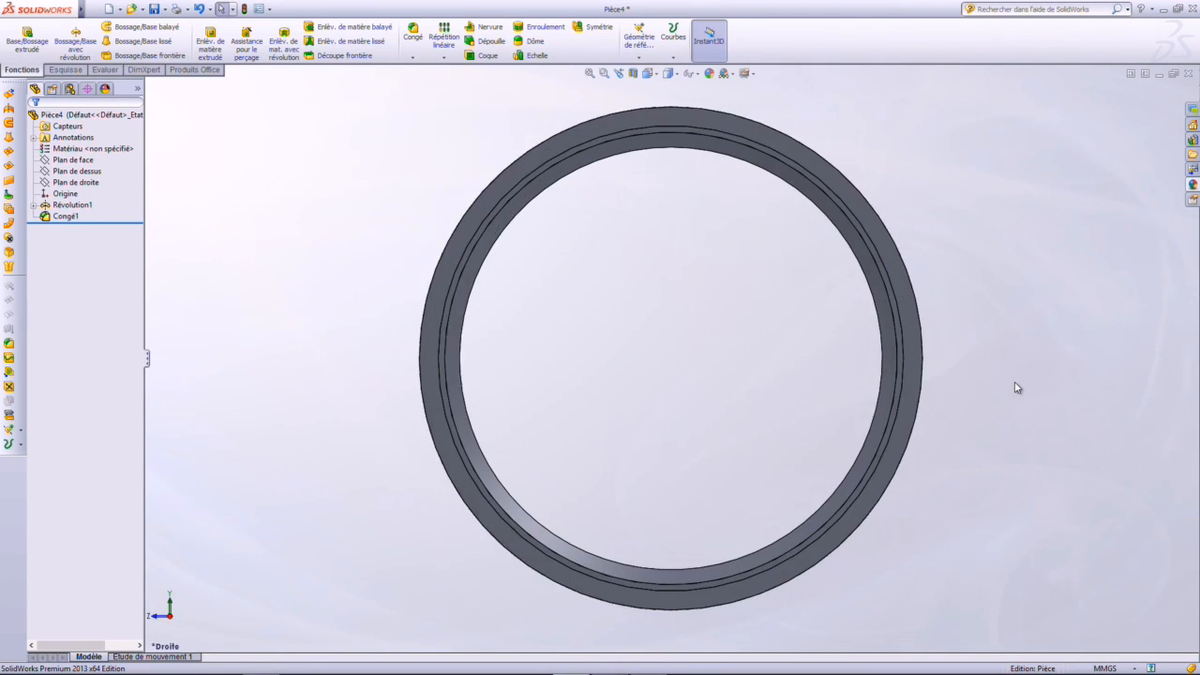
pyautogui.click(636, 125)
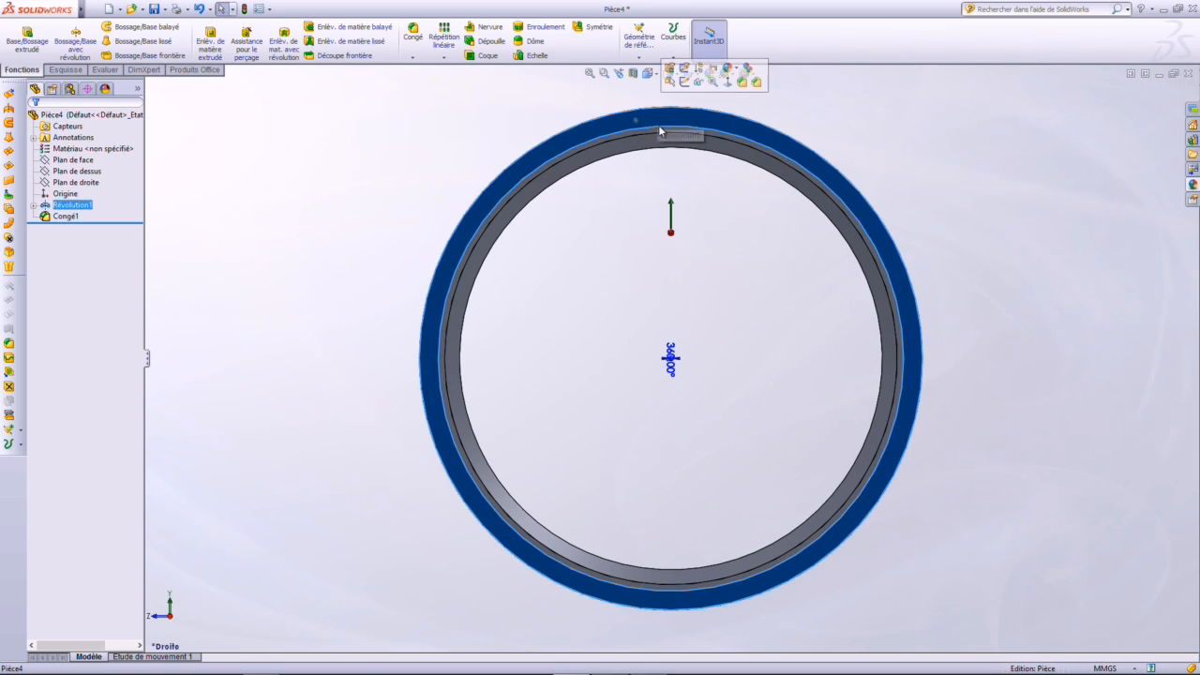
pyautogui.moveTo(688, 120)
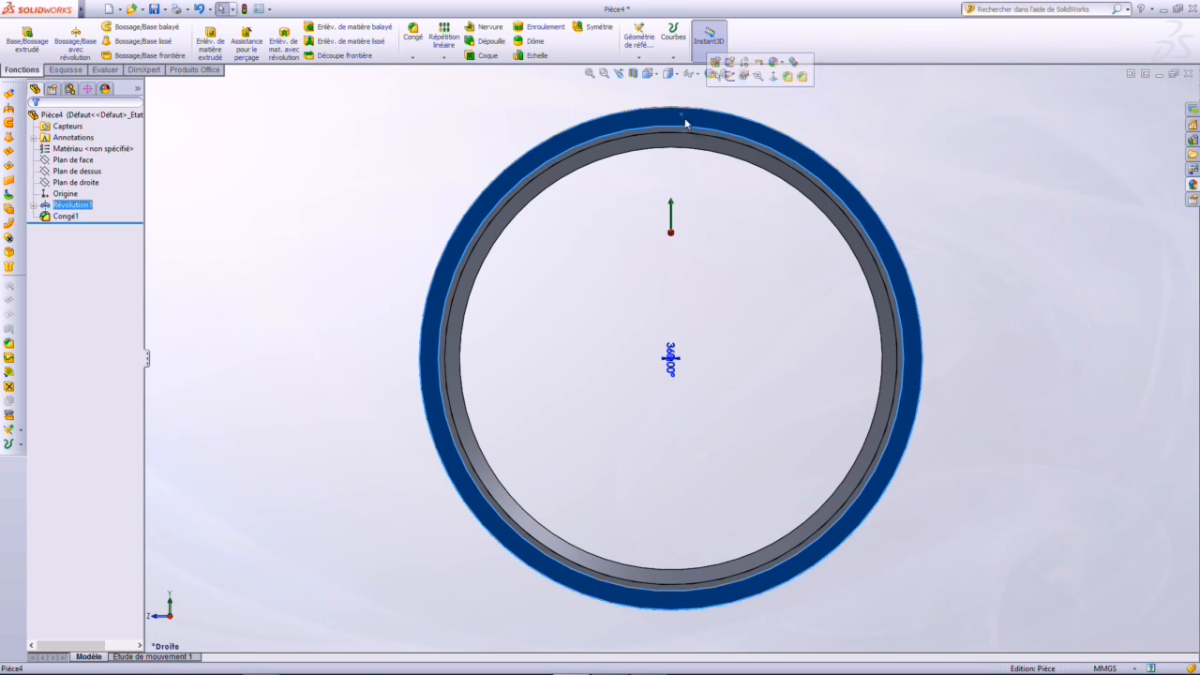
pyautogui.click(730, 77)
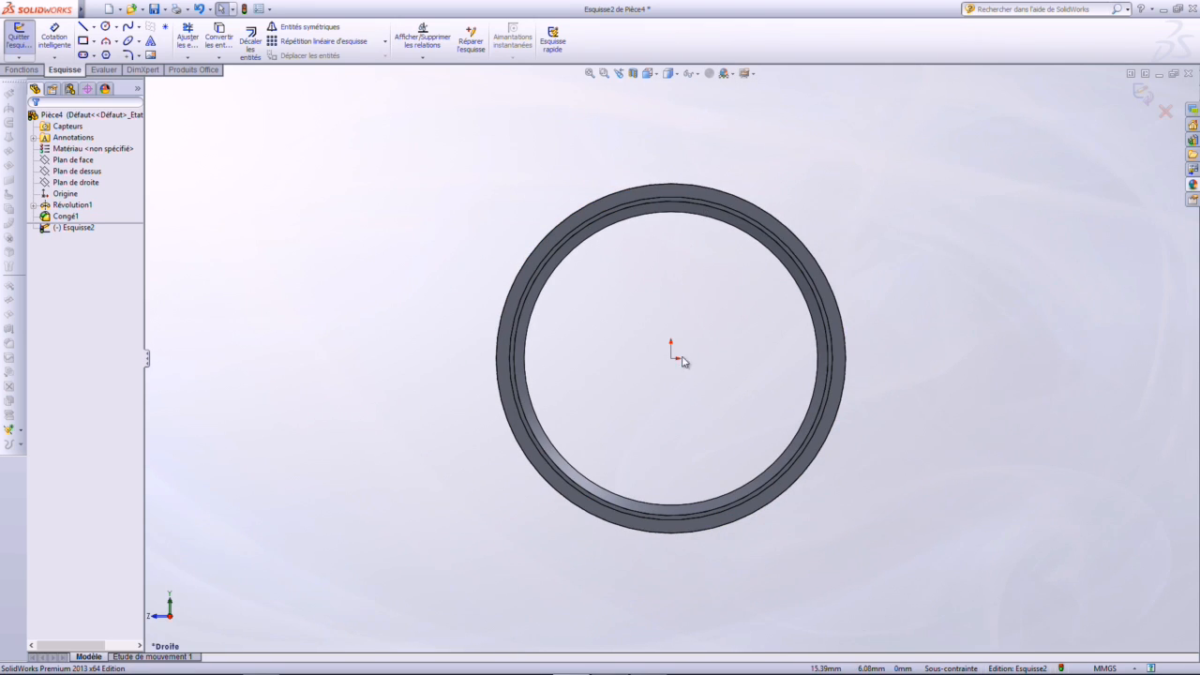
# Draw a vertical construction line 200 mm long from the origin up to the rim's outer edge
pyautogui.scroll(-2, 683, 362)
pyautogui.click(95, 29)
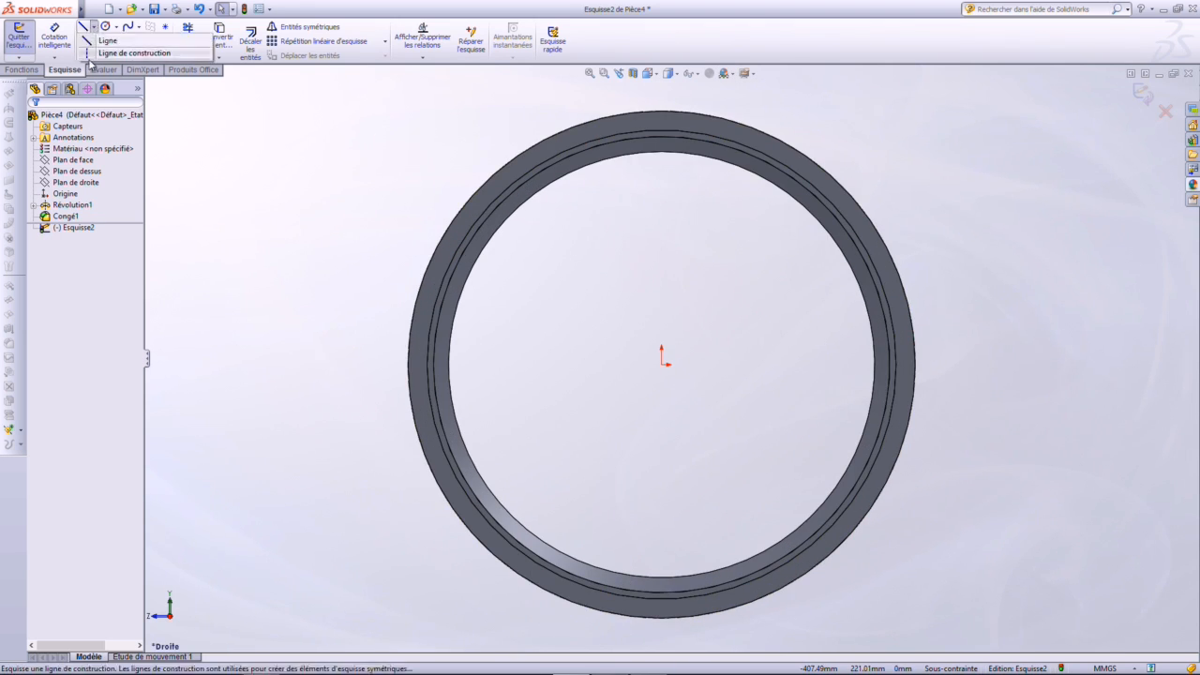
pyautogui.click(131, 53)
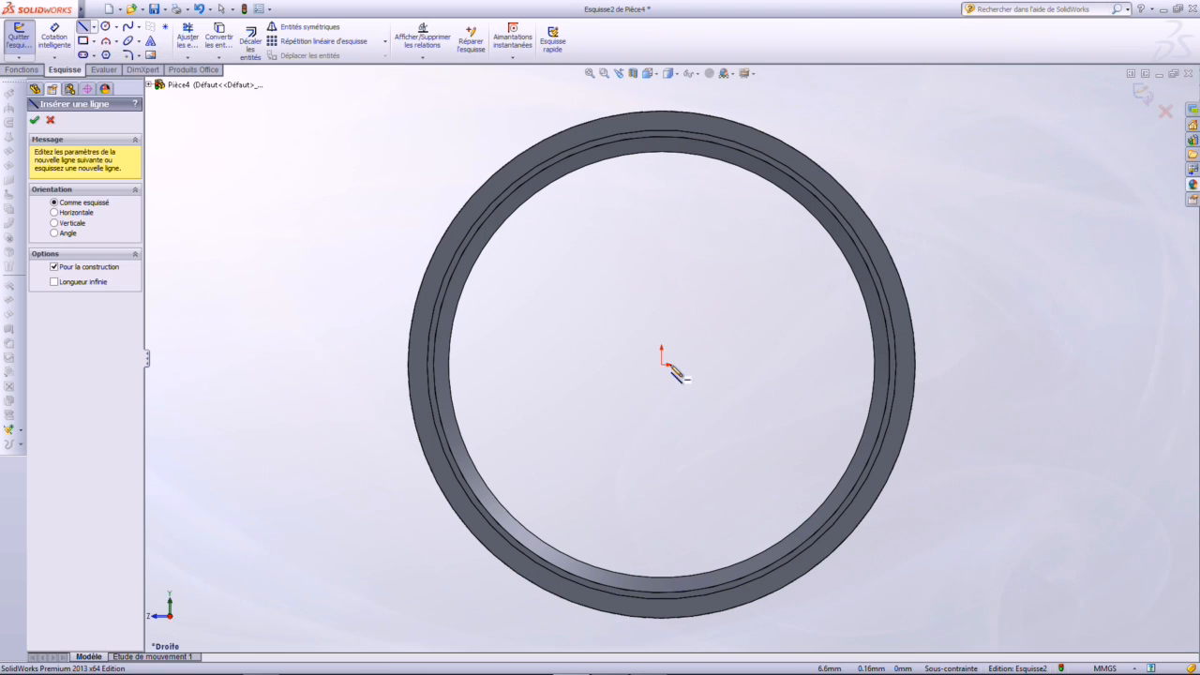
pyautogui.click(663, 363)
pyautogui.click(661, 113)
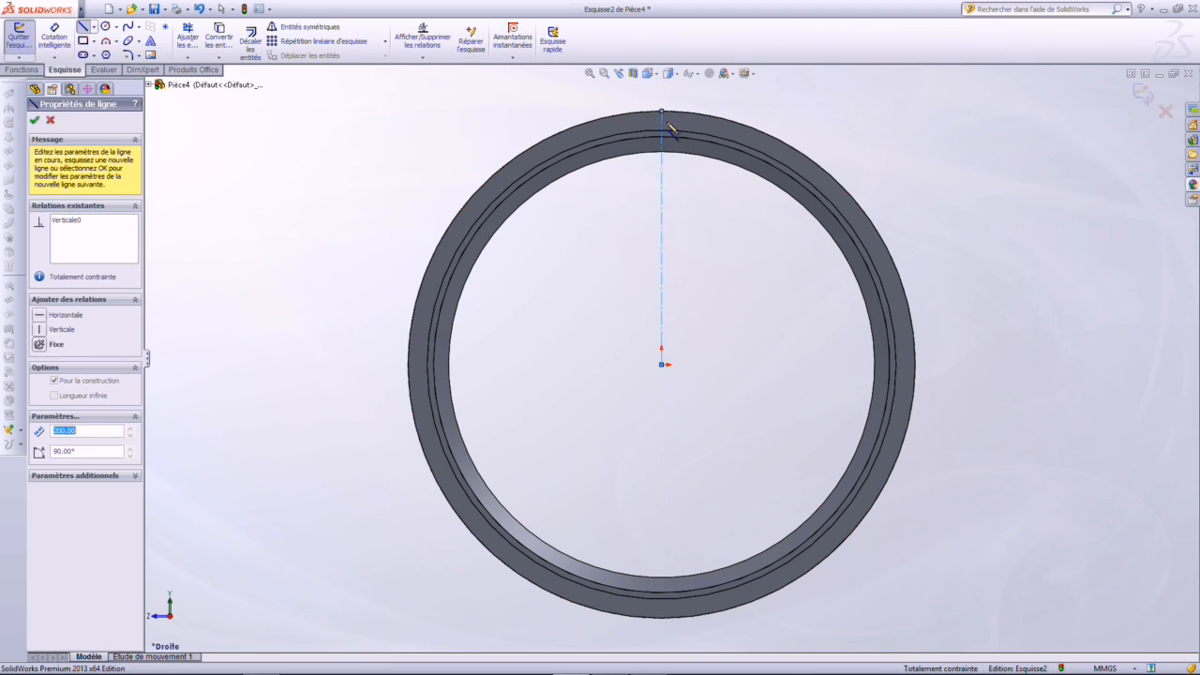
pyautogui.press('Escape')
pyautogui.press('Return')
# Draw a second construction line from the origin to the rim's outer edge, tilted about 26° clockwise from the vertical one
pyautogui.click(662, 366)
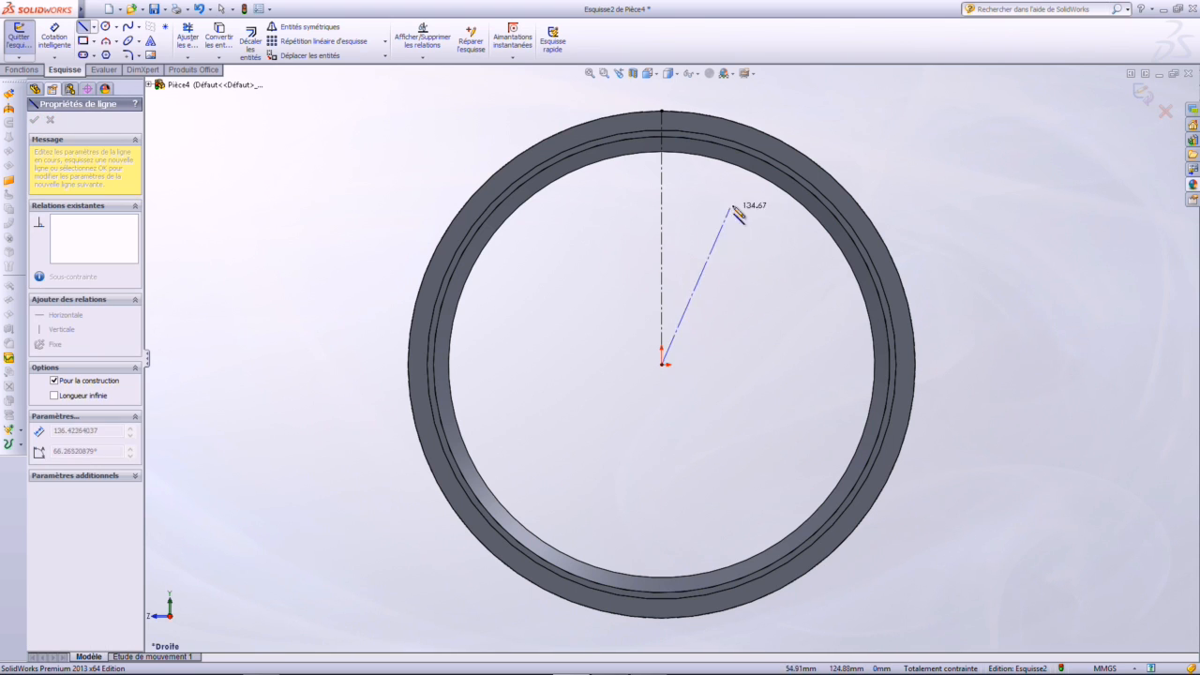
pyautogui.click(770, 143)
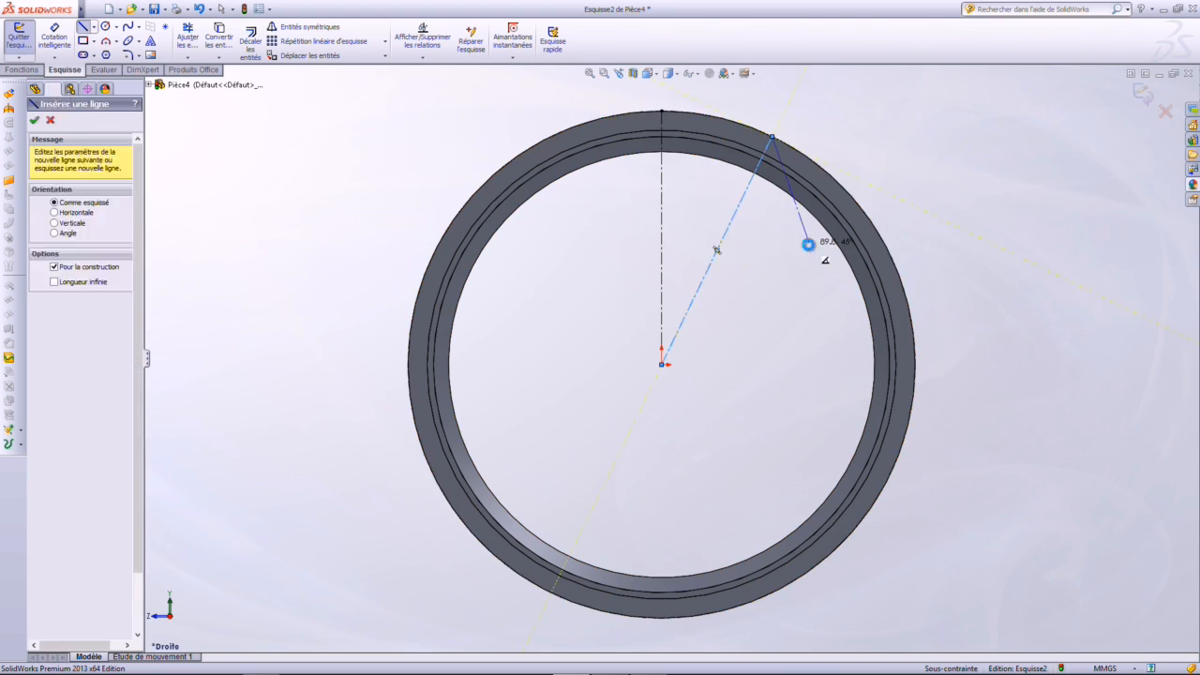
pyautogui.press('Escape')
pyautogui.scroll(2, 777, 260)
pyautogui.scroll(-2, 758, 281)
pyautogui.scroll(-1, 758, 280)
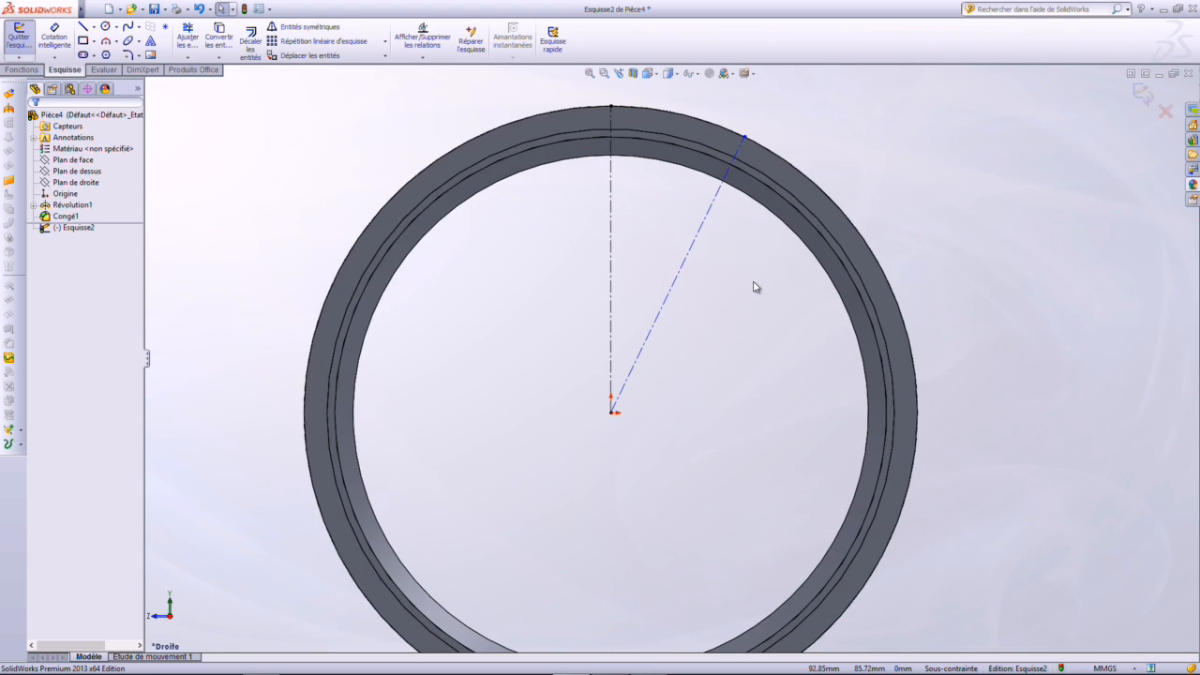
pyautogui.scroll(-1, 732, 247)
pyautogui.scroll(1, 732, 247)
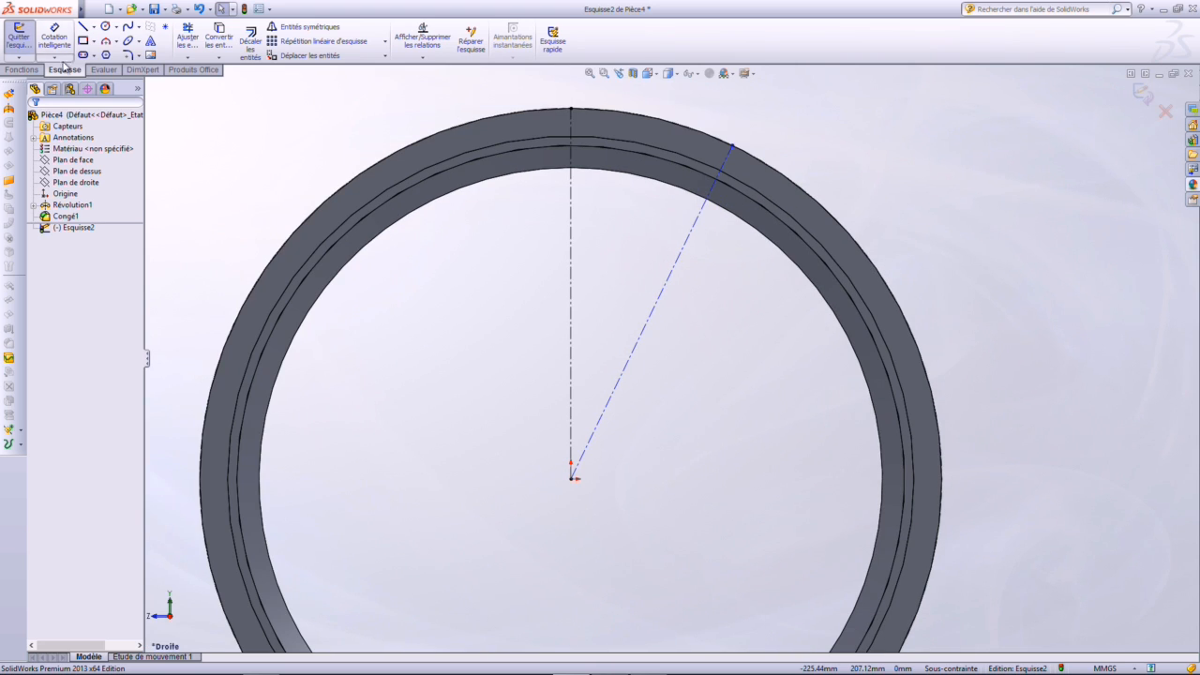
# Dimension the angle between the two construction lines with the equation =360/14
pyautogui.click(55, 37)
pyautogui.click(570, 361)
pyautogui.click(619, 384)
pyautogui.click(609, 353)
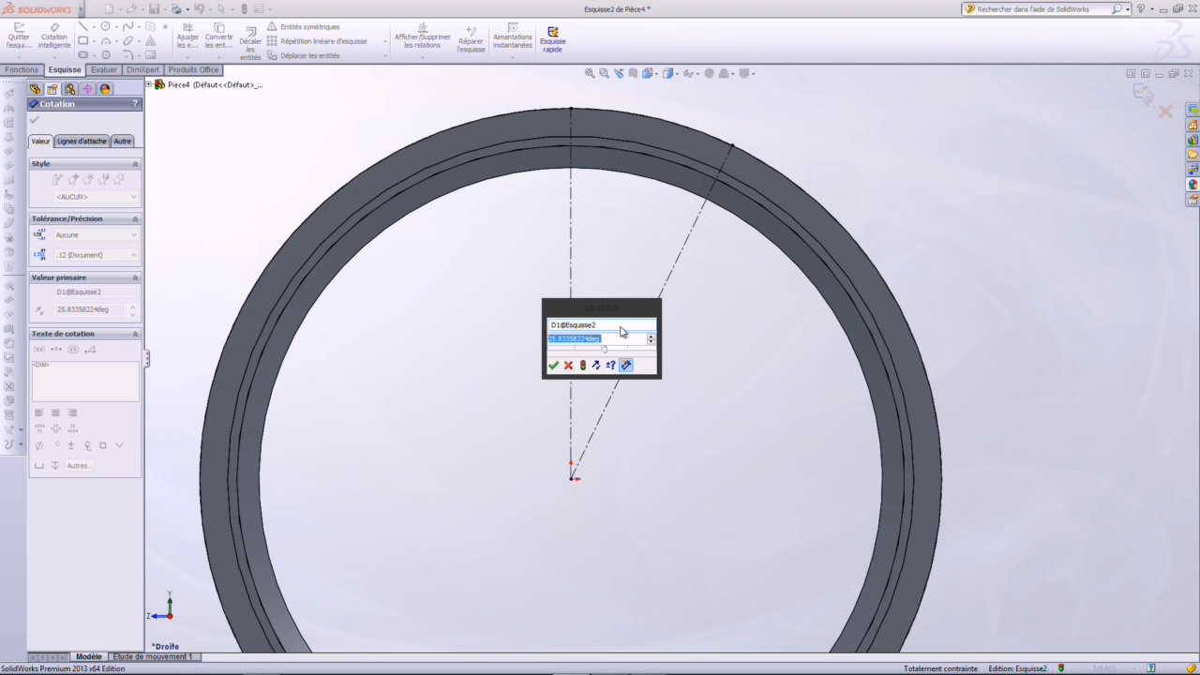
pyautogui.write('=360/14')
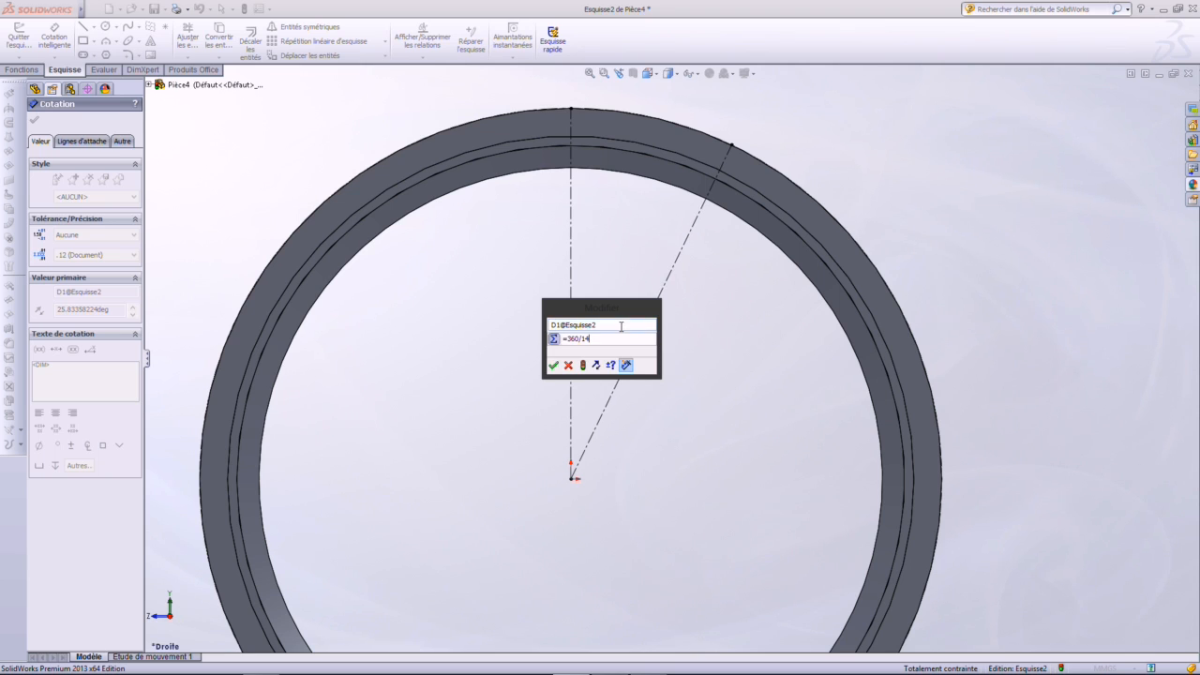
pyautogui.click(553, 366)
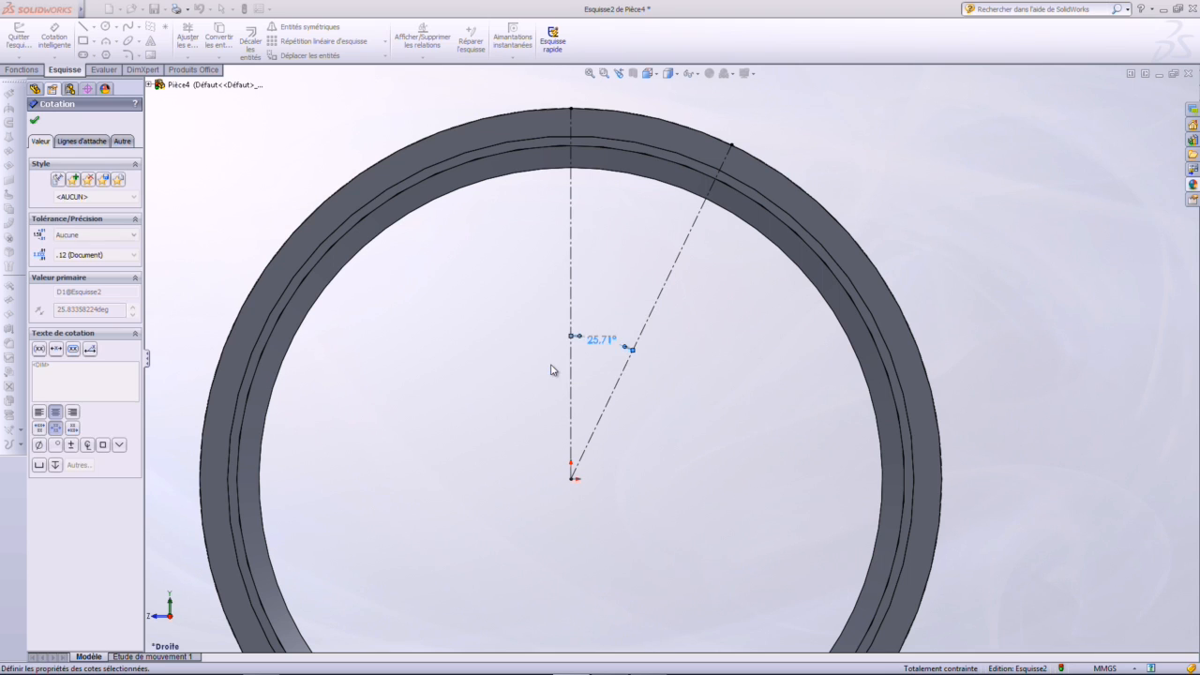
pyautogui.press('Escape')
pyautogui.scroll(-3, 576, 352)
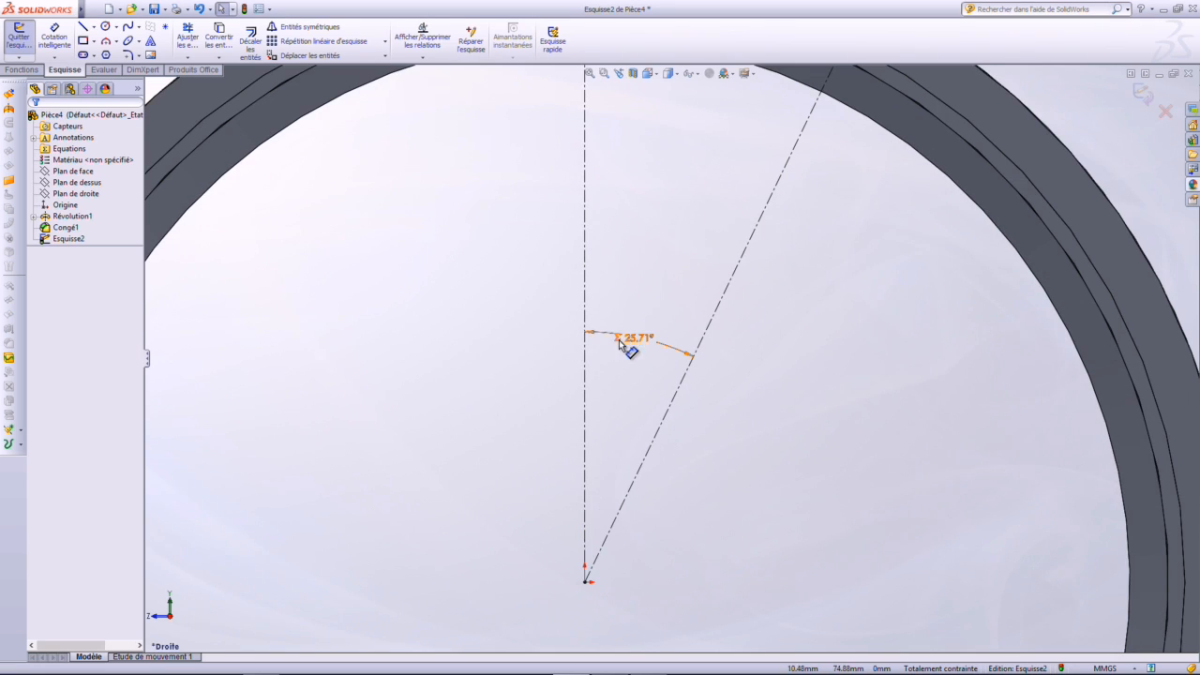
pyautogui.scroll(3, 641, 348)
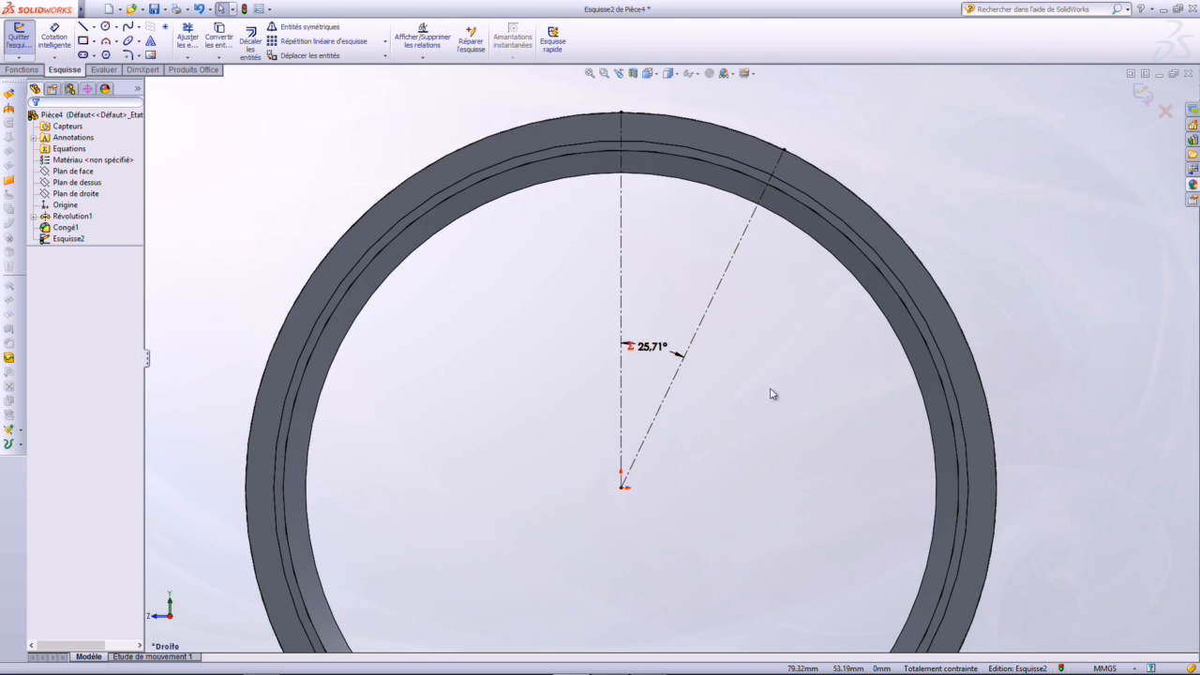
pyautogui.scroll(2, 787, 394)
pyautogui.scroll(-3, 806, 263)
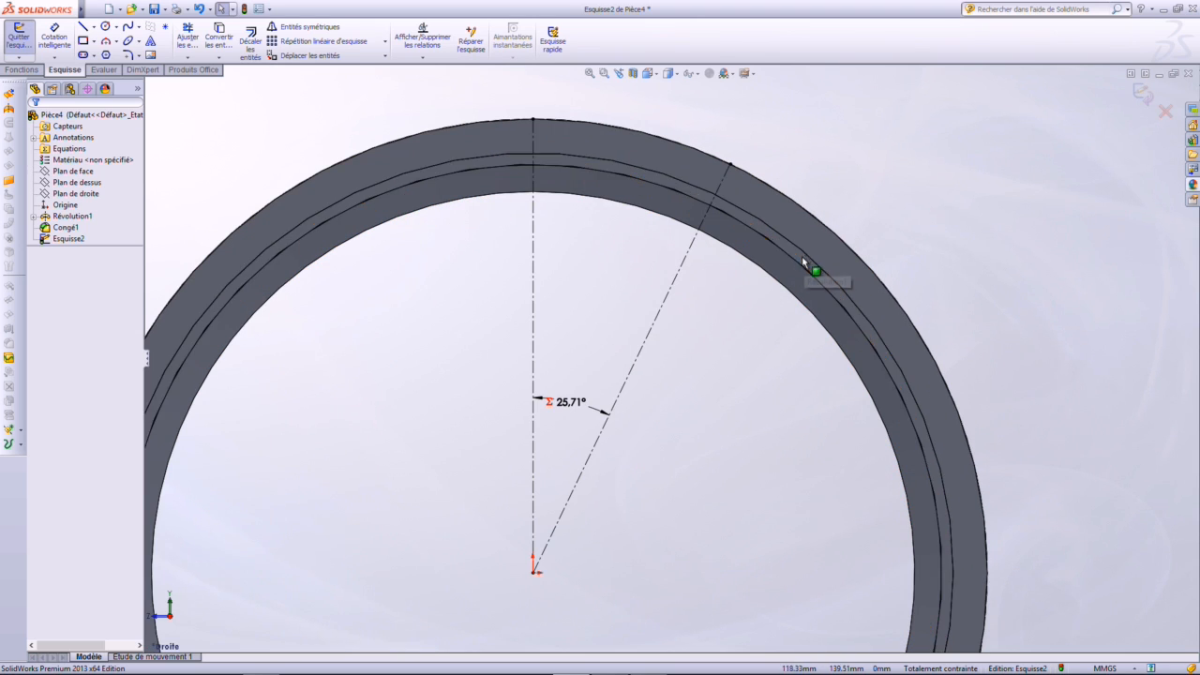
# Sketch two circles centred on the origin, with radii of about 184 mm and about 195.5 mm
pyautogui.click(105, 26)
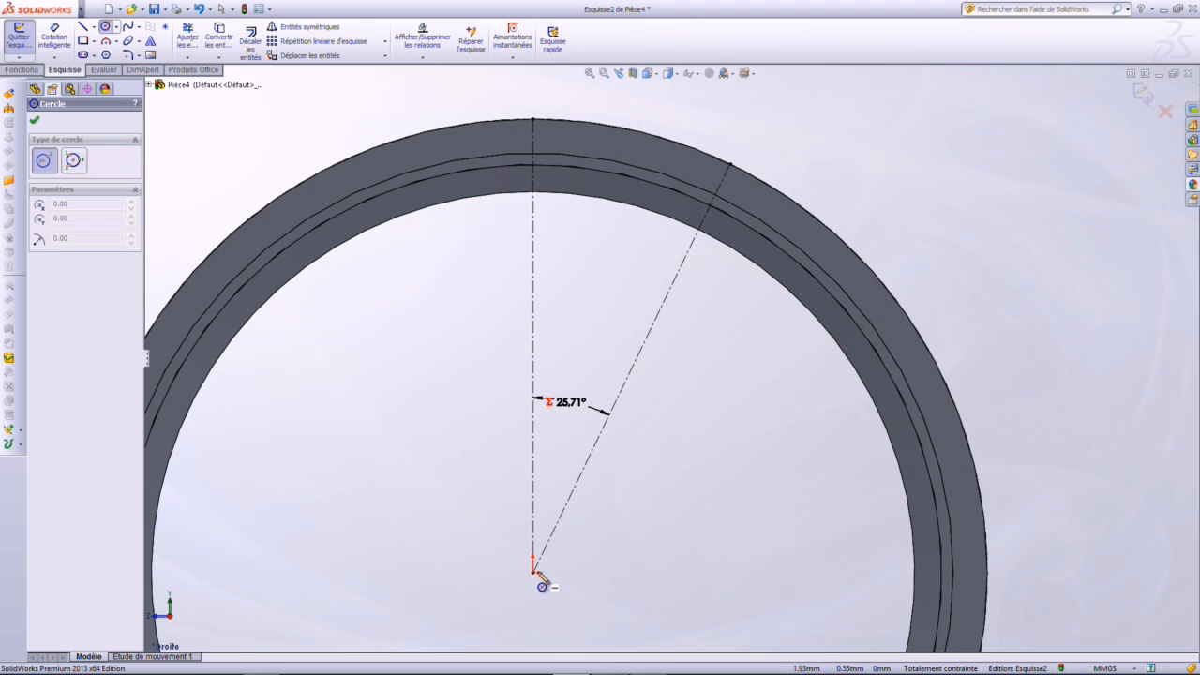
pyautogui.click(534, 567)
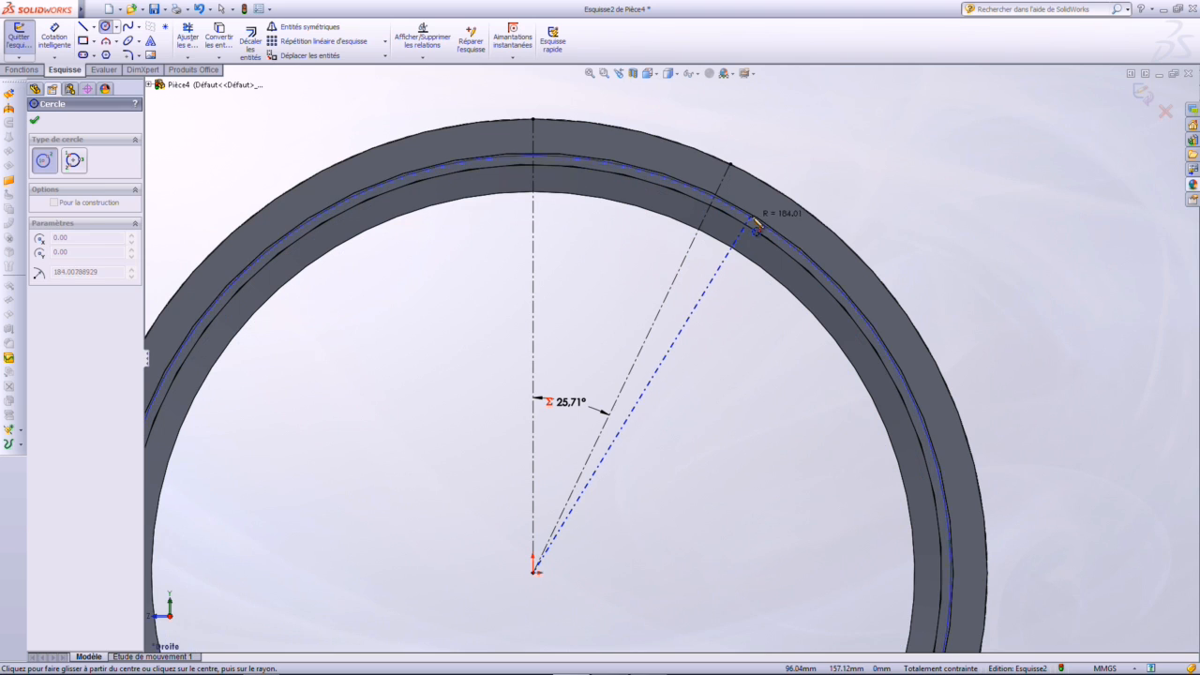
pyautogui.click(764, 228)
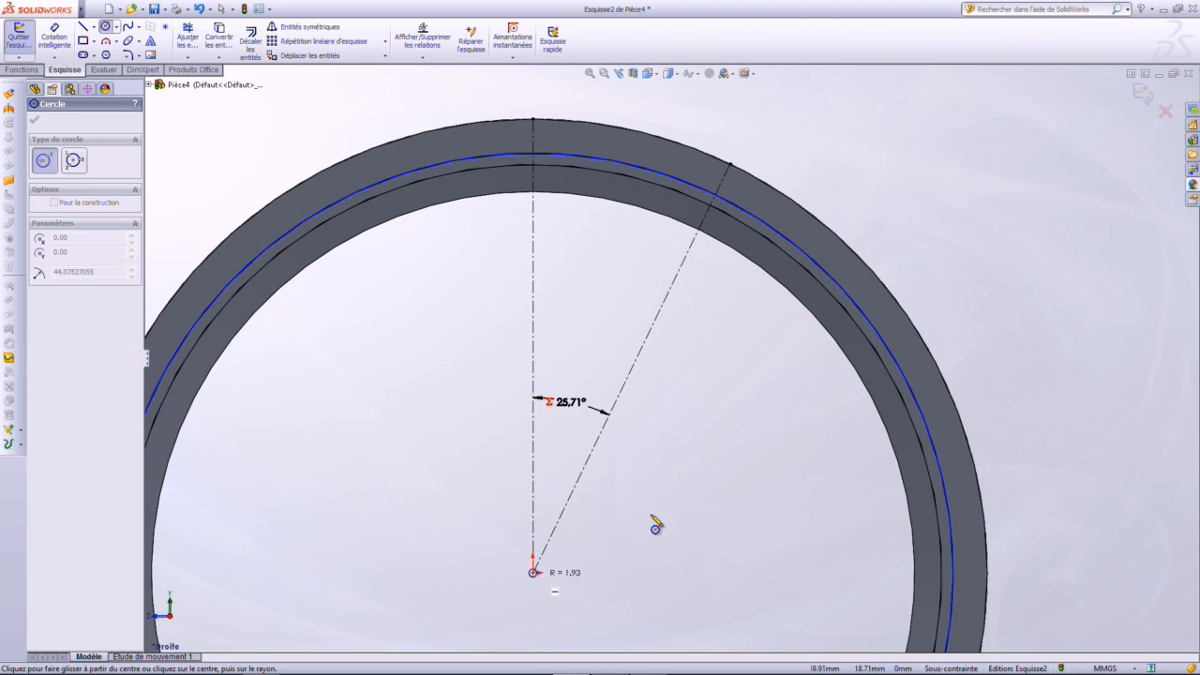
pyautogui.moveTo(814, 270); pyautogui.dragTo(871, 275, button='middle')
pyautogui.click(870, 255)
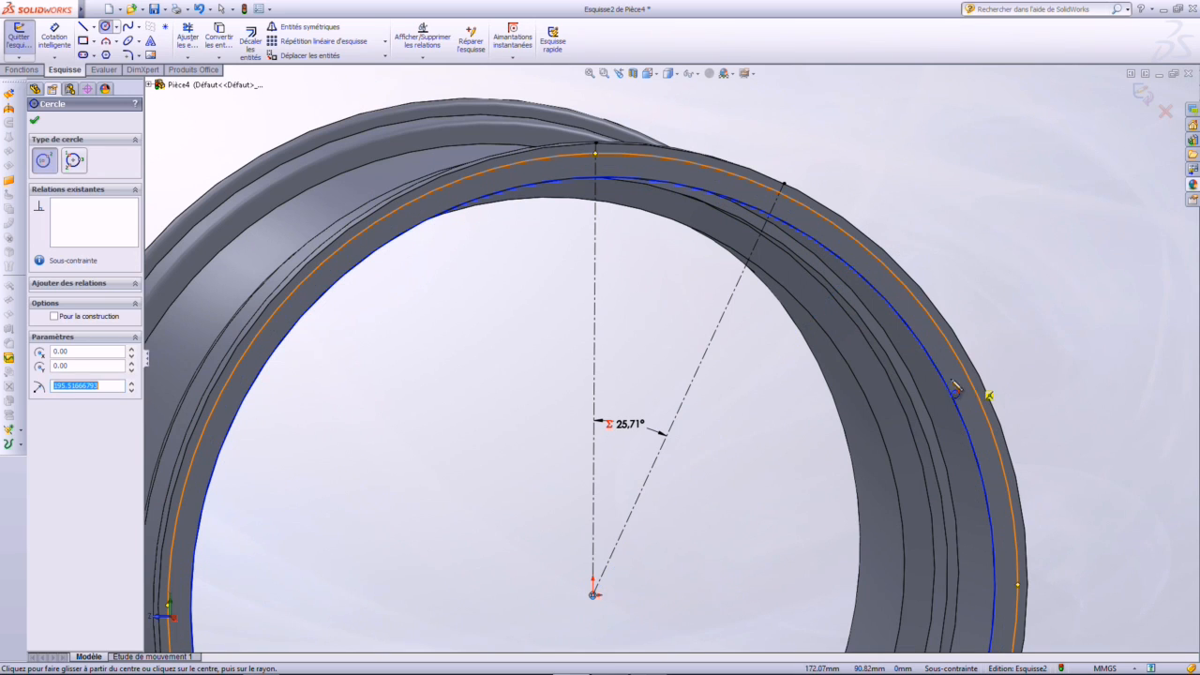
pyautogui.press('Escape')
# Dimension the larger circle's diameter to 389 mm
pyautogui.click(55, 38)
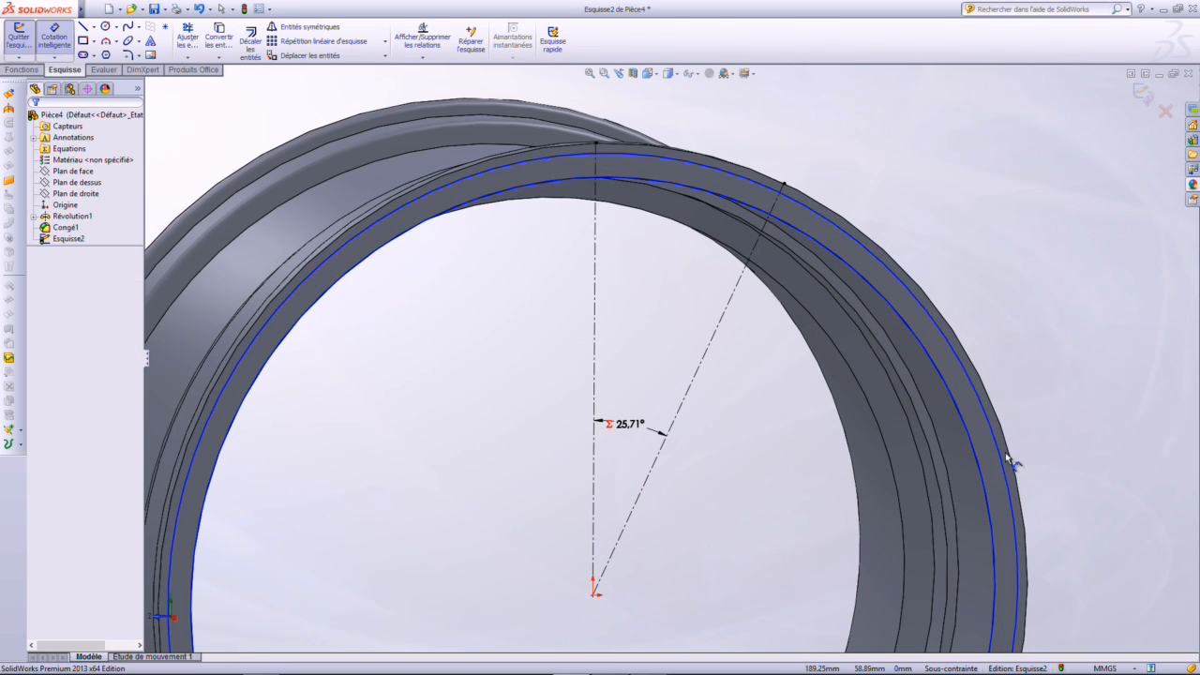
pyautogui.click(1003, 466)
pyautogui.click(1082, 496)
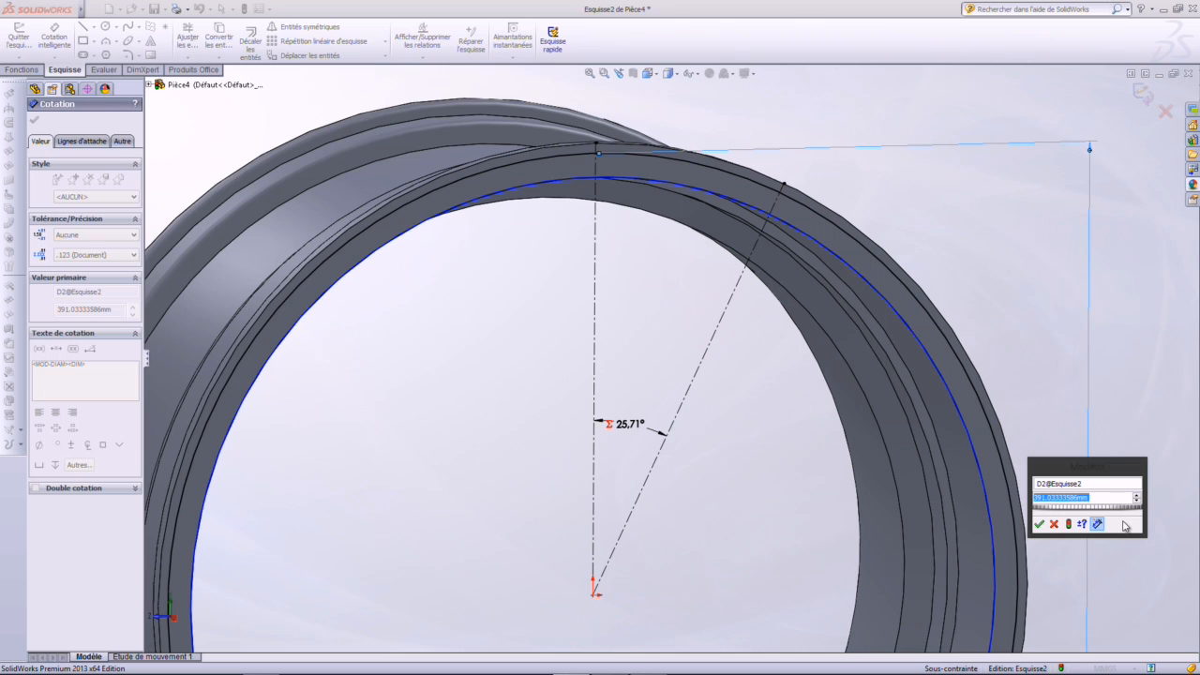
pyautogui.write('389')
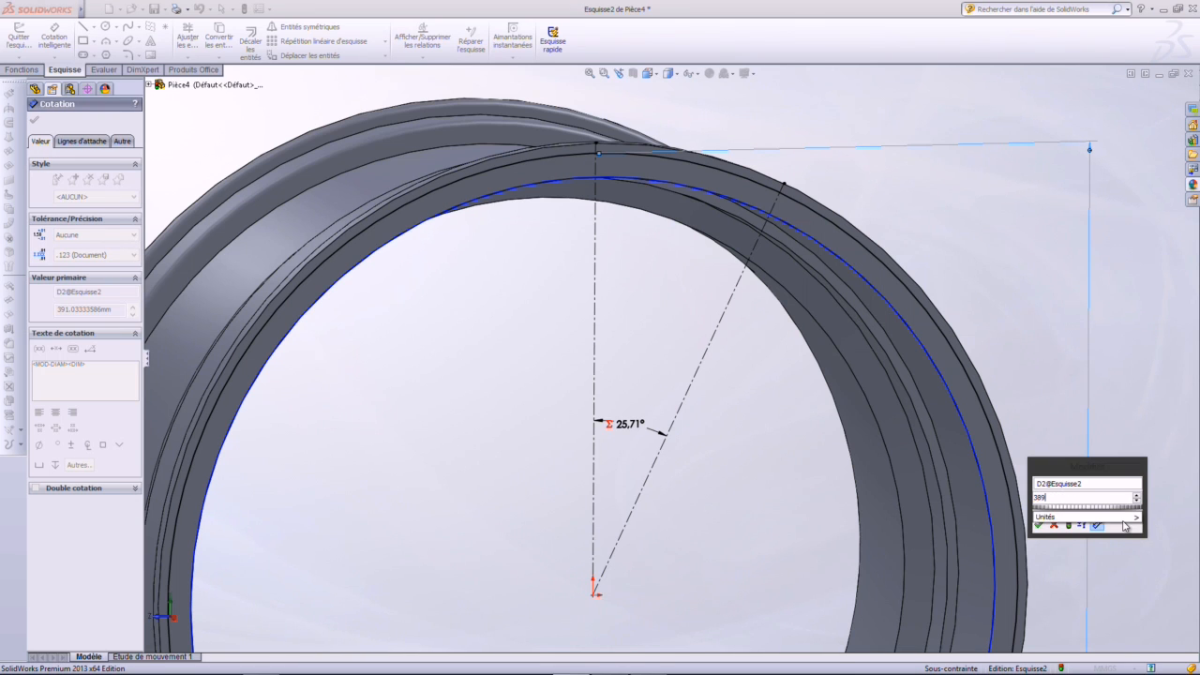
pyautogui.press('Return')
pyautogui.press('Escape')
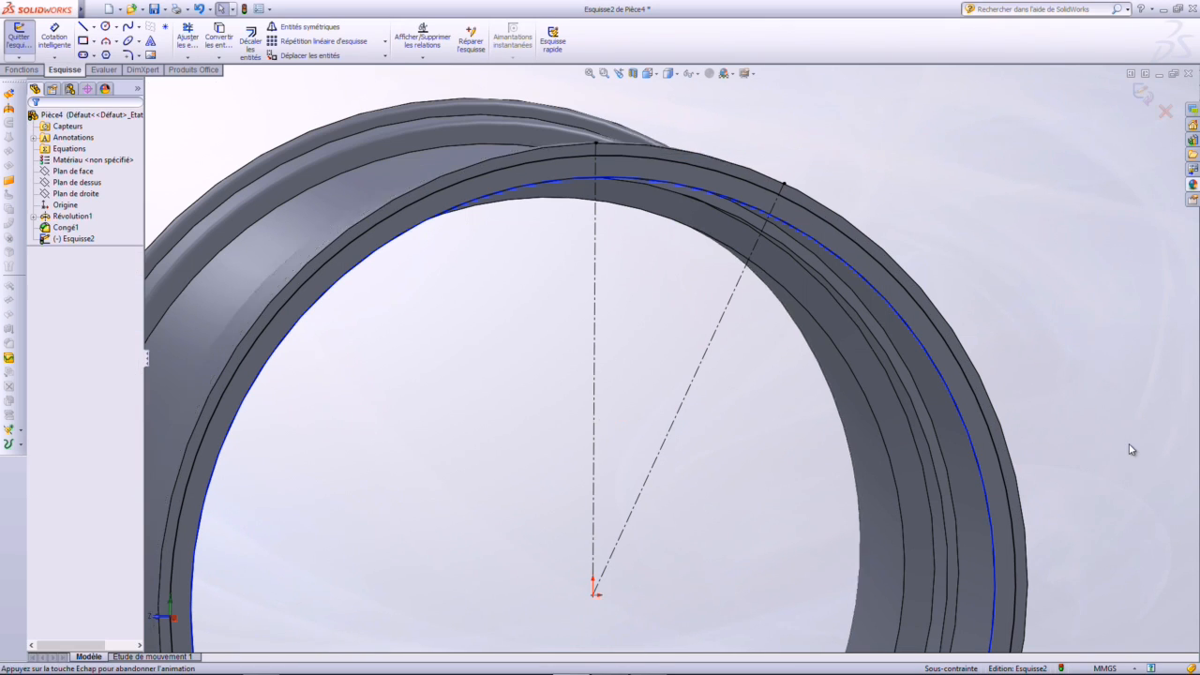
pyautogui.scroll(-4, 719, 150)
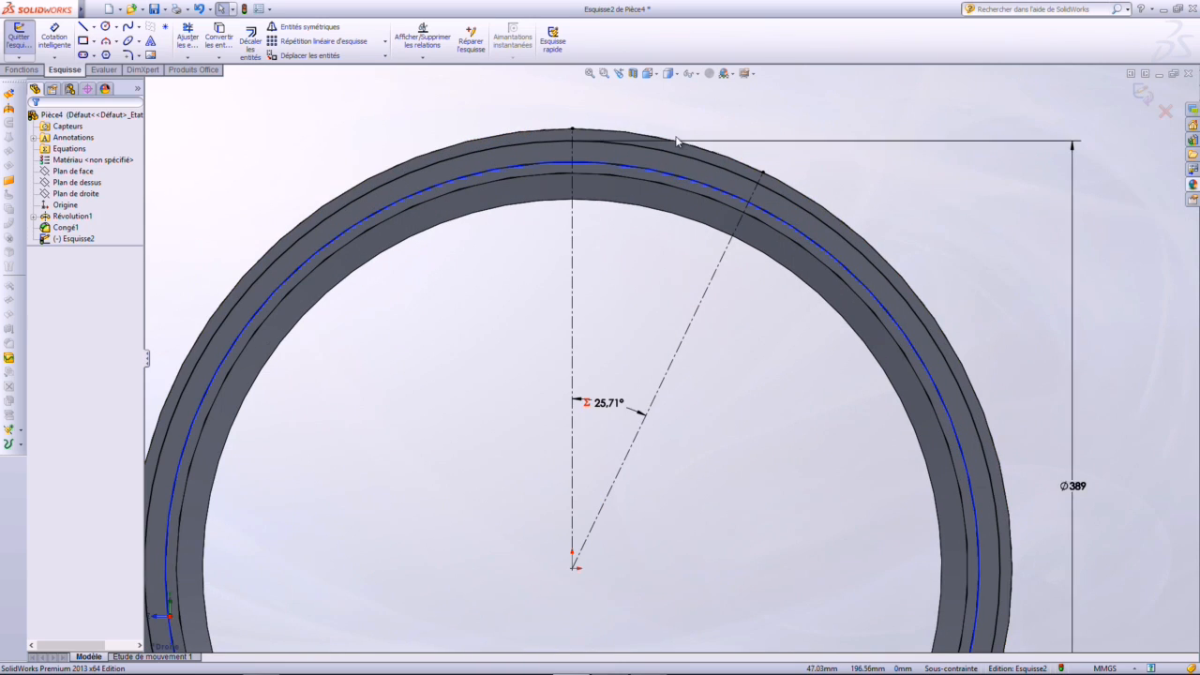
# Draw a slanted line about 11 mm long joining the two circles, between the vertical and tilted construction lines
pyautogui.scroll(-1, 695, 148)
pyautogui.click(85, 26)
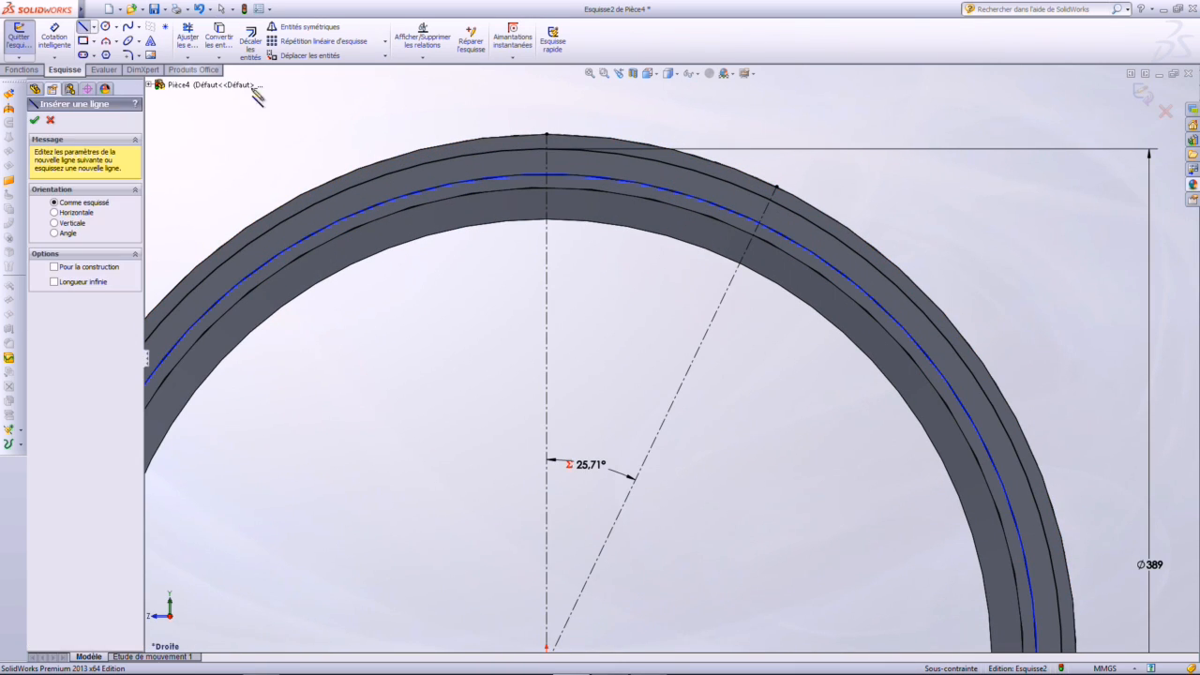
pyautogui.click(699, 174)
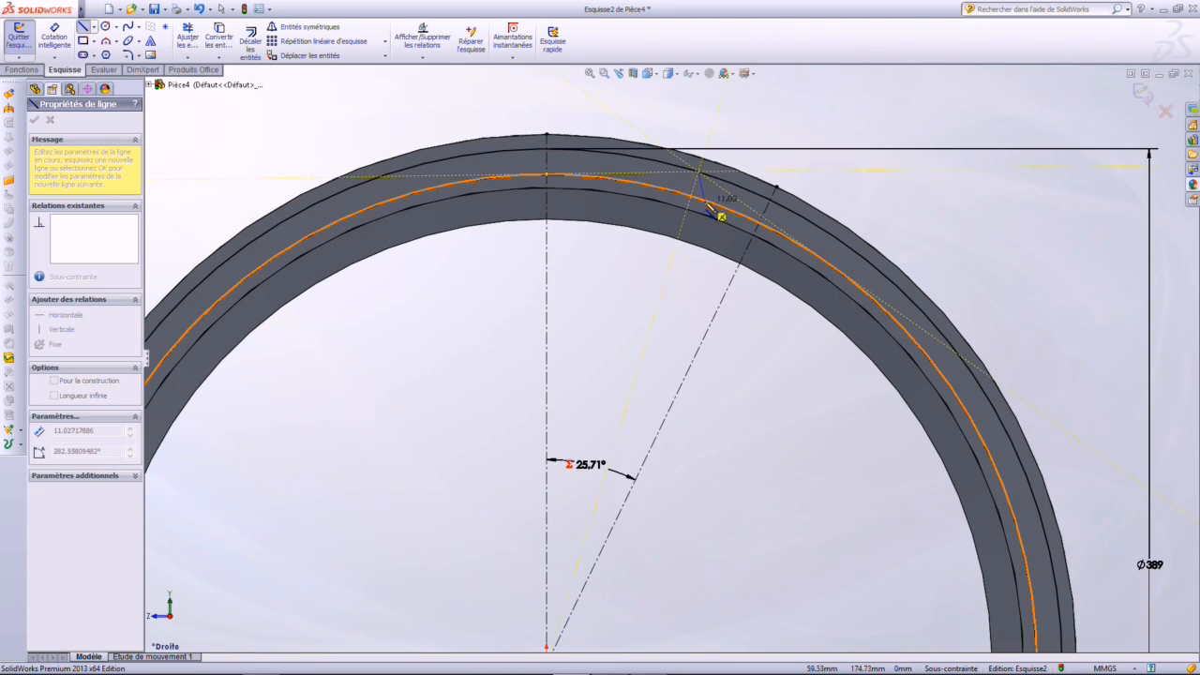
pyautogui.click(705, 201)
pyautogui.press('Escape')
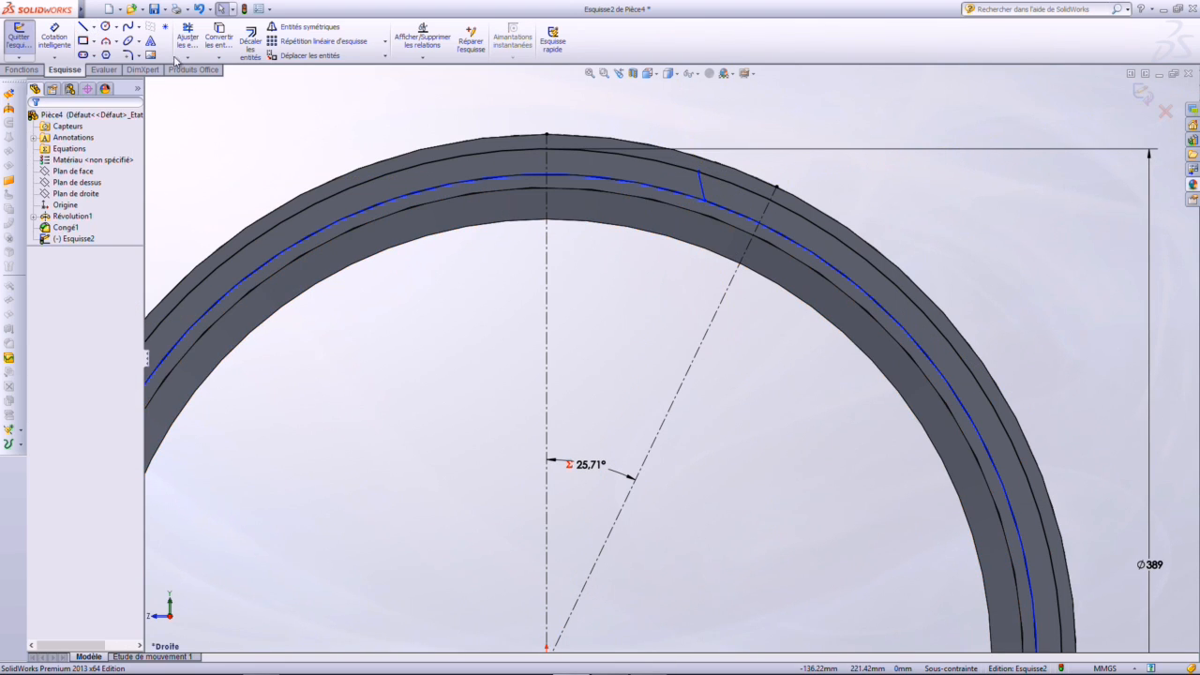
# Trim both circles to leave one stepped profile running from the vertical construction line to the tilted one
pyautogui.click(192, 46)
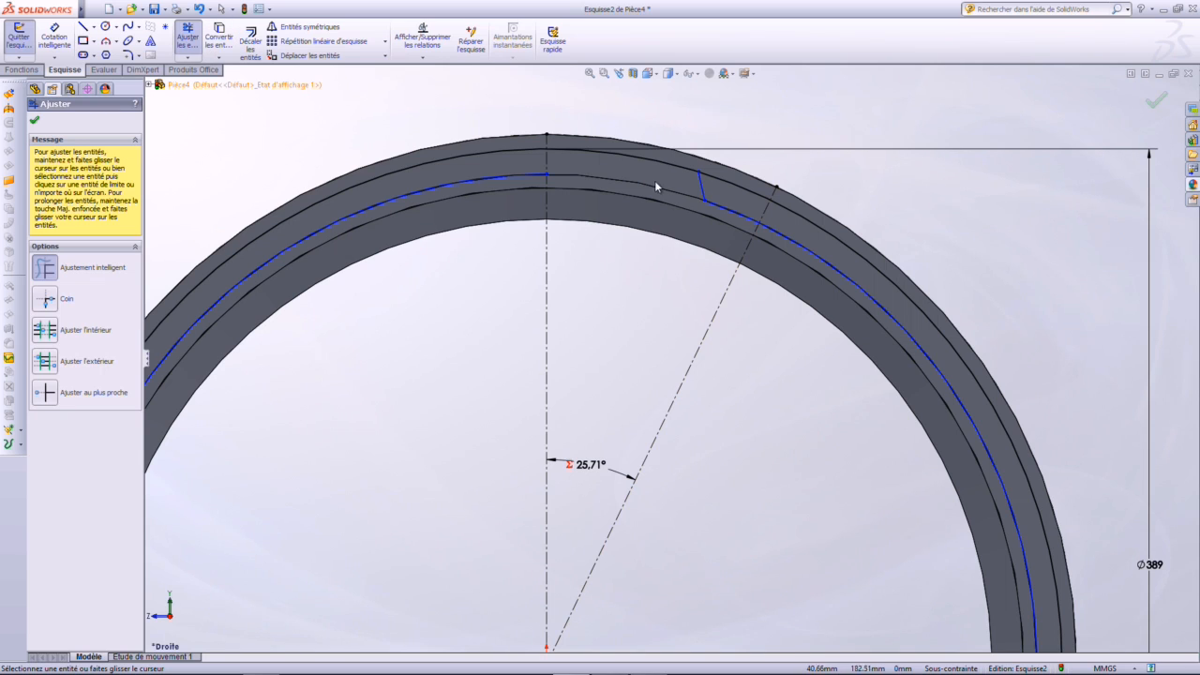
pyautogui.moveTo(475, 121); pyautogui.dragTo(474, 213)
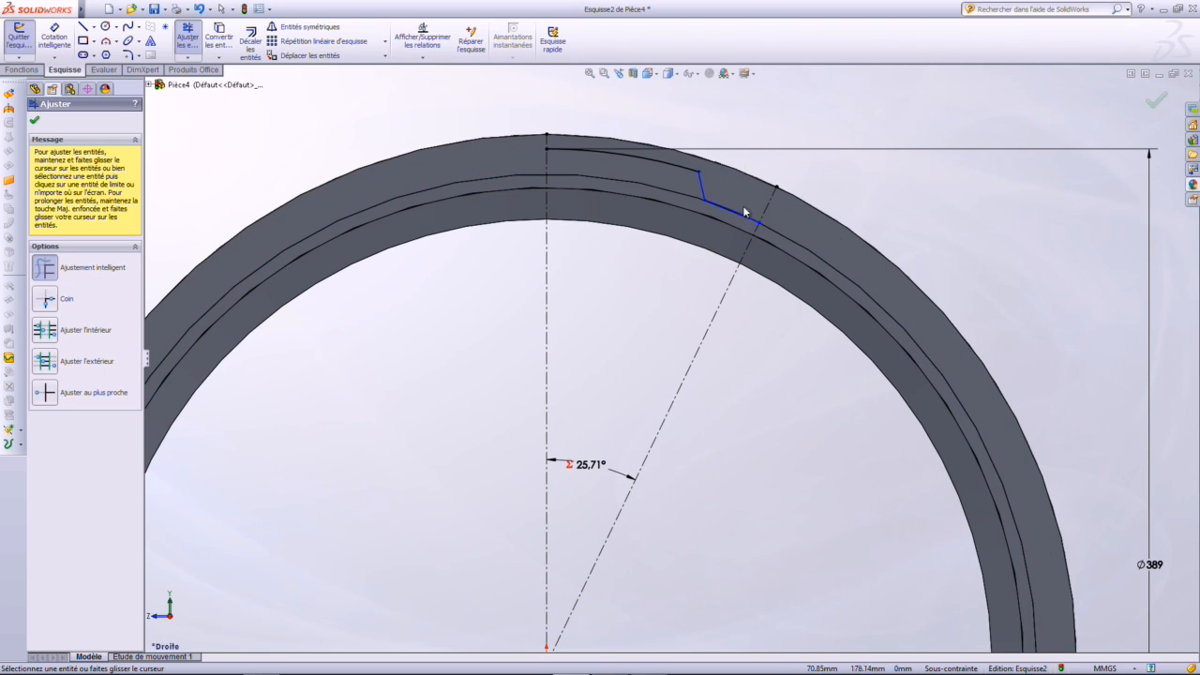
pyautogui.press('Escape')
# Mirror the two arcs and the slanted line about the tilted construction line
pyautogui.press('z')
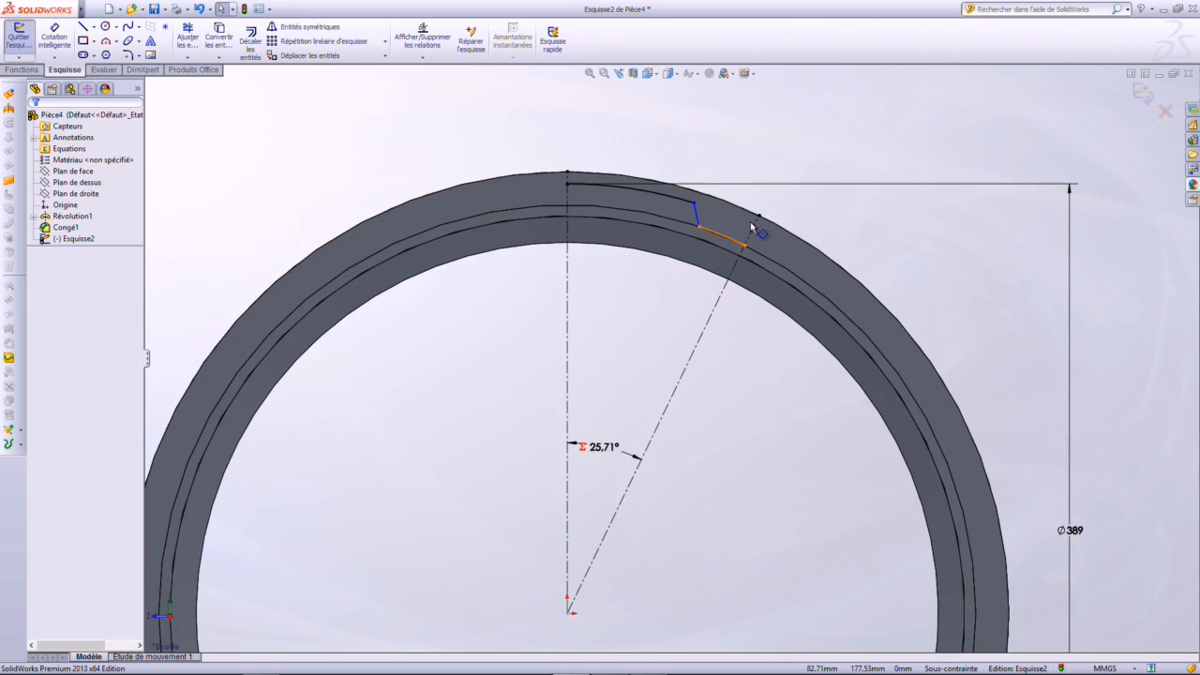
pyautogui.scroll(-2, 750, 225)
pyautogui.moveTo(511, 123); pyautogui.dragTo(797, 284)
pyautogui.keyDown('ctrl'); pyautogui.click(716, 334); pyautogui.keyUp('ctrl')
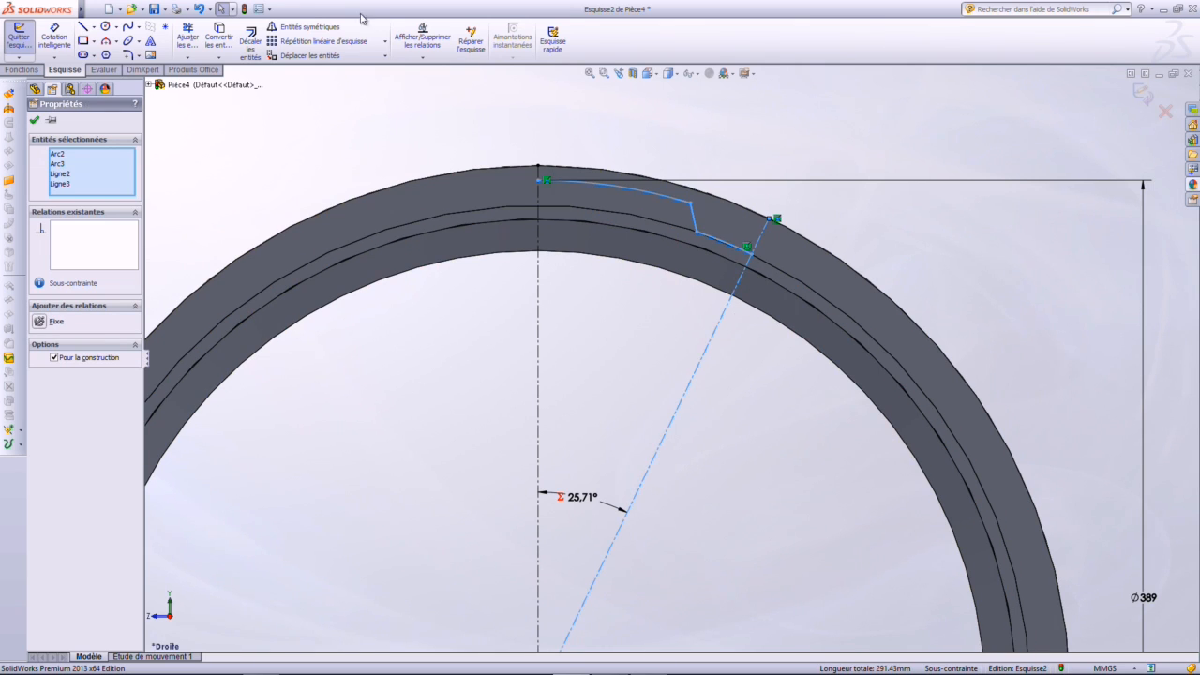
pyautogui.click(309, 27)
pyautogui.scroll(1, 934, 332)
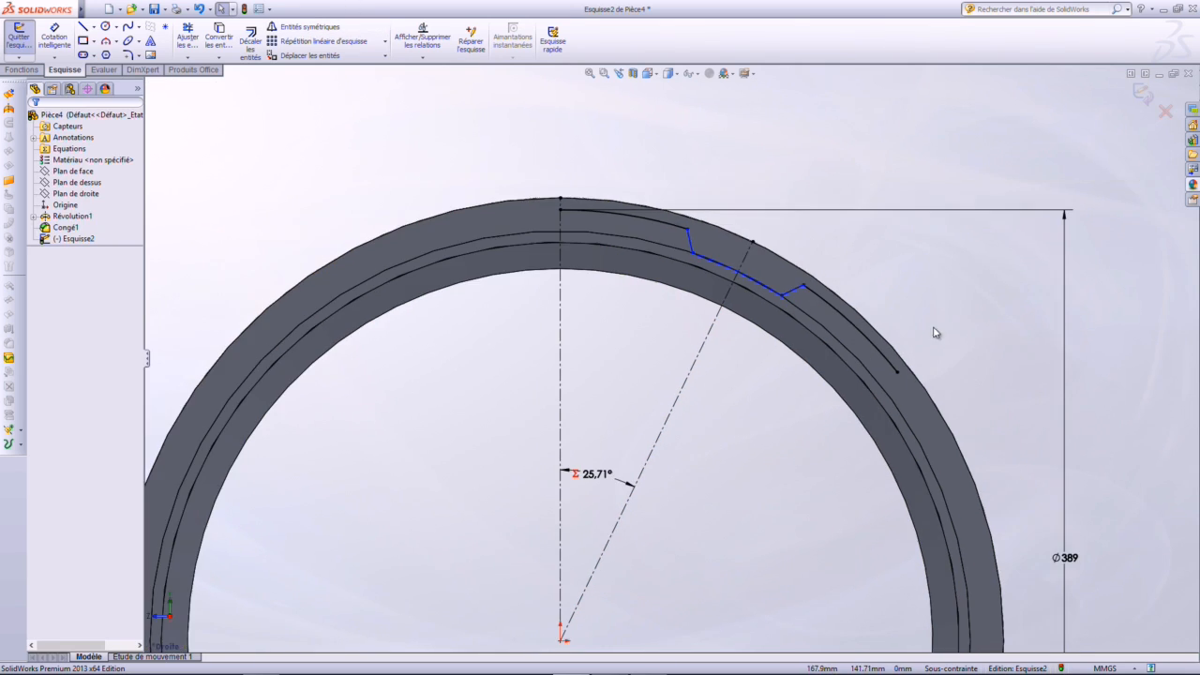
pyautogui.scroll(-1, 920, 345)
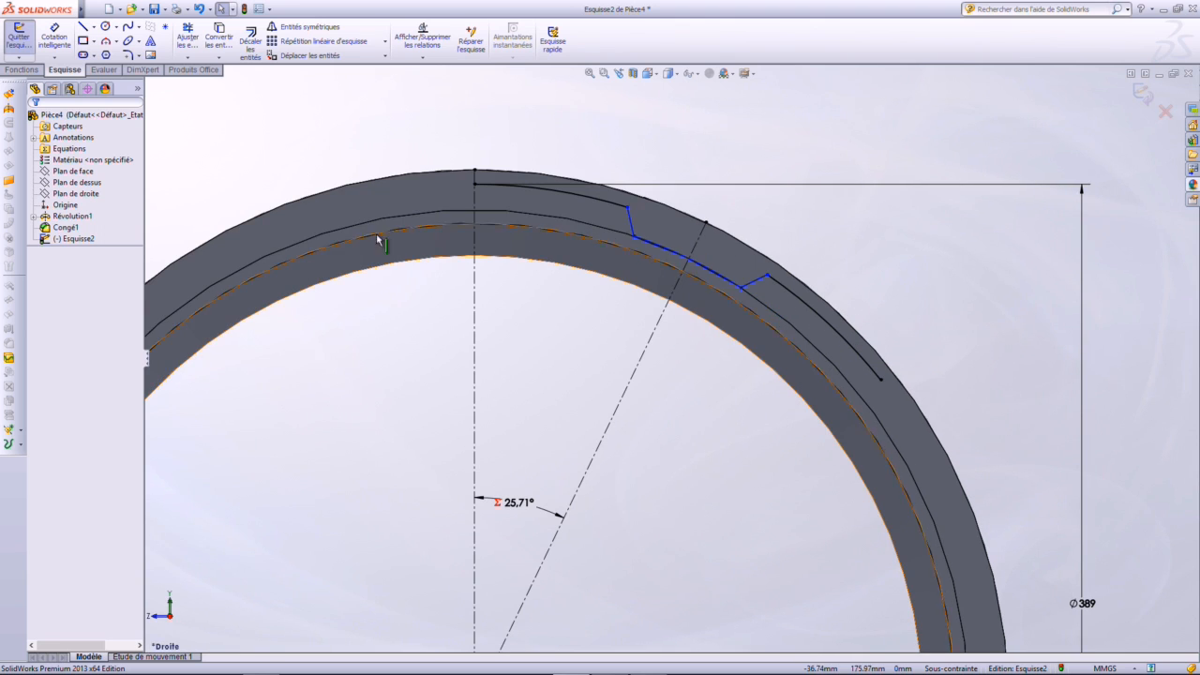
pyautogui.click(84, 27)
pyautogui.scroll(2, 583, 266)
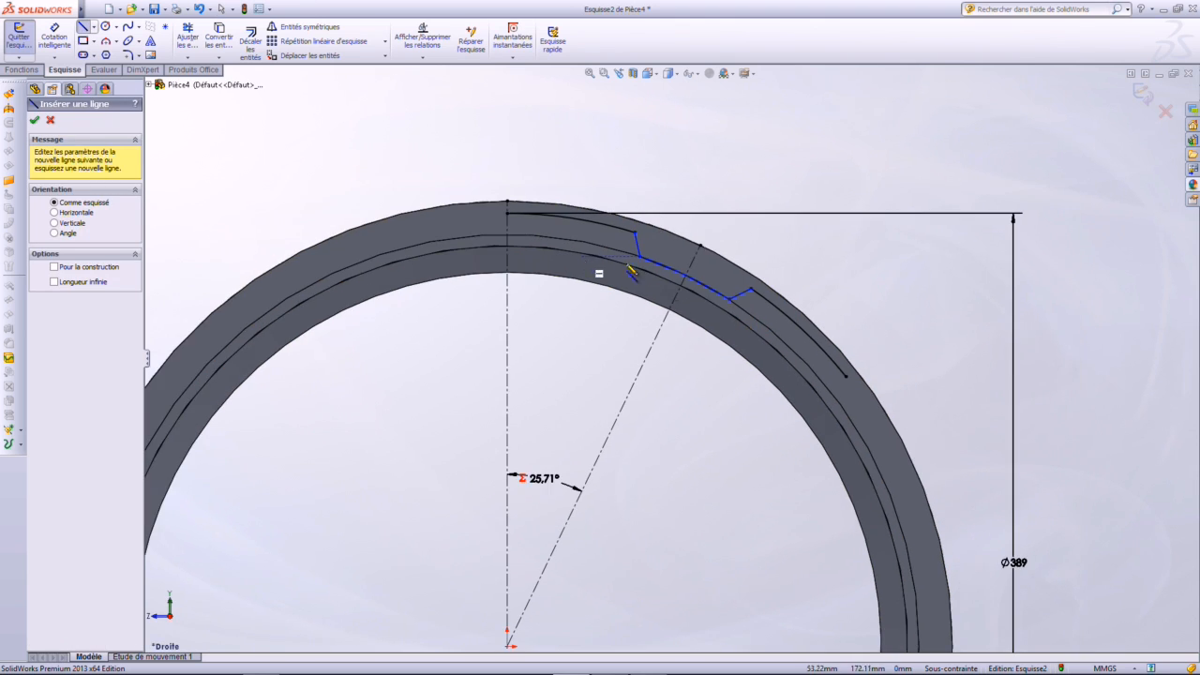
pyautogui.scroll(-1, 675, 345)
pyautogui.press('Escape')
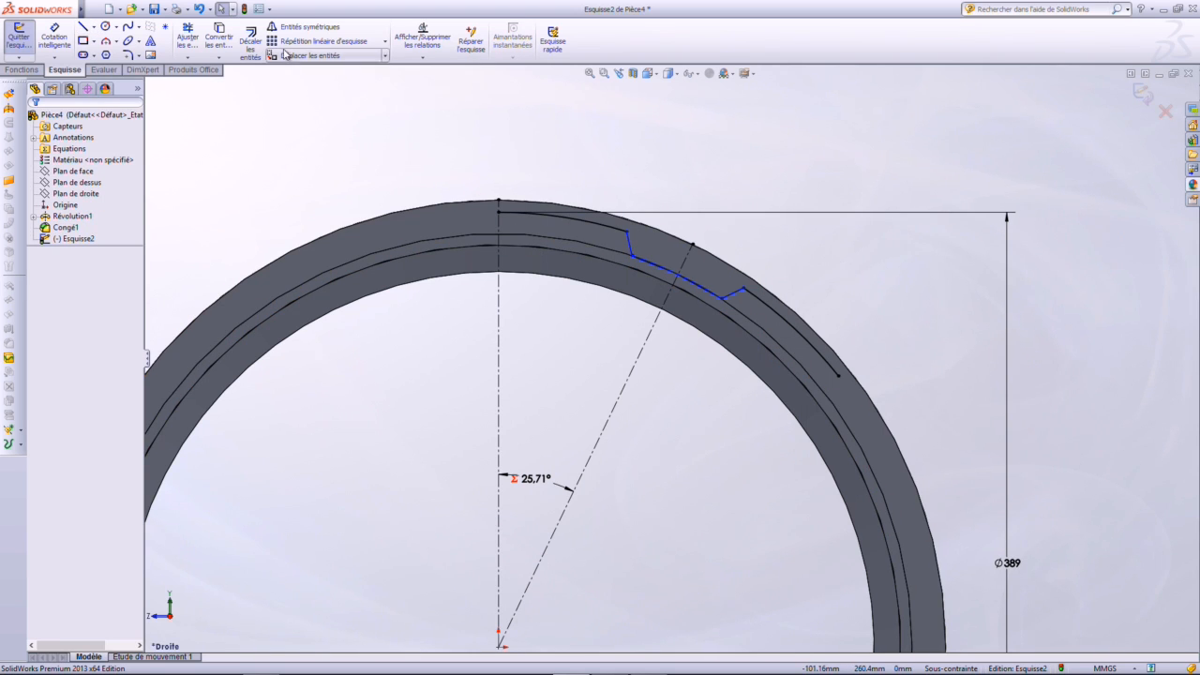
pyautogui.click(384, 42)
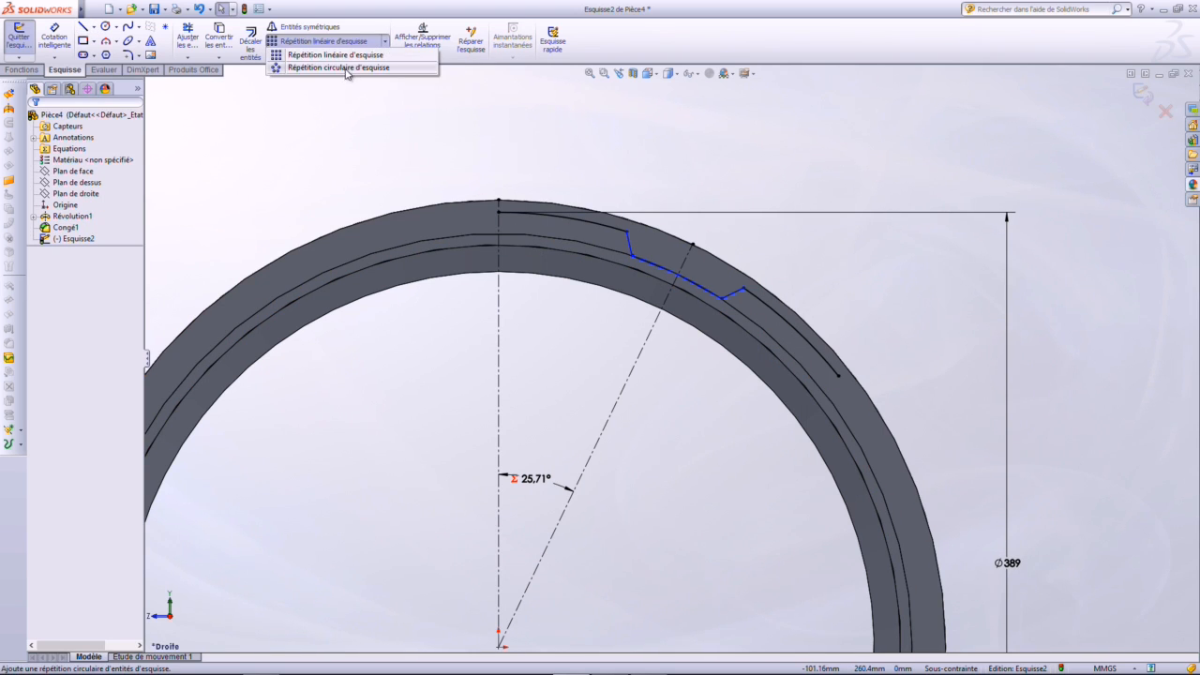
pyautogui.click(339, 68)
pyautogui.scroll(2, 555, 330)
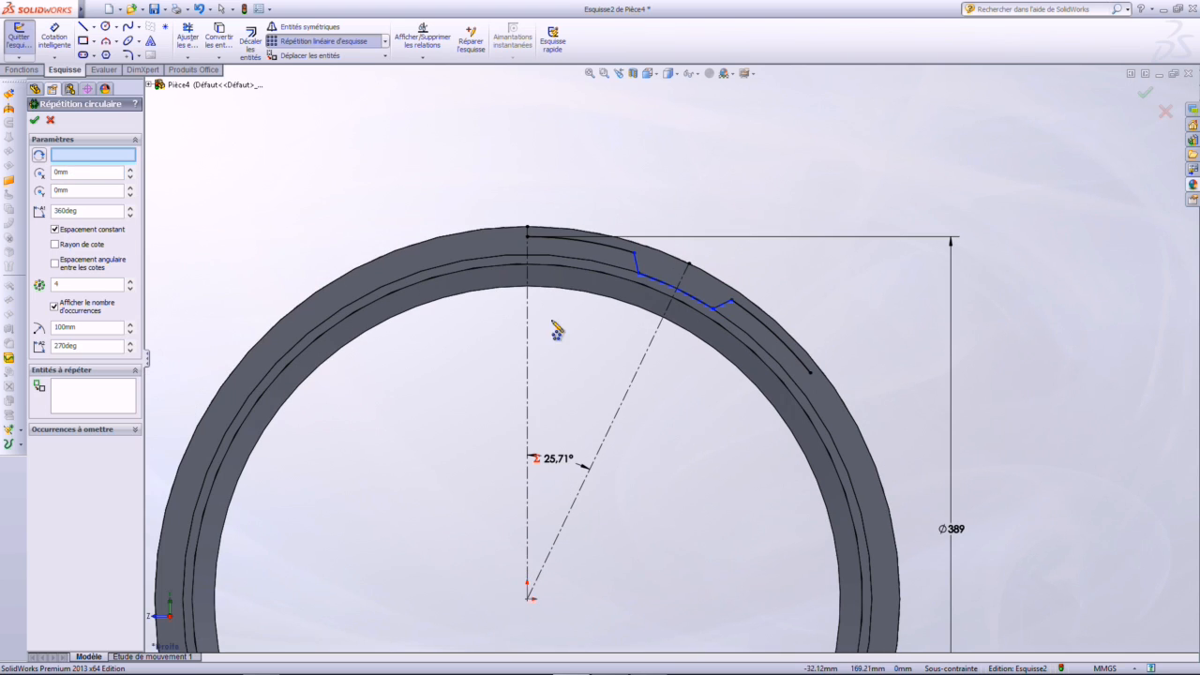
pyautogui.click(81, 405)
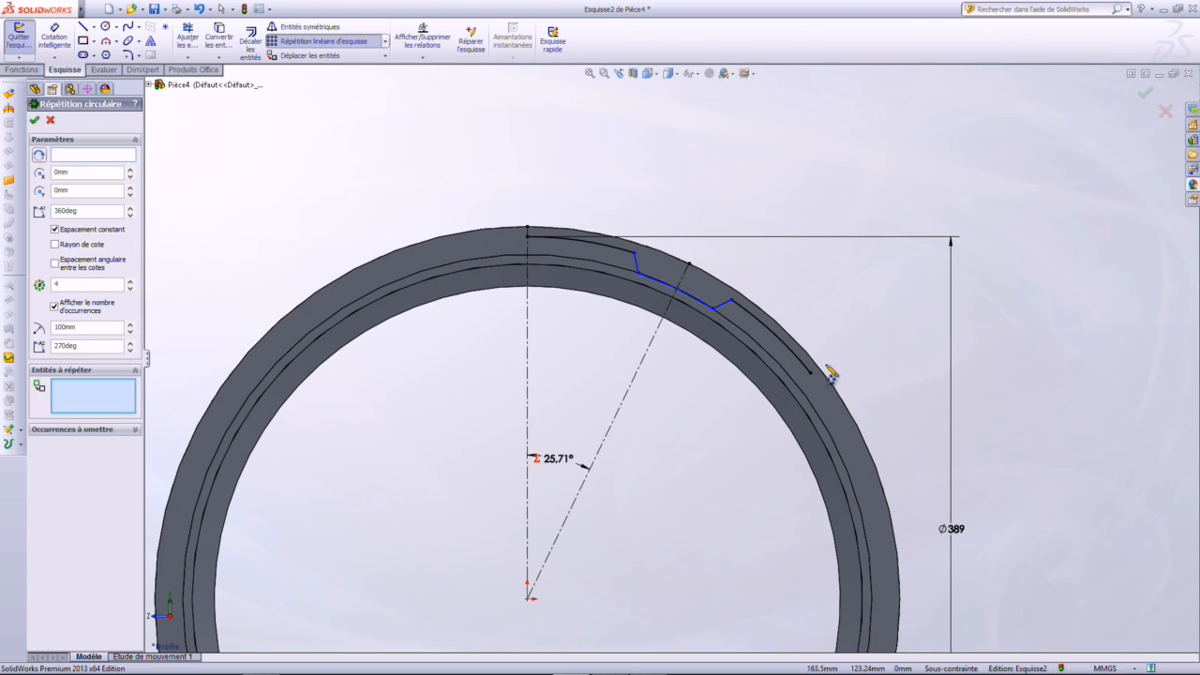
pyautogui.click(51, 120)
# Repeat the whole stepped profile in a circular sketch pattern around the origin, with 7 equally spaced instances over 360°
pyautogui.moveTo(383, 153); pyautogui.dragTo(858, 412)
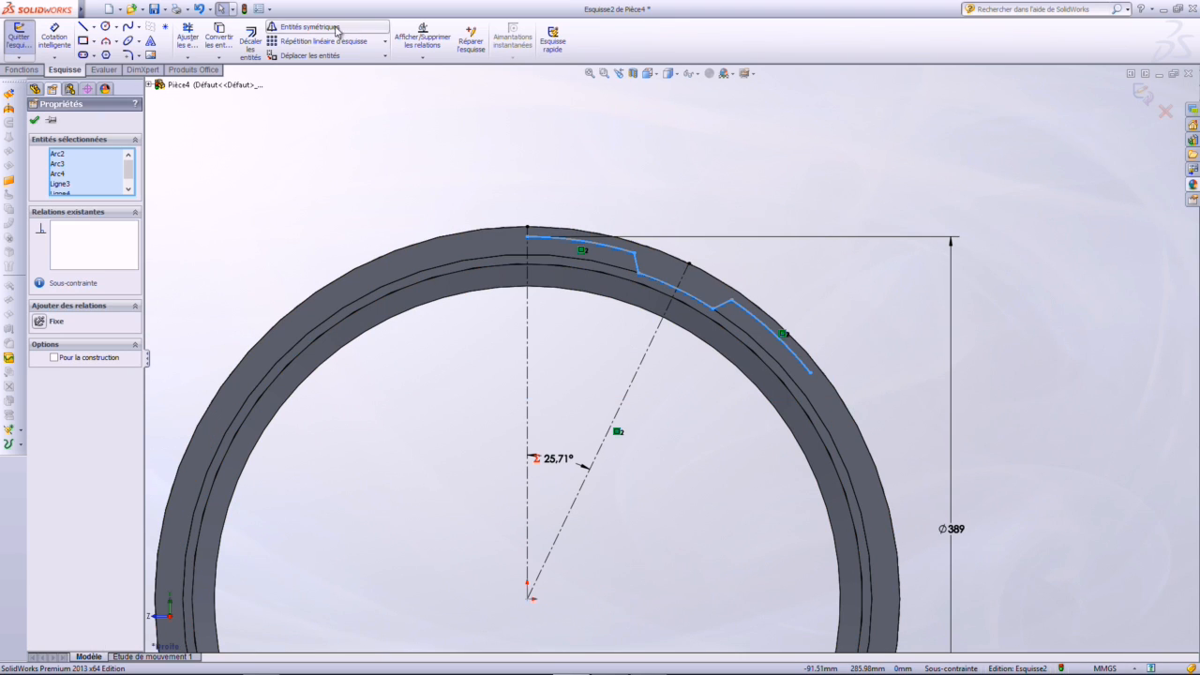
pyautogui.click(384, 41)
pyautogui.click(361, 67)
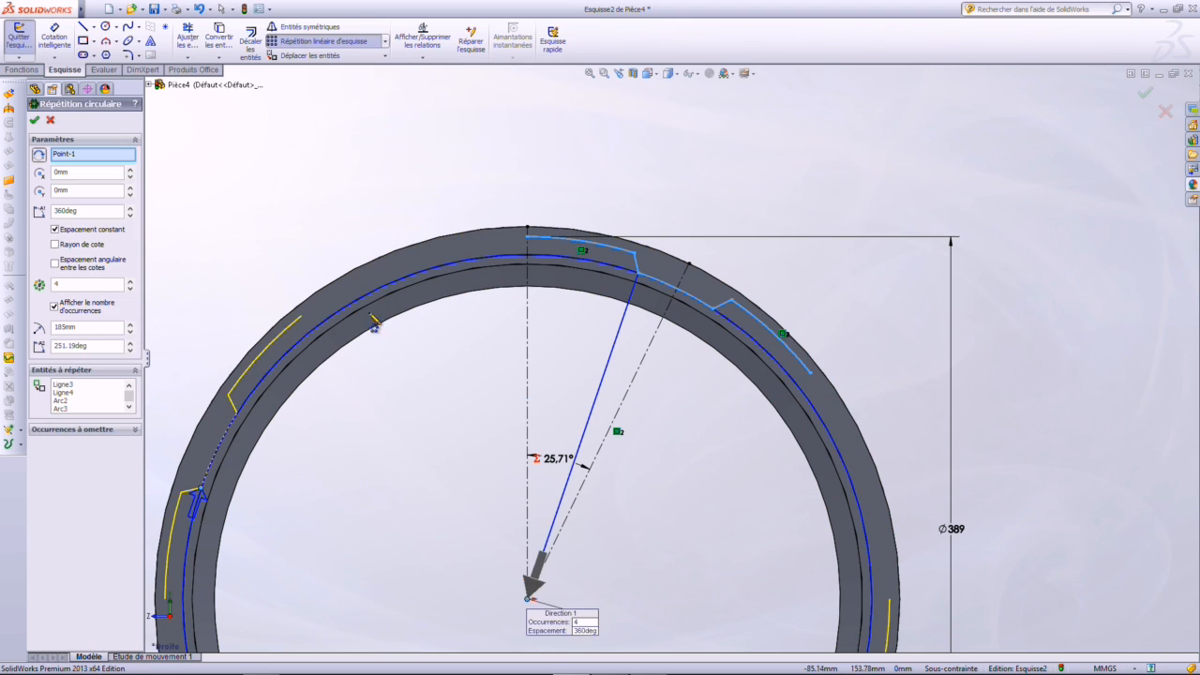
pyautogui.scroll(5, 525, 450)
pyautogui.scroll(-3, 605, 507)
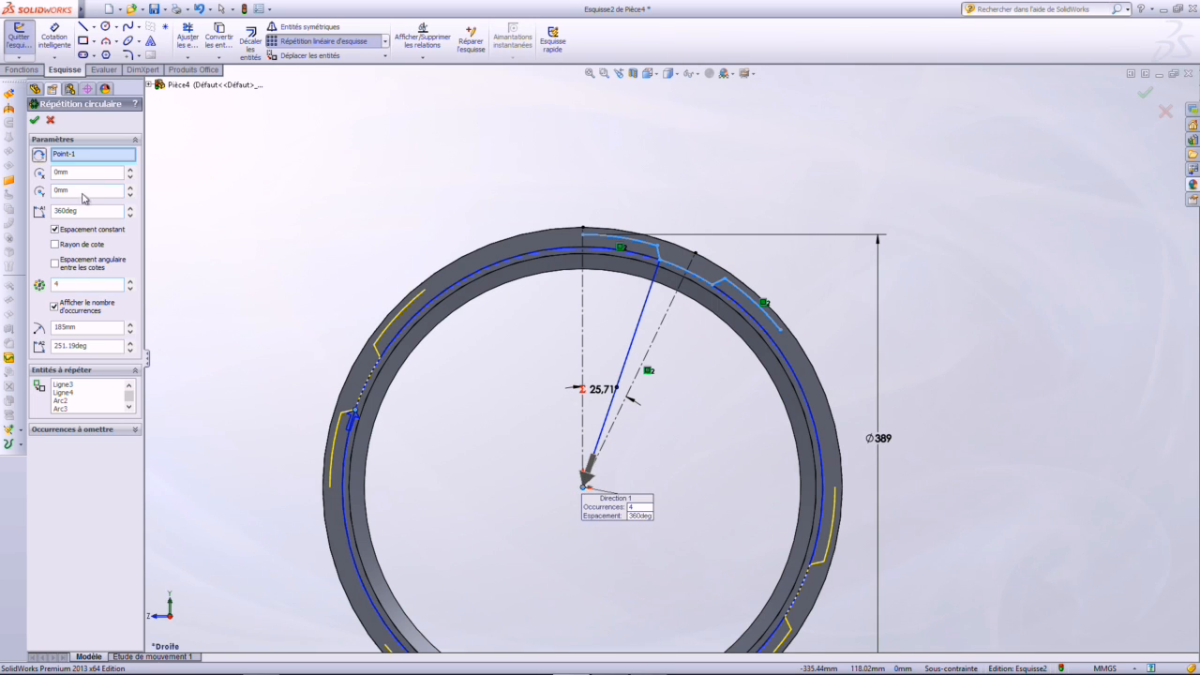
pyautogui.moveTo(69, 281); pyautogui.dragTo(52, 283)
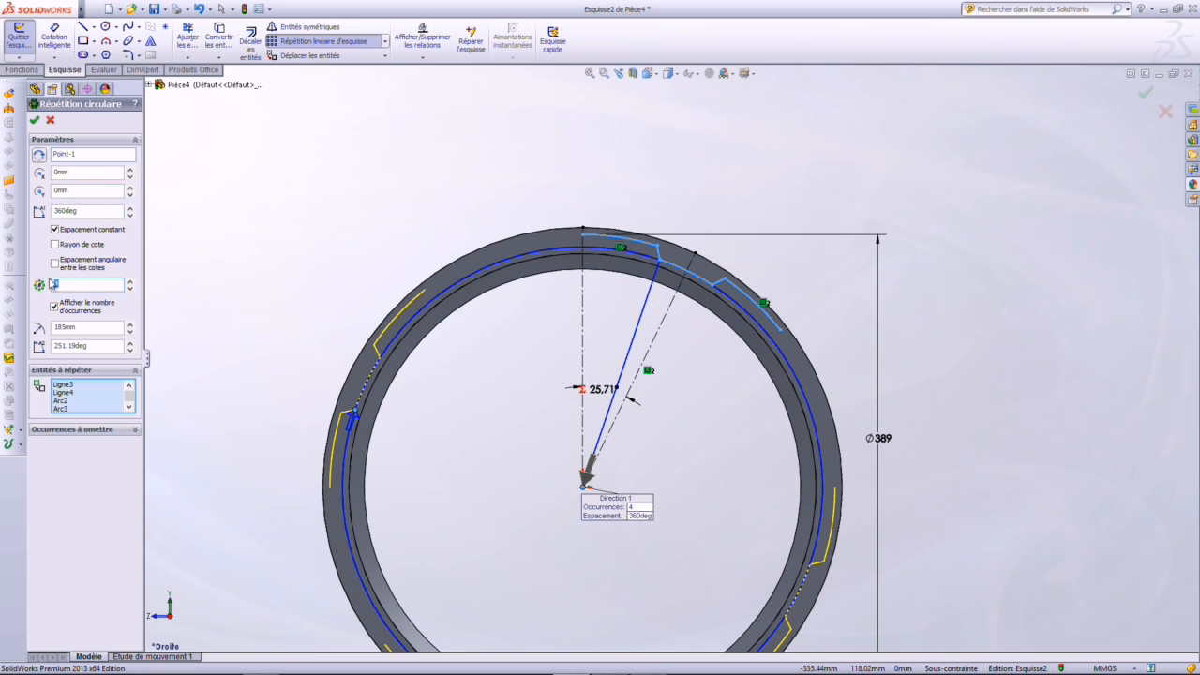
pyautogui.click(131, 281)
pyautogui.click(130, 281)
pyautogui.click(130, 281)
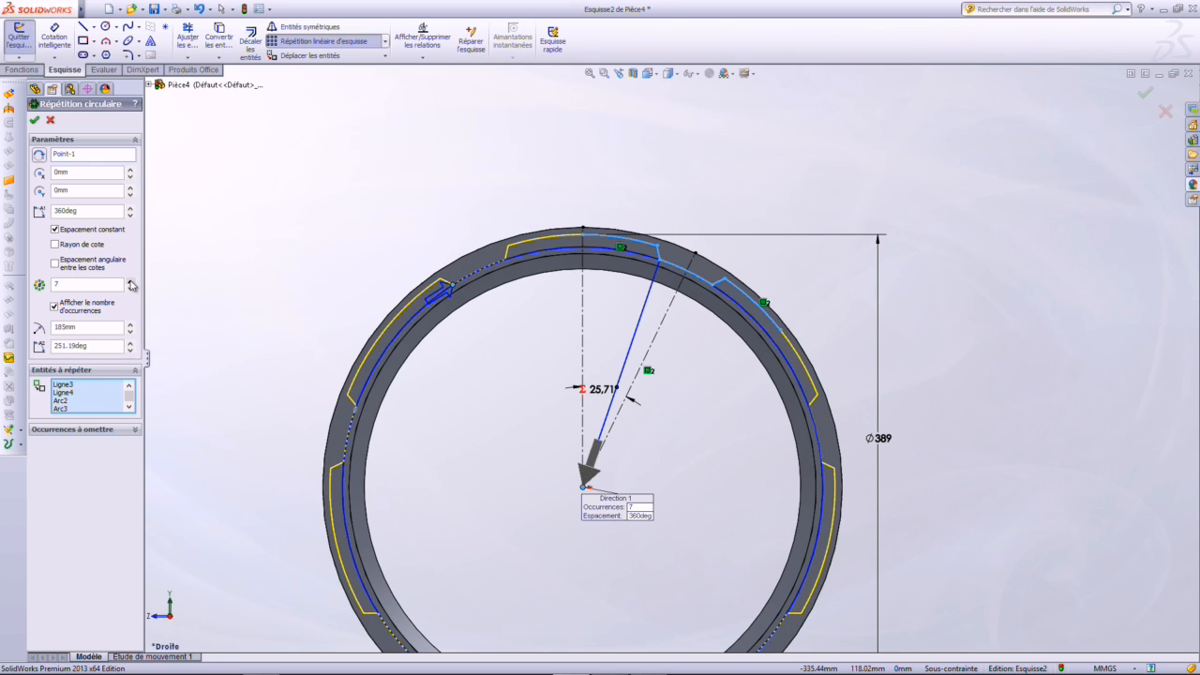
pyautogui.click(35, 121)
# Cut the notched sketch into the rim's side face as a thin extruded cut, 4 mm deep and 10 mm thick
pyautogui.scroll(-3, 659, 384)
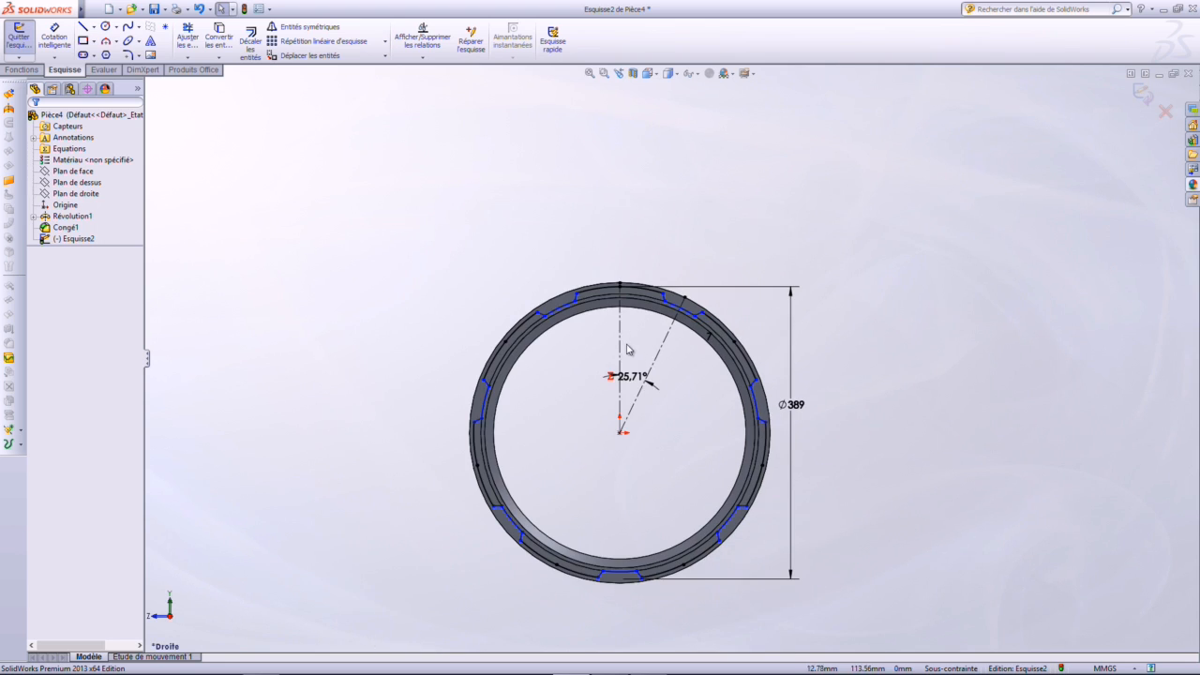
pyautogui.moveTo(659, 383); pyautogui.dragTo(679, 384, button='middle')
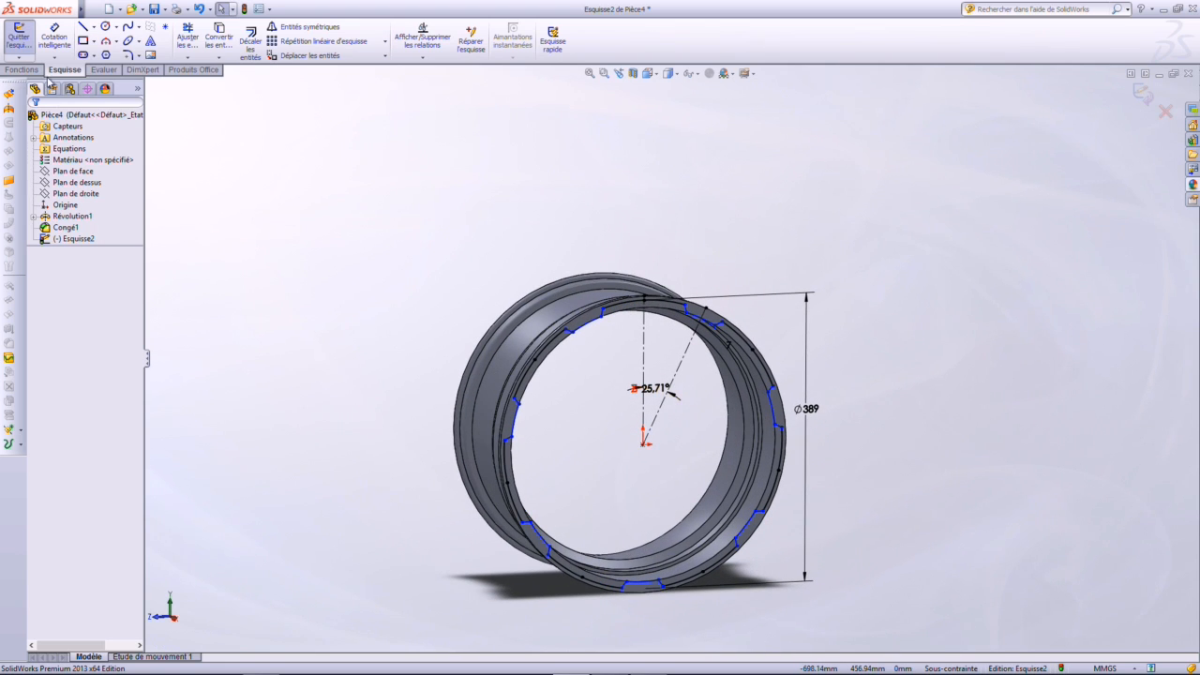
pyautogui.click(18, 37)
pyautogui.click(210, 42)
pyautogui.moveTo(599, 426); pyautogui.dragTo(657, 439, button='middle')
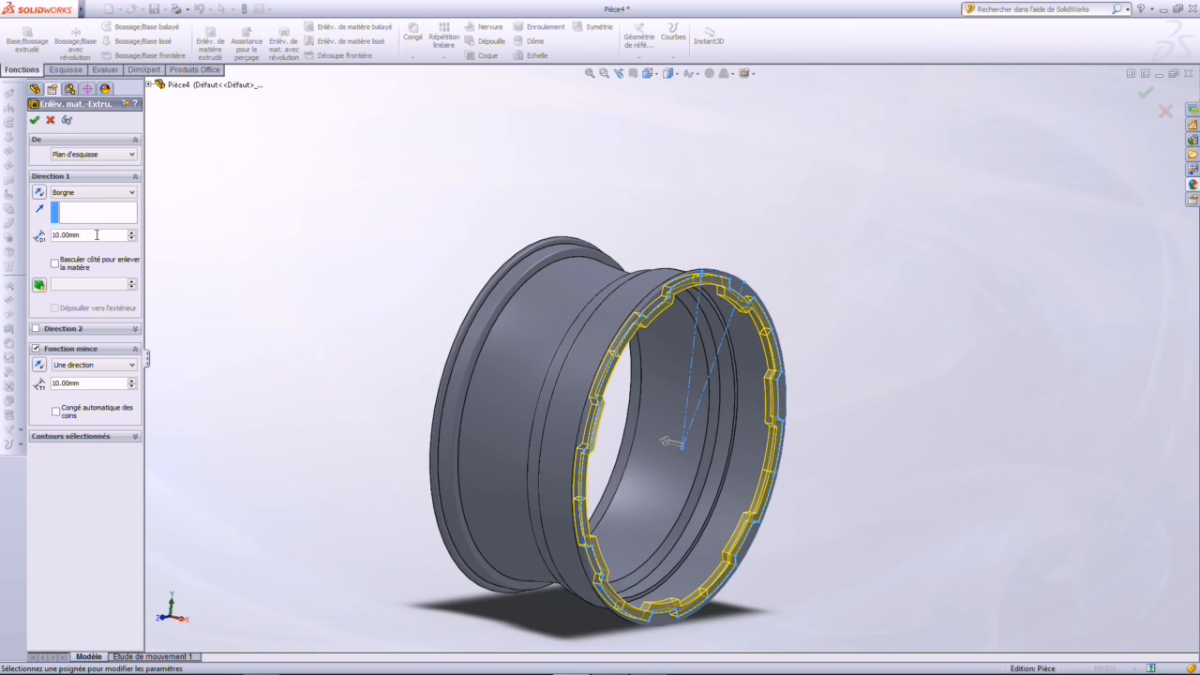
pyautogui.write('3')
pyautogui.press('Return')
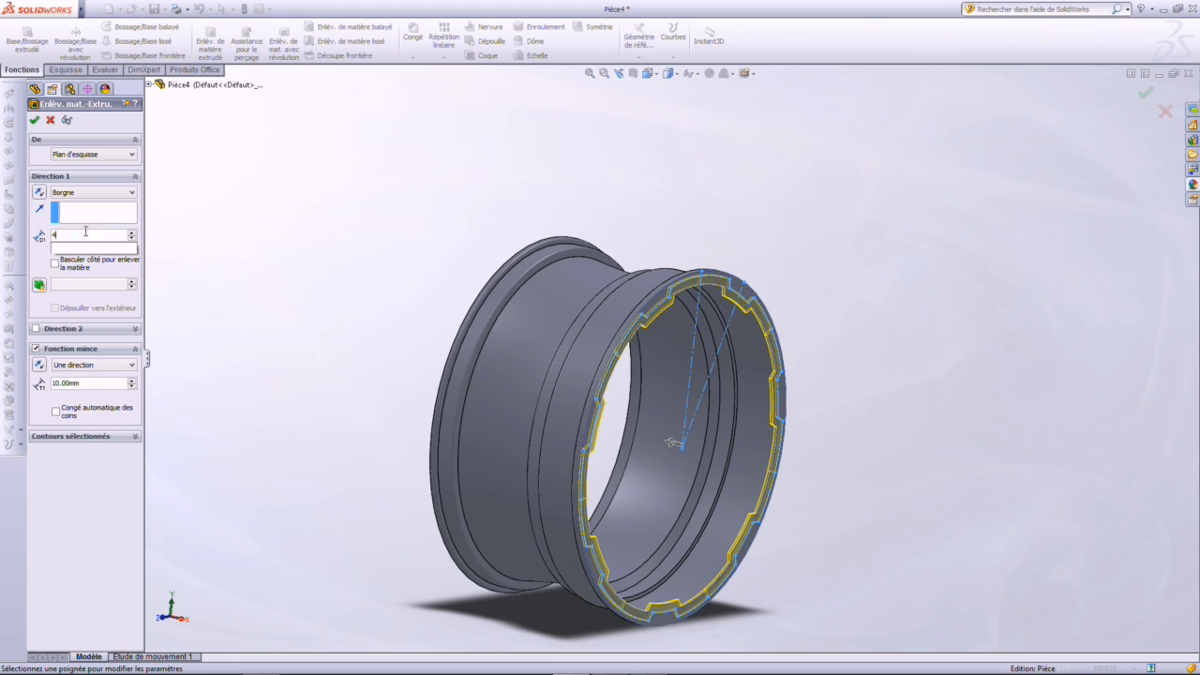
pyautogui.write('4')
pyautogui.press('Return')
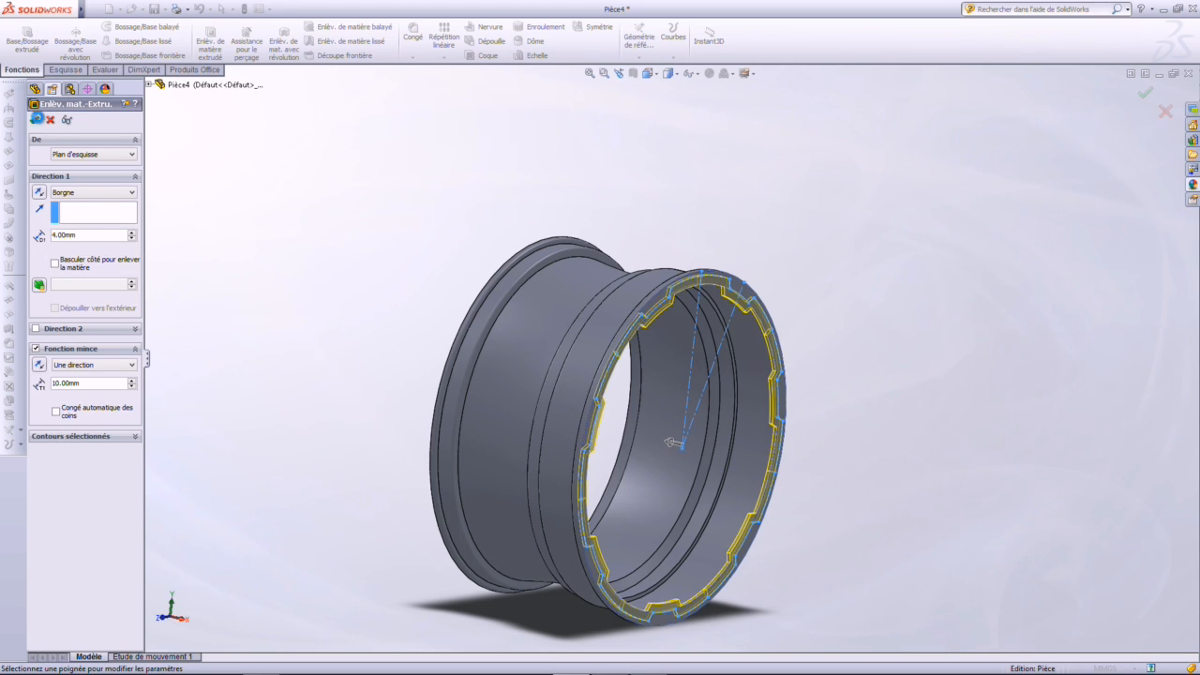
pyautogui.press('Return')
# Colour the whole part grey with RGB 128, 128, 128
pyautogui.scroll(-5, 761, 343)
pyautogui.moveTo(737, 314); pyautogui.dragTo(698, 343, button='middle')
pyautogui.scroll(4, 699, 347)
pyautogui.moveTo(716, 421); pyautogui.dragTo(754, 480, button='middle')
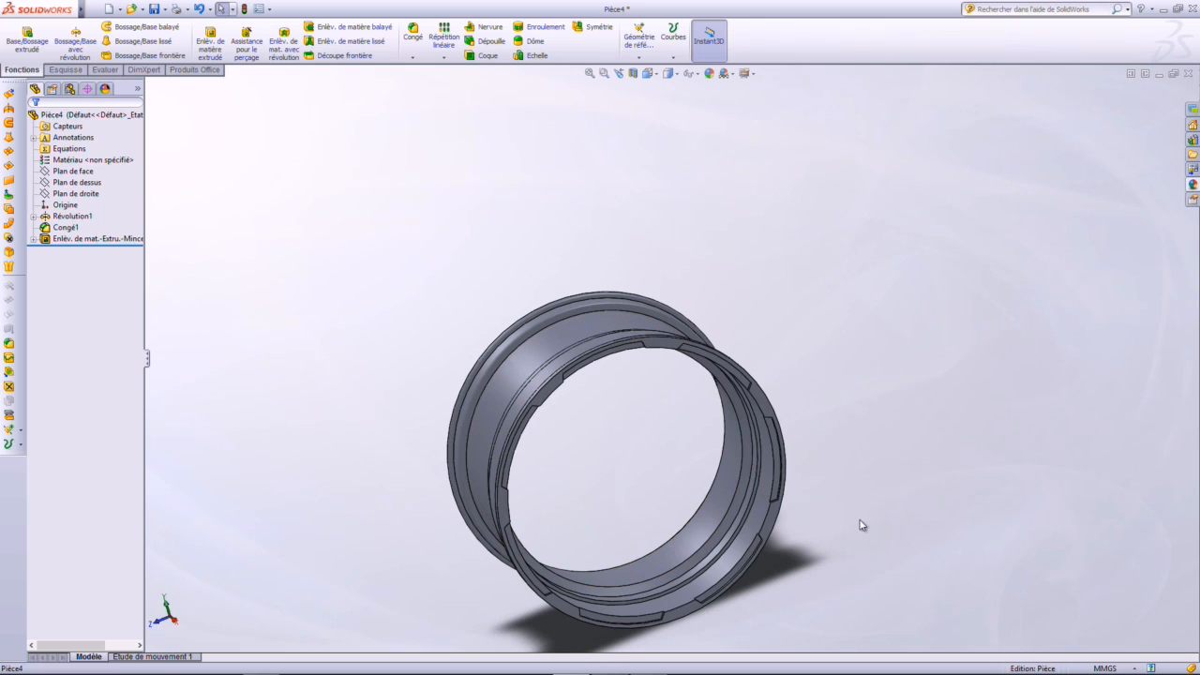
pyautogui.scroll(-3, 736, 535)
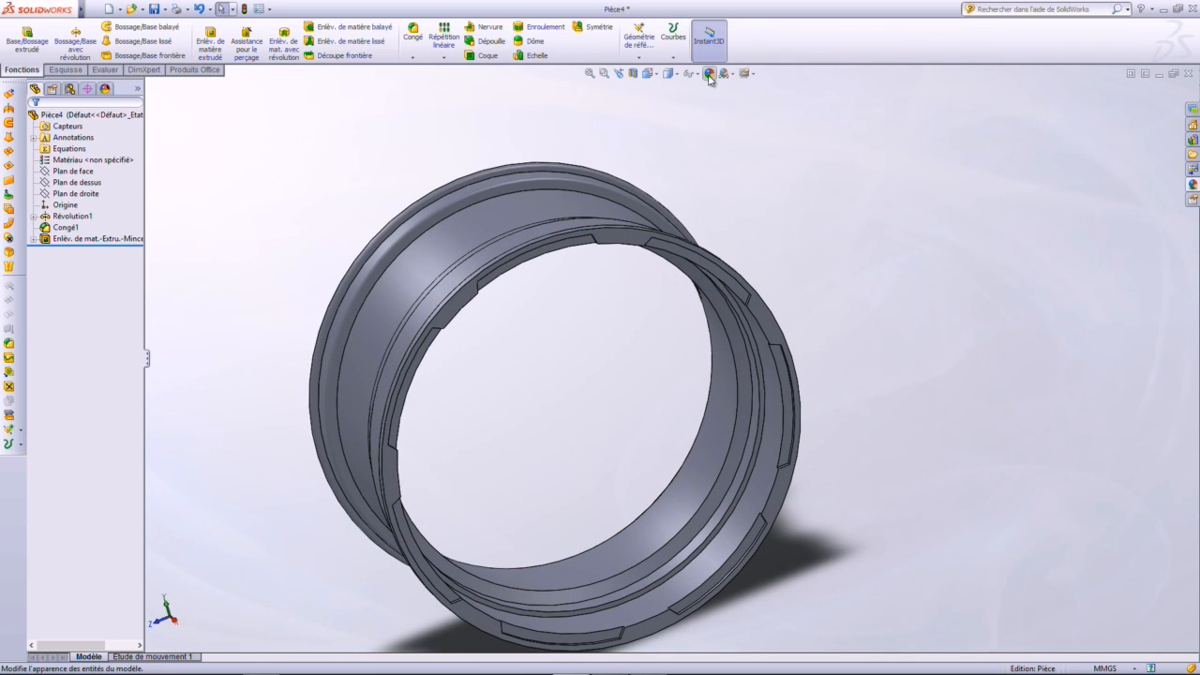
pyautogui.click(710, 74)
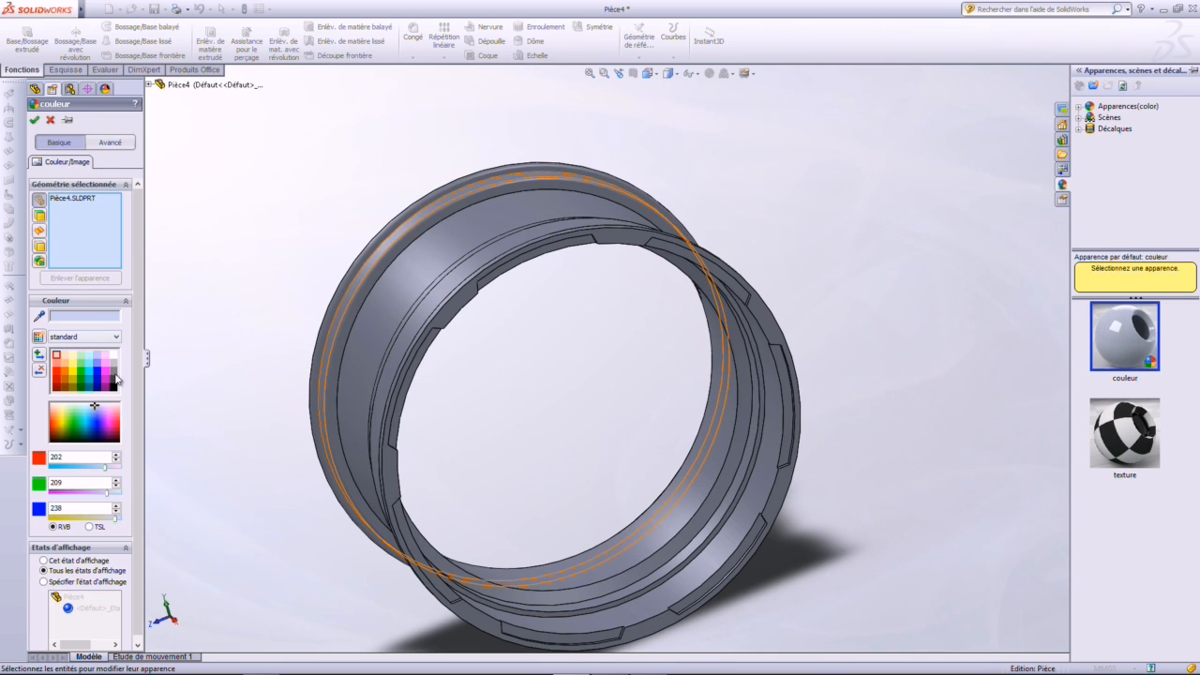
pyautogui.click(116, 379)
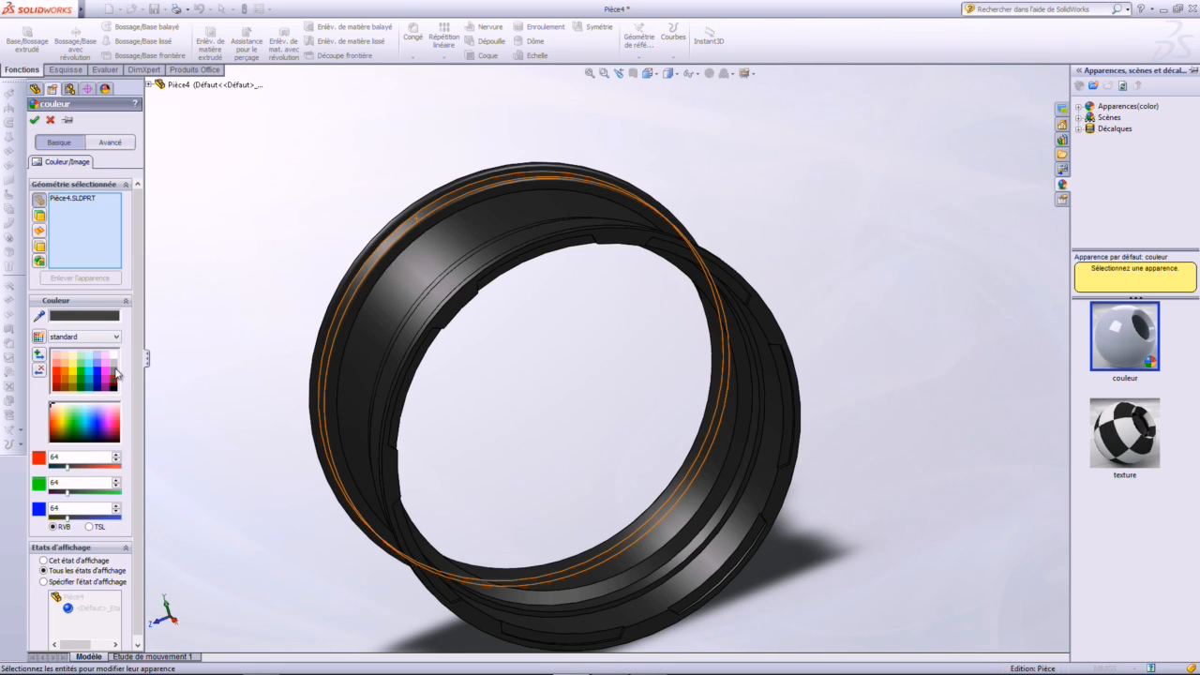
pyautogui.click(117, 374)
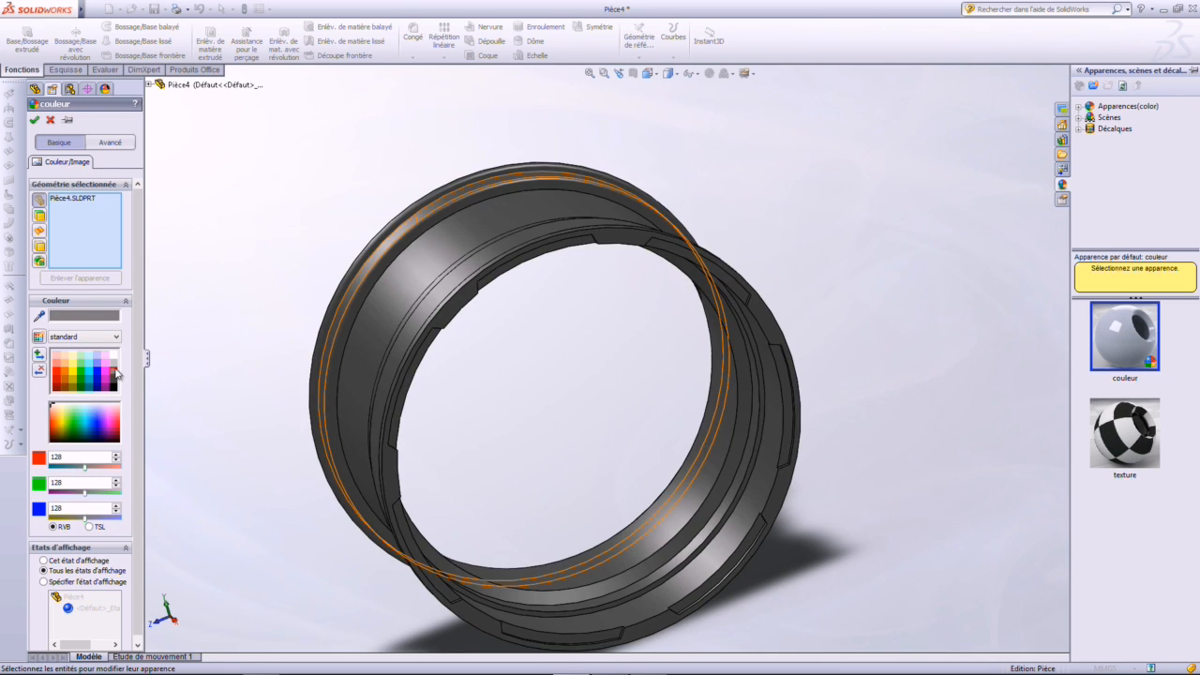
pyautogui.click(36, 122)
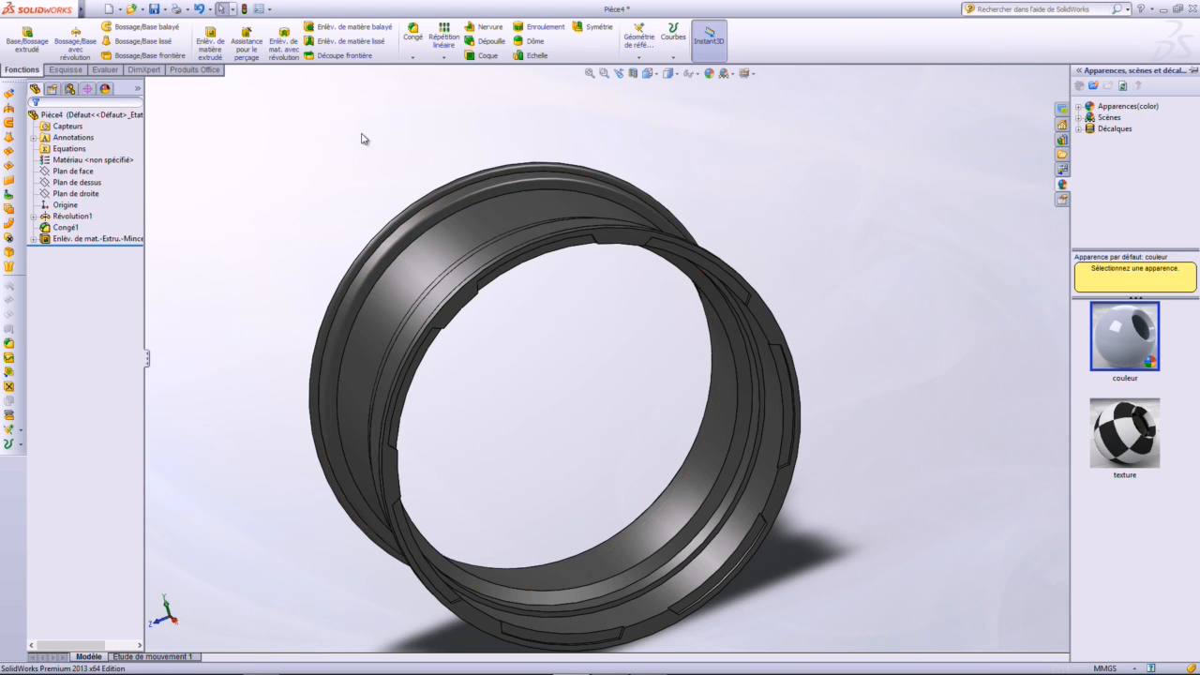
# Colour only the rim's notched side face white with RGB 255, 255, 255
pyautogui.scroll(-5, 628, 222)
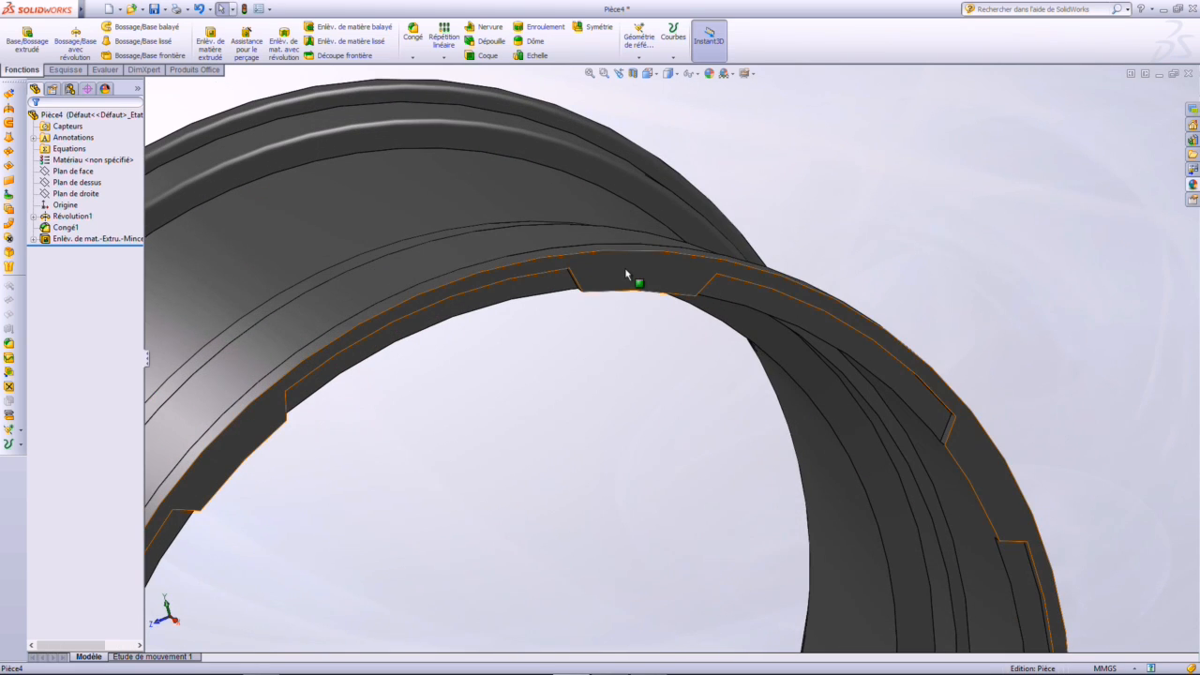
pyautogui.click(627, 273)
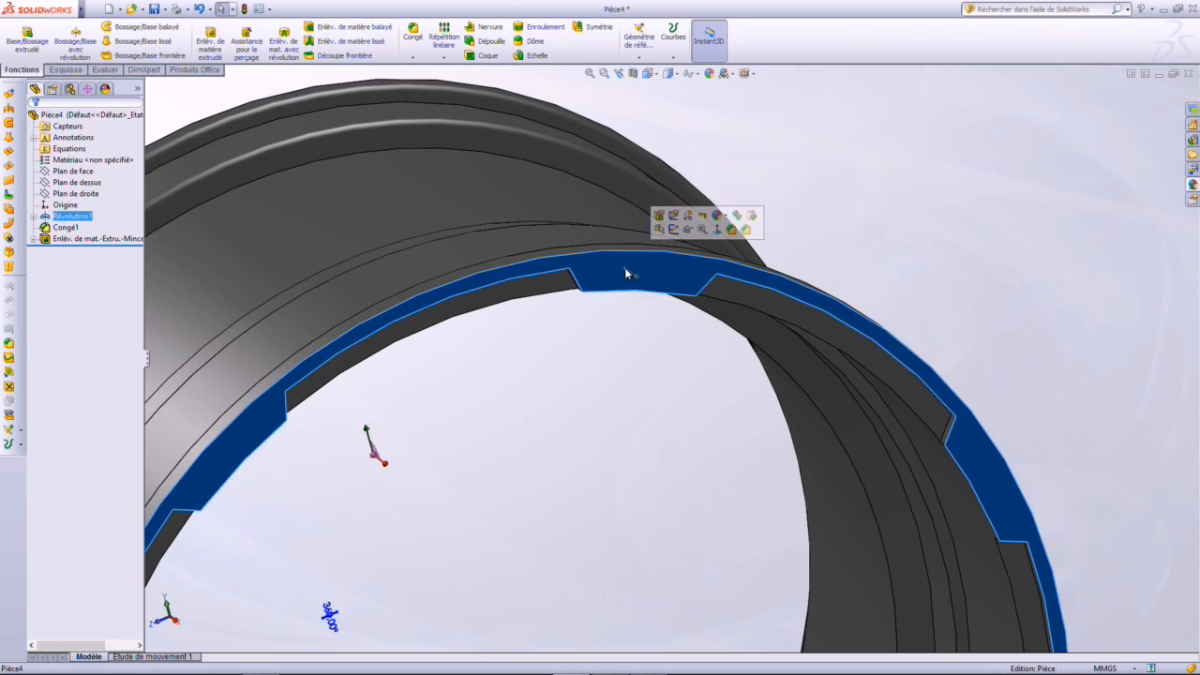
pyautogui.click(727, 218)
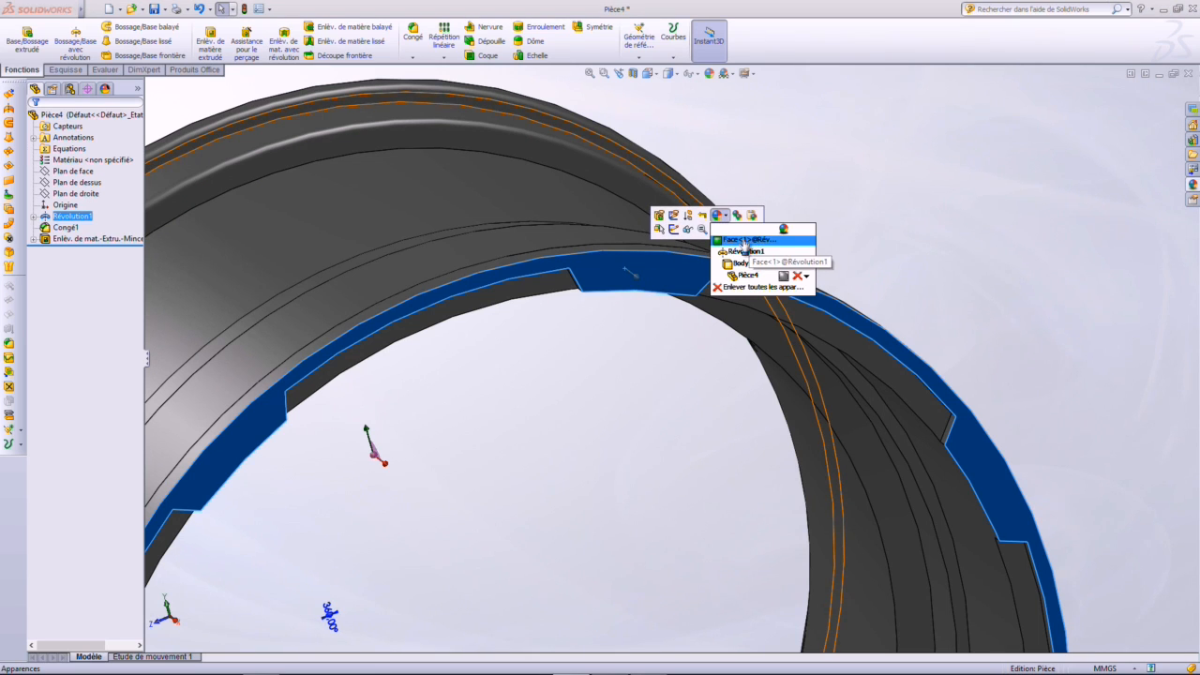
pyautogui.click(745, 240)
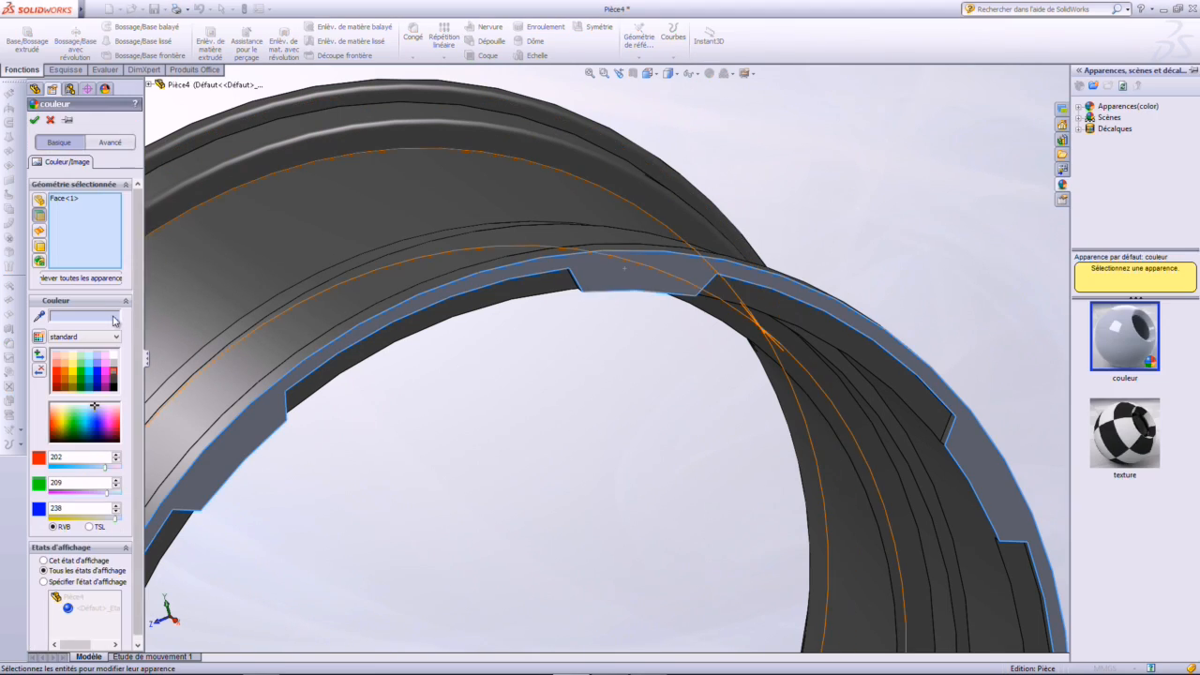
pyautogui.click(112, 357)
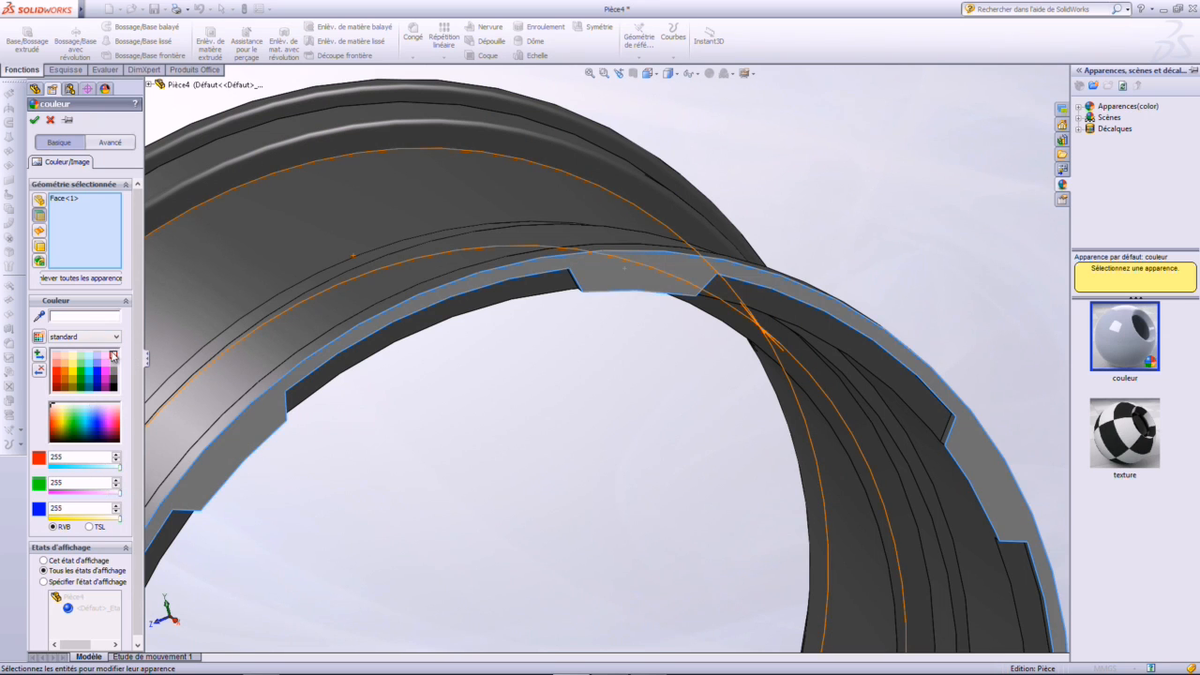
pyautogui.click(35, 119)
# Show the rim in a section view cut through its middle, seen from the front
pyautogui.press('f')
pyautogui.moveTo(882, 209); pyautogui.dragTo(907, 343, button='middle')
pyautogui.hotkey('ctrl', '1')
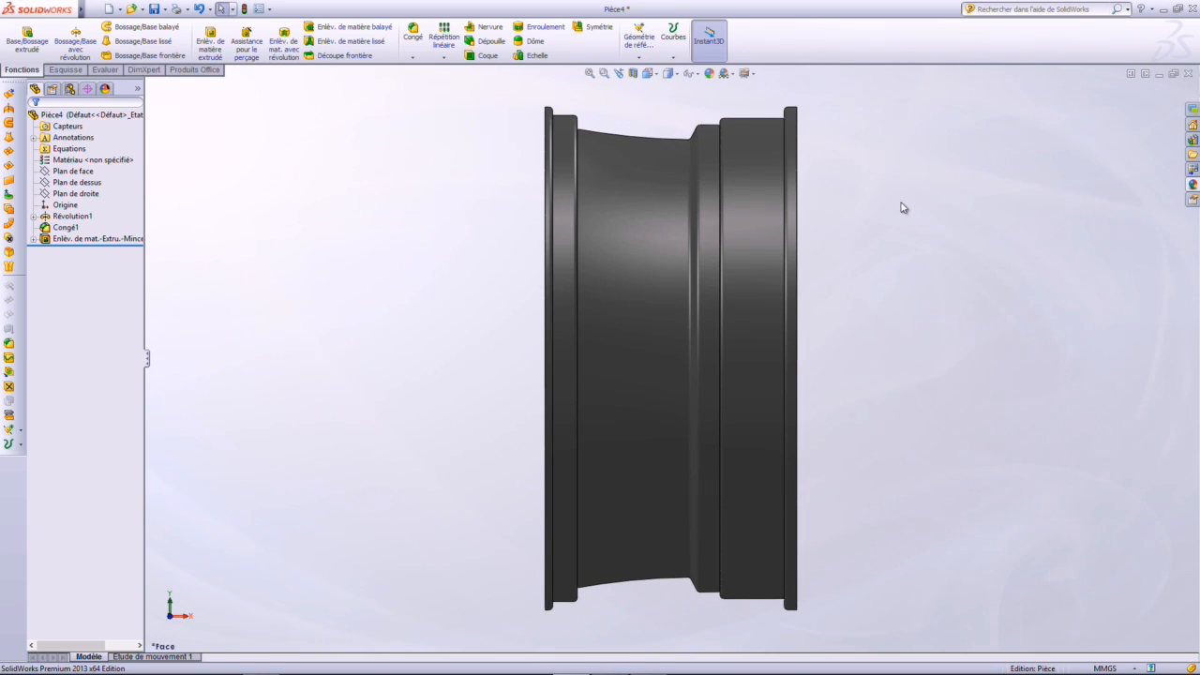
pyautogui.hotkey('ctrl', '7')
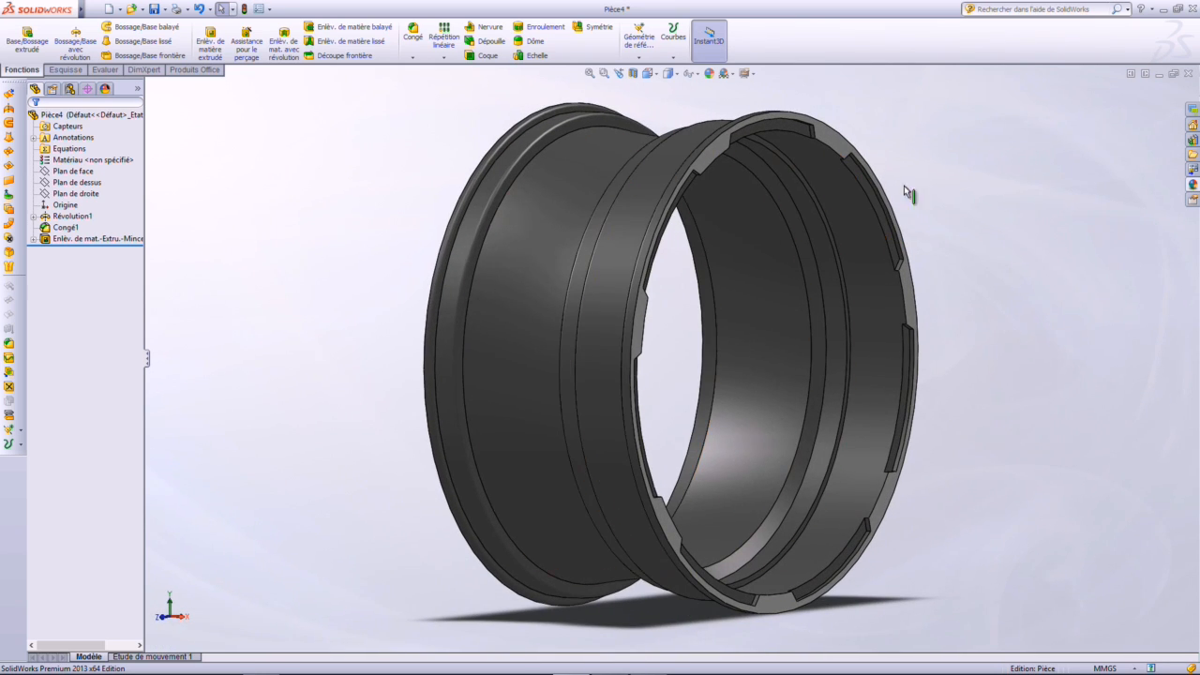
pyautogui.moveTo(911, 386); pyautogui.dragTo(712, 225, button='middle')
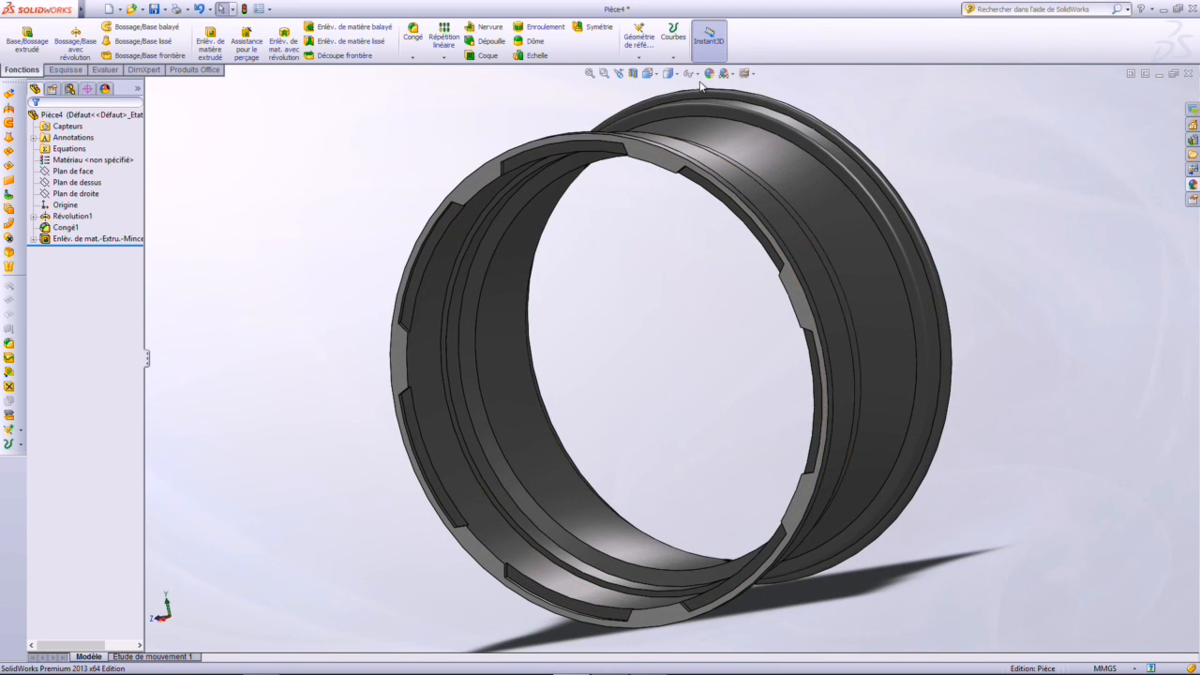
pyautogui.click(633, 73)
pyautogui.moveTo(636, 143); pyautogui.dragTo(745, 169, button='middle')
pyautogui.scroll(1, 657, 238)
pyautogui.scroll(-1, 654, 275)
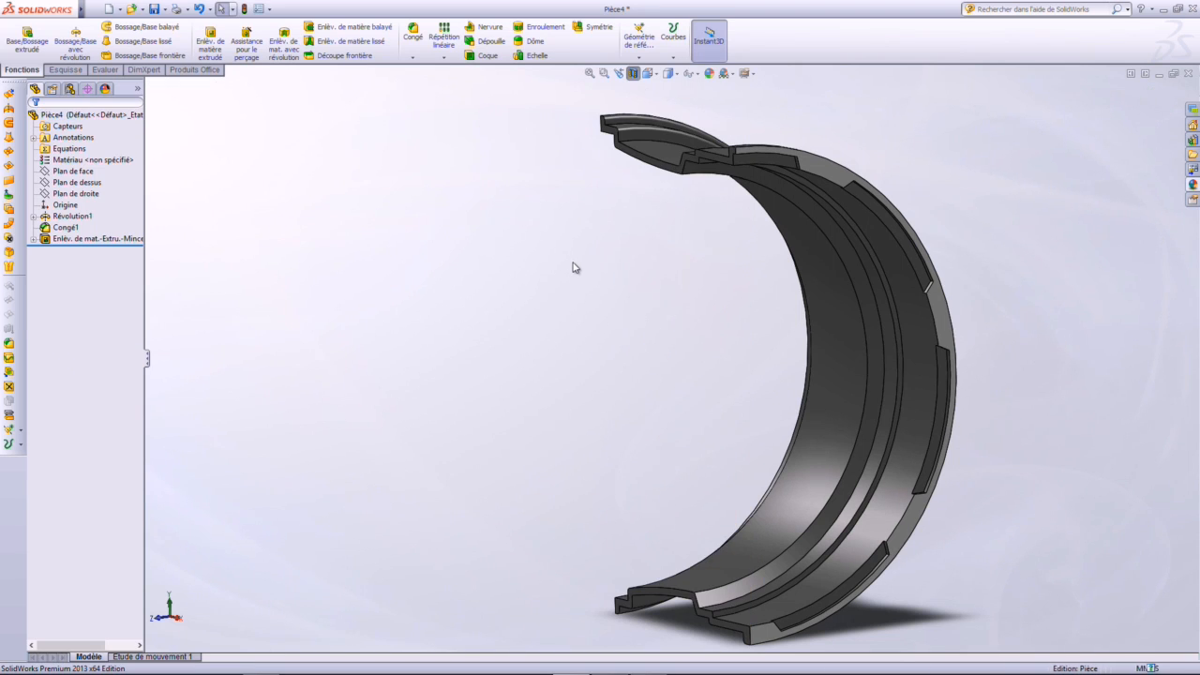
pyautogui.hotkey('ctrl', '4')
pyautogui.hotkey('ctrl', '1')
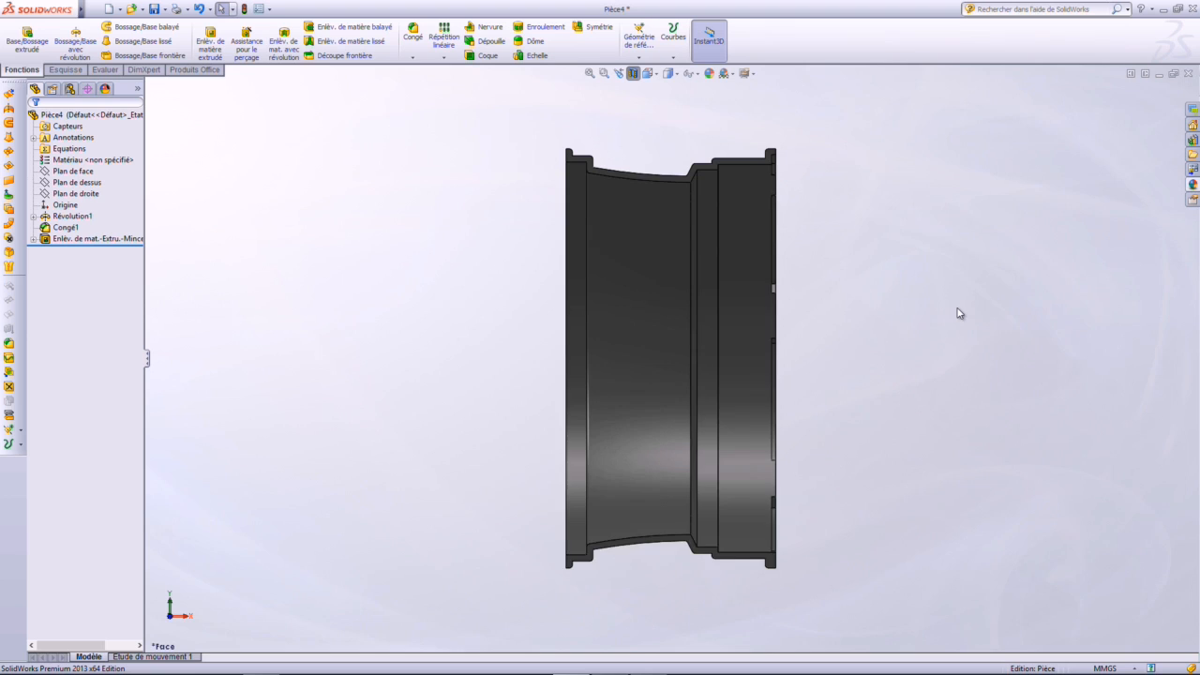
# Start a sketch on the front plane and draw a two-point spline from the notched face, 194.5 mm above the origin, down to inside the rim
pyautogui.click(68, 150)
pyautogui.click(73, 170)
pyautogui.click(74, 152)
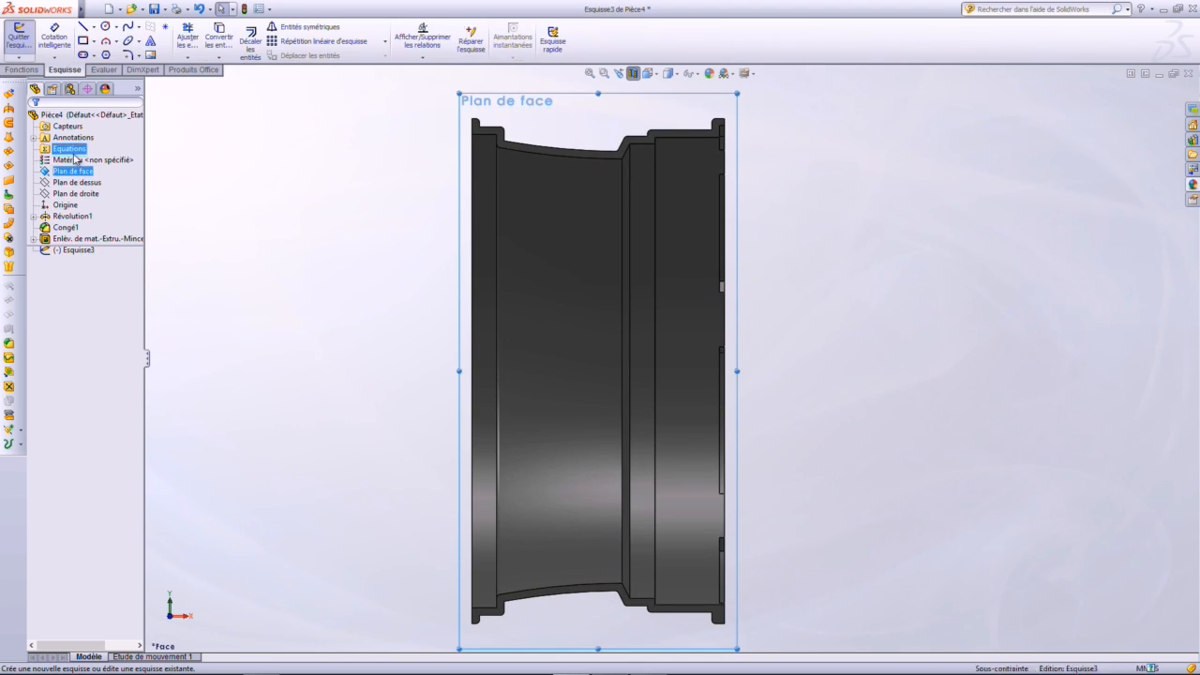
pyautogui.click(128, 29)
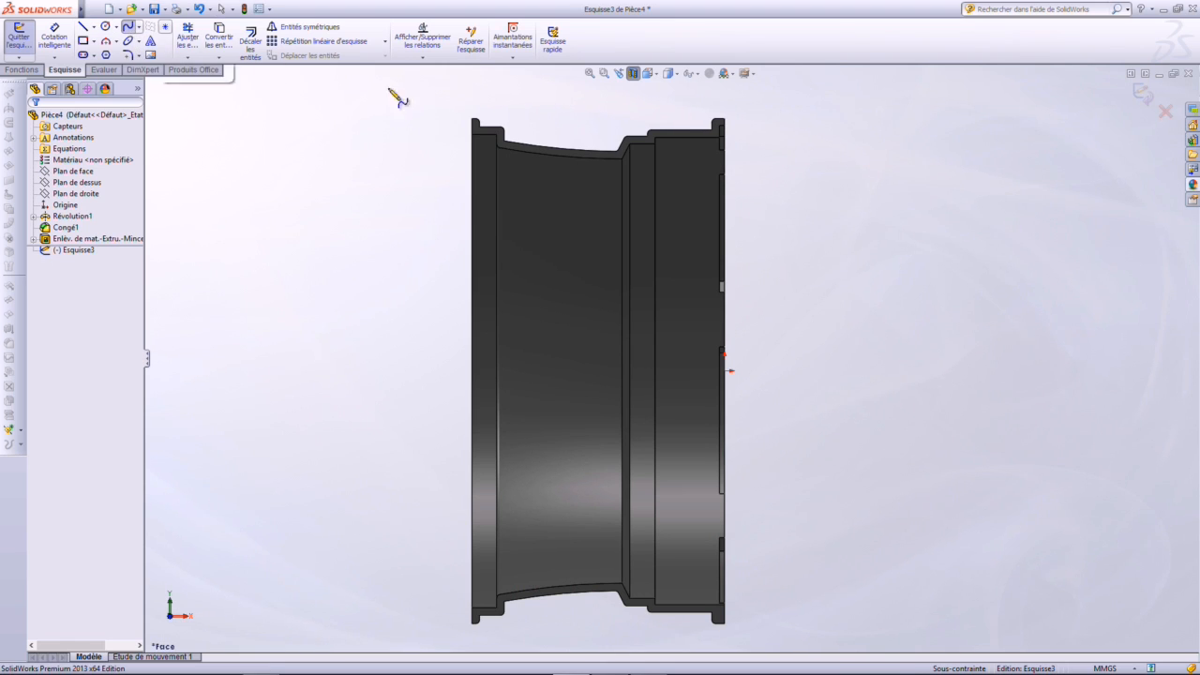
pyautogui.scroll(-2, 763, 167)
pyautogui.scroll(-3, 713, 157)
pyautogui.click(679, 171)
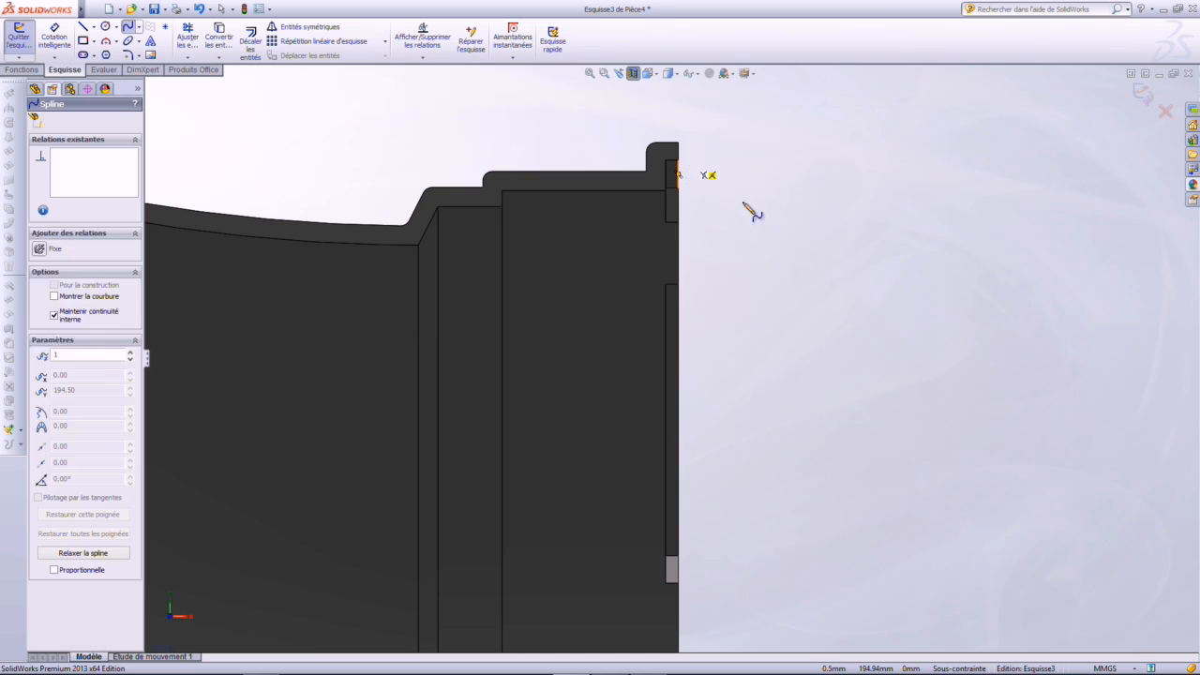
pyautogui.scroll(3, 802, 291)
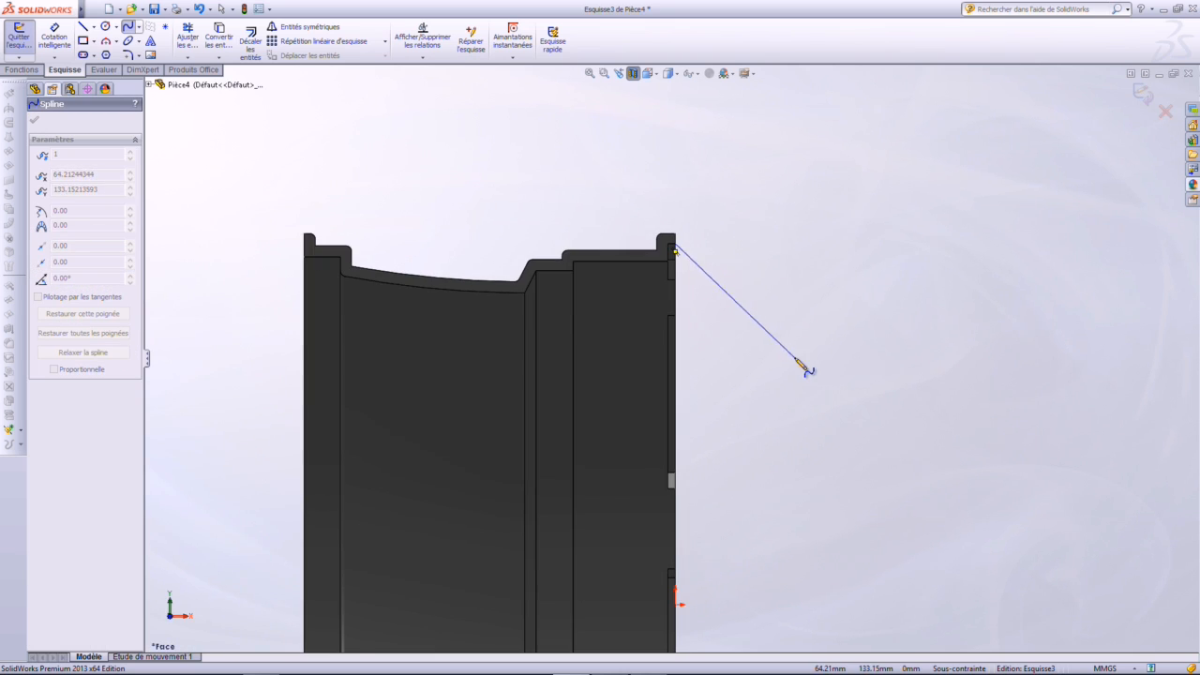
pyautogui.scroll(-1, 797, 394)
pyautogui.scroll(3, 731, 496)
pyautogui.doubleClick(627, 487)
pyautogui.scroll(-2, 647, 497)
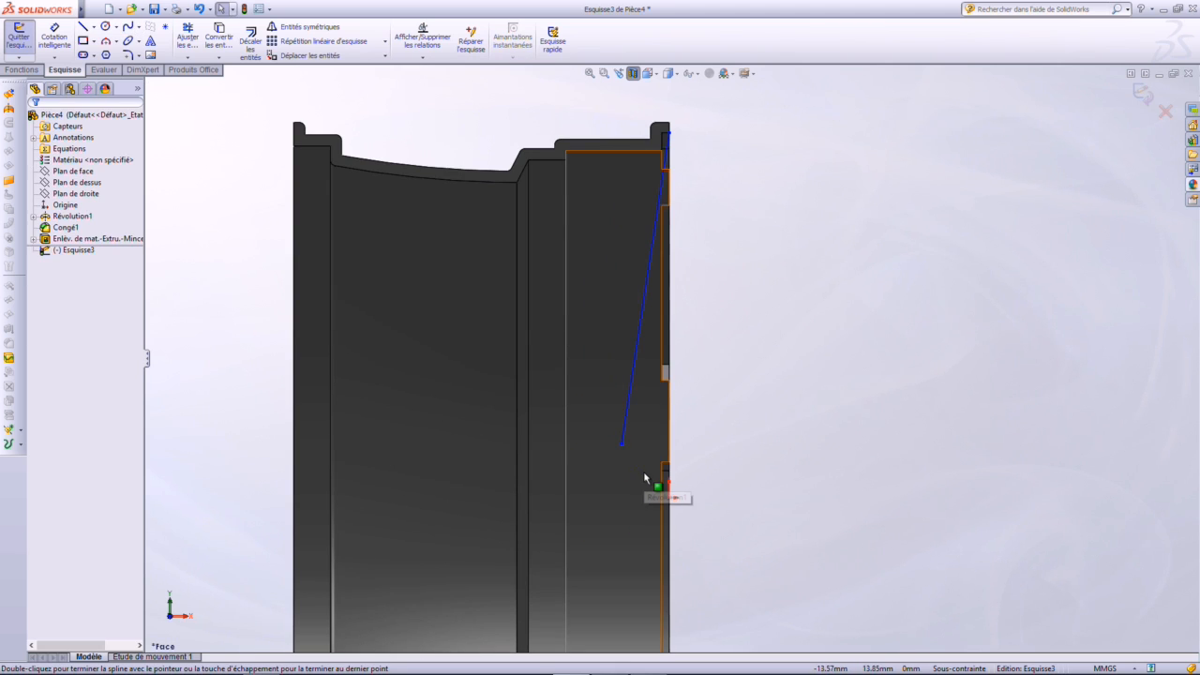
# Draw a horizontal line about 65 mm long inward from the spline's lower end, followed by a vertical line about 19 mm upward
pyautogui.press('l')
pyautogui.click(620, 445)
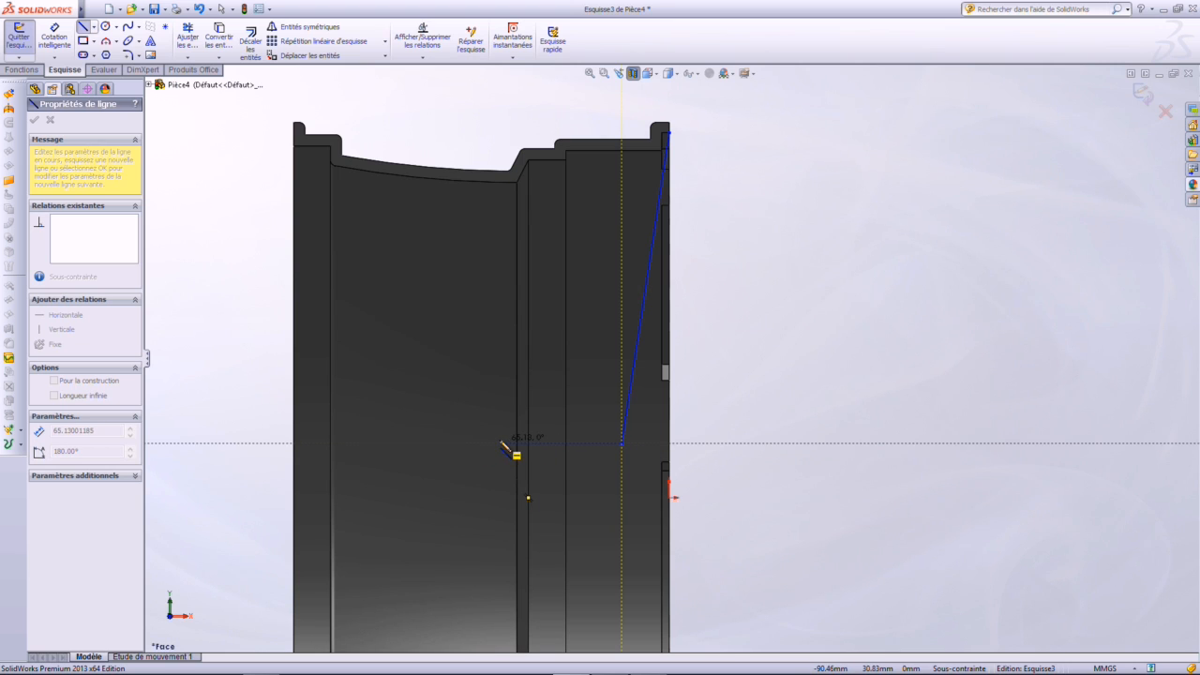
pyautogui.click(500, 444)
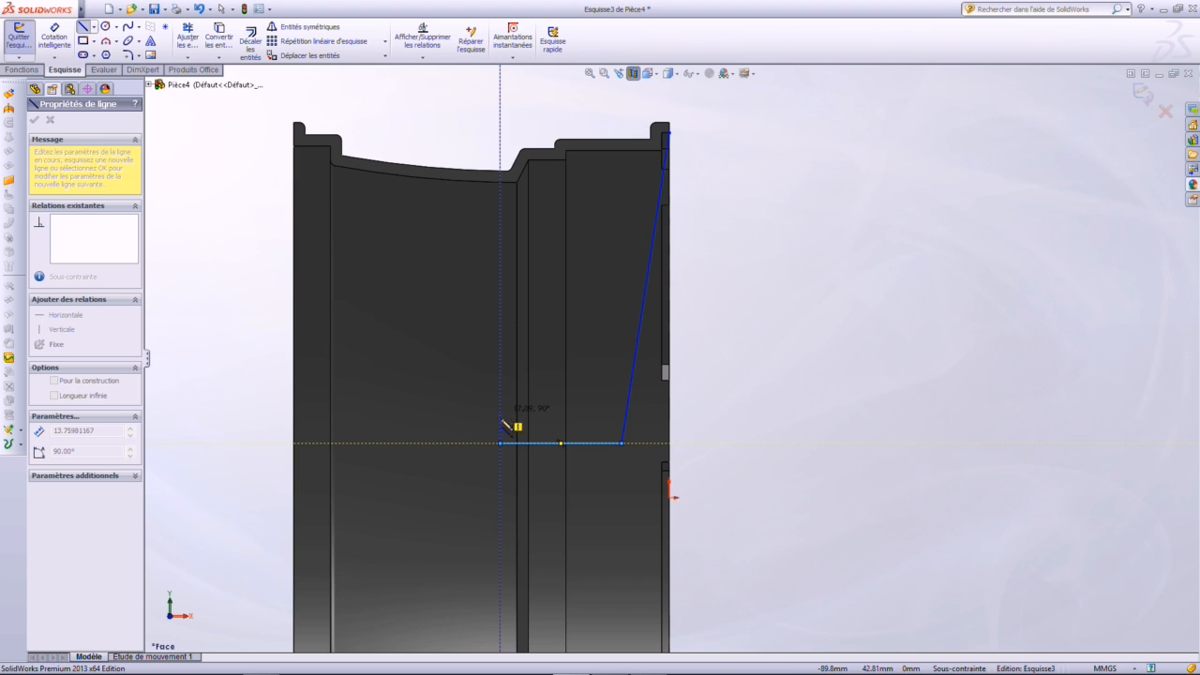
pyautogui.click(504, 408)
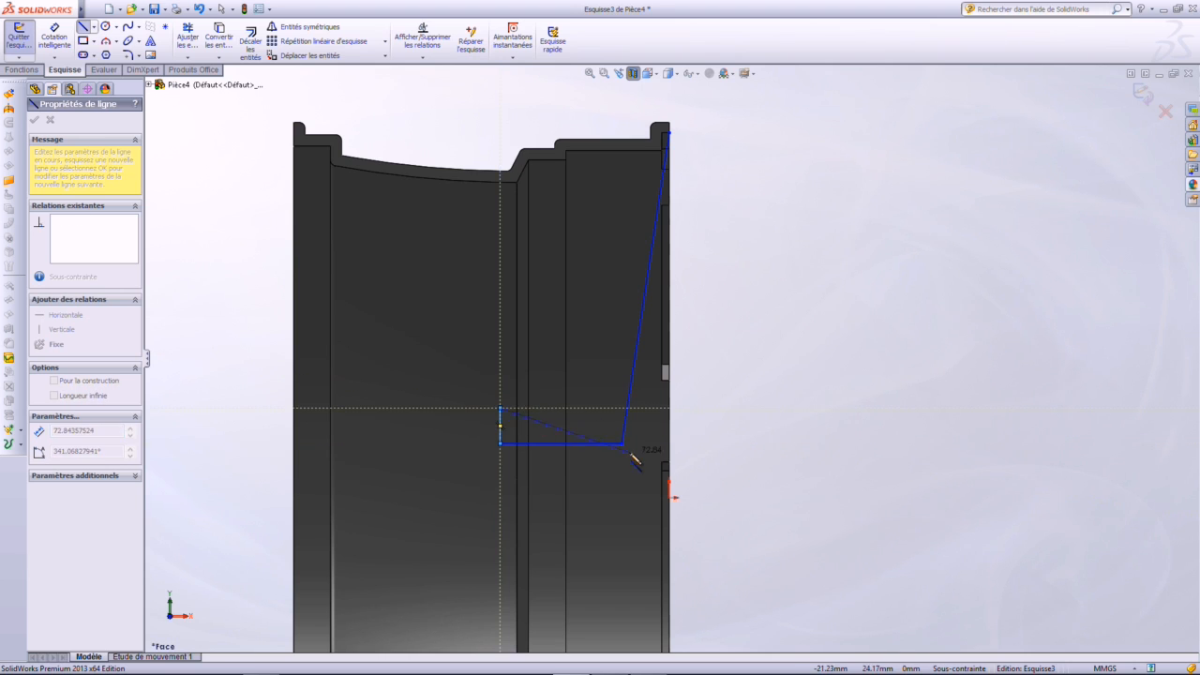
pyautogui.press('Escape')
# Dimension the horizontal line's height above the origin as 50 mm
pyautogui.click(54, 45)
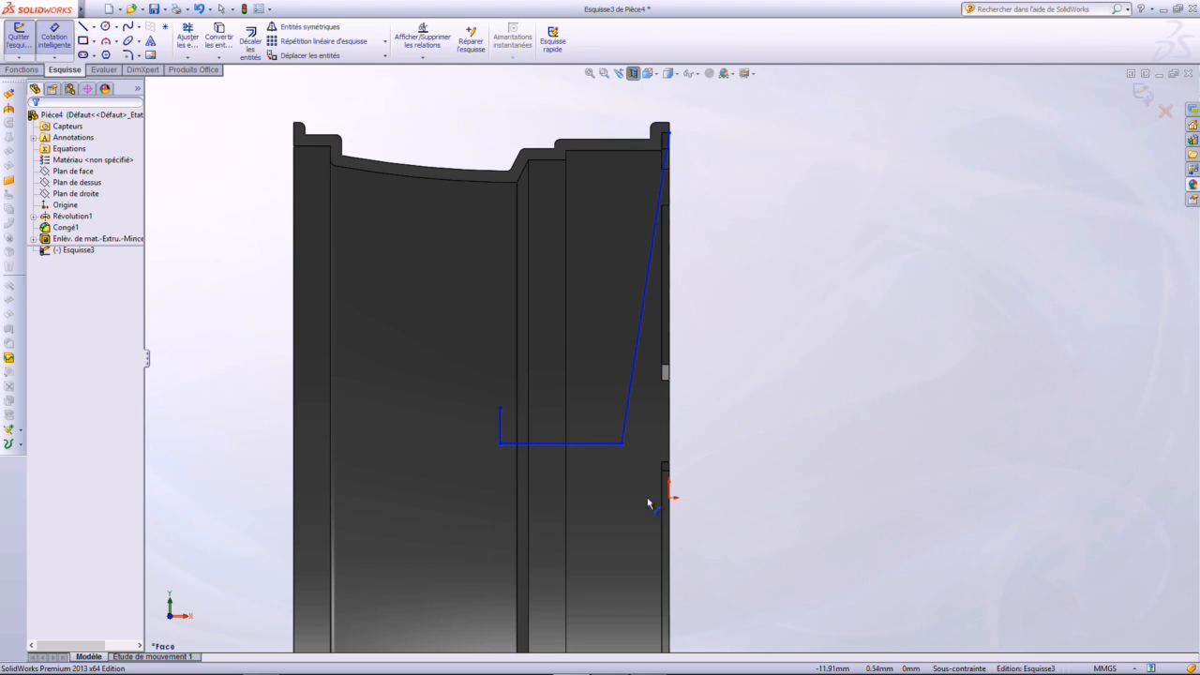
pyautogui.click(606, 446)
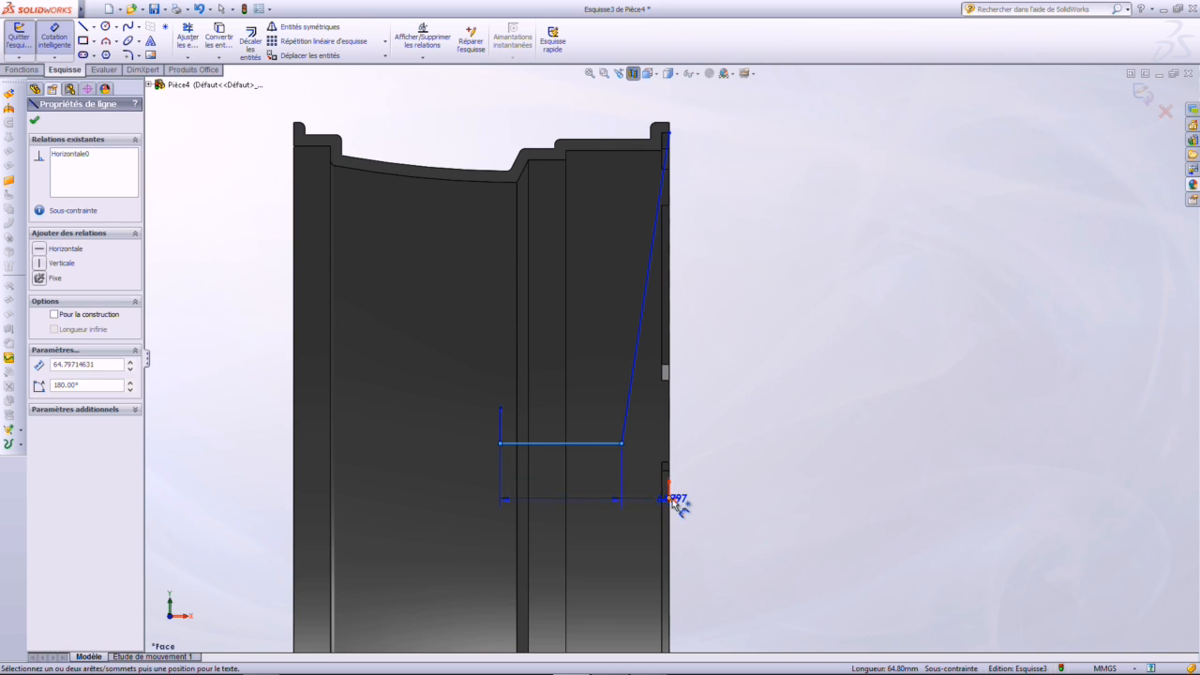
pyautogui.click(670, 497)
pyautogui.click(709, 480)
pyautogui.write('50')
pyautogui.press('Return')
pyautogui.press('Escape')
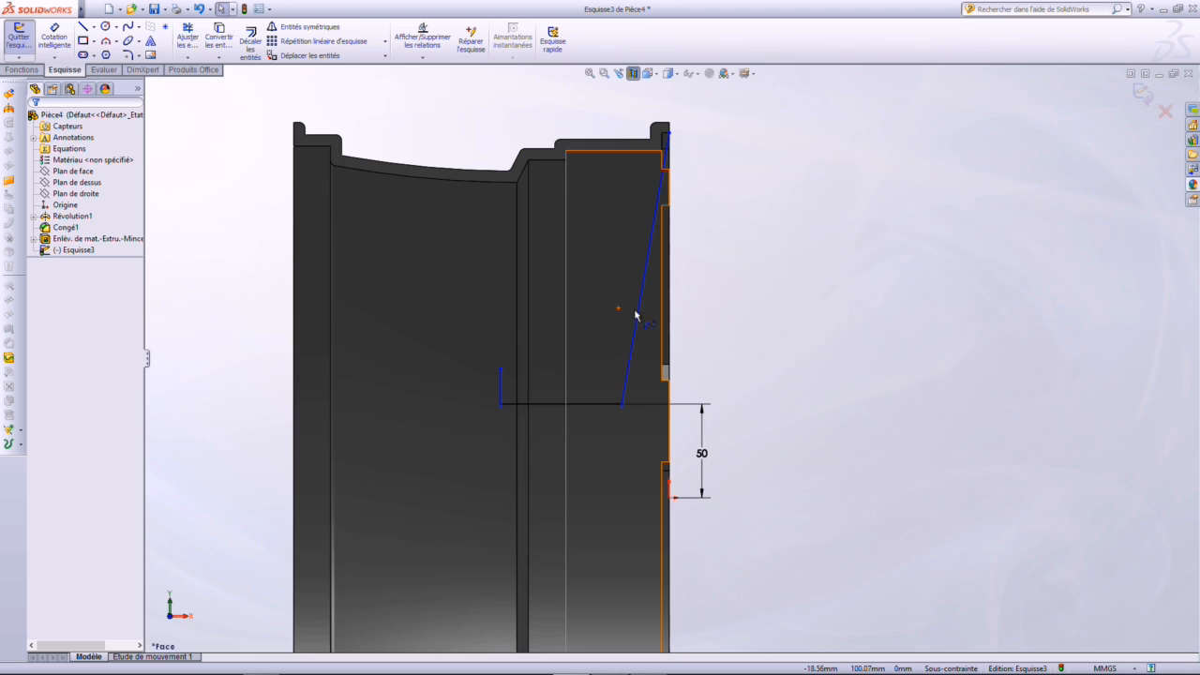
# Bend the spline by its upper tangent handle and give that handle a vertical relation
pyautogui.scroll(-3, 636, 316)
pyautogui.click(663, 245)
pyautogui.scroll(1, 671, 239)
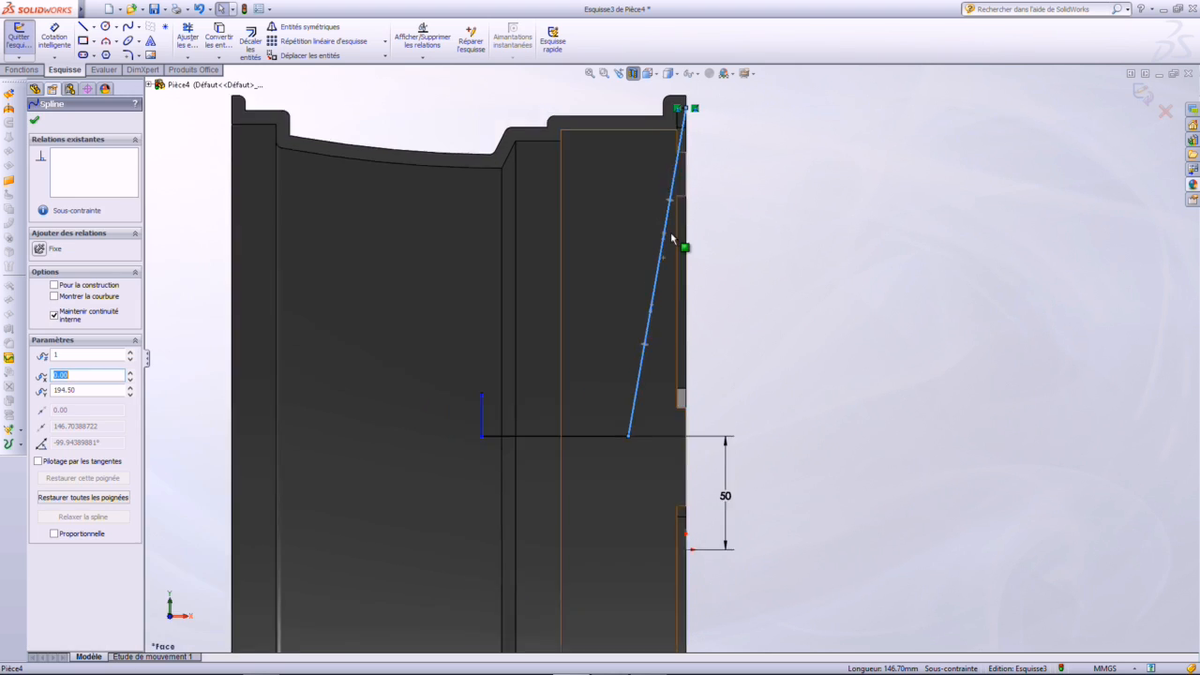
pyautogui.scroll(-1, 671, 239)
pyautogui.moveTo(667, 291); pyautogui.dragTo(736, 251)
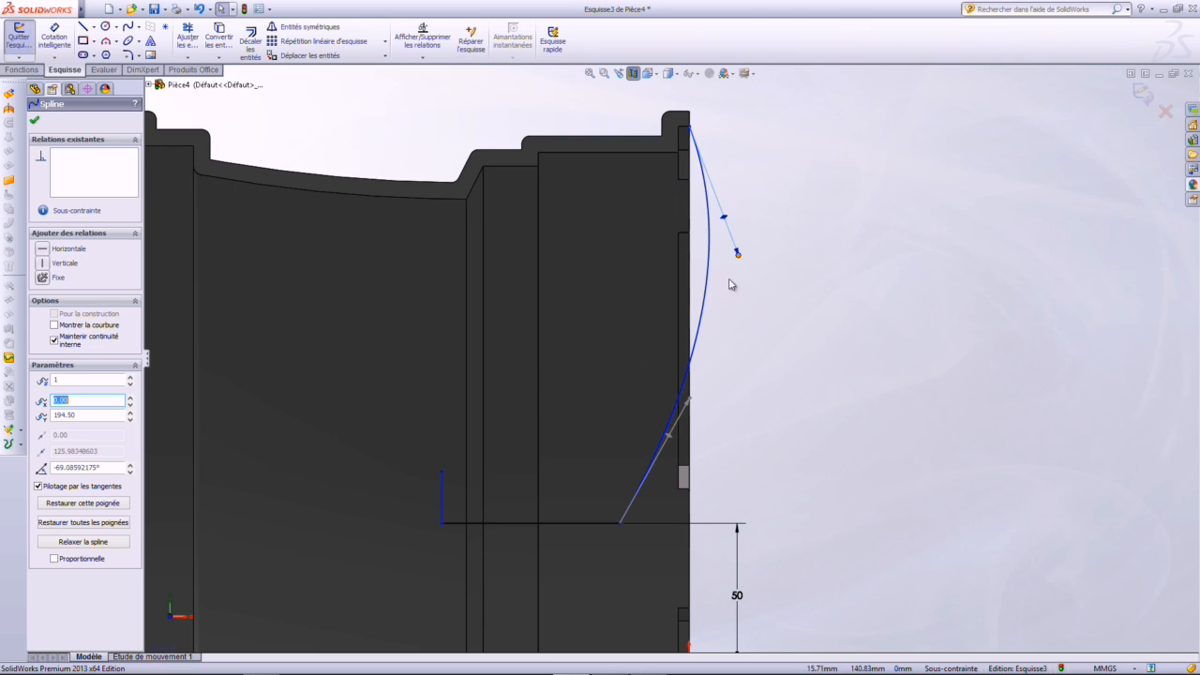
pyautogui.click(41, 264)
pyautogui.click(827, 399)
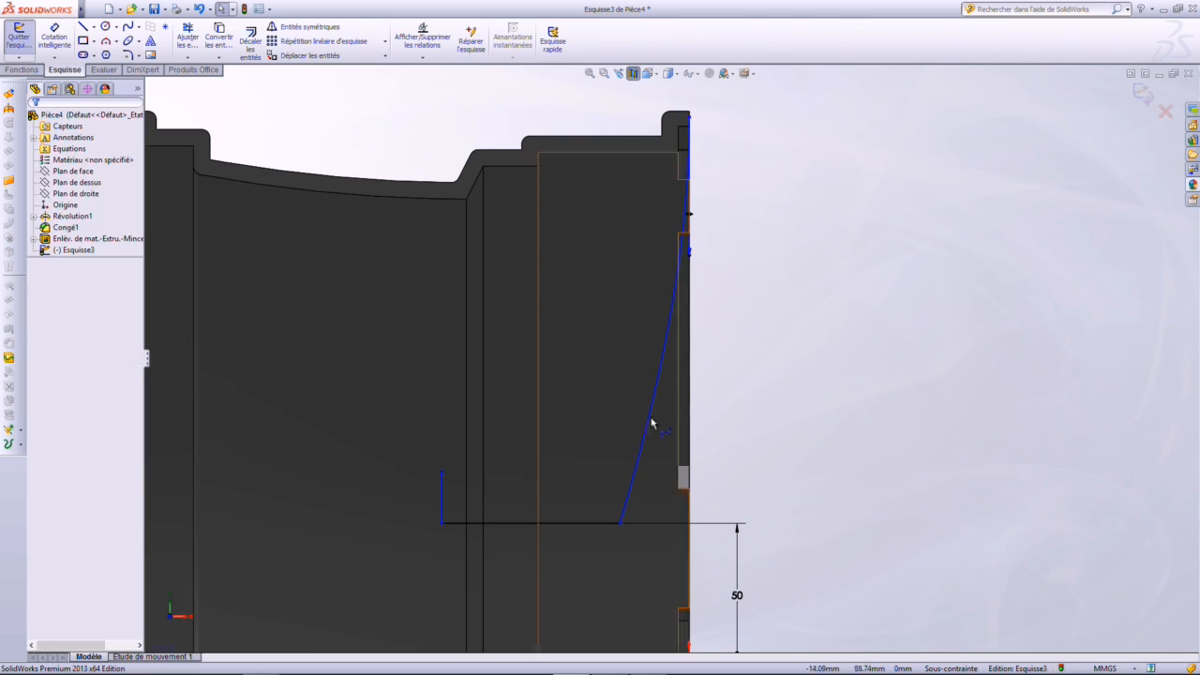
# Bulge the spline outward with its lower tangent handle at about -152.9°, and lengthen the vertical upper handle to a weight of about 243.6
pyautogui.click(656, 448)
pyautogui.moveTo(656, 404); pyautogui.dragTo(729, 473)
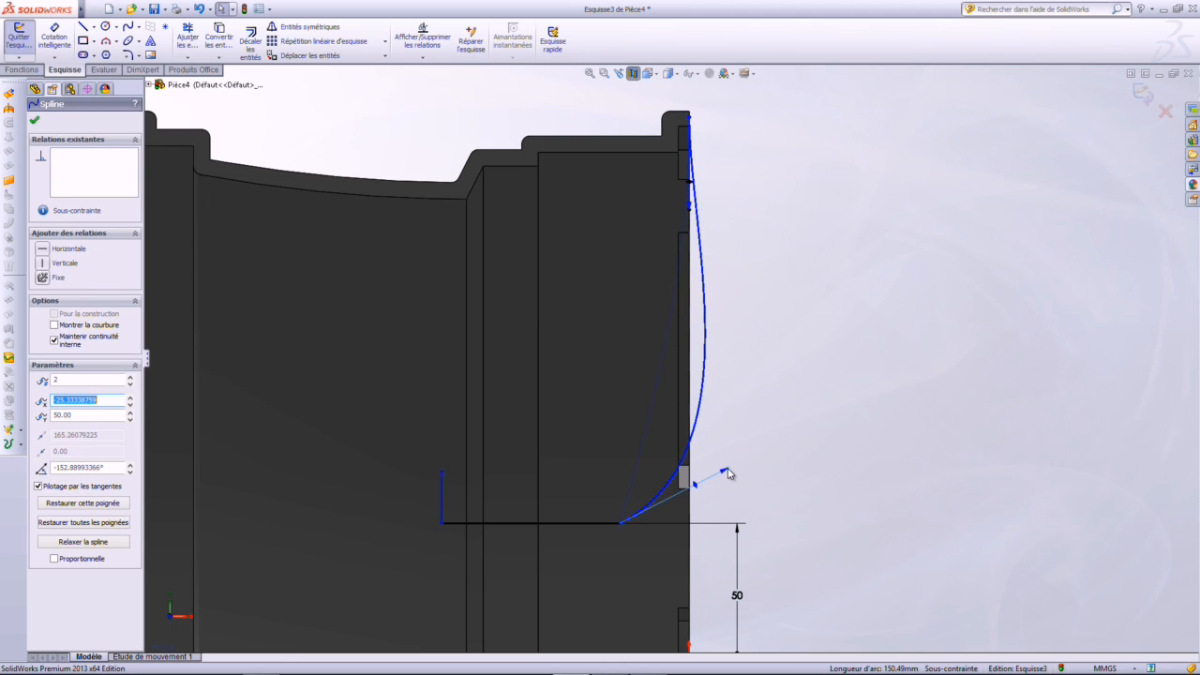
pyautogui.moveTo(691, 212); pyautogui.dragTo(689, 291)
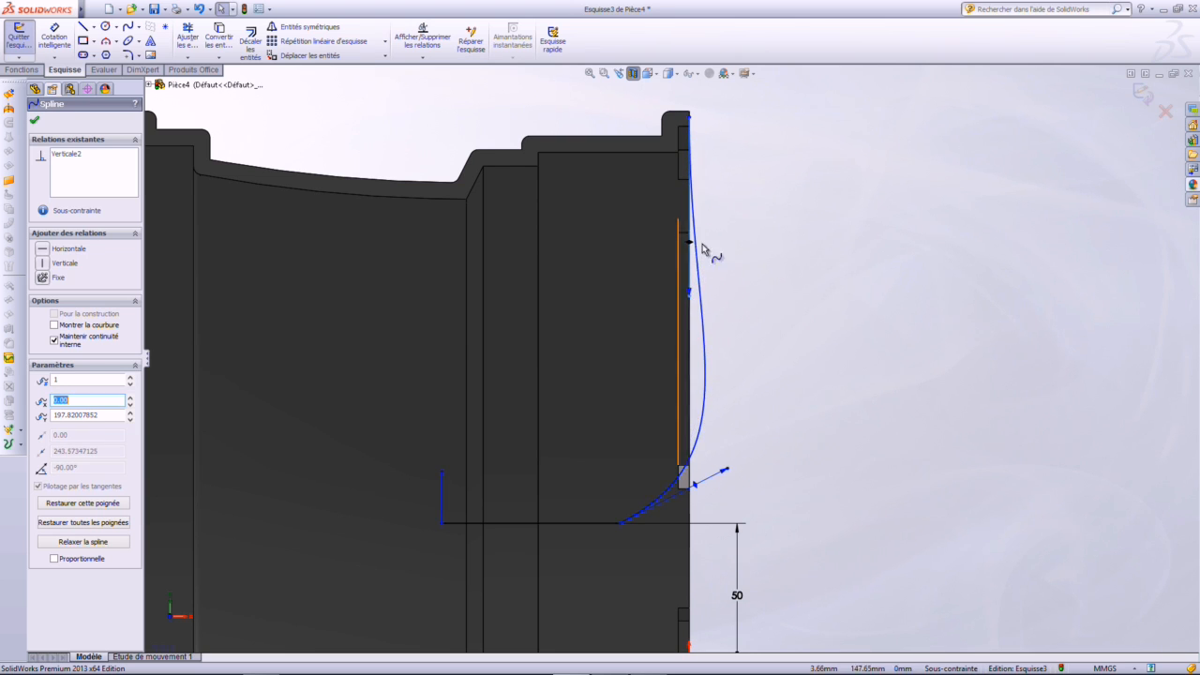
pyautogui.click(748, 383)
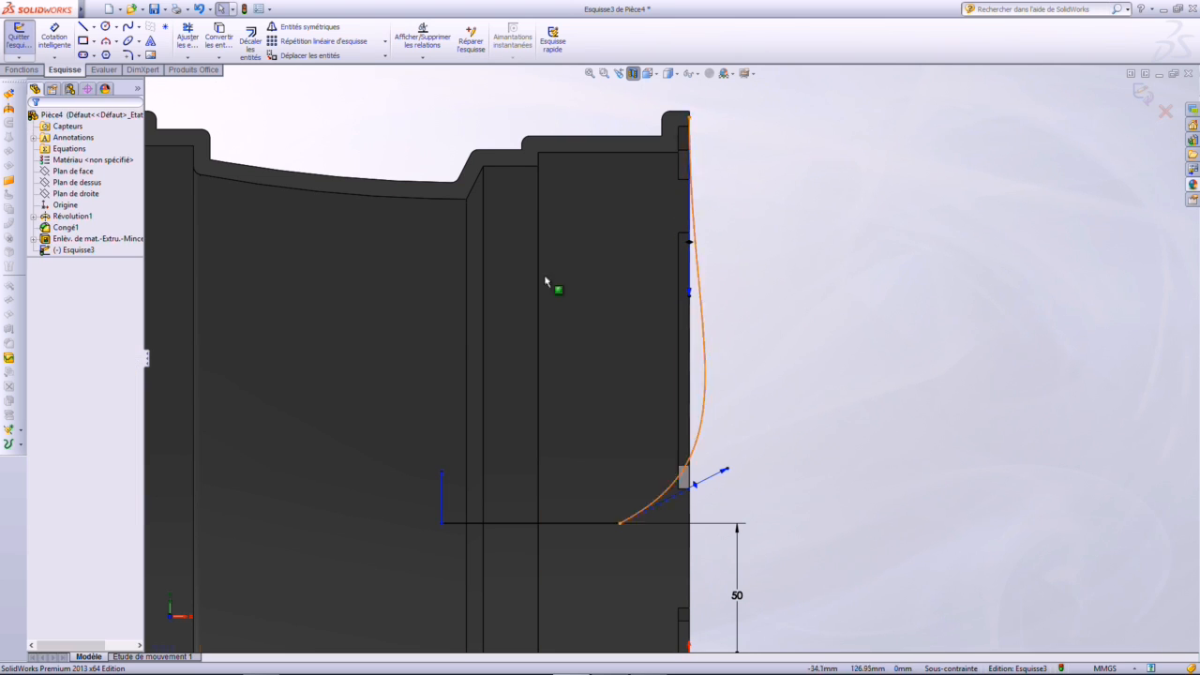
# Draw a horizontal line about 6 mm long inward from the spline's upper end
pyautogui.click(82, 27)
pyautogui.scroll(-3, 623, 131)
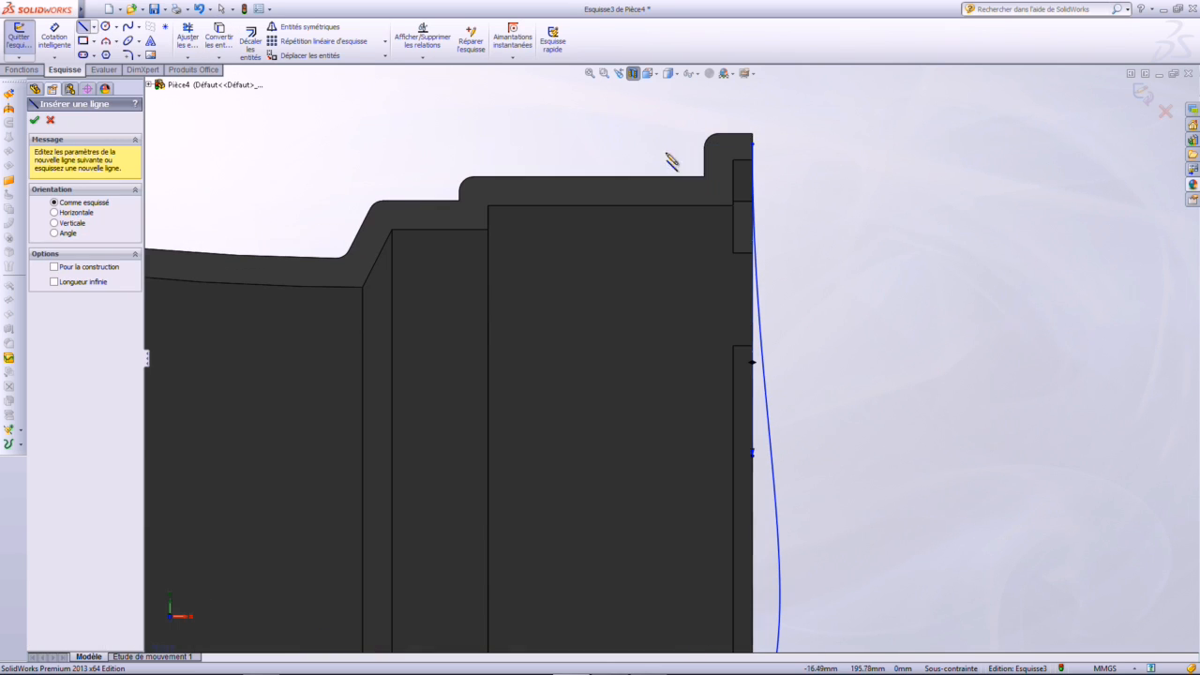
pyautogui.click(723, 144)
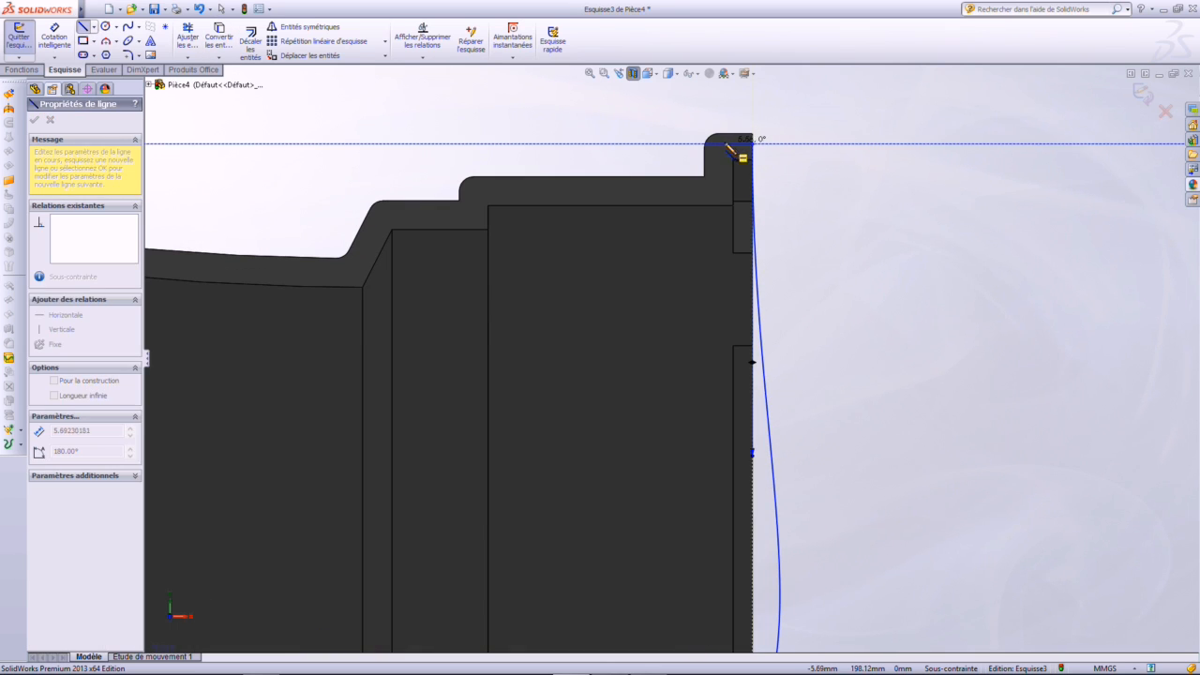
pyautogui.press('Escape')
pyautogui.scroll(3, 736, 183)
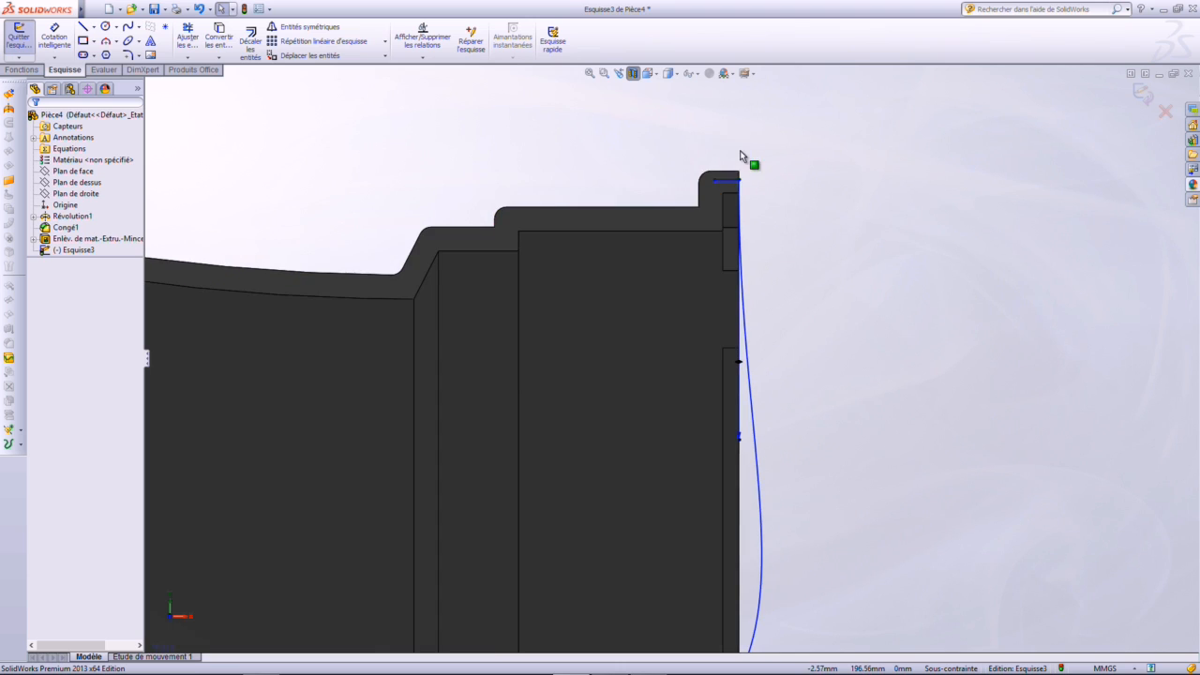
pyautogui.scroll(1, 723, 341)
pyautogui.scroll(-1, 716, 352)
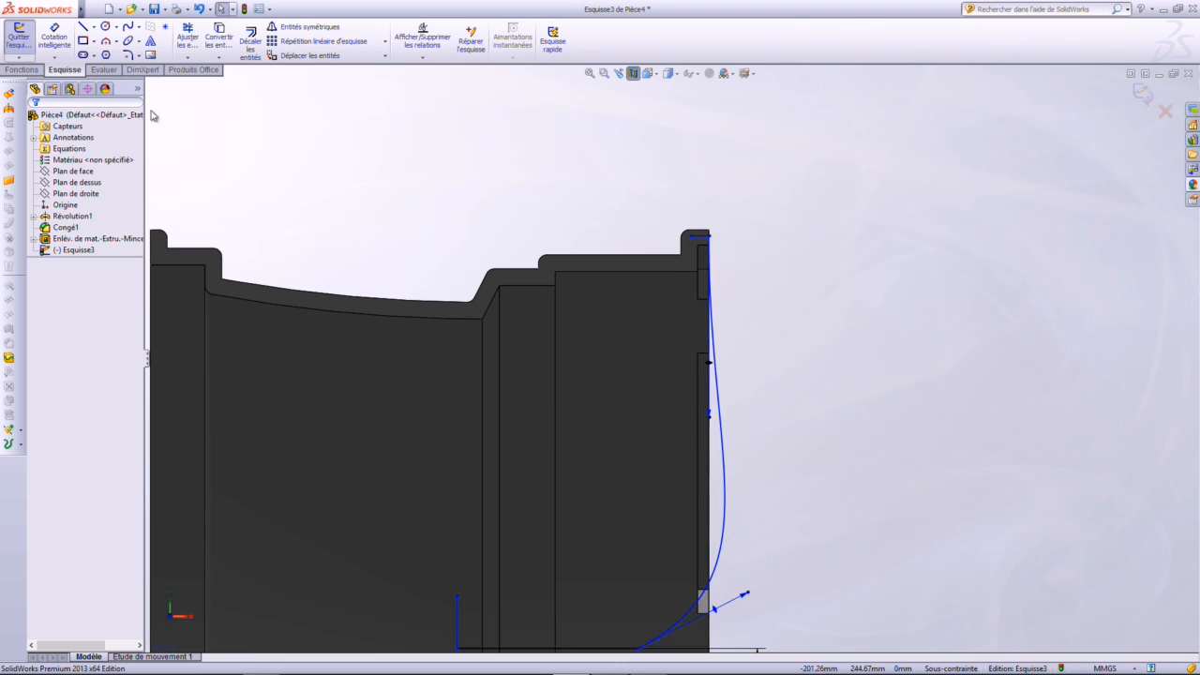
# Close the profile with a second spline from the short line's inner end to the top of the vertical line
pyautogui.click(128, 28)
pyautogui.click(699, 236)
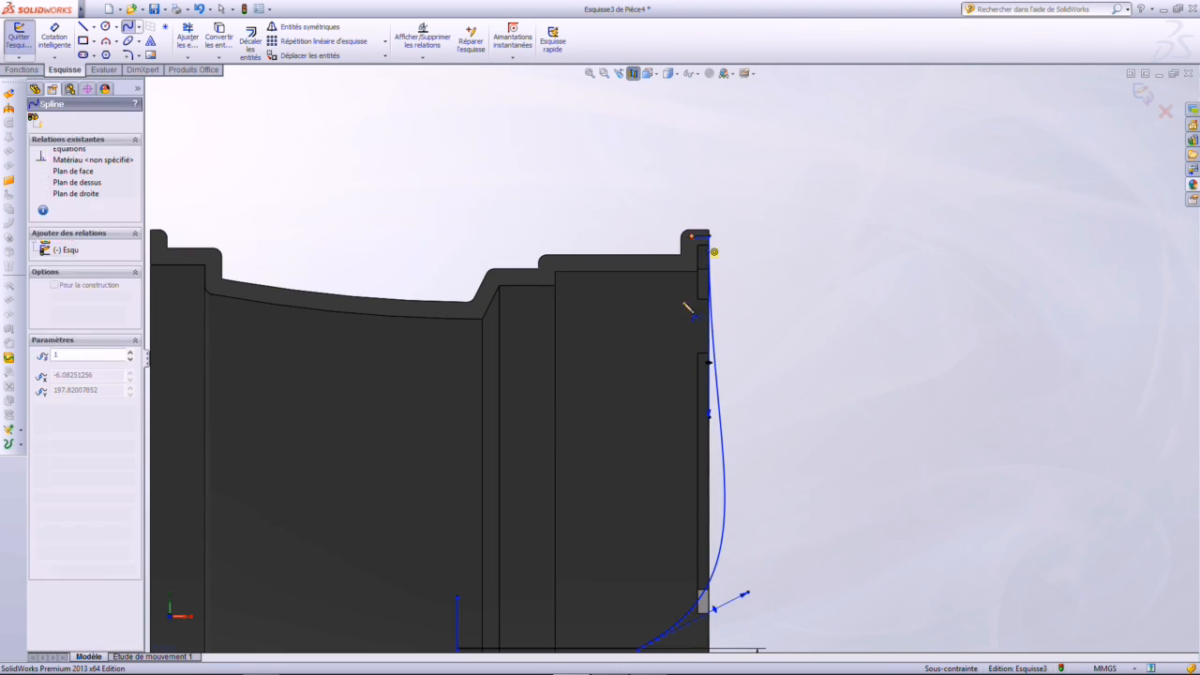
pyautogui.click(458, 597)
pyautogui.press('Escape')
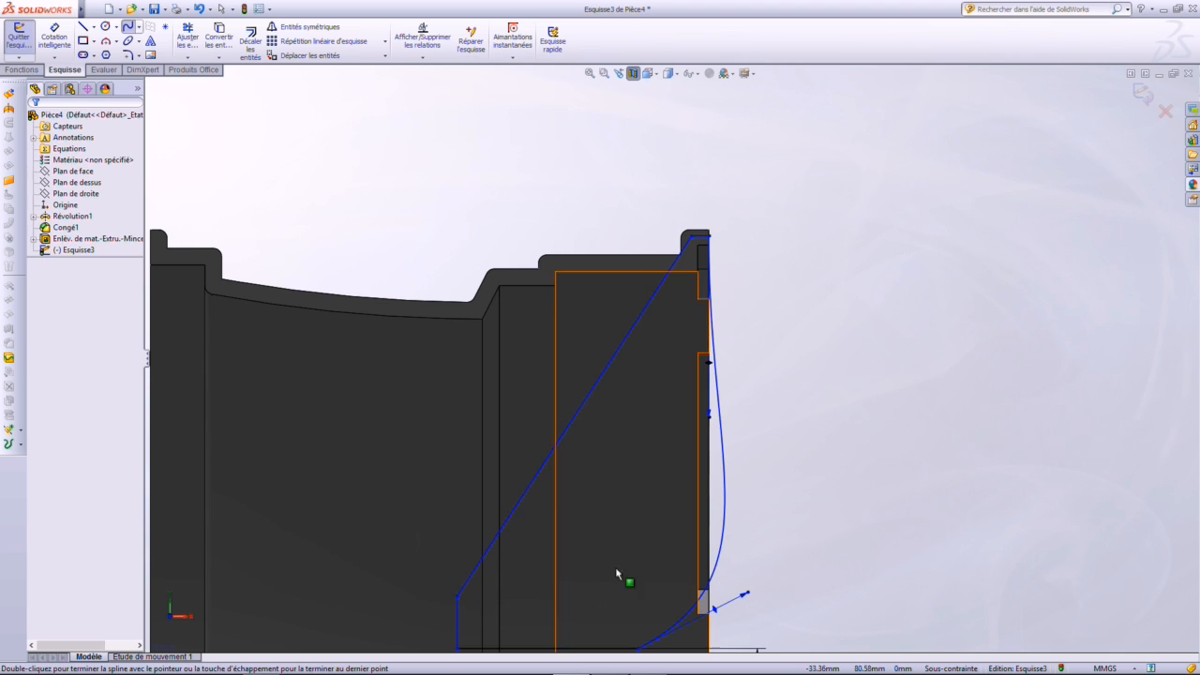
# Move the short vertical line toward the notched face, shortening the horizontal line at the profile's base
pyautogui.scroll(2, 622, 576)
pyautogui.scroll(-1, 610, 568)
pyautogui.moveTo(507, 535)
pyautogui.mouseDown()
pyautogui.moveTo(569, 532)
pyautogui.moveTo(549, 532)
pyautogui.mouseUp()
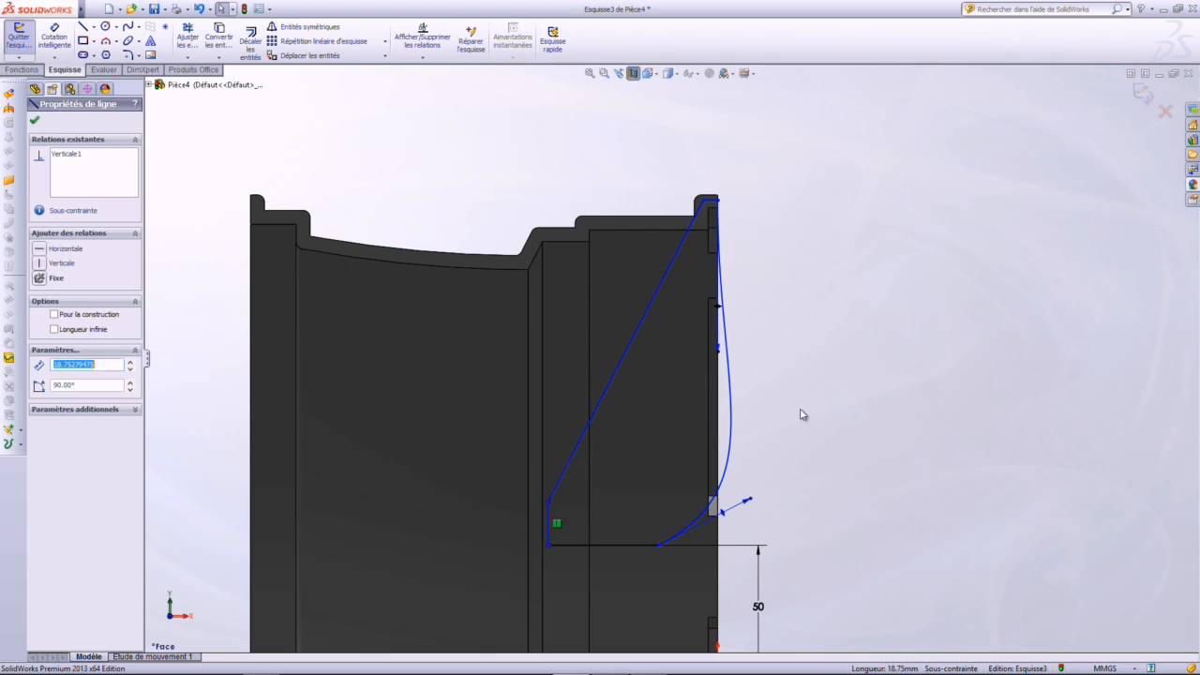
pyautogui.click(795, 392)
# Curve the inner spline of the disc profile with its tangent handles, making the upper handle vertical and the lower handle horizontal
pyautogui.click(629, 349)
pyautogui.moveTo(642, 319); pyautogui.dragTo(690, 347)
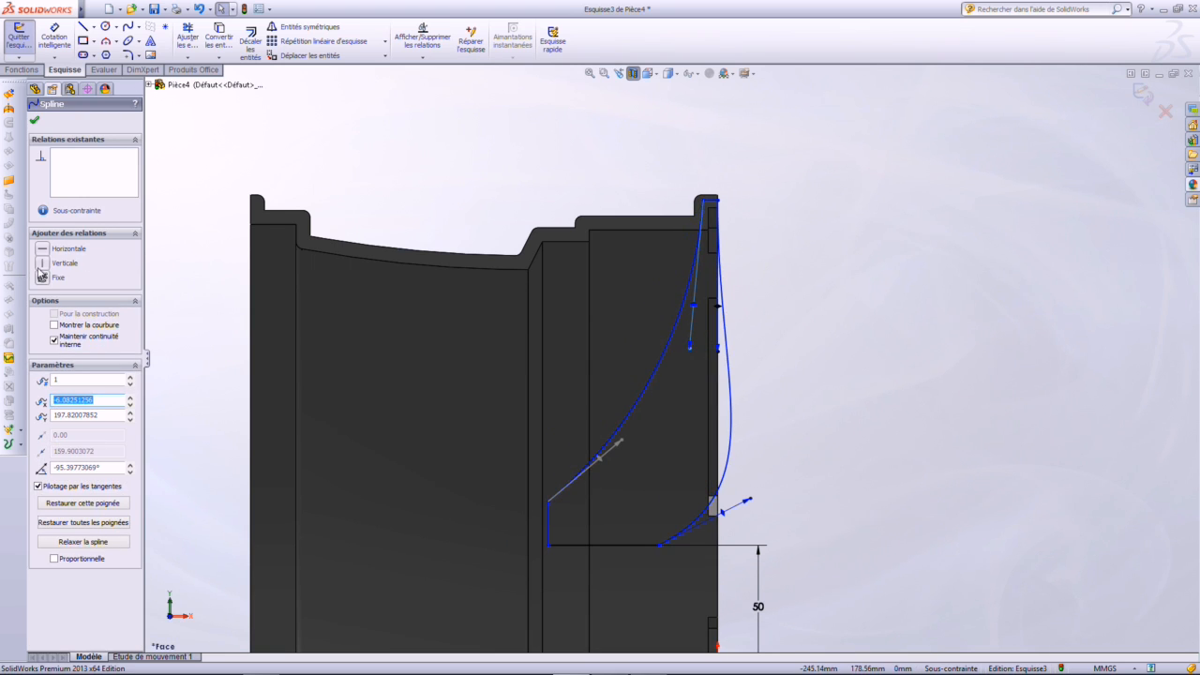
pyautogui.click(41, 264)
pyautogui.moveTo(635, 447); pyautogui.dragTo(647, 493)
pyautogui.click(41, 248)
pyautogui.click(832, 452)
pyautogui.scroll(2, 745, 448)
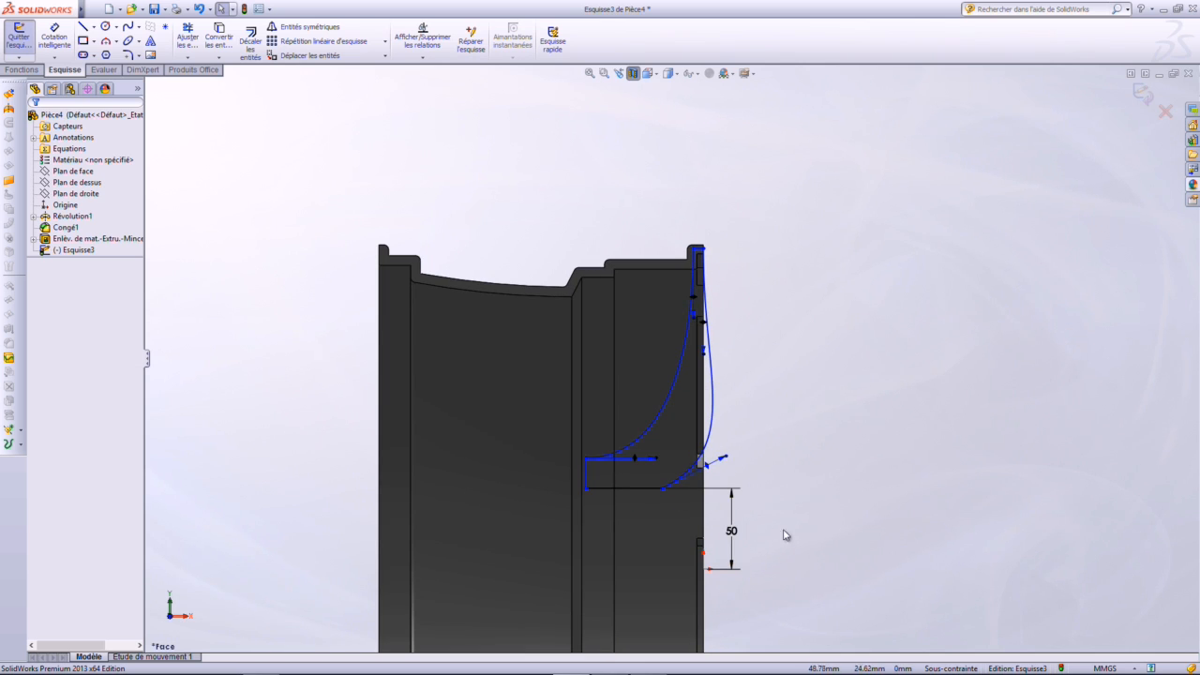
pyautogui.scroll(-2, 739, 557)
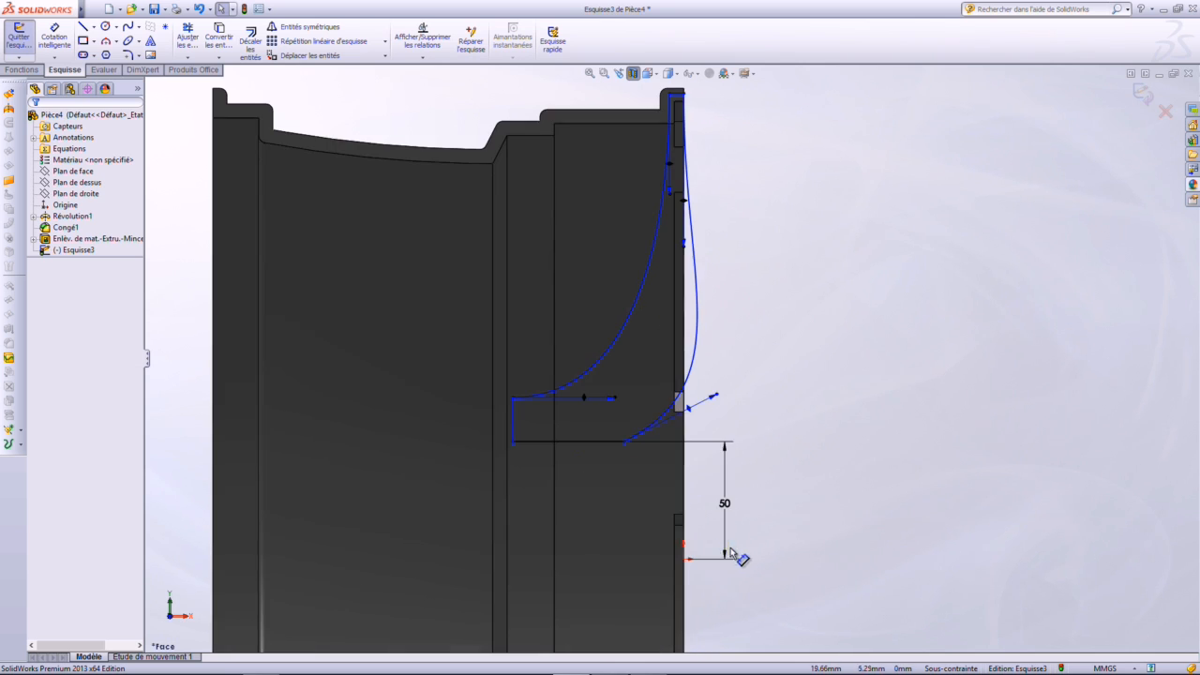
# Draw a horizontal construction line about 69 mm long from the origin into the rim, and exit the sketch
pyautogui.click(94, 42)
pyautogui.click(94, 26)
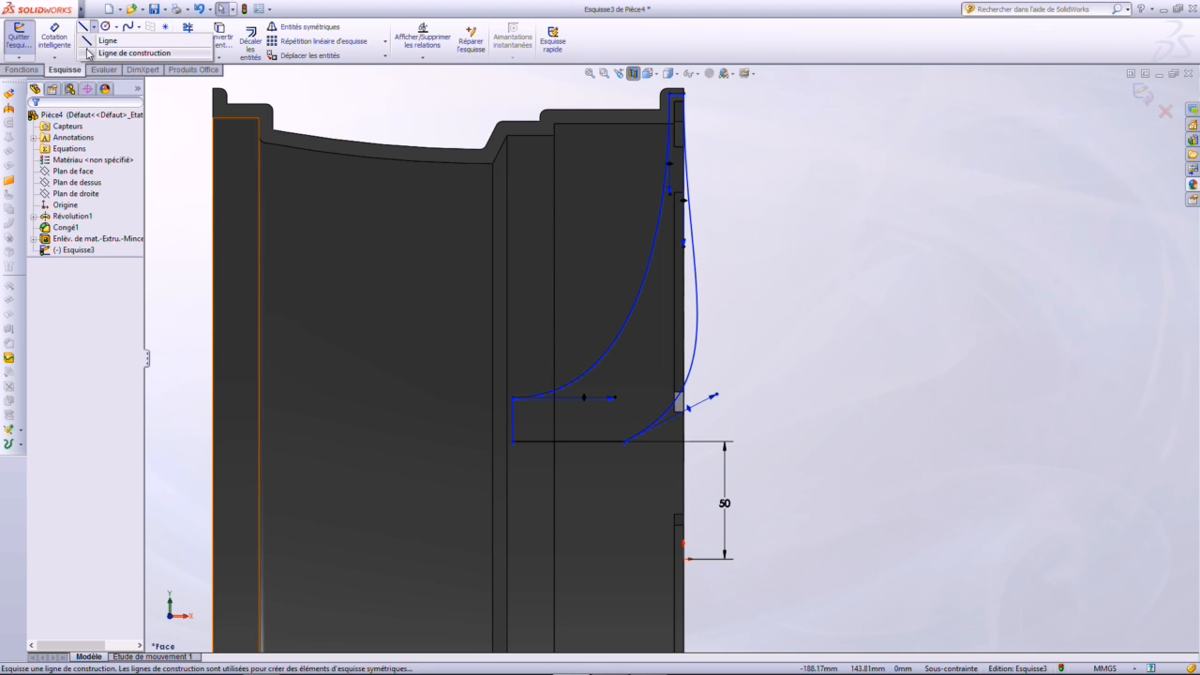
pyautogui.click(131, 53)
pyautogui.click(686, 560)
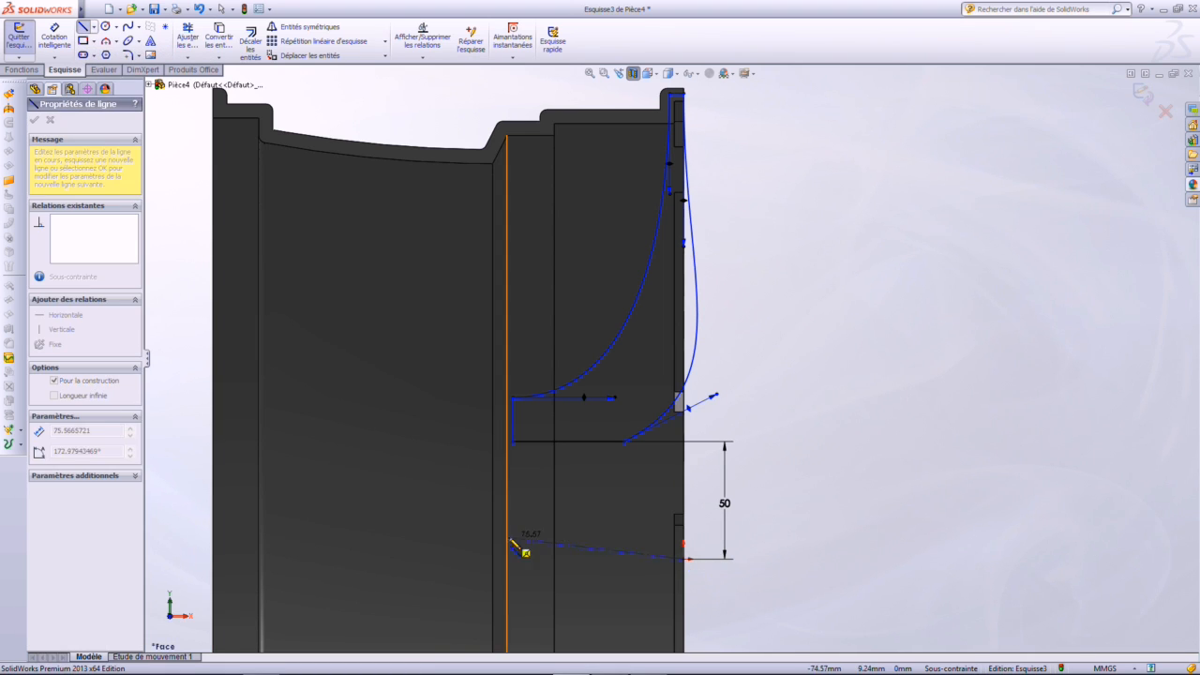
pyautogui.click(523, 559)
pyautogui.press('Escape')
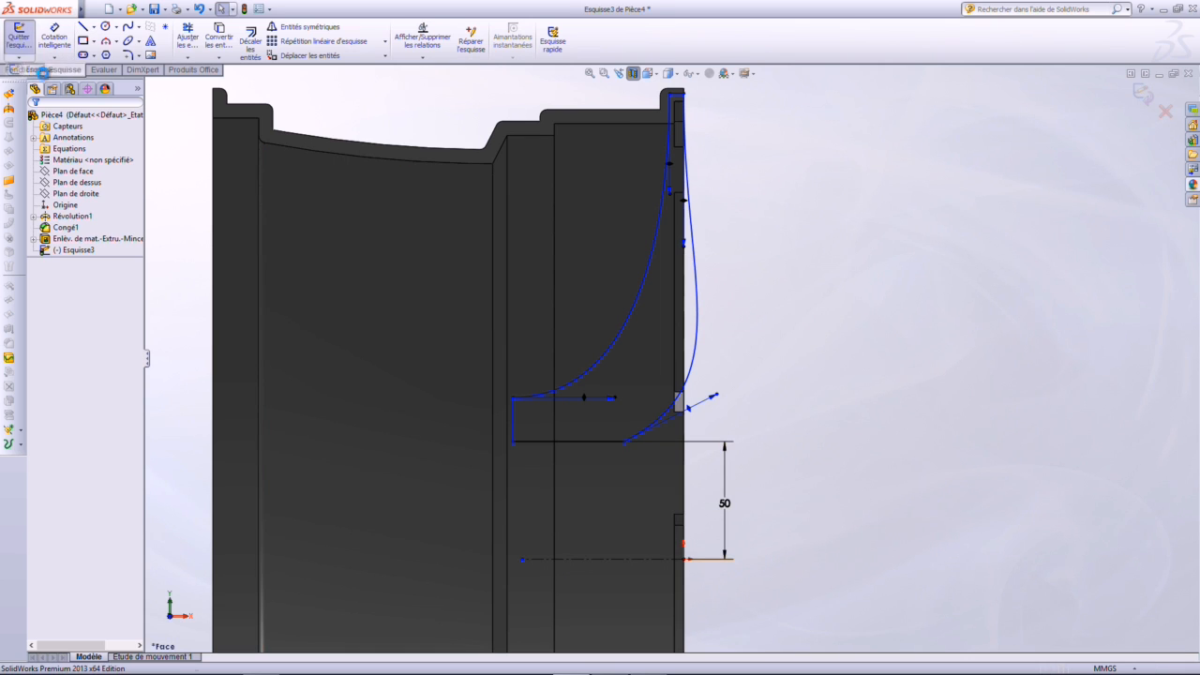
pyautogui.click(19, 35)
# Revolve the disc profile 360° about the horizontal construction line, with merging of the result turned off
pyautogui.scroll(3, 914, 387)
pyautogui.moveTo(929, 436); pyautogui.dragTo(757, 506, button='middle')
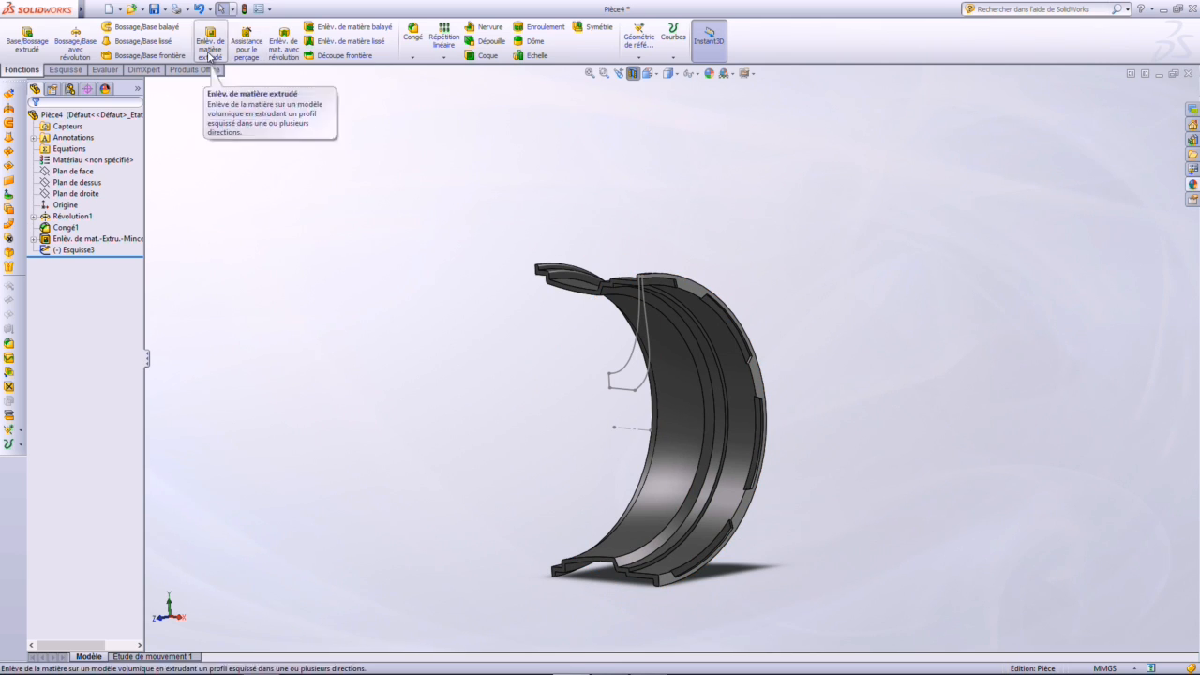
pyautogui.click(74, 47)
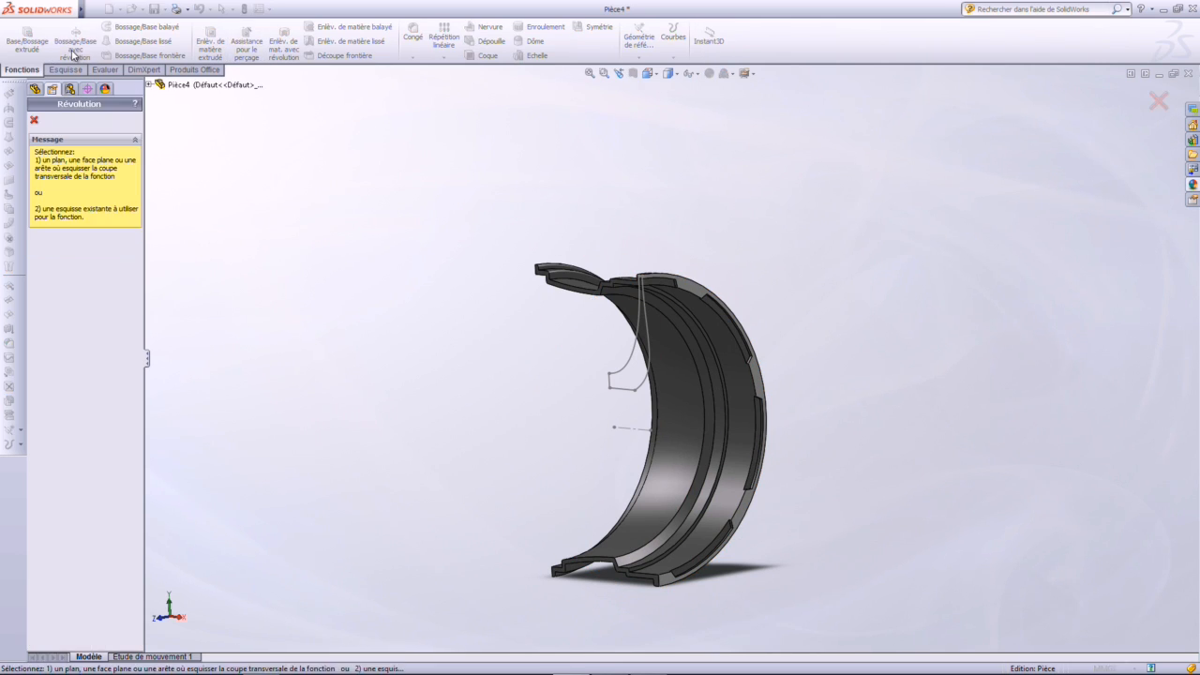
pyautogui.click(630, 433)
pyautogui.scroll(-3, 618, 430)
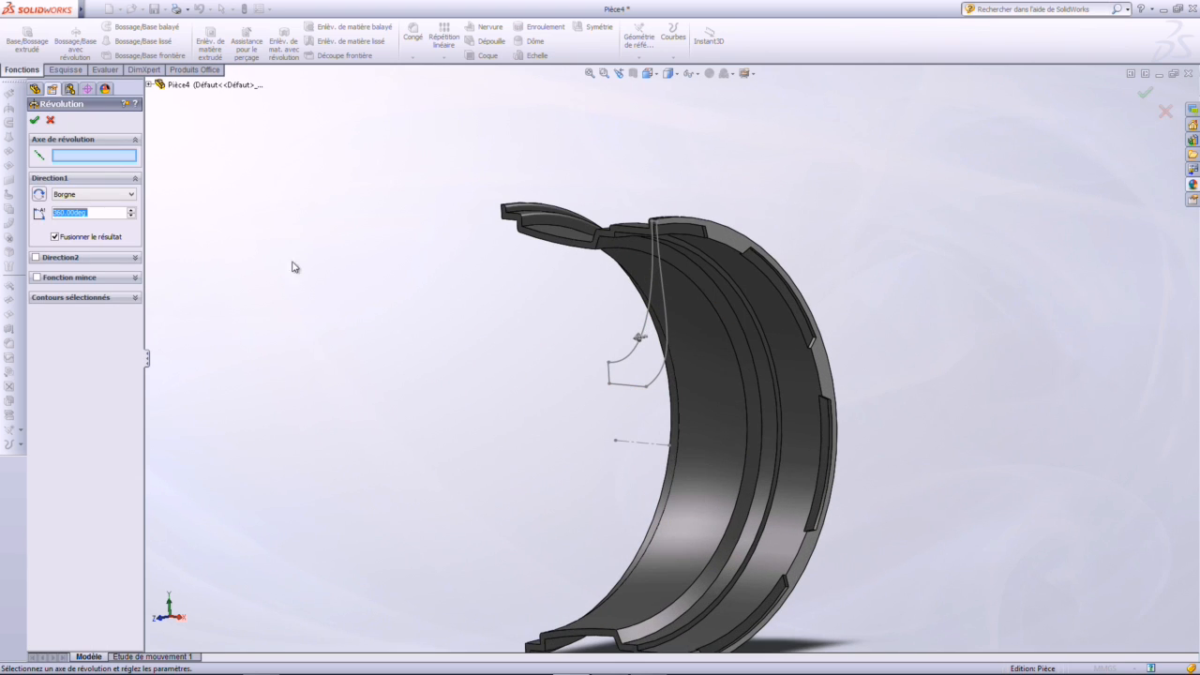
pyautogui.click(649, 446)
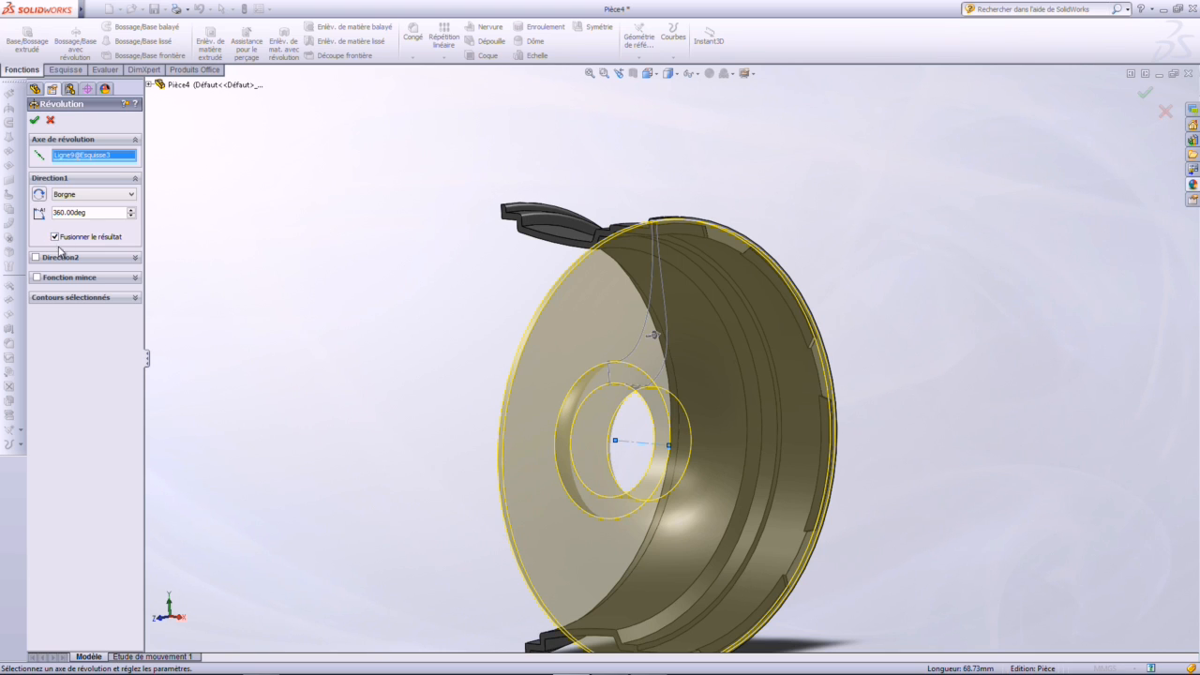
pyautogui.click(35, 120)
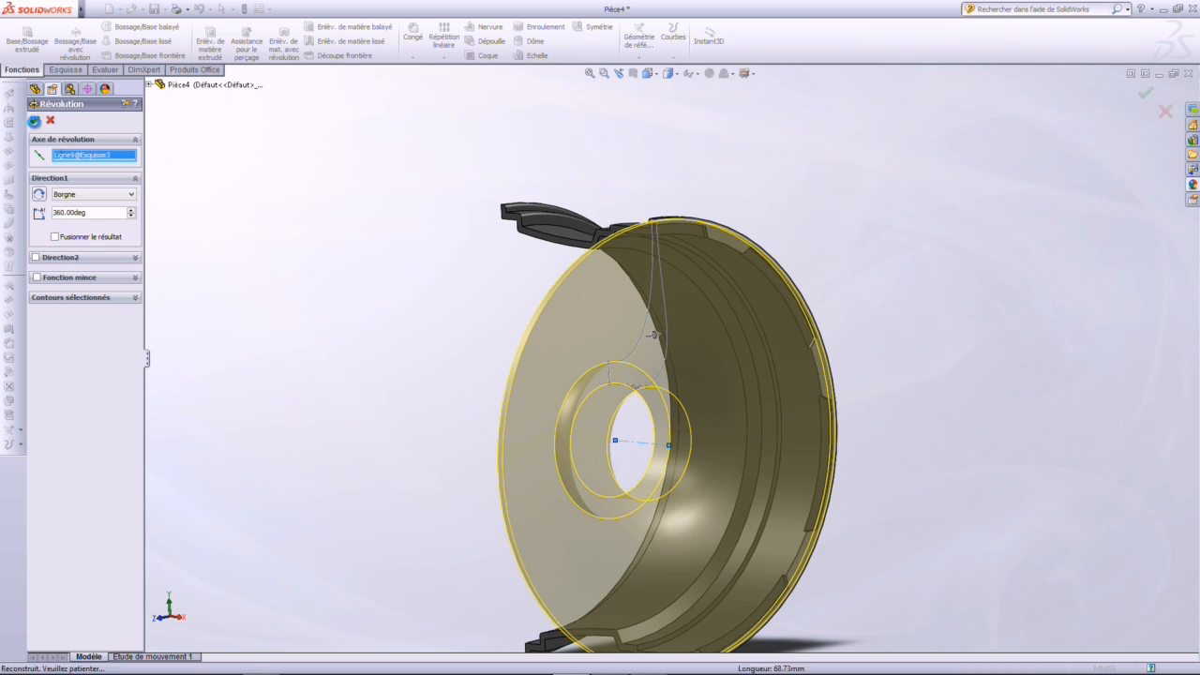
# Examine the part's solid bodies and highlight the revolved disc's separate body
pyautogui.click(64, 148)
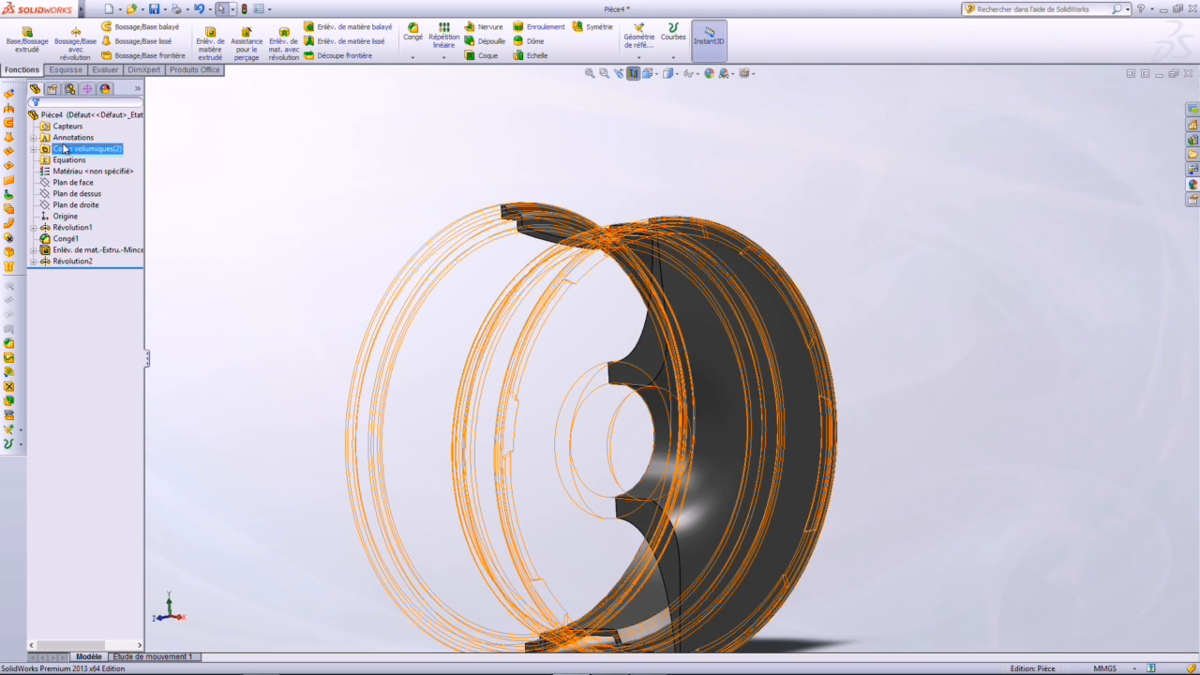
pyautogui.click(34, 148)
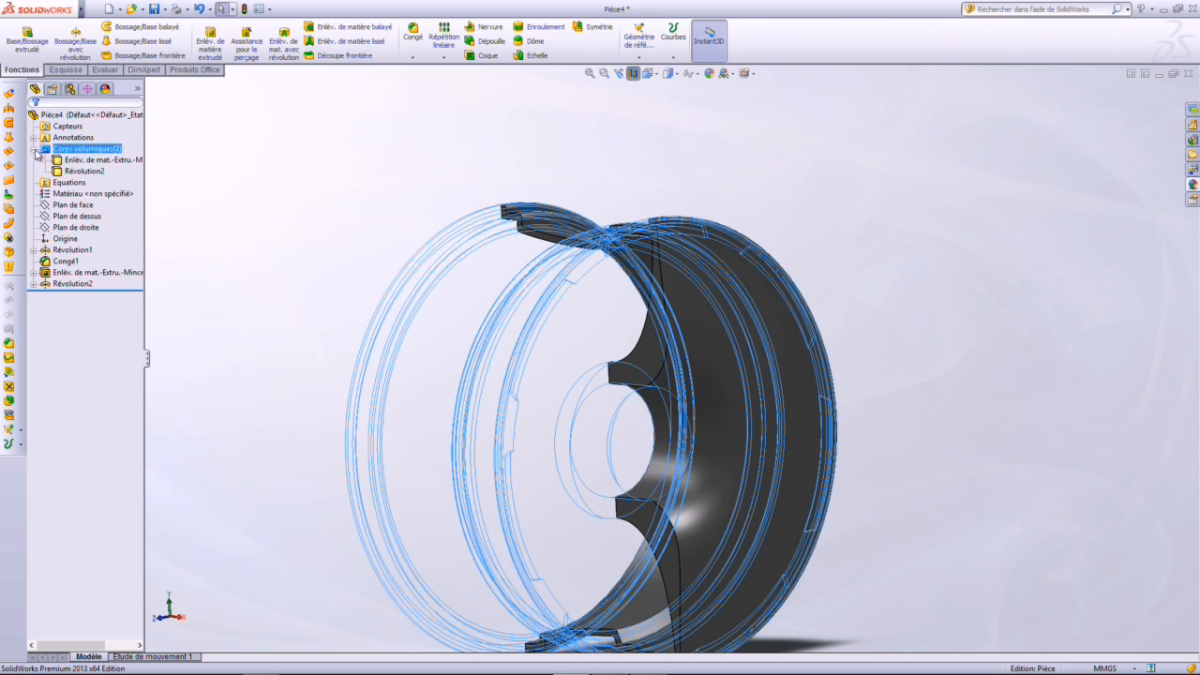
pyautogui.click(83, 170)
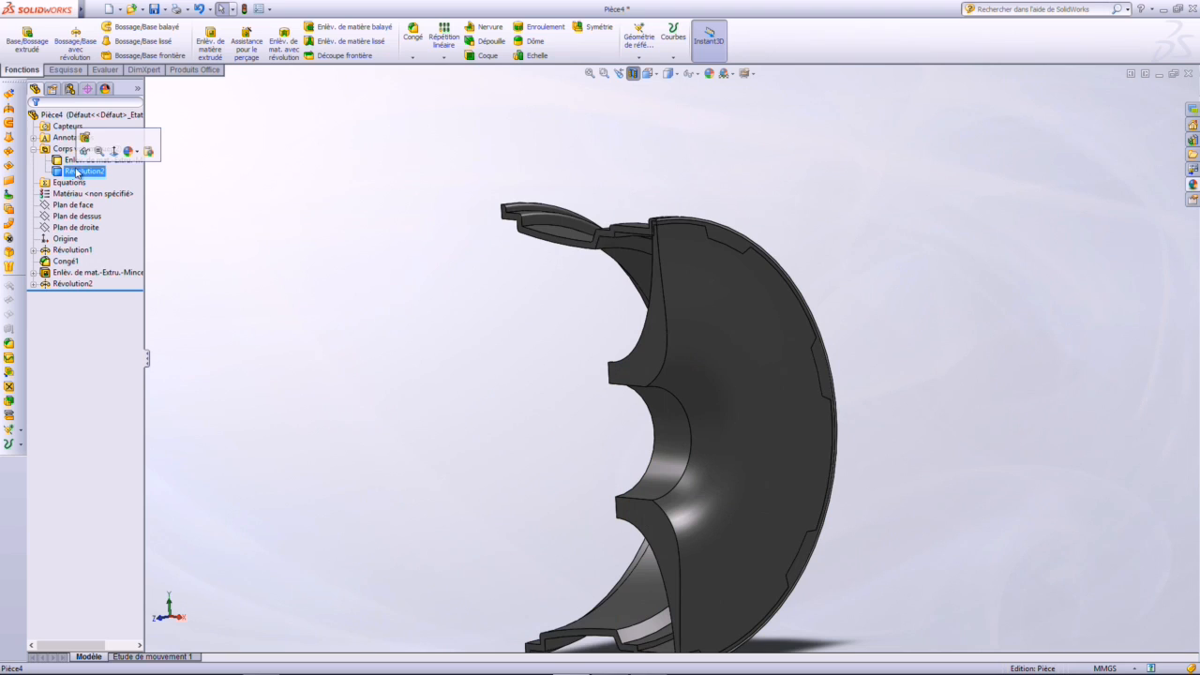
pyautogui.click(34, 149)
pyautogui.click(343, 254)
# Turn off the section view and show the whole wheel in the right view
pyautogui.scroll(1, 454, 340)
pyautogui.moveTo(458, 339); pyautogui.dragTo(735, 465, button='middle')
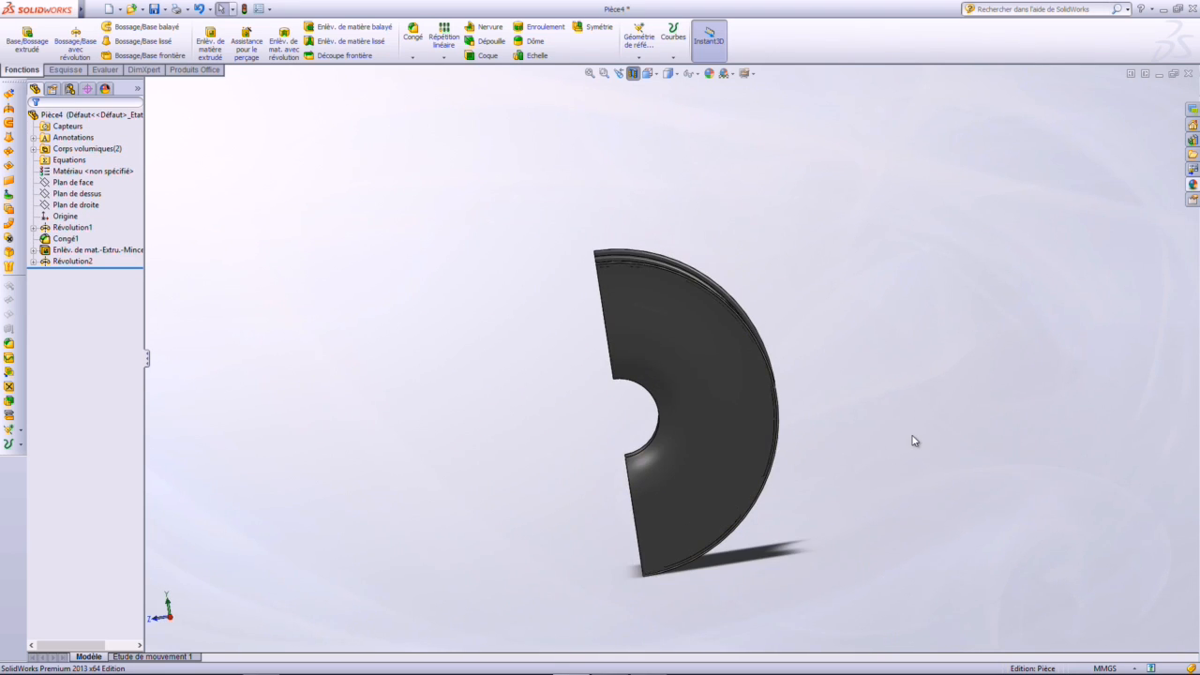
pyautogui.click(633, 73)
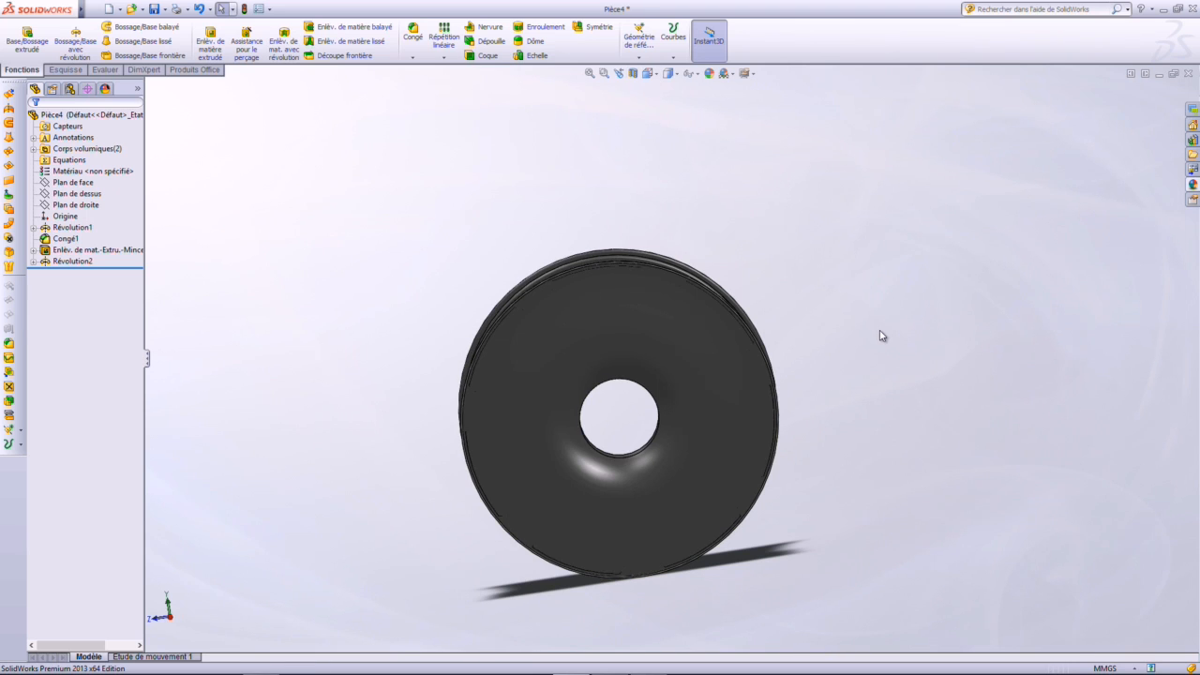
pyautogui.hotkey('ctrl', '4')
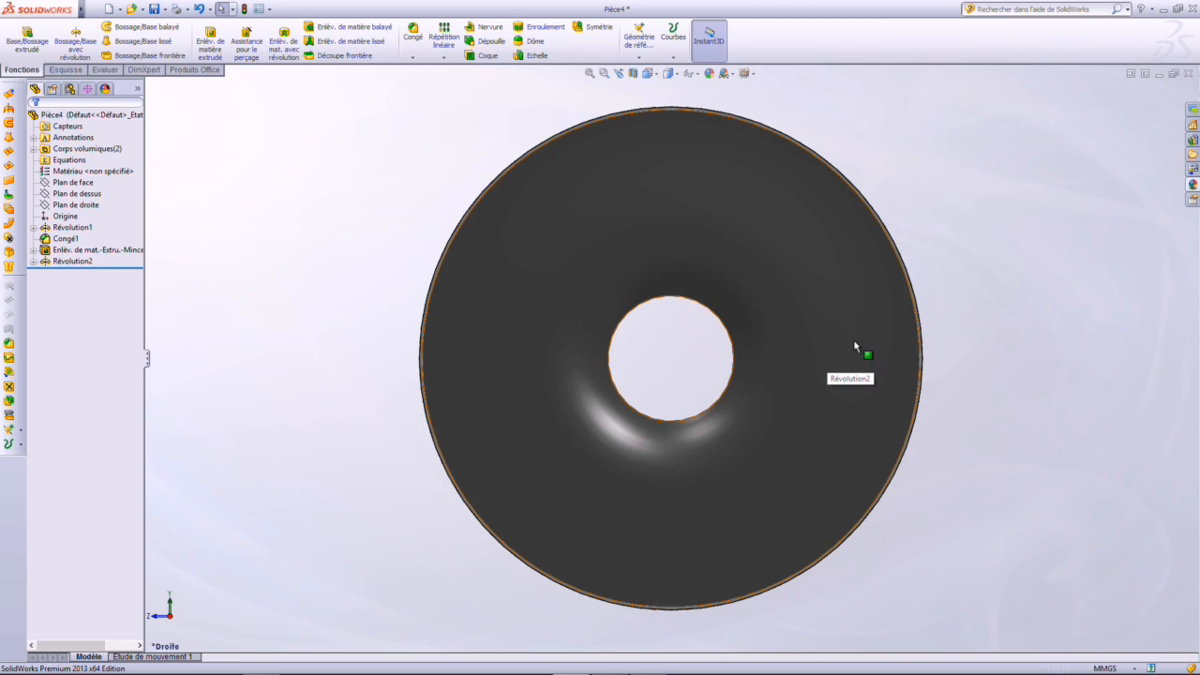
# Start a sketch on the right plane and draw a vertical construction line from the origin up to the disc's outer edge
pyautogui.click(67, 184)
pyautogui.click(76, 205)
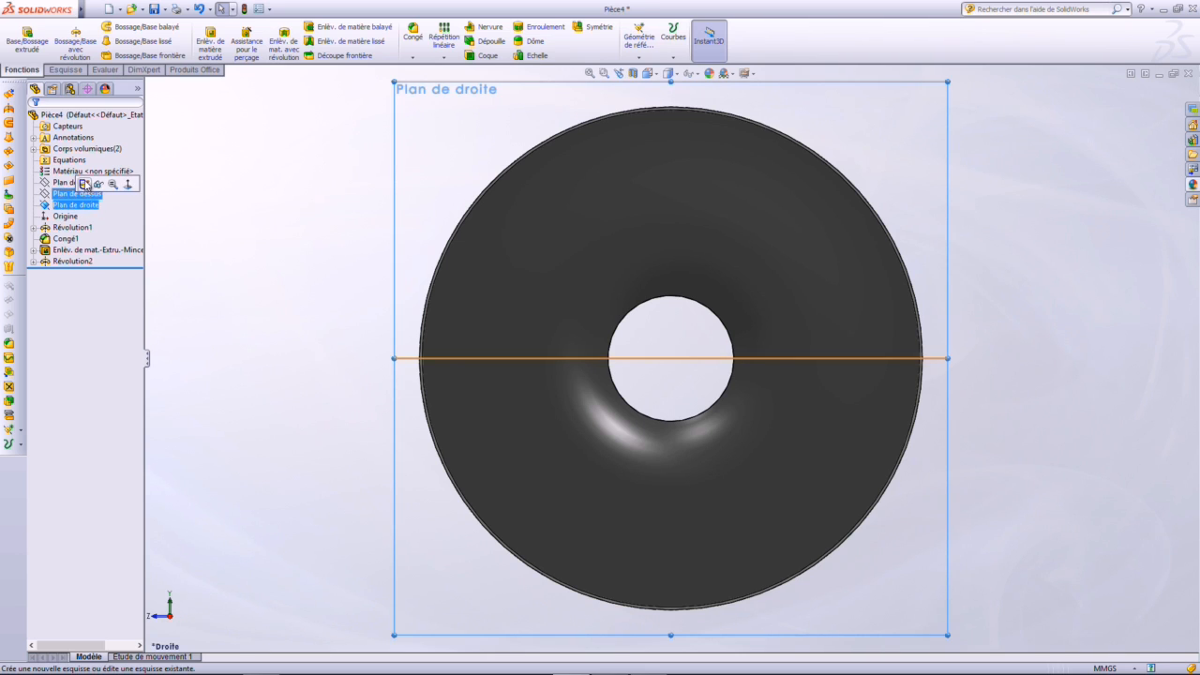
pyautogui.click(86, 184)
pyautogui.click(1030, 236)
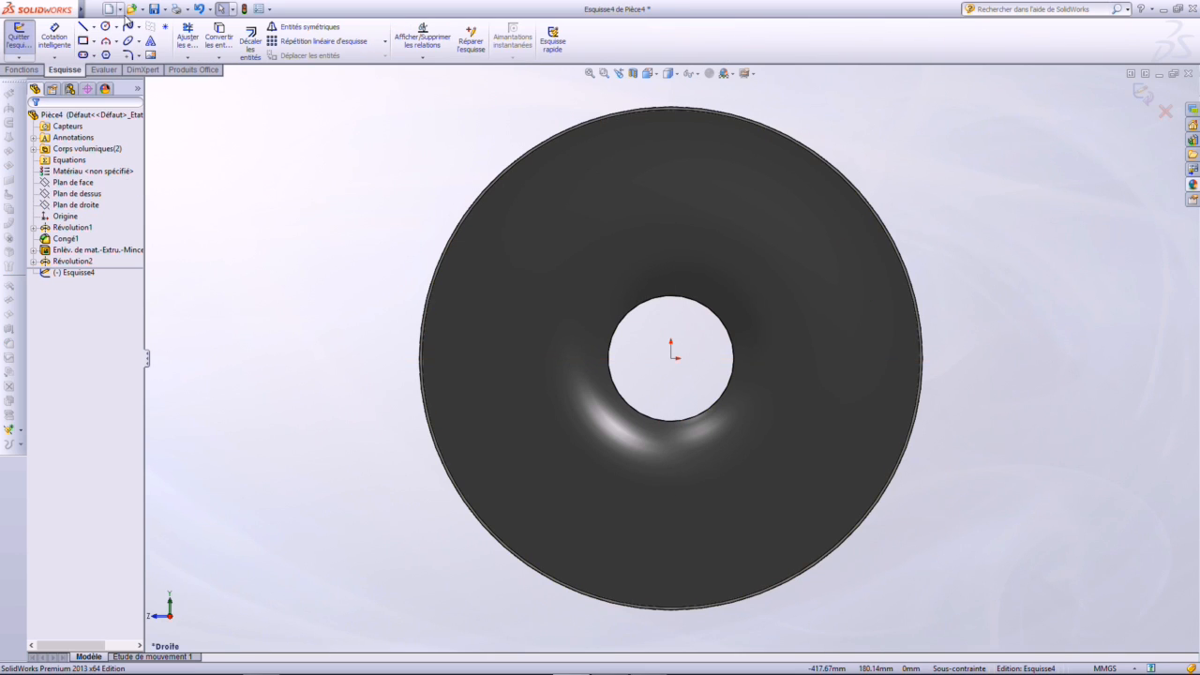
pyautogui.click(95, 26)
pyautogui.click(122, 49)
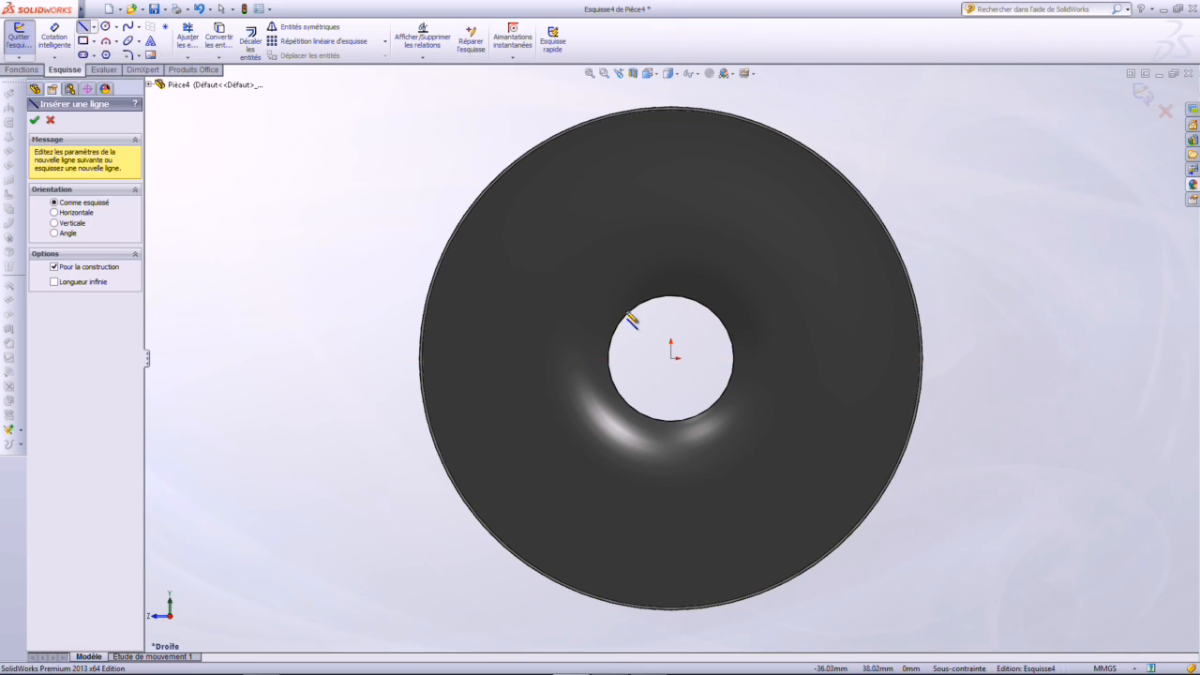
pyautogui.click(670, 358)
pyautogui.click(671, 107)
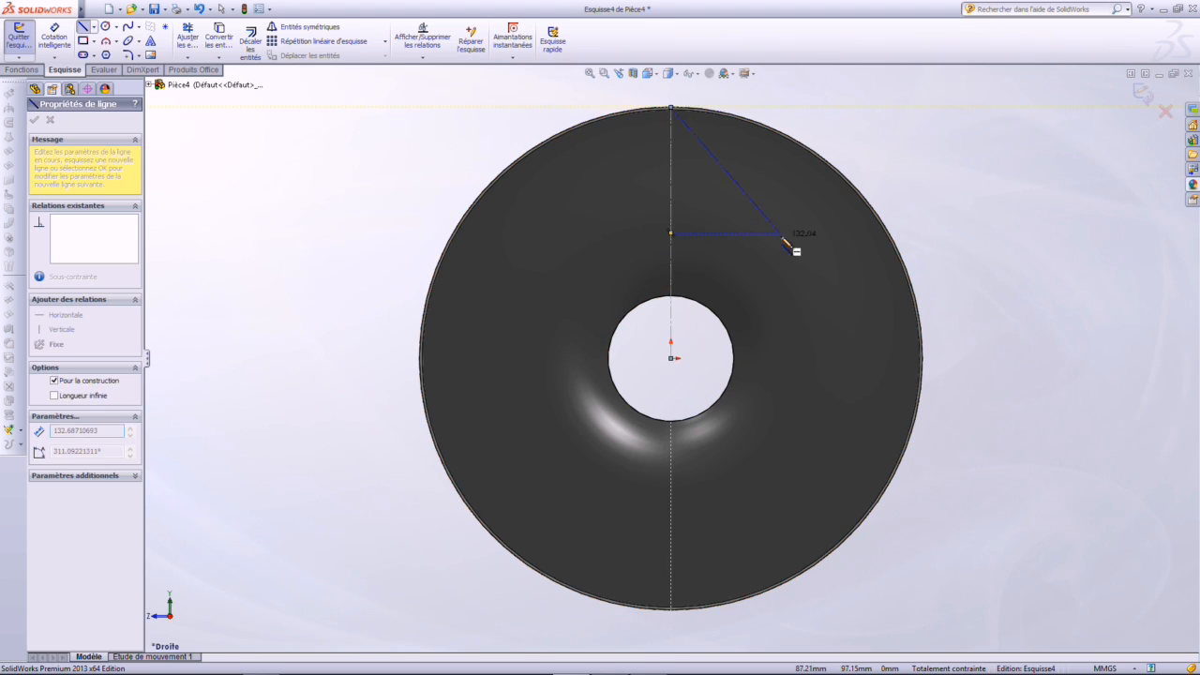
pyautogui.press('Escape')
# Draw a second construction line from the origin to the disc's outer edge, slanted about 33° from the vertical one
pyautogui.click(671, 358)
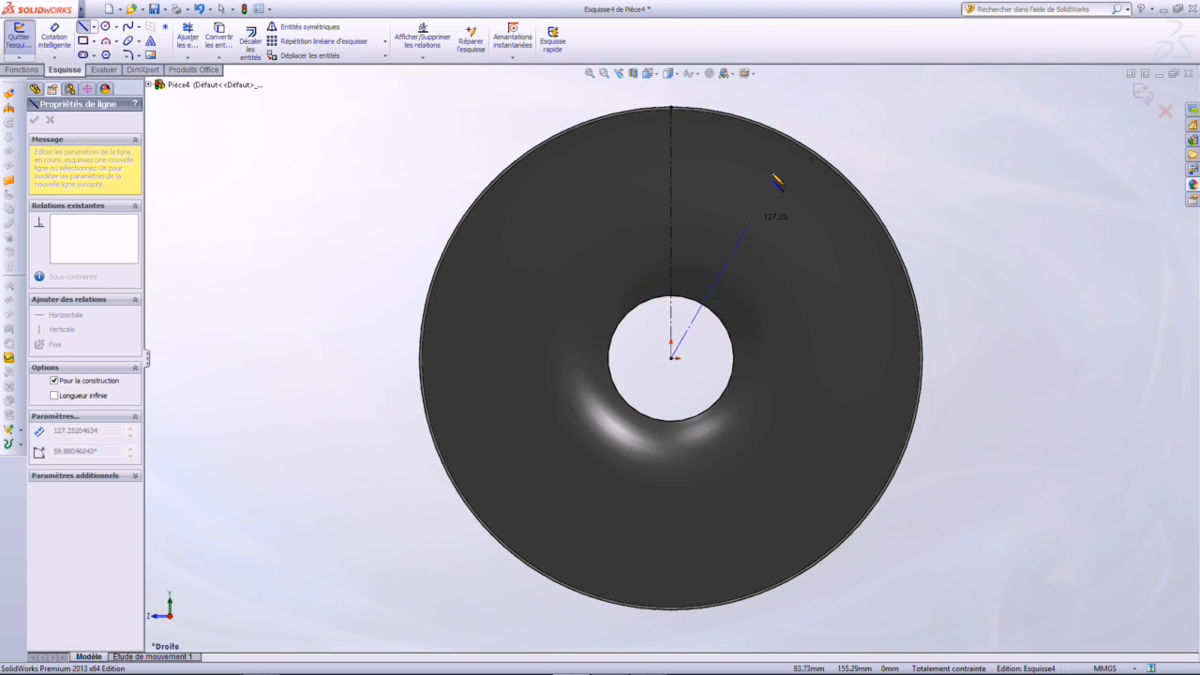
pyautogui.click(807, 147)
pyautogui.press('Escape')
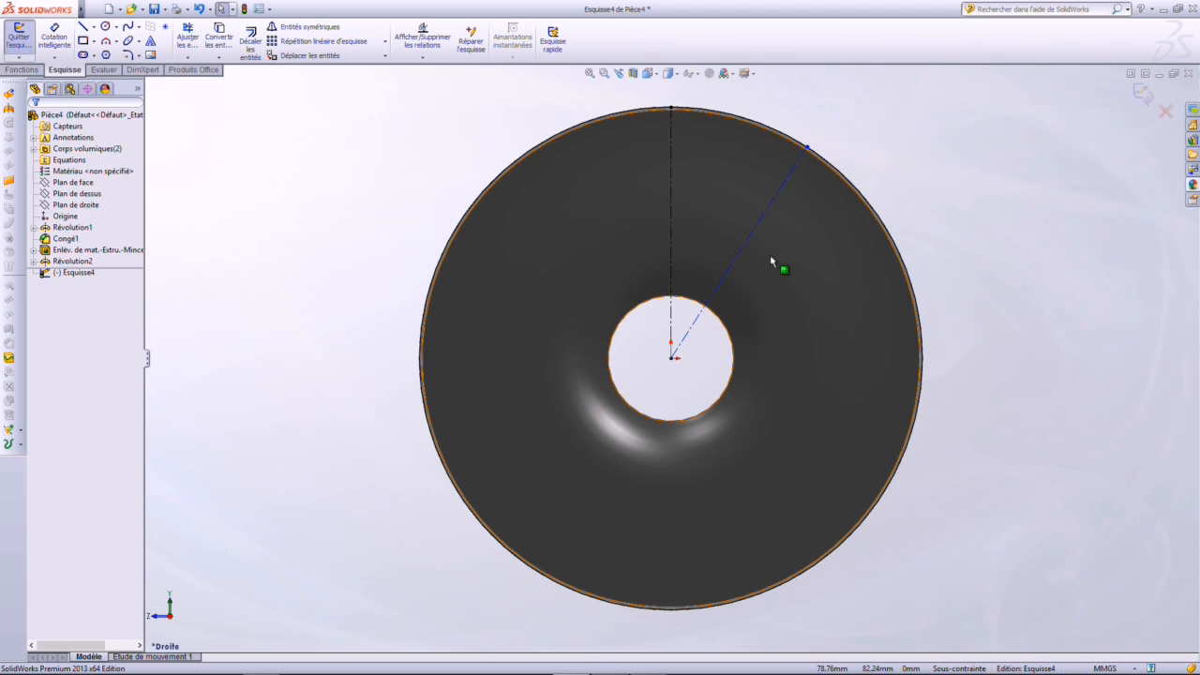
# Dimension the angle between the two construction lines with the equation =360/14
pyautogui.click(55, 36)
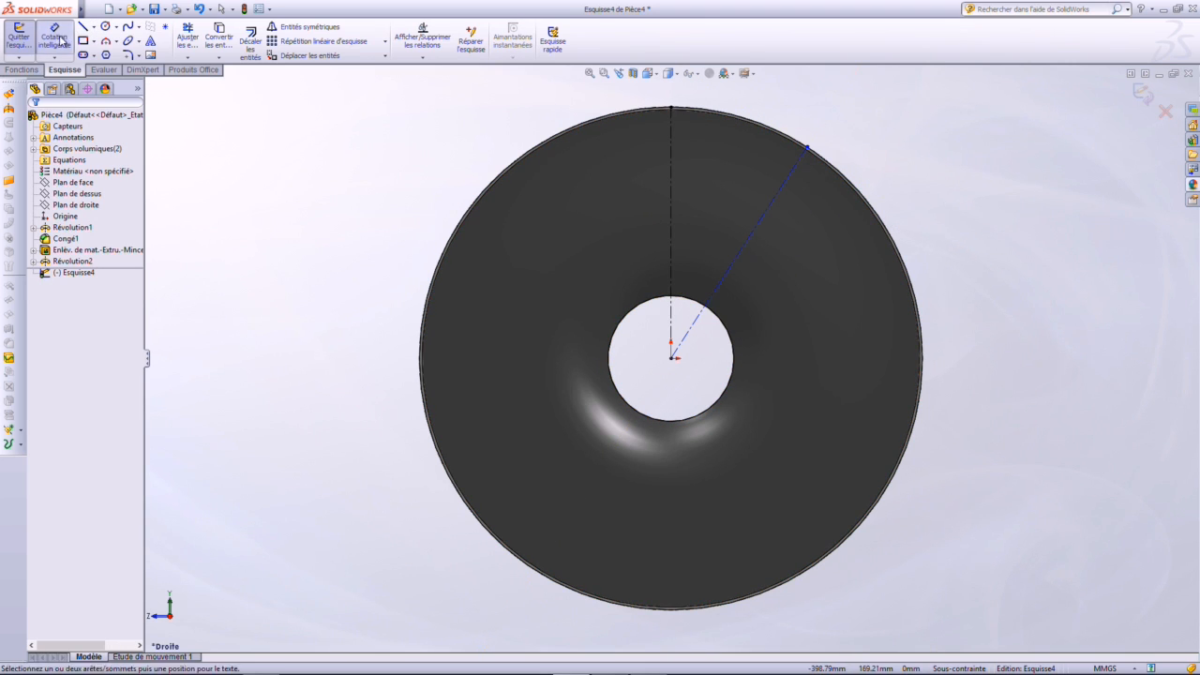
pyautogui.click(672, 275)
pyautogui.click(716, 287)
pyautogui.click(710, 270)
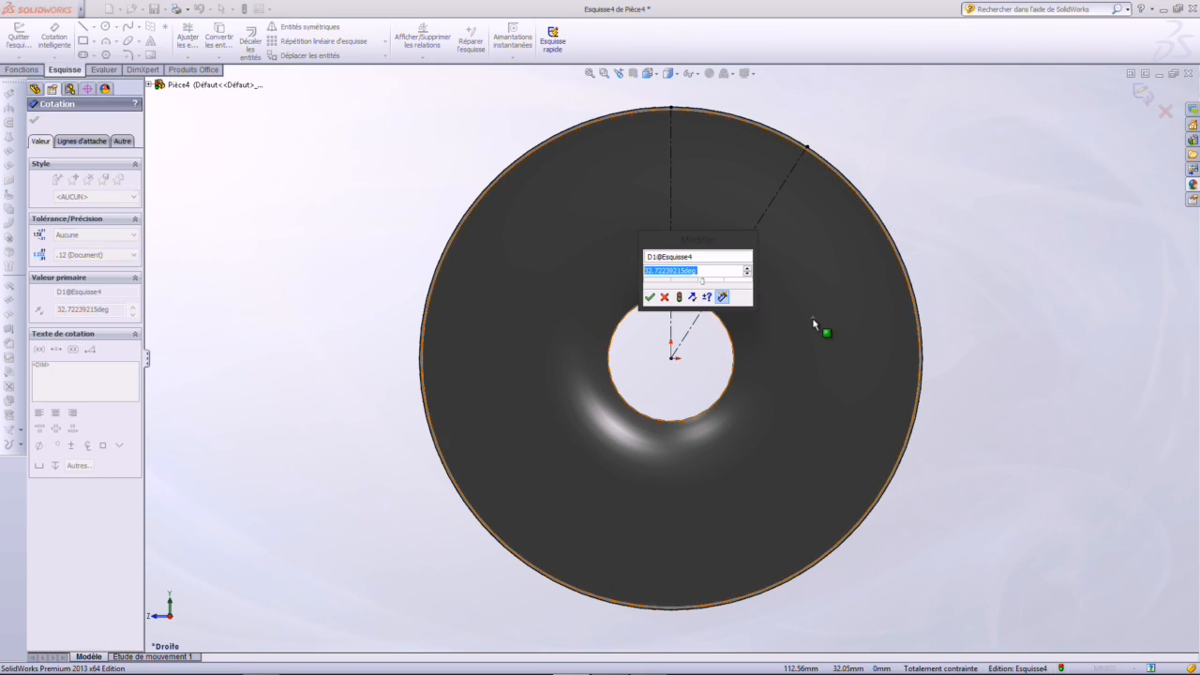
pyautogui.write('=')
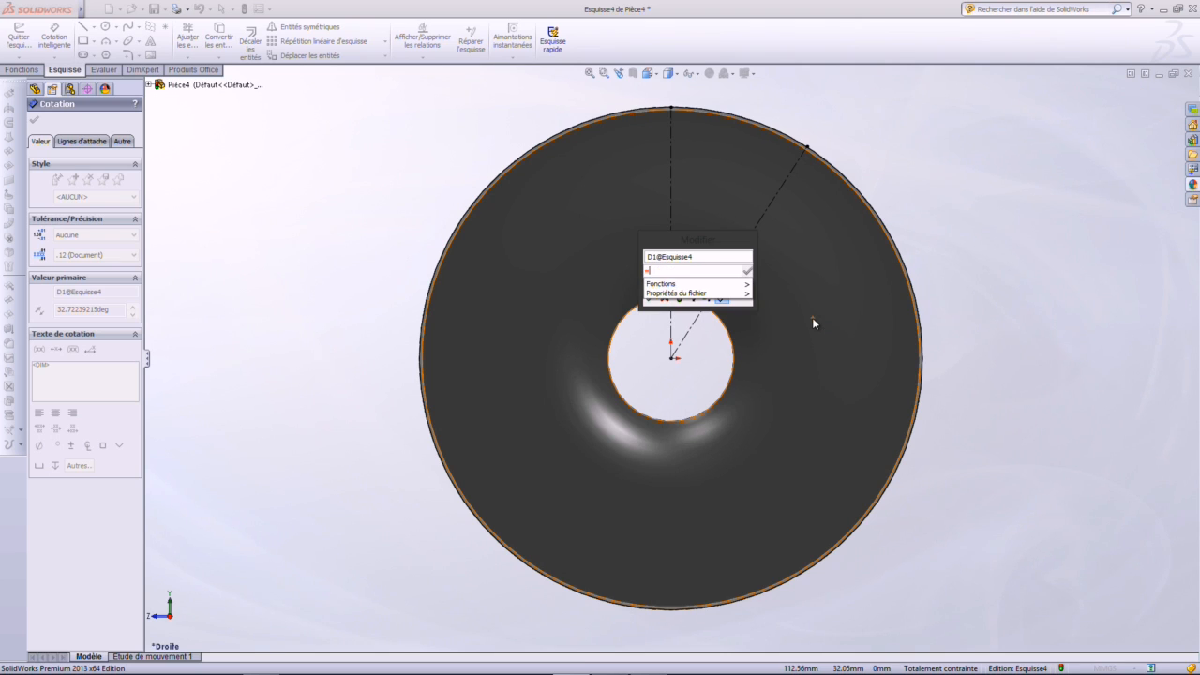
pyautogui.write('360/14')
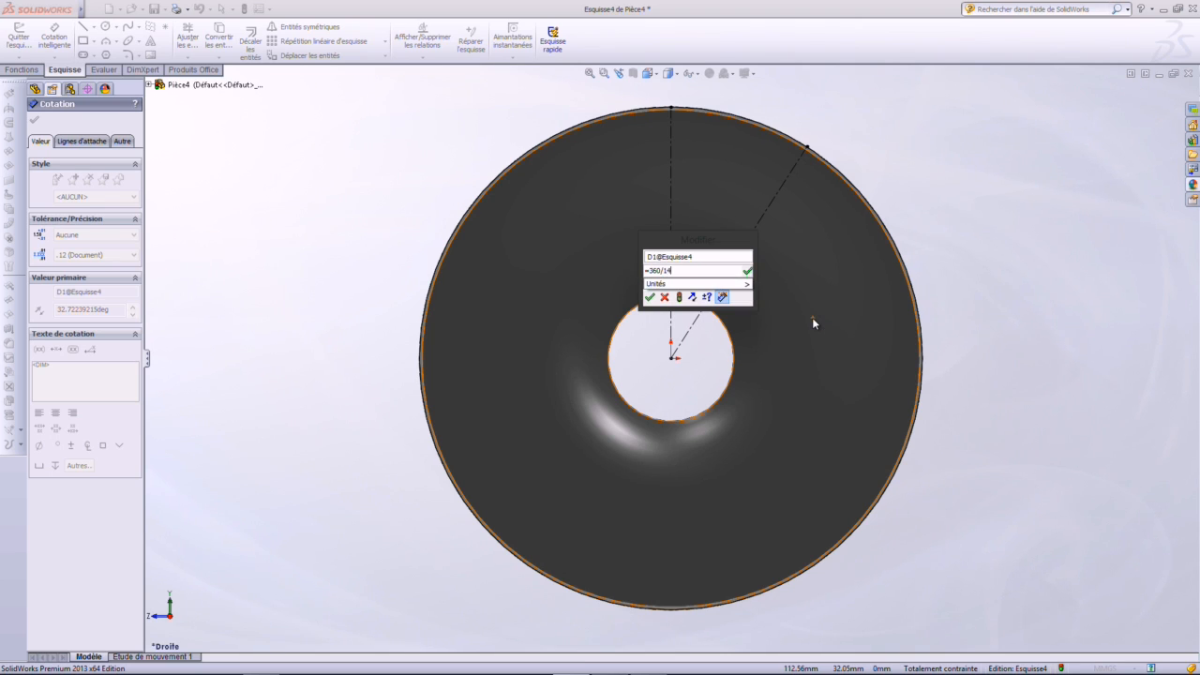
pyautogui.press('Return')
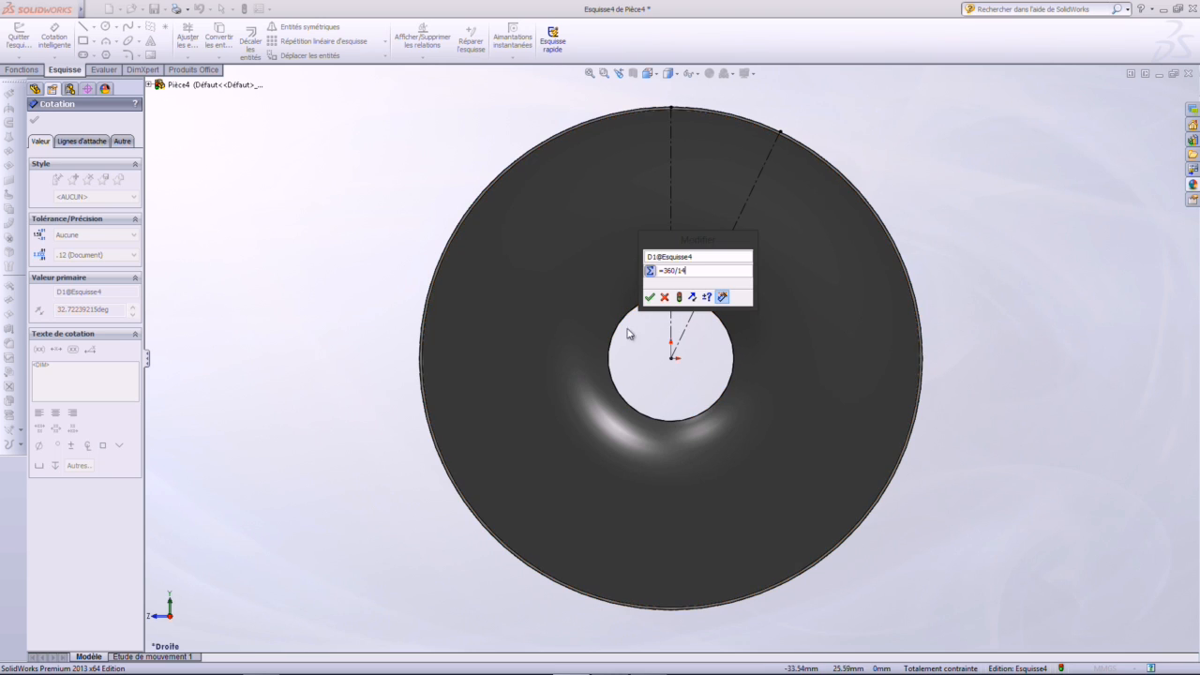
pyautogui.click(651, 297)
pyautogui.click(1078, 299)
# Draw a circle centred on the origin with a radius of about 197.8 mm, along the disc's outer rim edge
pyautogui.scroll(2, 979, 241)
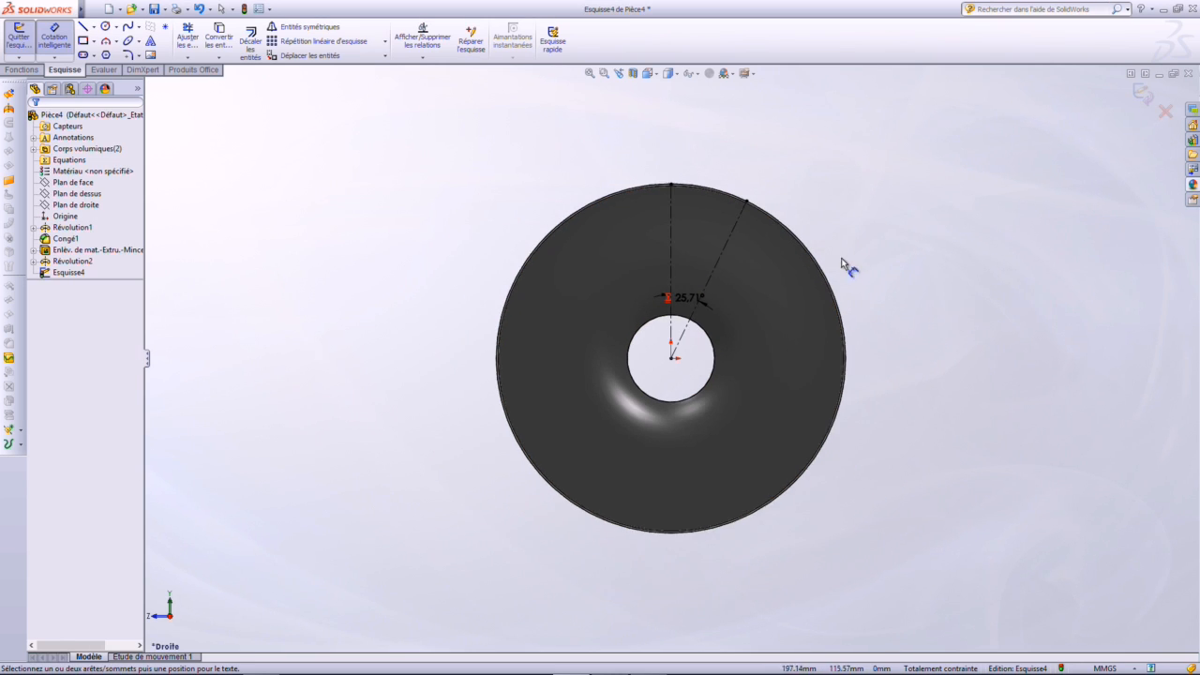
pyautogui.scroll(-2, 841, 260)
pyautogui.scroll(-1, 601, 226)
pyautogui.scroll(-1, 618, 187)
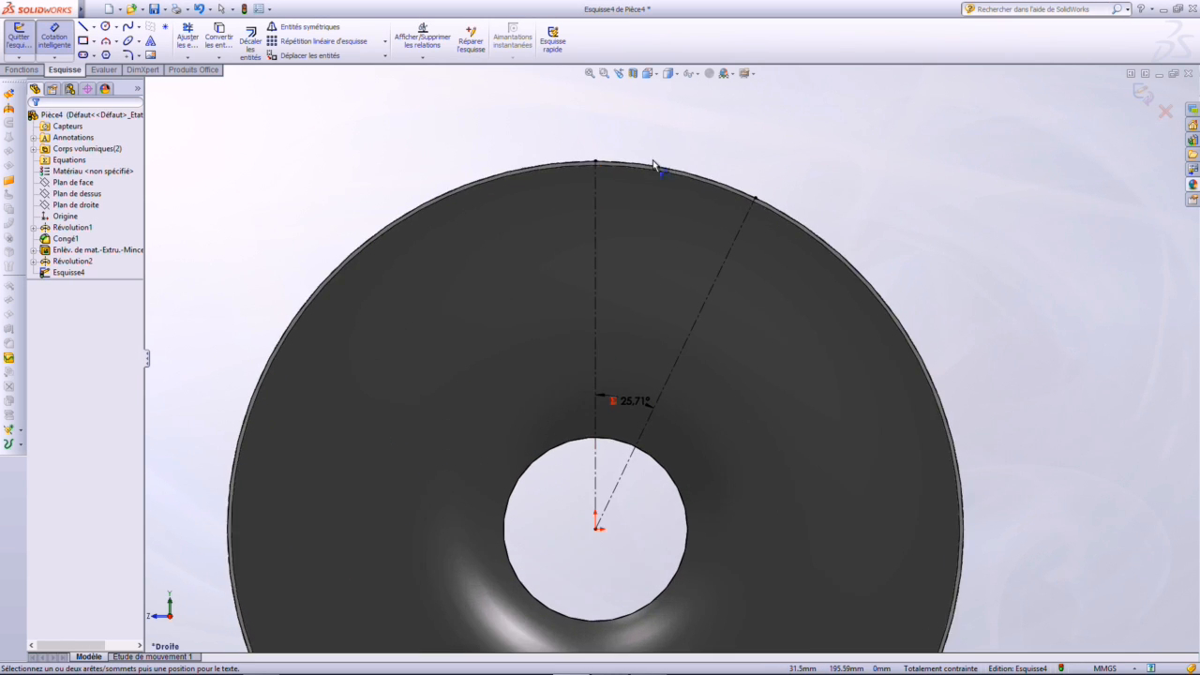
pyautogui.scroll(-1, 682, 221)
pyautogui.scroll(-1, 647, 211)
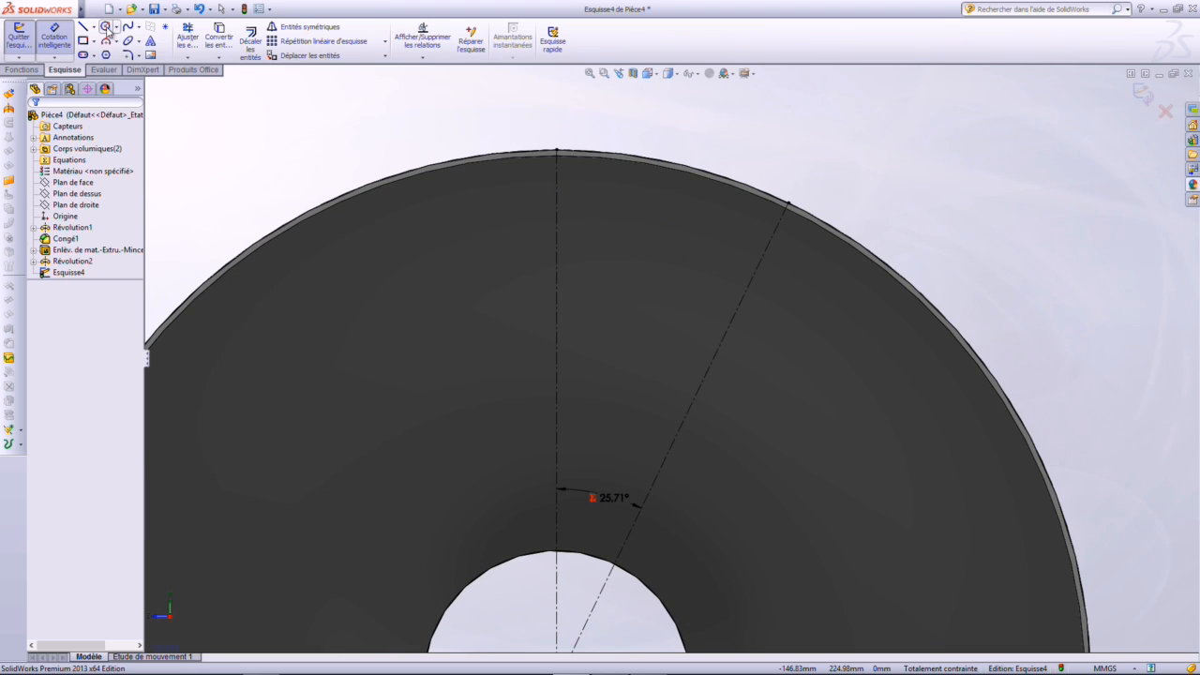
pyautogui.click(106, 27)
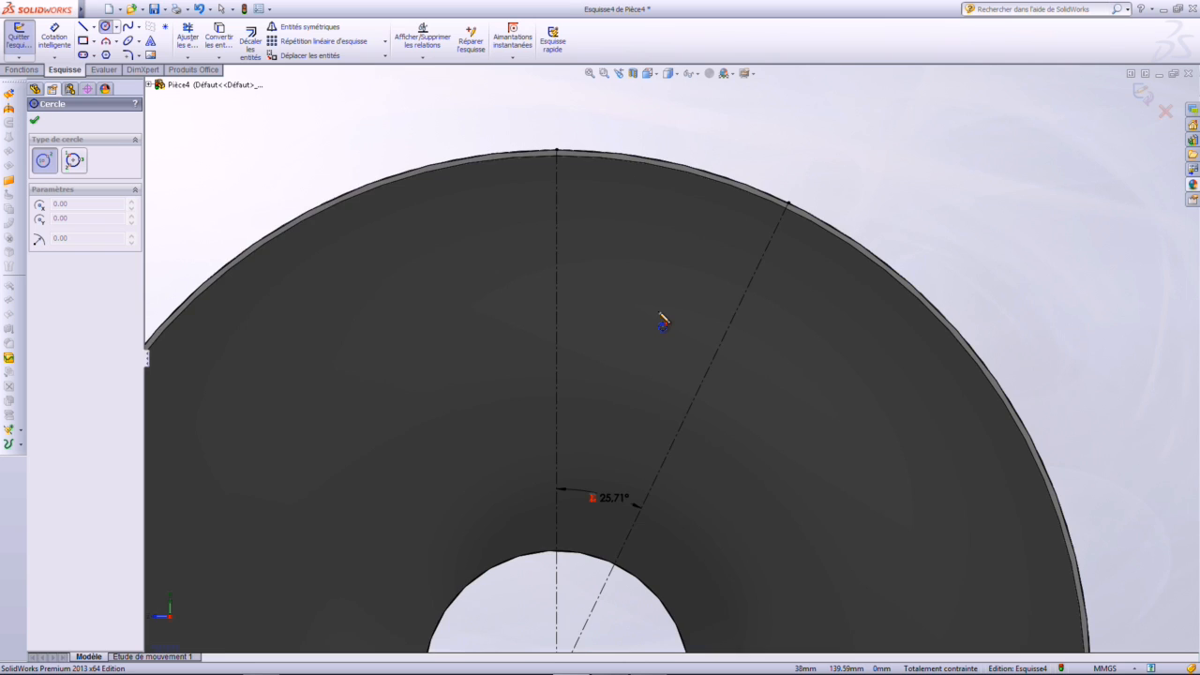
pyautogui.scroll(1, 663, 322)
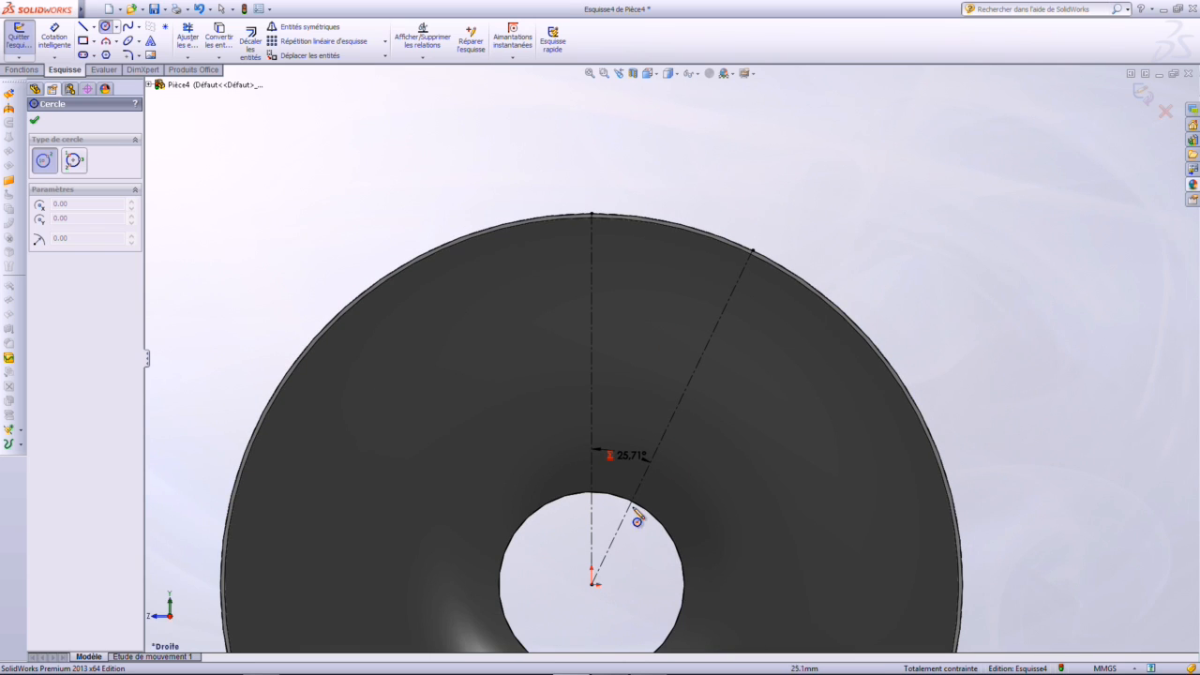
pyautogui.click(589, 589)
pyautogui.scroll(-1, 689, 257)
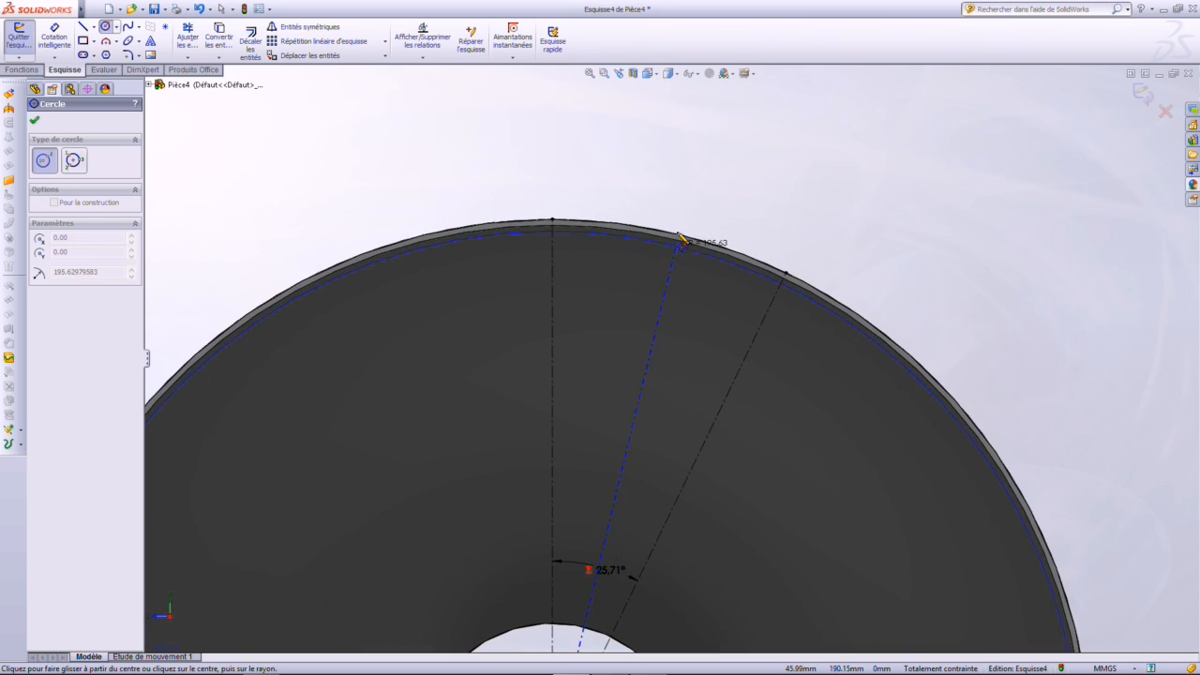
pyautogui.click(671, 250)
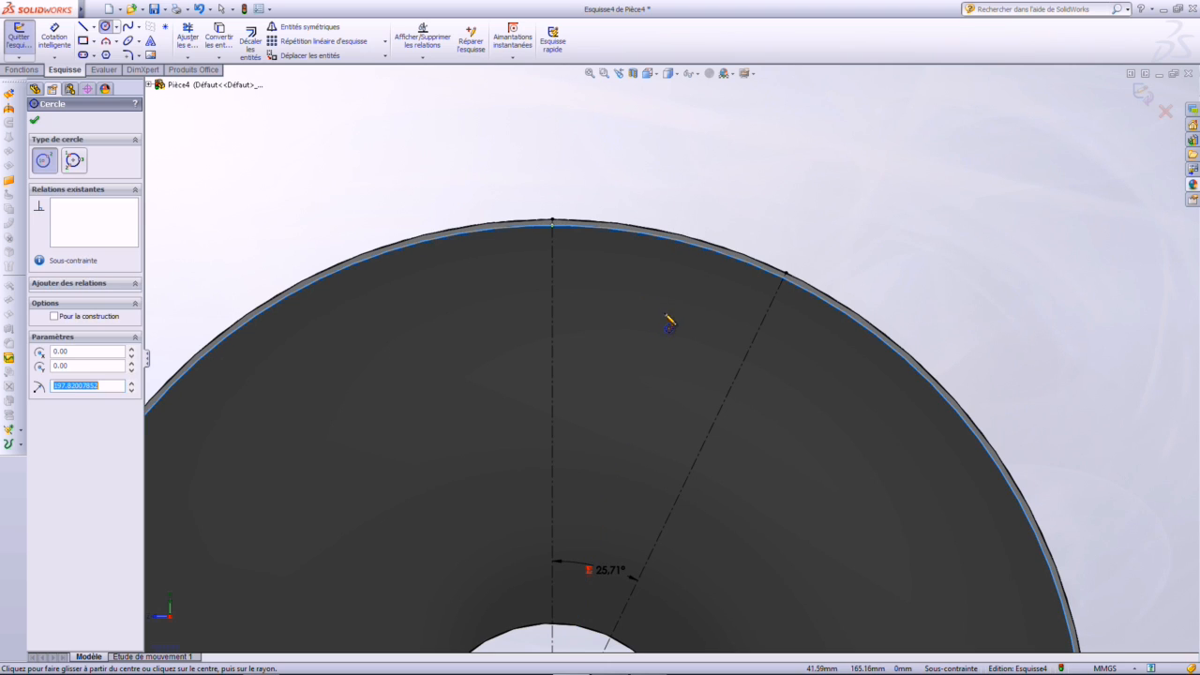
# Draw a two-point spline from the circle, just beside the vertical construction line, down to that line about 82 mm above the origin
pyautogui.press('Escape')
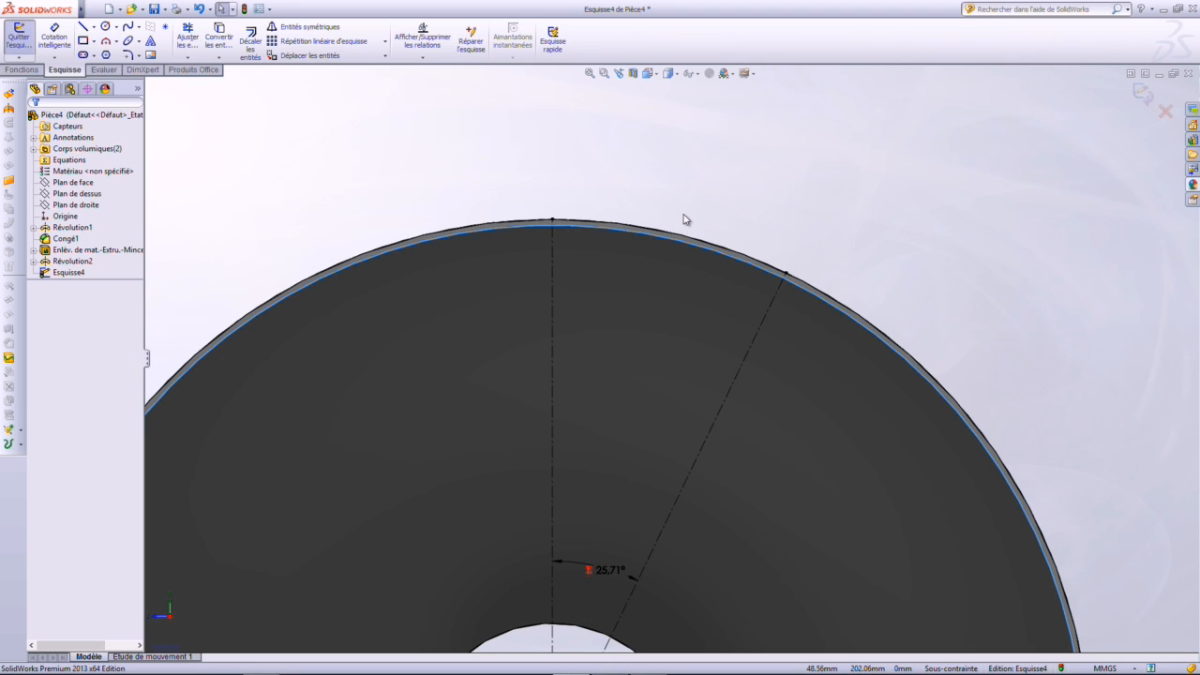
pyautogui.scroll(1, 685, 219)
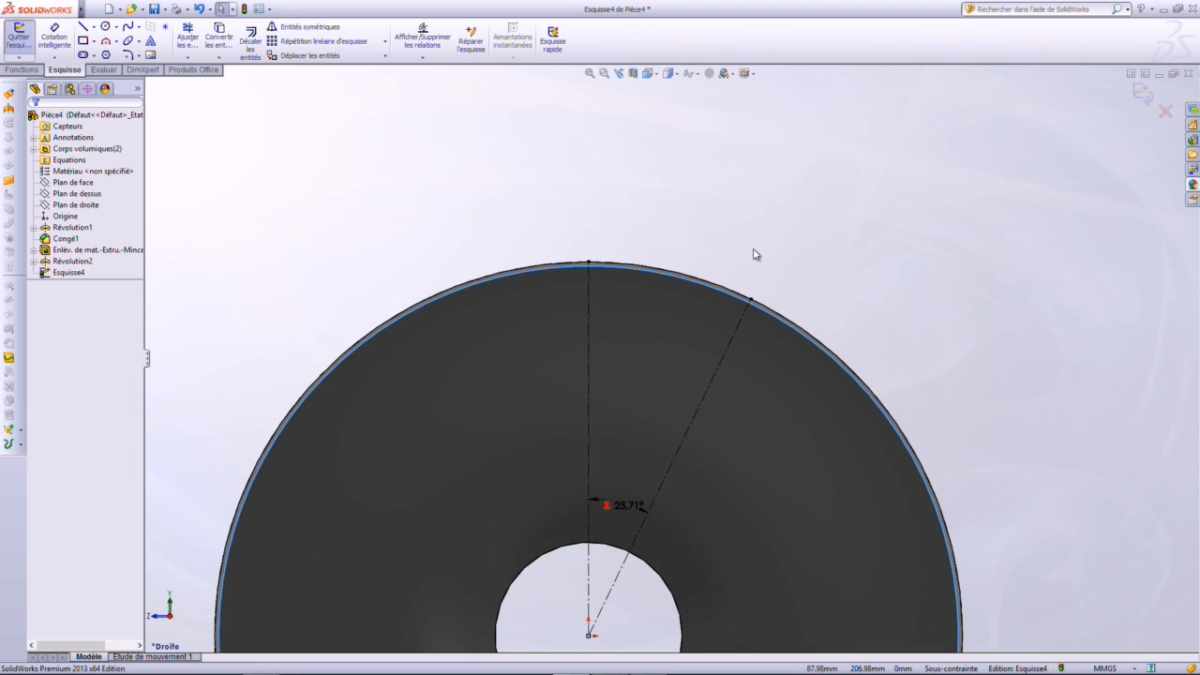
pyautogui.click(131, 29)
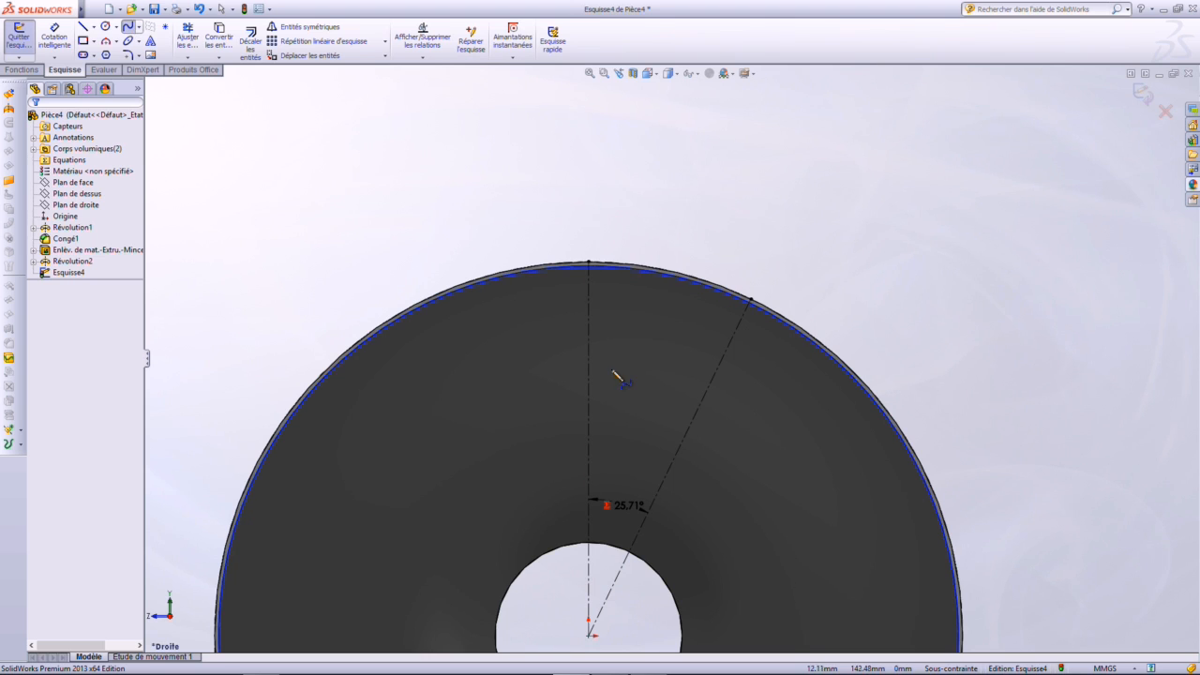
pyautogui.scroll(-2, 616, 375)
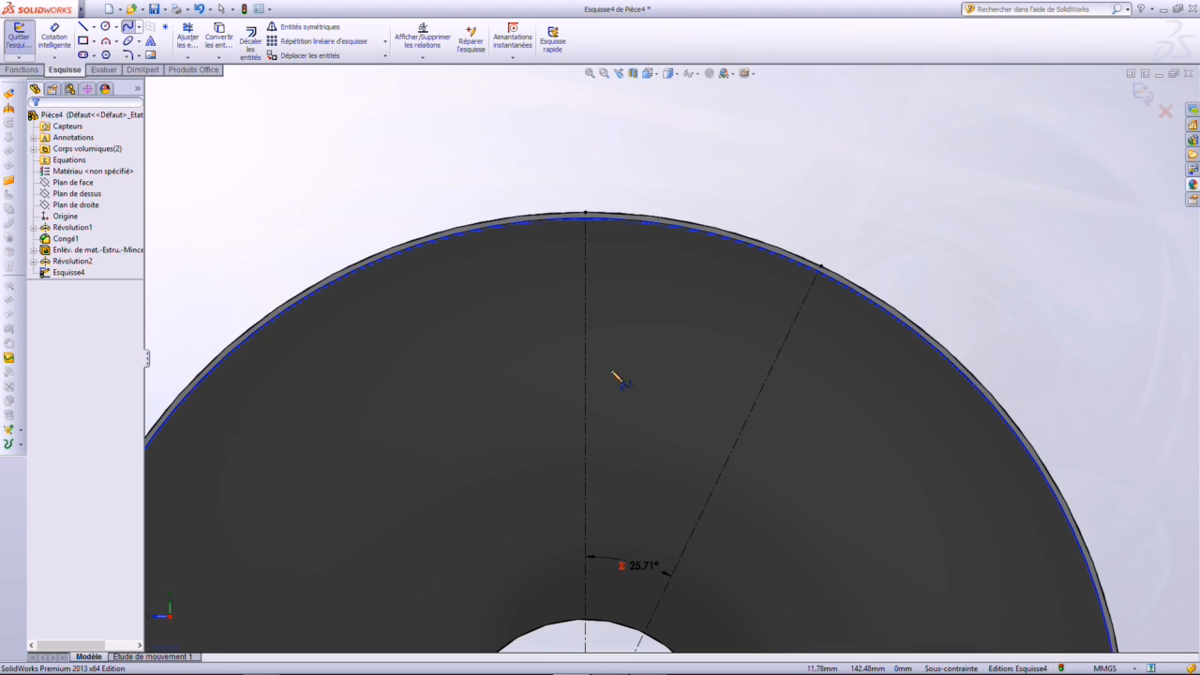
pyautogui.click(632, 225)
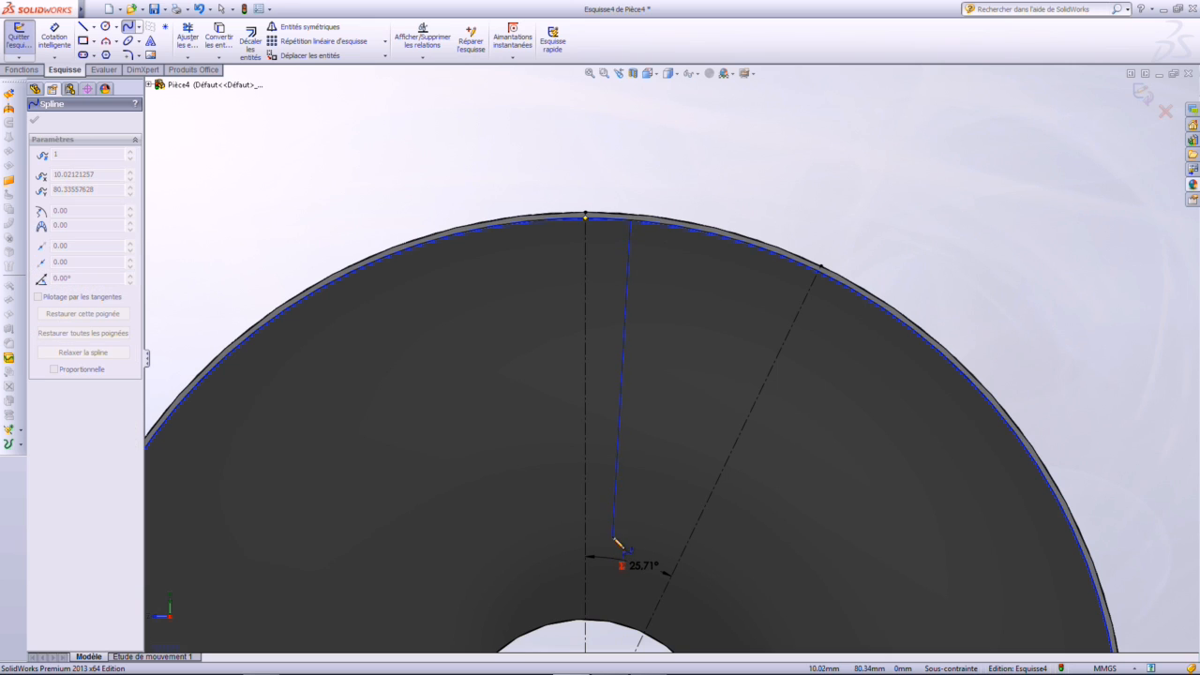
pyautogui.click(586, 532)
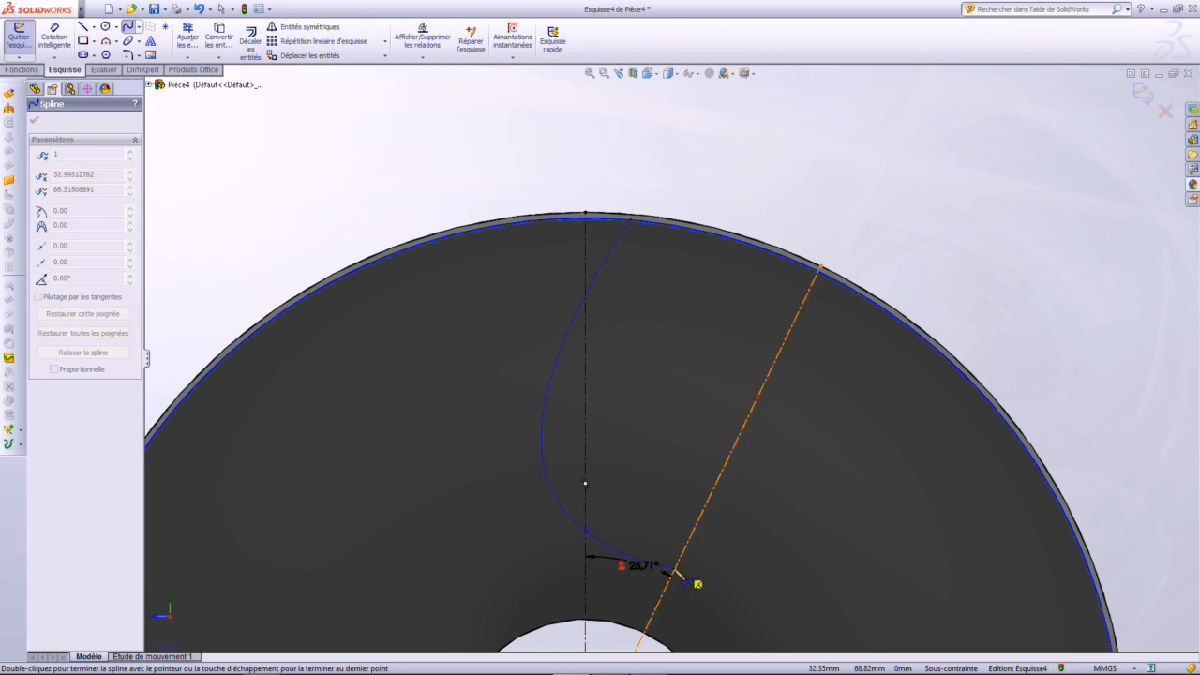
pyautogui.press('Escape')
# Bend the spline with its tangent handles and make the tangent at its lower end horizontal
pyautogui.click(603, 429)
pyautogui.moveTo(602, 410); pyautogui.dragTo(625, 533)
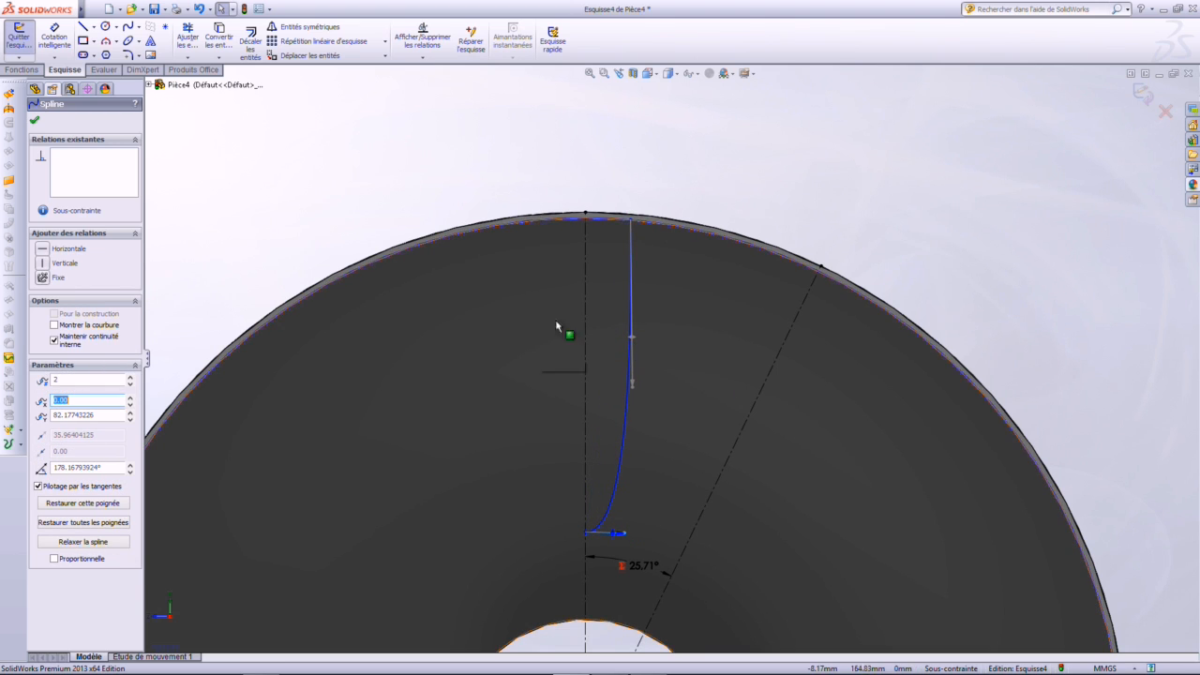
pyautogui.moveTo(623, 532); pyautogui.dragTo(631, 535)
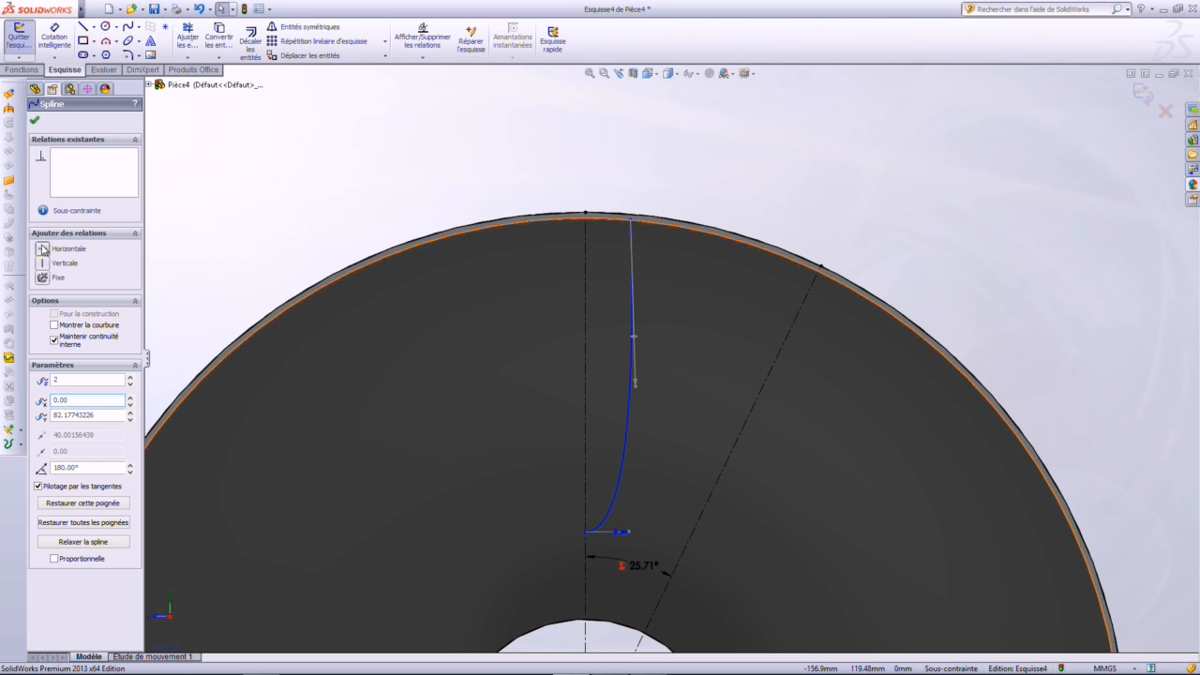
pyautogui.press('Escape')
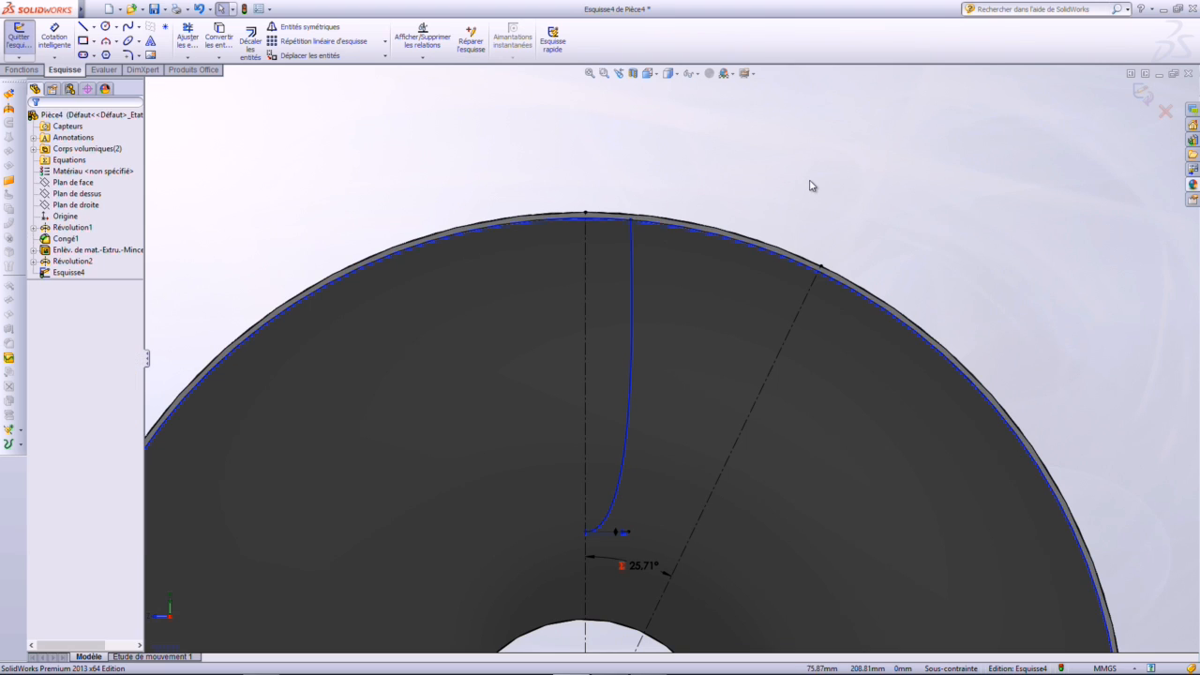
# Refine the spline's curve by shortening its lower tangent handle and angling the upper handle to about -86.5°
pyautogui.click(634, 382)
pyautogui.click(632, 360)
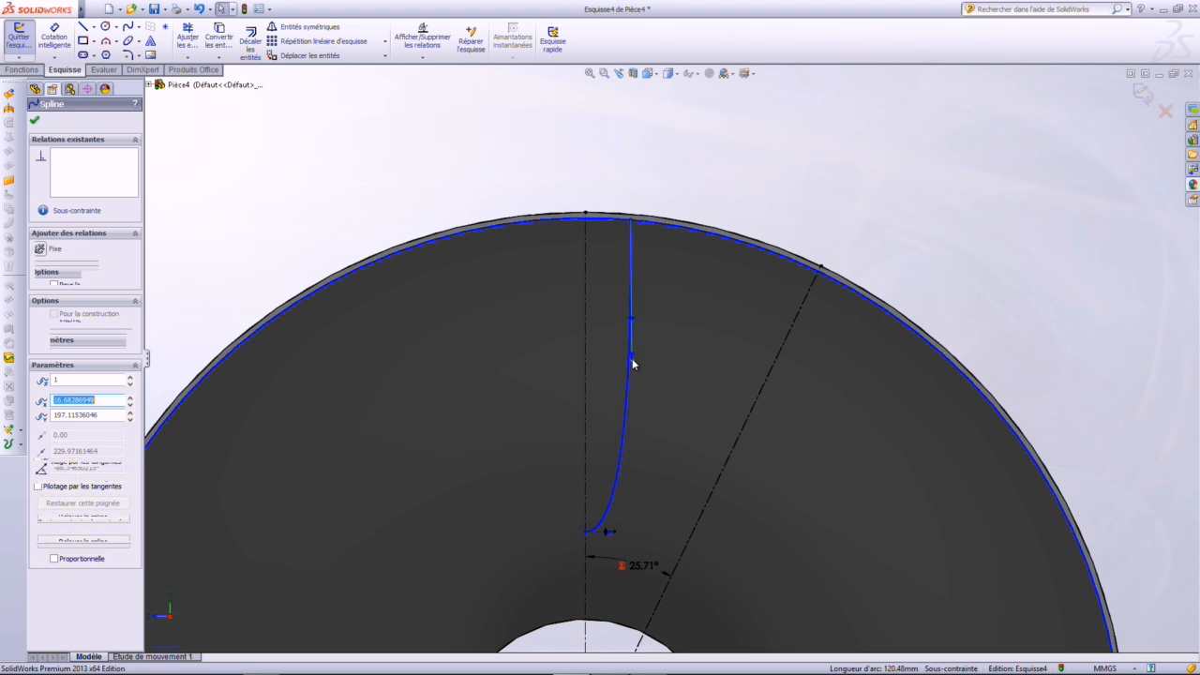
pyautogui.moveTo(610, 532); pyautogui.dragTo(605, 532)
pyautogui.click(632, 358)
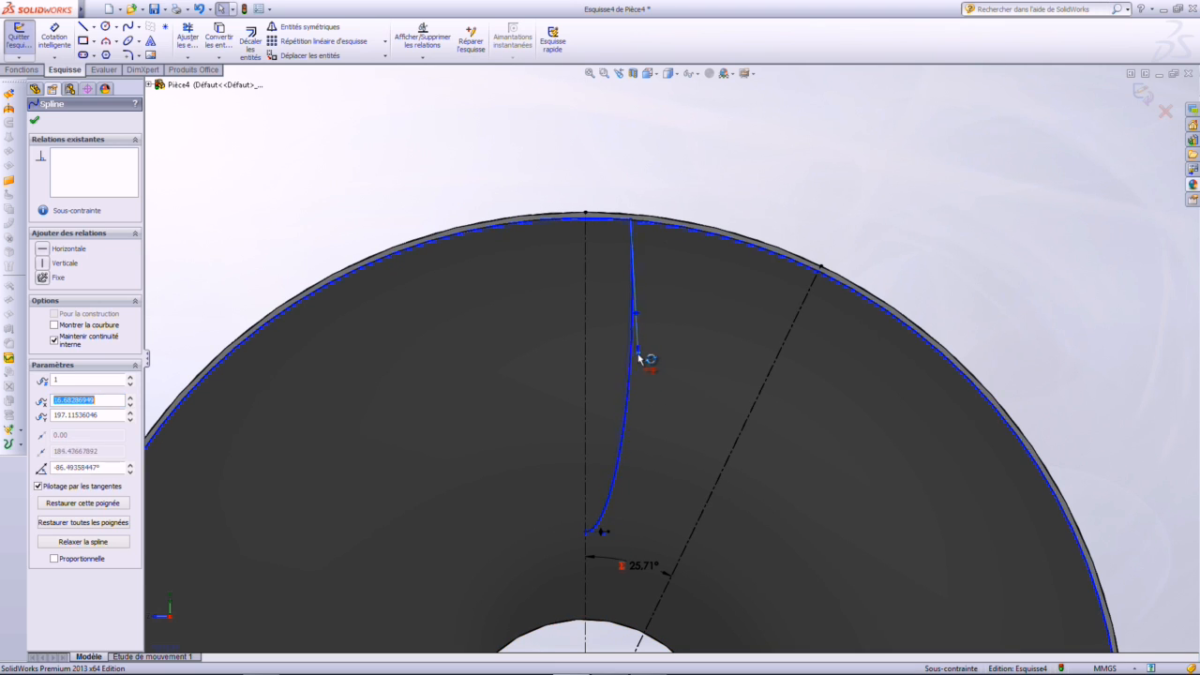
pyautogui.click(705, 207)
# Trim the circle so that only the arc between the two construction lines is kept
pyautogui.scroll(2, 726, 413)
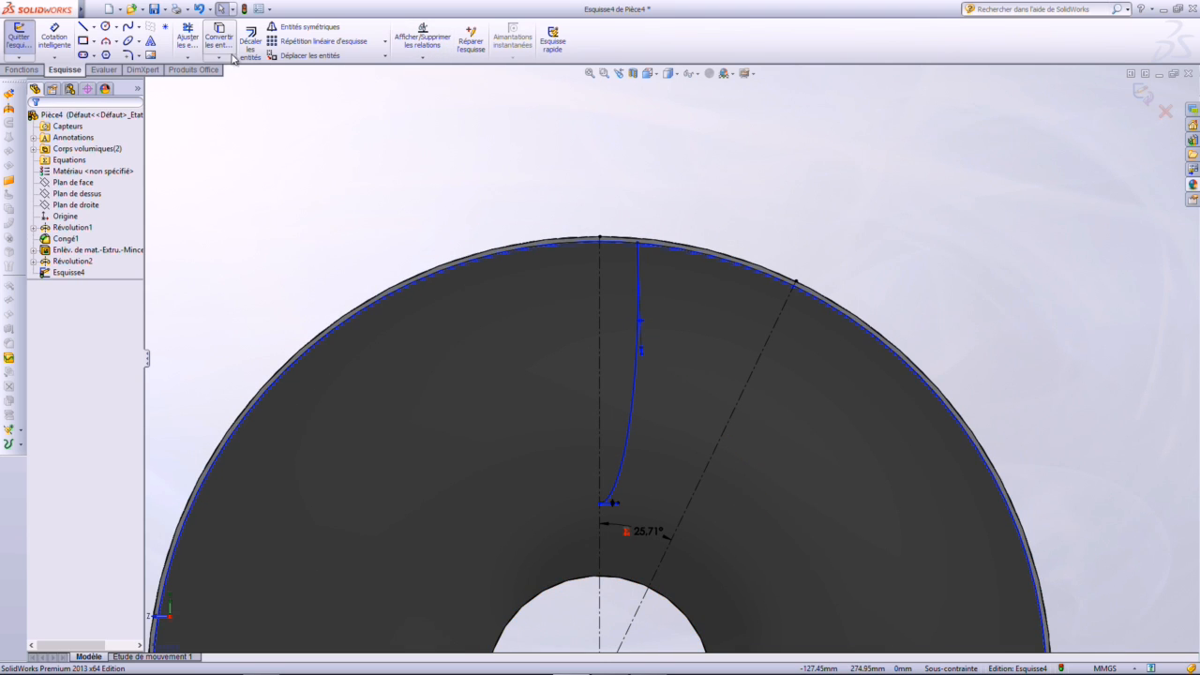
pyautogui.click(187, 37)
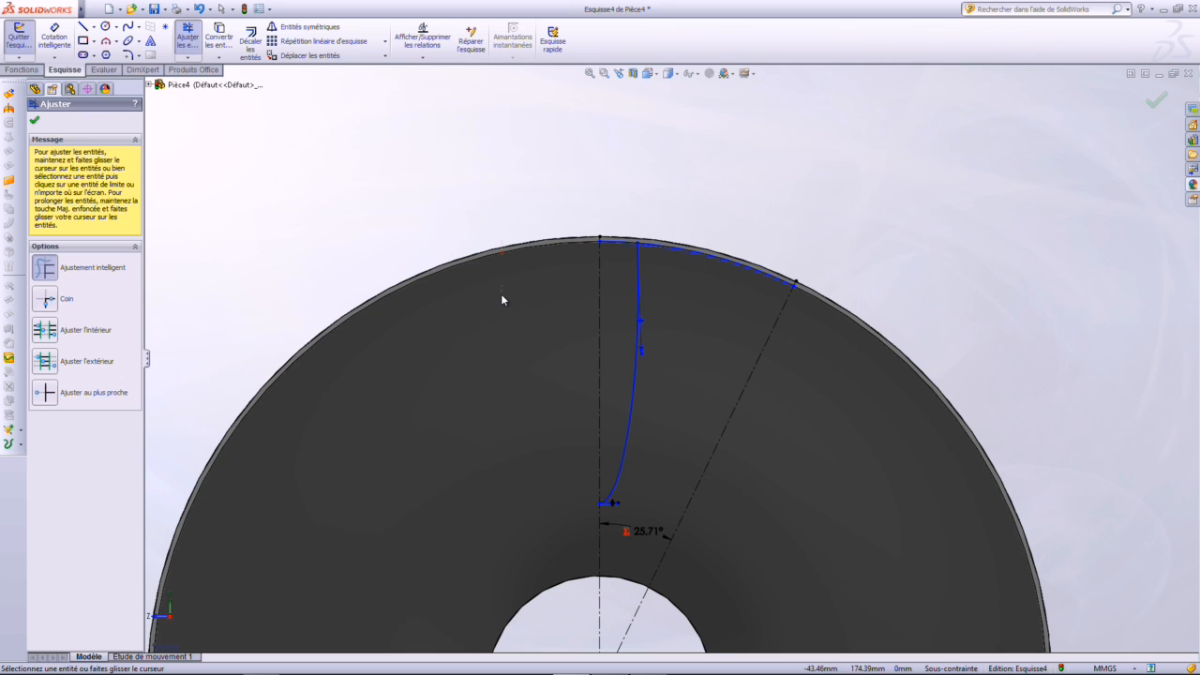
pyautogui.click(35, 115)
# Draw a three-point spline from the arc, just beside the first spline, down to the slanted construction line about 75 mm above the origin
pyautogui.scroll(-2, 740, 384)
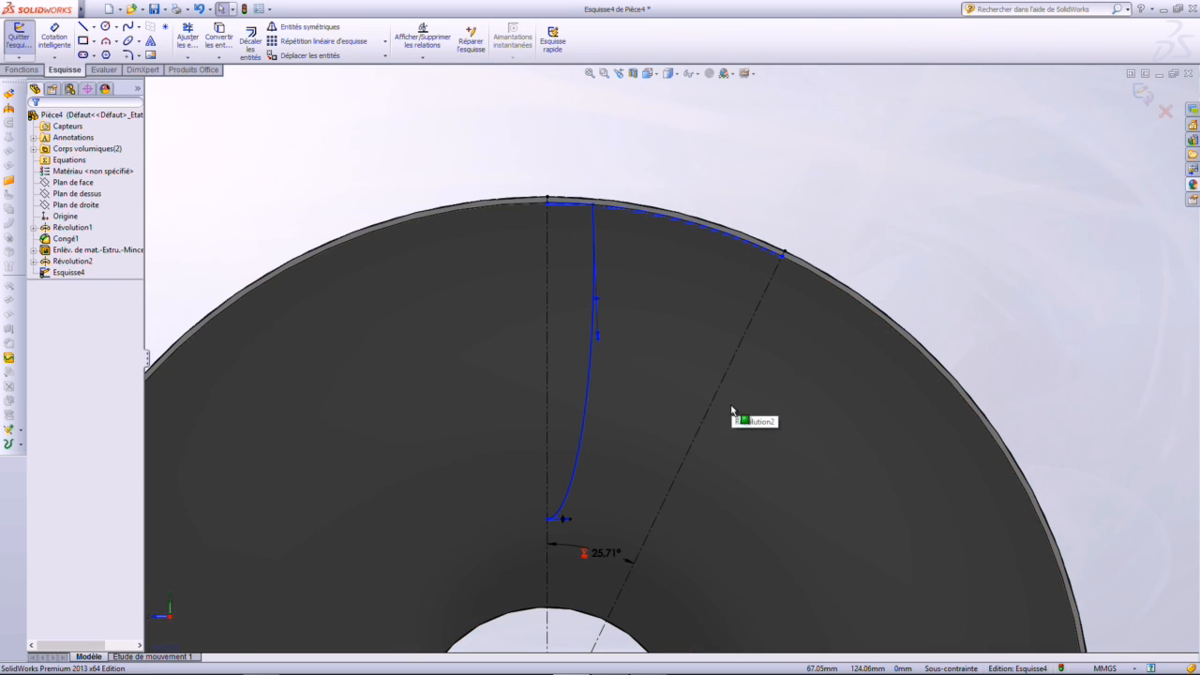
pyautogui.click(129, 27)
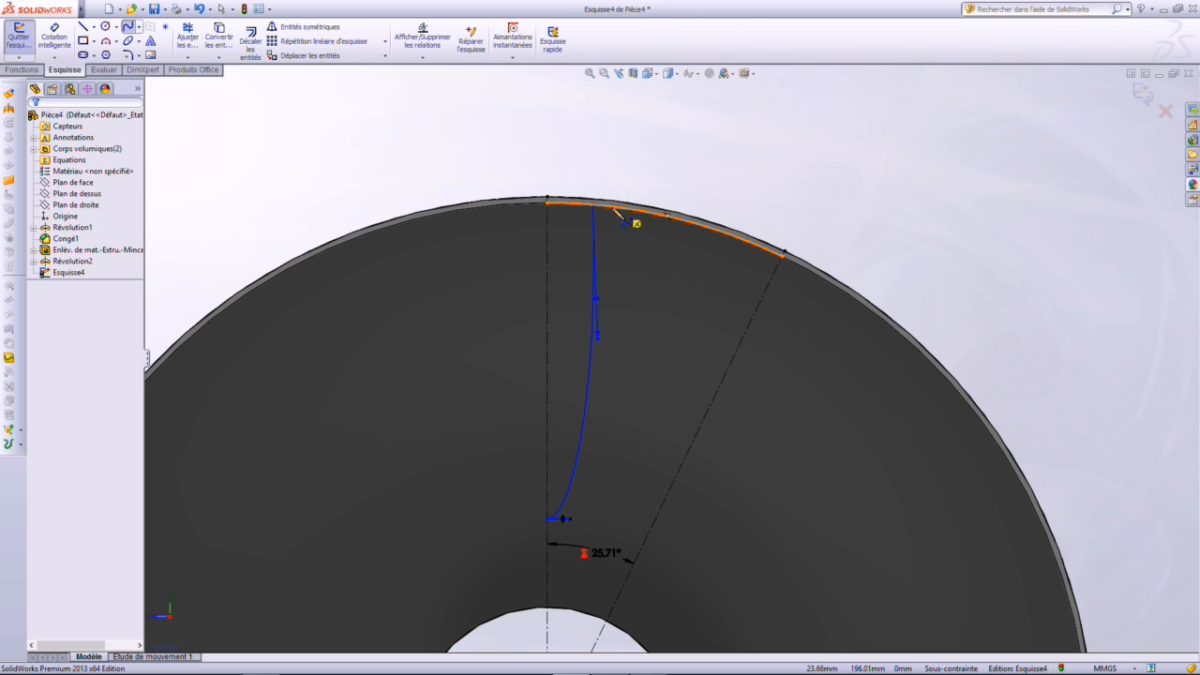
pyautogui.click(621, 219)
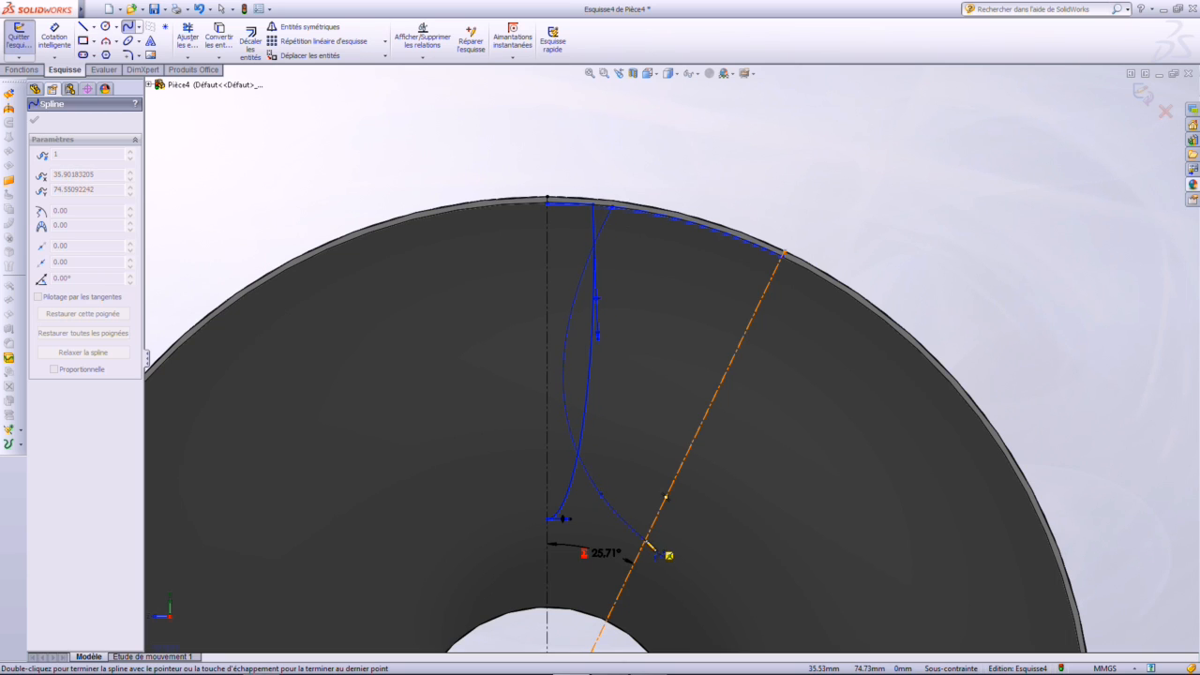
pyautogui.doubleClick(665, 559)
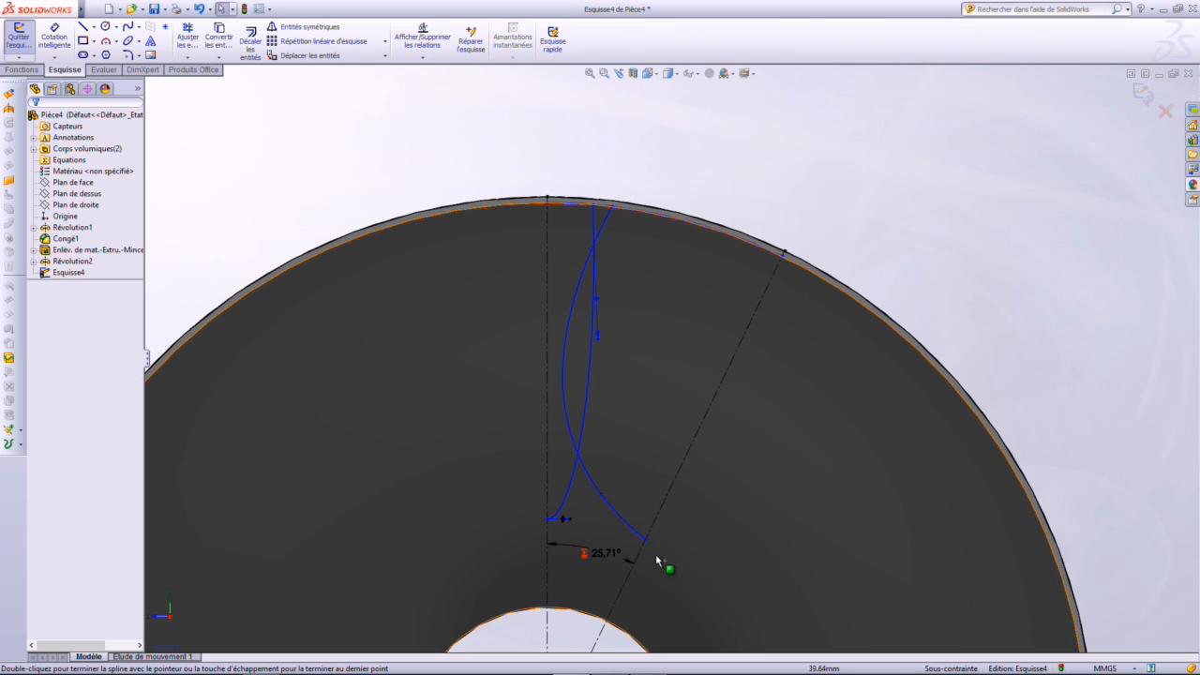
# Reshape the second spline with its tangent handles so it runs beside the first and curves out to the angled construction line
pyautogui.click(588, 384)
pyautogui.click(595, 315)
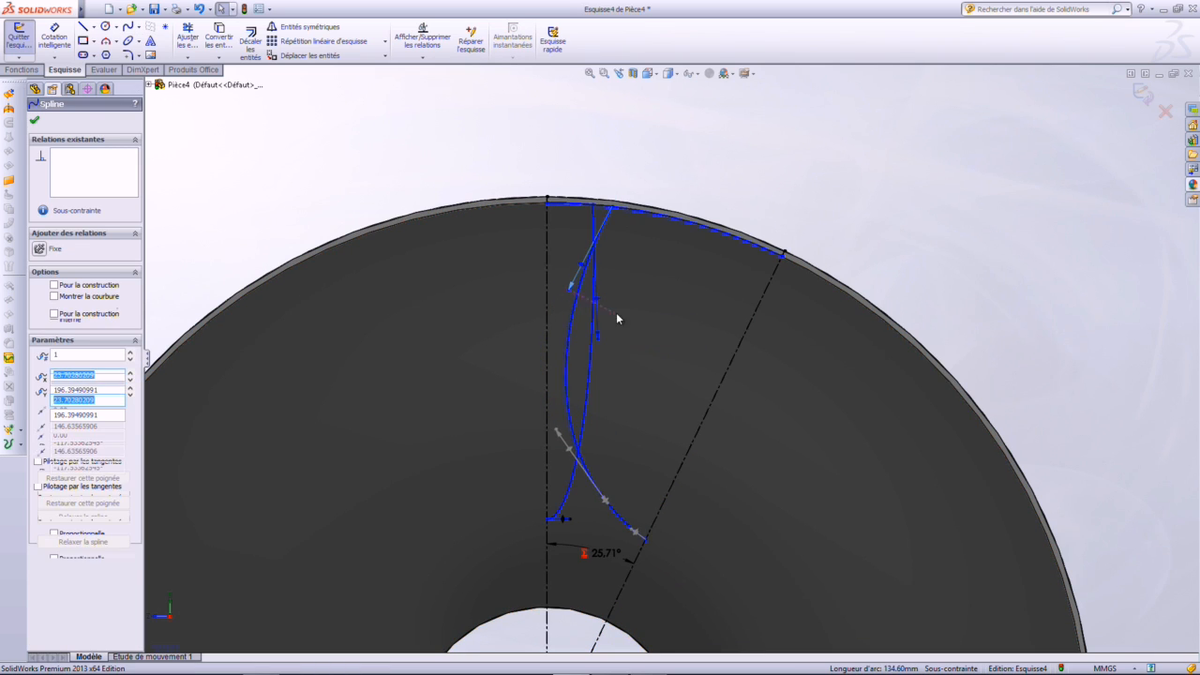
pyautogui.moveTo(569, 289); pyautogui.dragTo(617, 304)
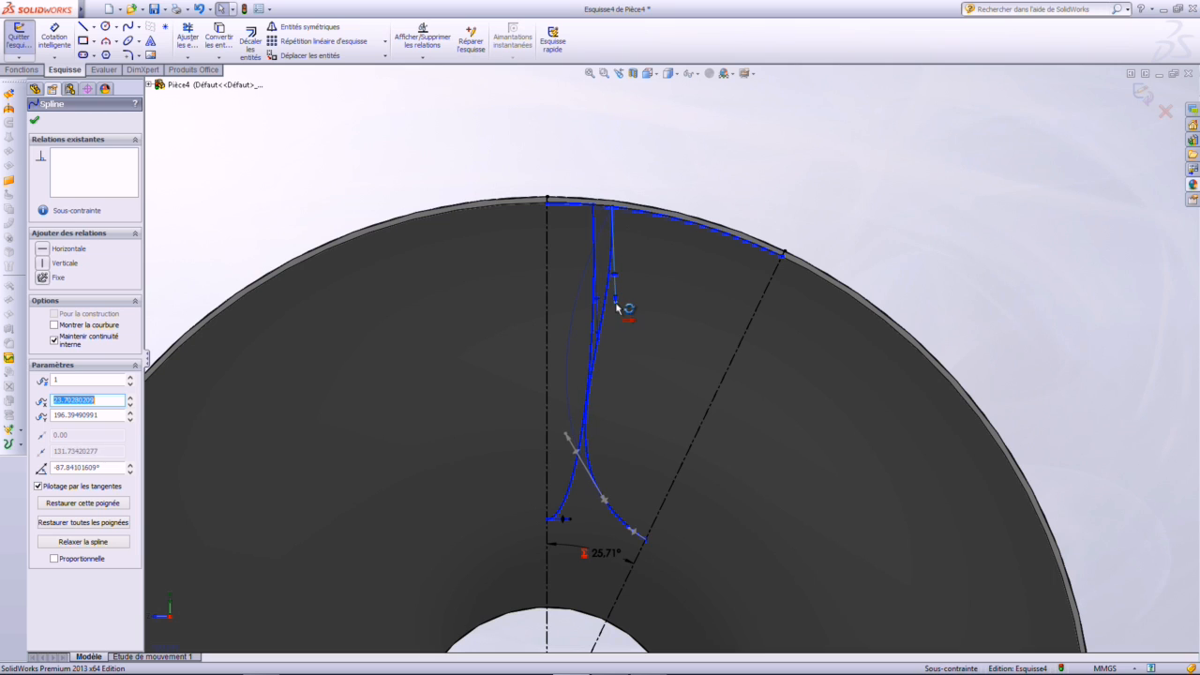
pyautogui.moveTo(572, 431); pyautogui.dragTo(599, 458)
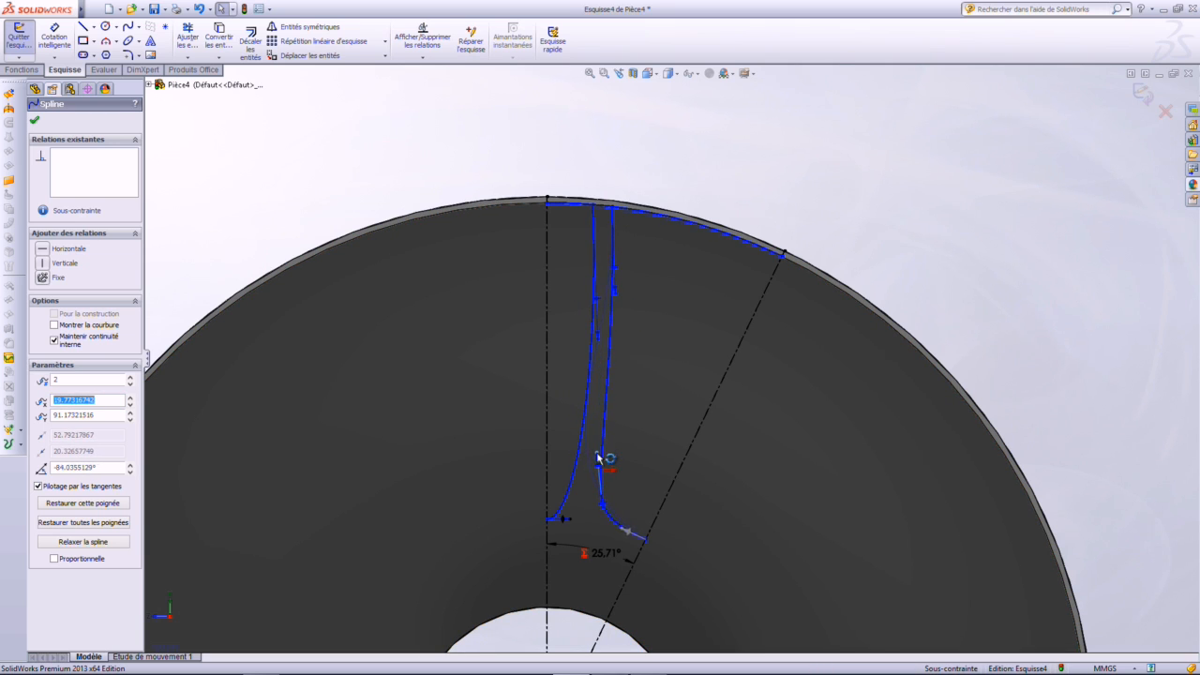
# Shift the second spline's upper endpoint farther along the rim arc and fine-tune its lower intermediate point and upper tangent handle
pyautogui.scroll(-2, 618, 241)
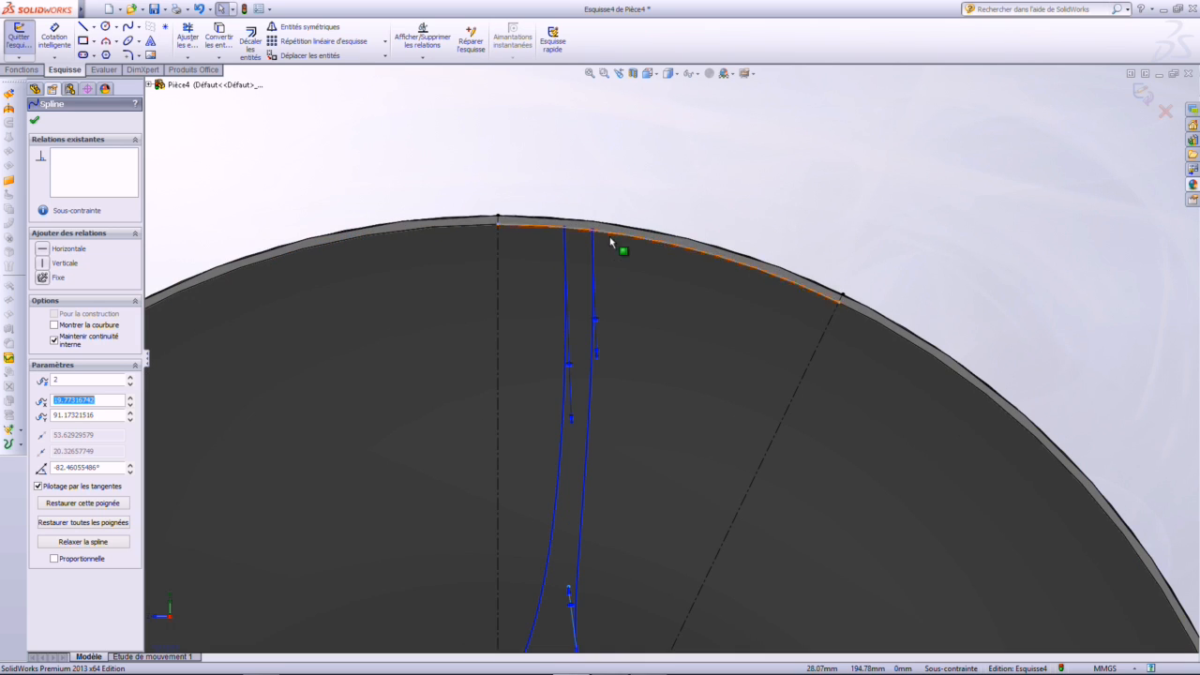
pyautogui.click(609, 235)
pyautogui.moveTo(611, 238); pyautogui.dragTo(606, 237)
pyautogui.scroll(1, 626, 507)
pyautogui.moveTo(609, 572); pyautogui.dragTo(608, 575)
pyautogui.click(602, 533)
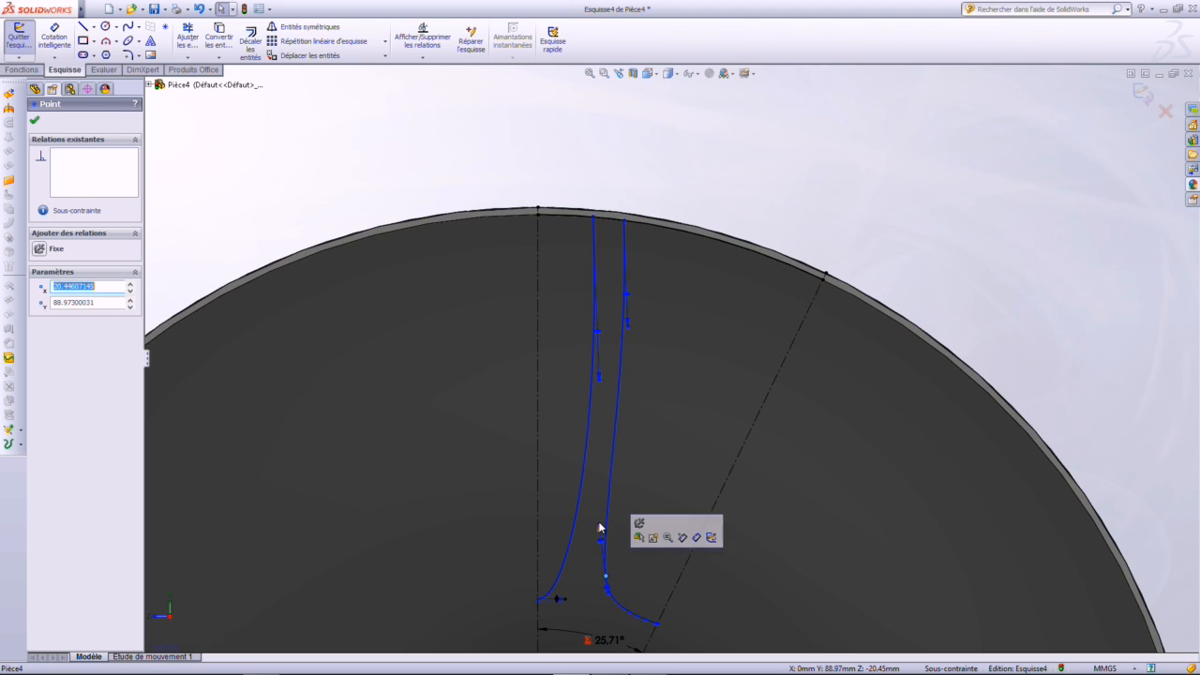
pyautogui.moveTo(627, 324); pyautogui.dragTo(628, 327)
pyautogui.scroll(4, 643, 442)
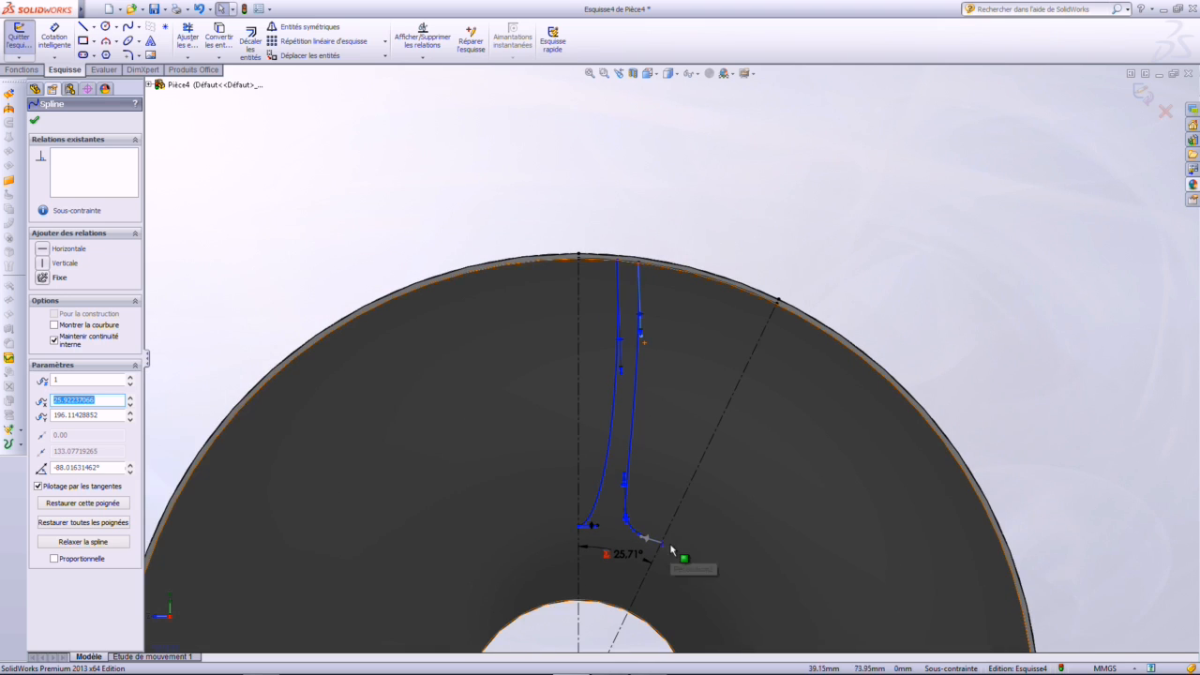
# Make the second spline's lower end tangent perpendicular to the angled construction line
pyautogui.scroll(-1, 656, 544)
pyautogui.click(666, 520)
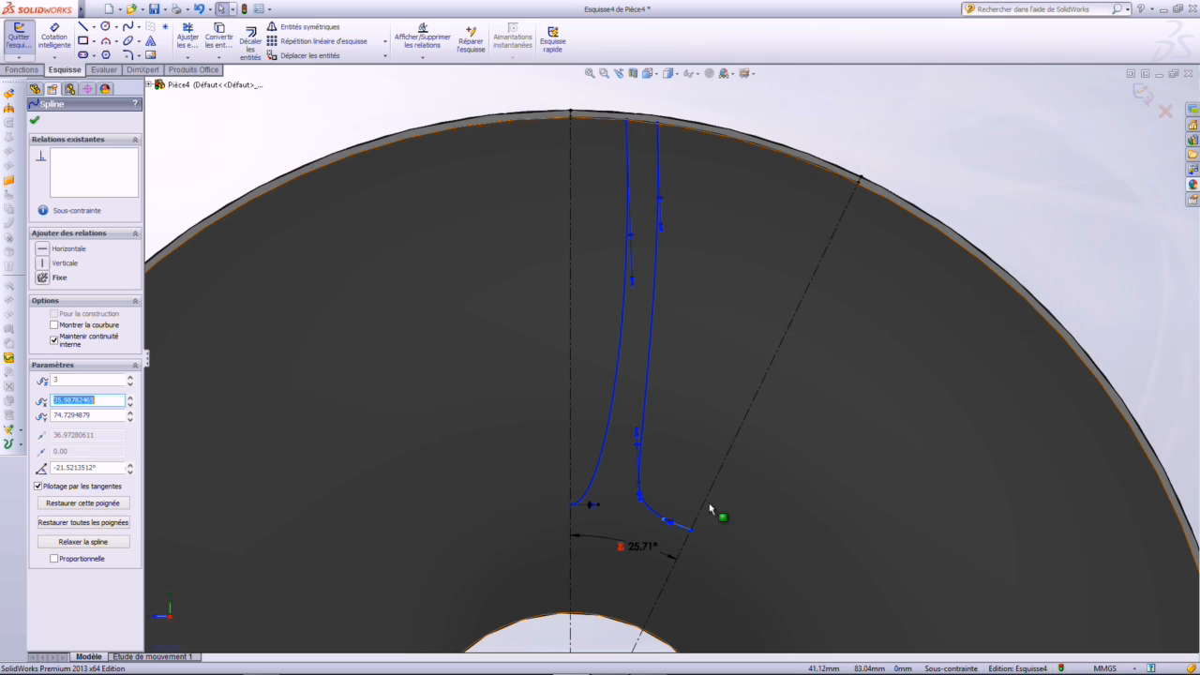
pyautogui.keyDown('ctrl'); pyautogui.click(703, 509); pyautogui.keyUp('ctrl')
pyautogui.click(41, 365)
pyautogui.click(983, 179)
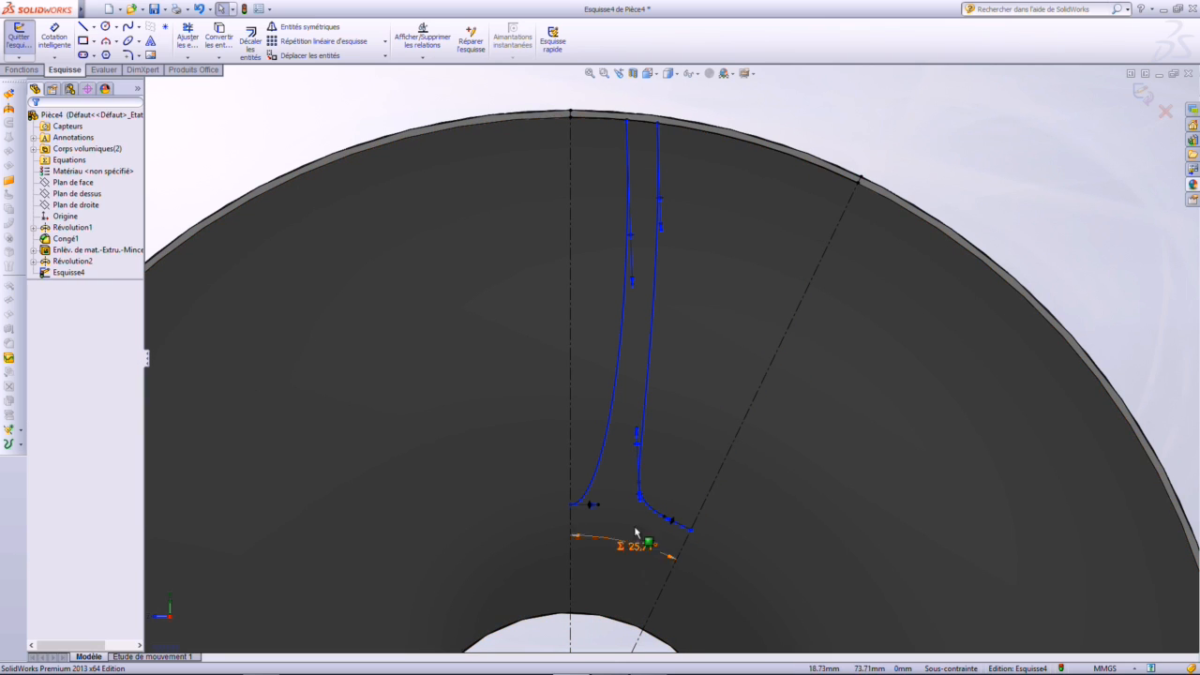
# Reposition the second spline's lower intermediate point to smooth the bend near the hub
pyautogui.click(641, 468)
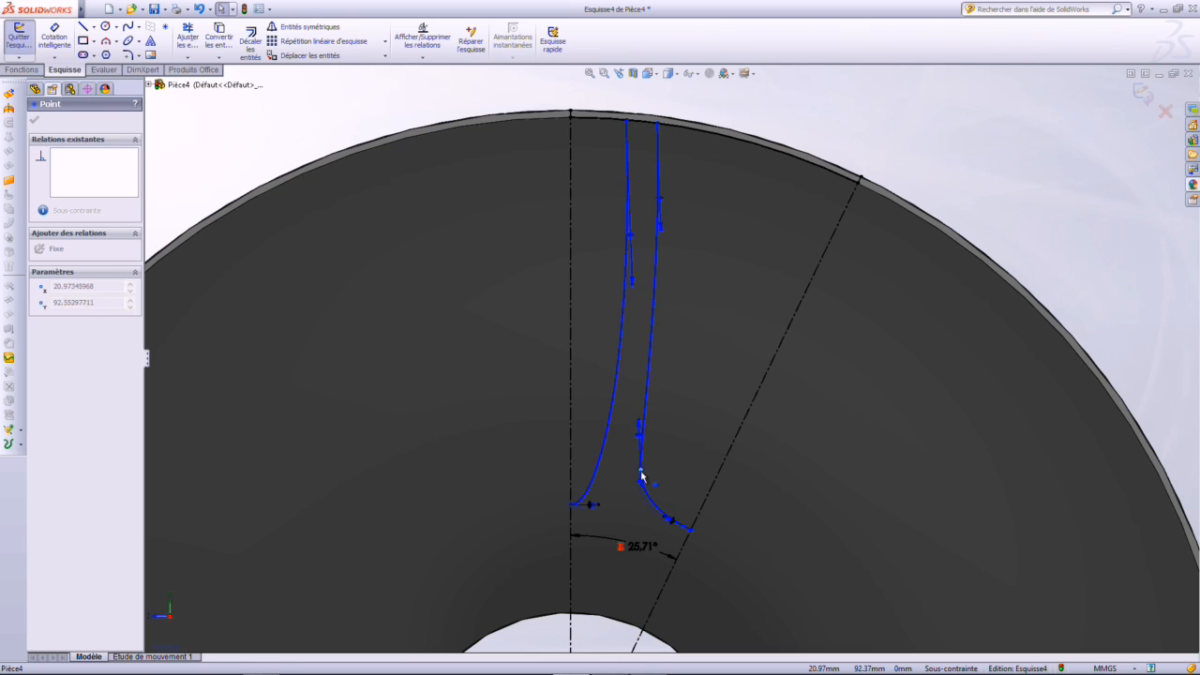
pyautogui.scroll(3, 738, 506)
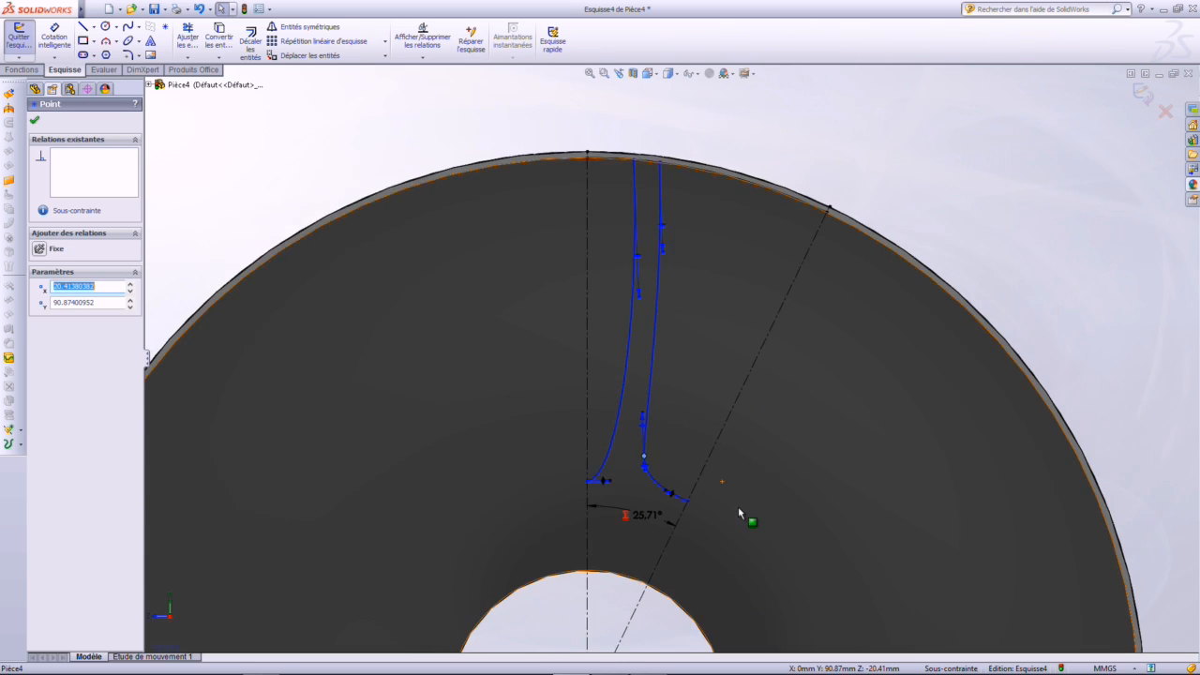
pyautogui.press('Escape')
pyautogui.scroll(-2, 747, 394)
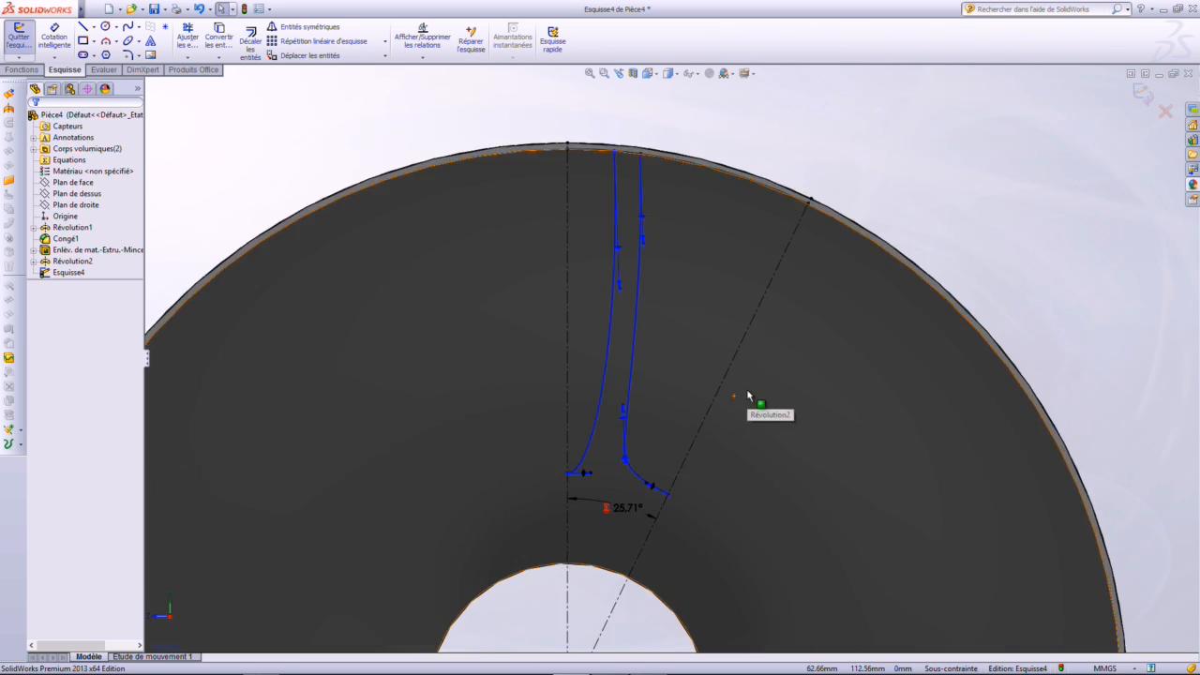
# Draw lines over the vertical and angled construction lines, from the rim arc to the splines' lower ends
pyautogui.click(187, 38)
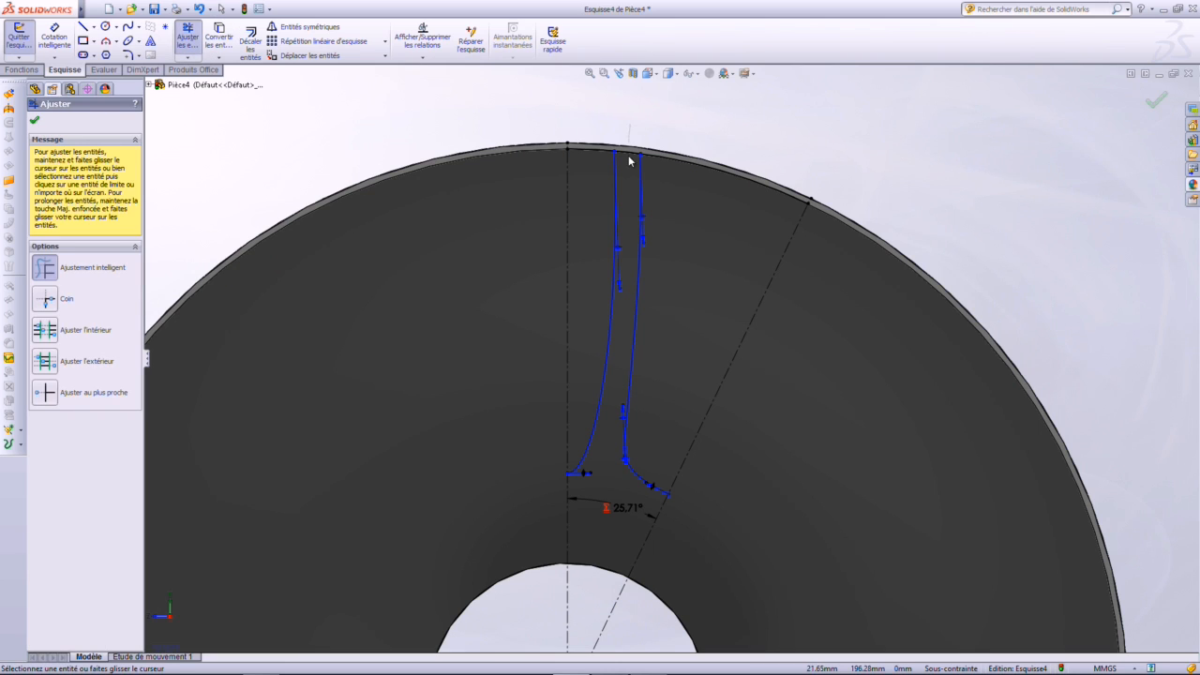
pyautogui.click(83, 26)
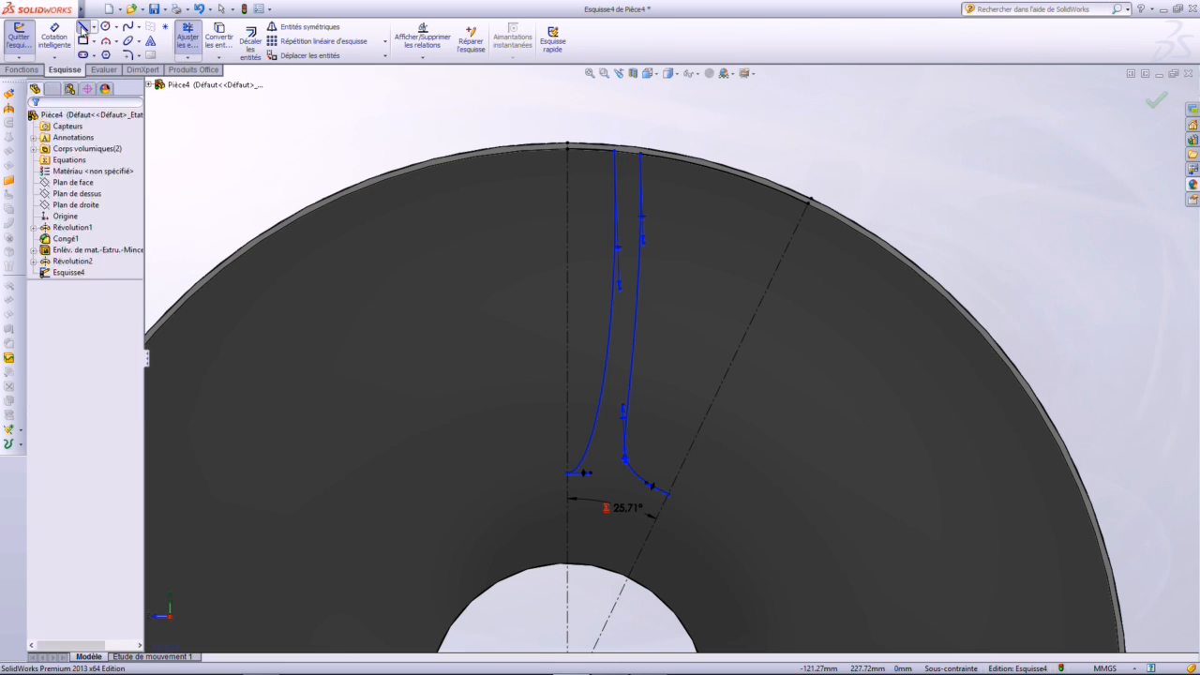
pyautogui.click(568, 147)
pyautogui.click(568, 473)
pyautogui.press('Escape')
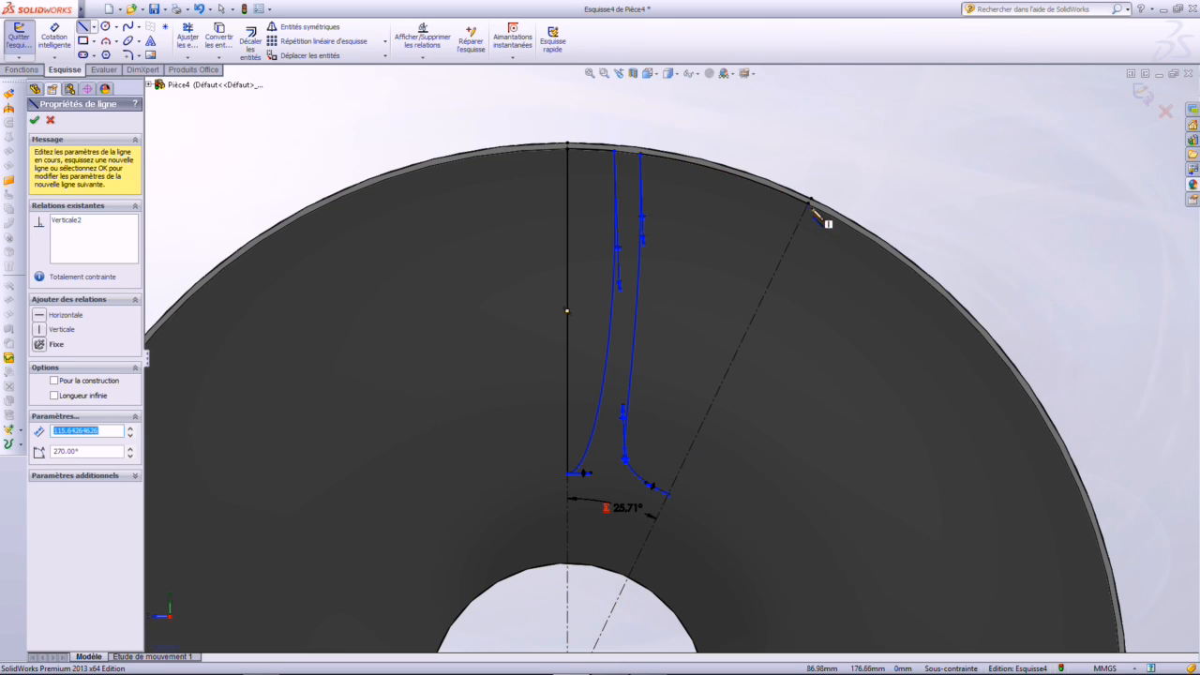
pyautogui.moveTo(810, 203)
pyautogui.mouseDown()
pyautogui.moveTo(675, 445)
pyautogui.moveTo(691, 503)
pyautogui.moveTo(669, 491)
pyautogui.mouseUp()
pyautogui.press('Escape')
# Start an extruded cut from the spoke sketch and restrict its feature scope to the Révolution2 body
pyautogui.scroll(3, 714, 529)
pyautogui.moveTo(688, 544); pyautogui.dragTo(718, 560, button='middle')
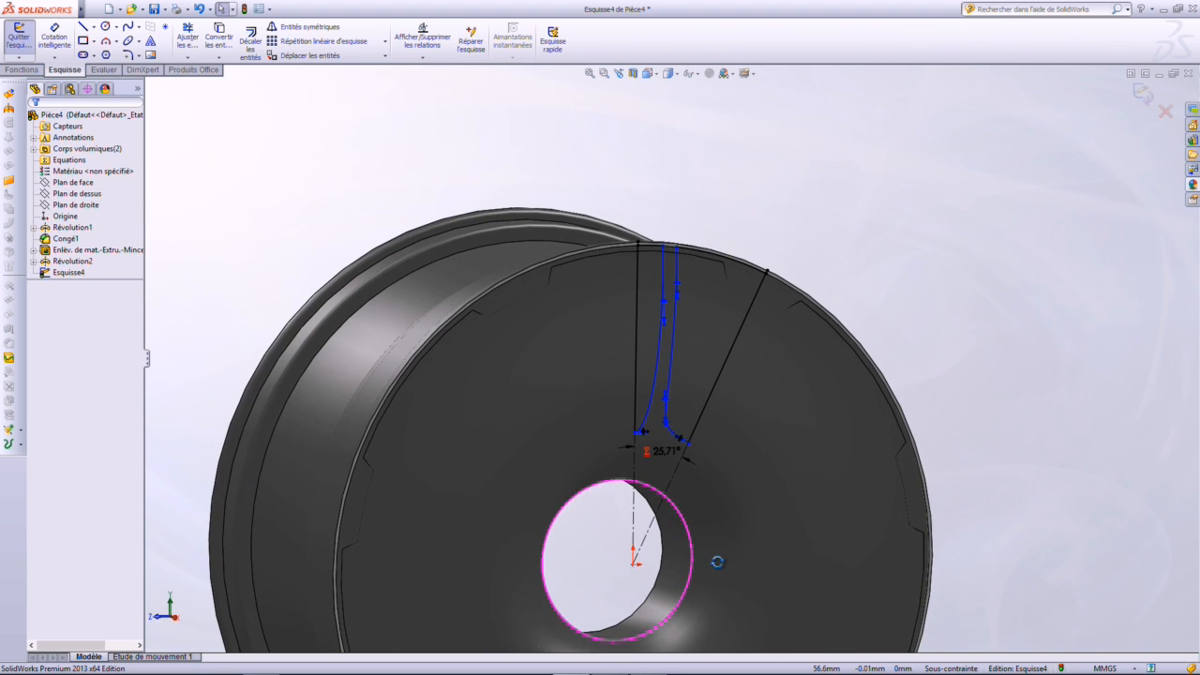
pyautogui.scroll(-1, 752, 321)
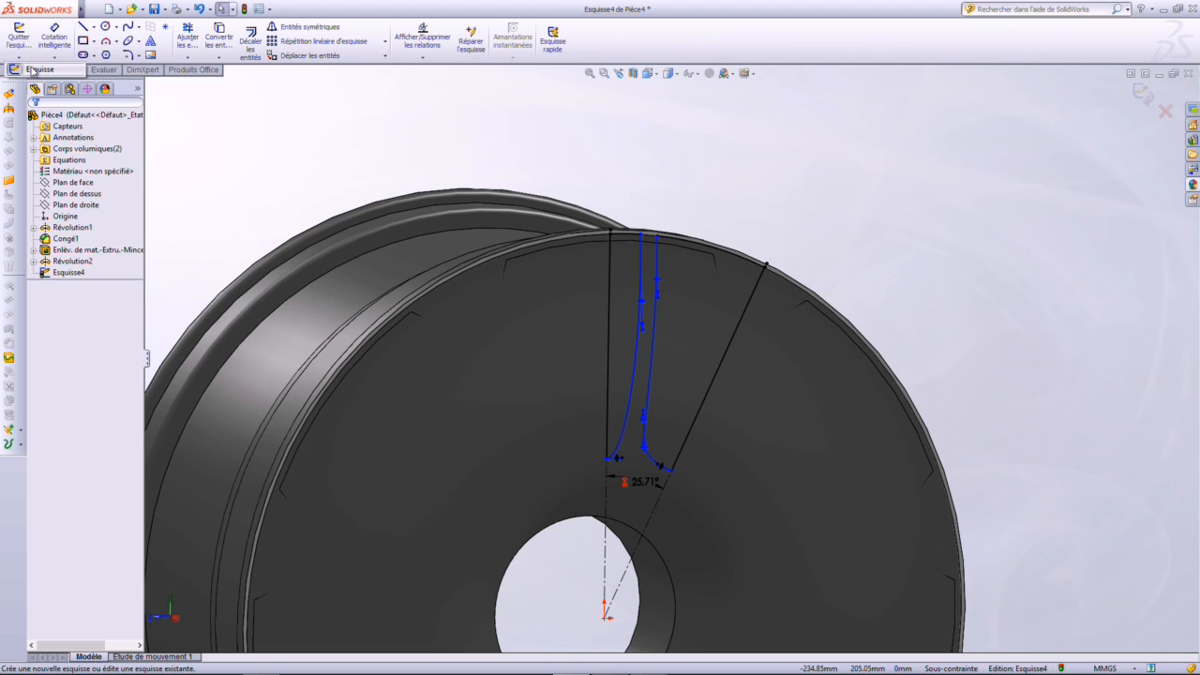
pyautogui.click(19, 38)
pyautogui.click(216, 49)
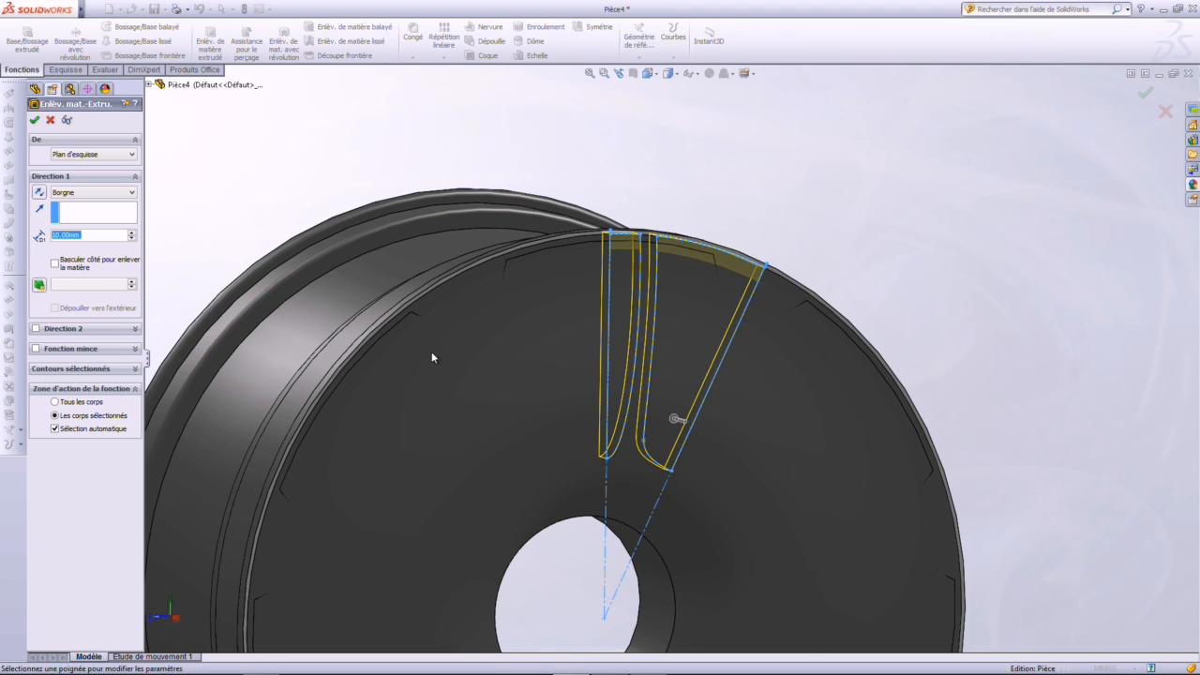
pyautogui.click(54, 429)
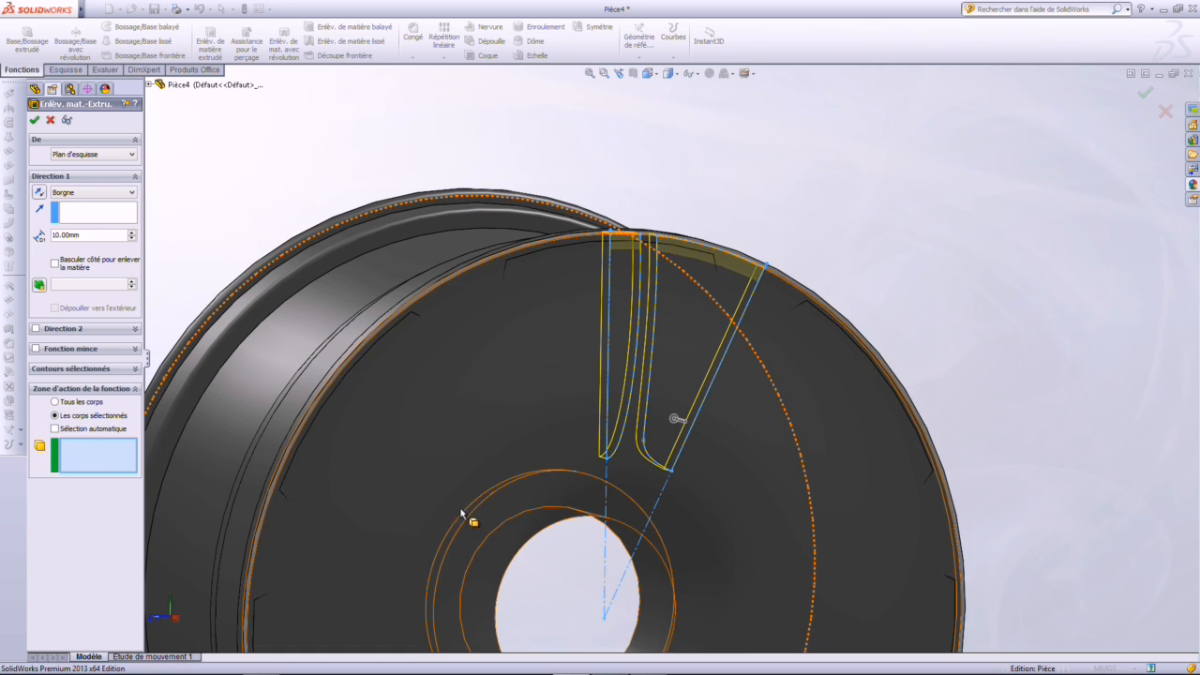
pyautogui.click(541, 498)
# Set the cut's Direction 1 to Through All (A travers tout) and complete the feature
pyautogui.click(77, 194)
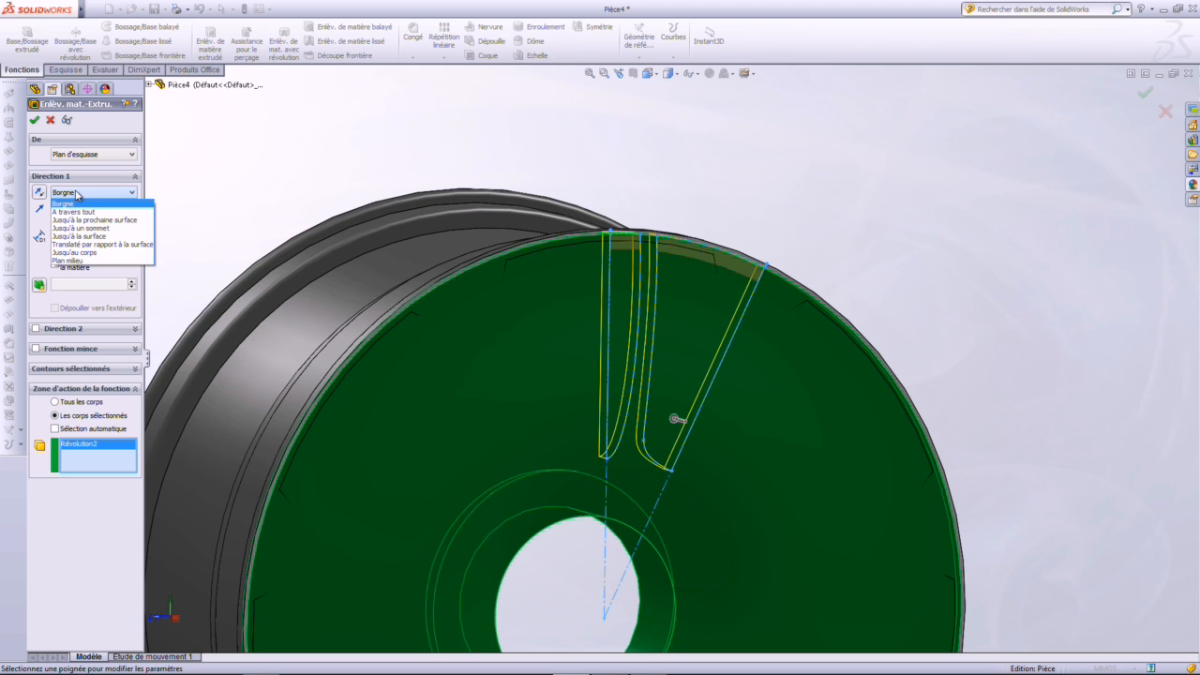
pyautogui.click(78, 215)
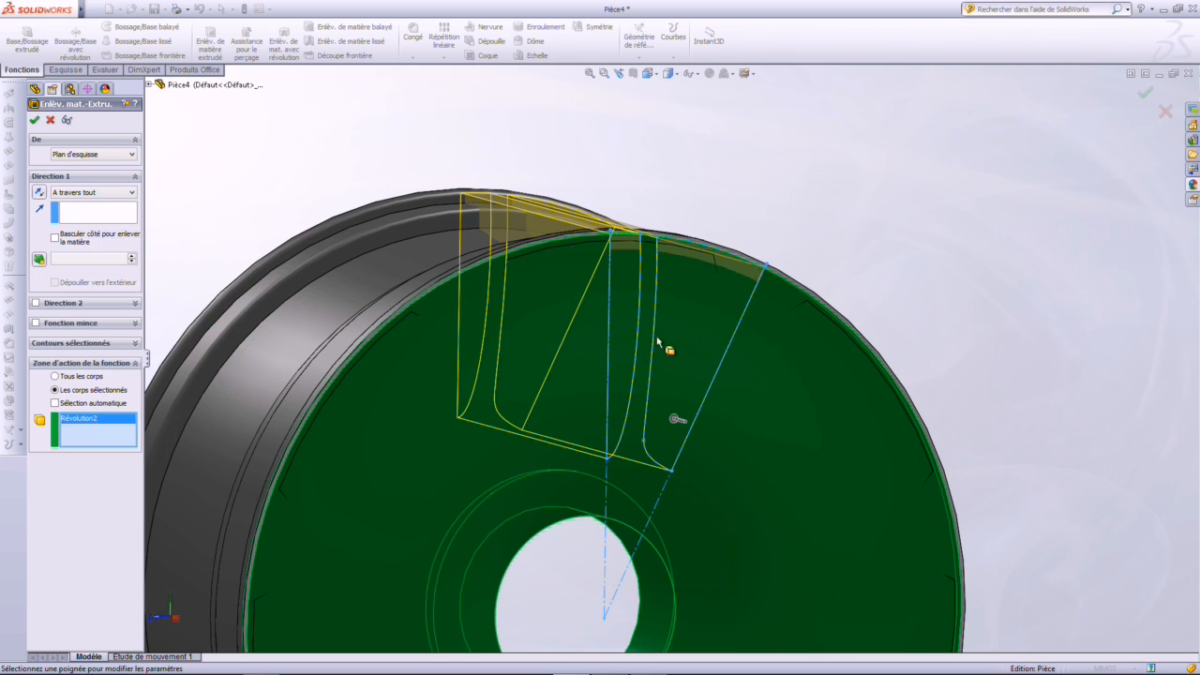
pyautogui.moveTo(656, 343); pyautogui.dragTo(679, 401, button='middle')
pyautogui.click(34, 118)
pyautogui.click(905, 268)
# Edit the extruded cut to add Direction 2 with the Through All (A travers tout) end condition
pyautogui.moveTo(825, 320)
pyautogui.mouseDown(button='middle')
pyautogui.moveTo(827, 298)
pyautogui.moveTo(879, 260)
pyautogui.mouseUp(button='middle')
pyautogui.click(58, 273)
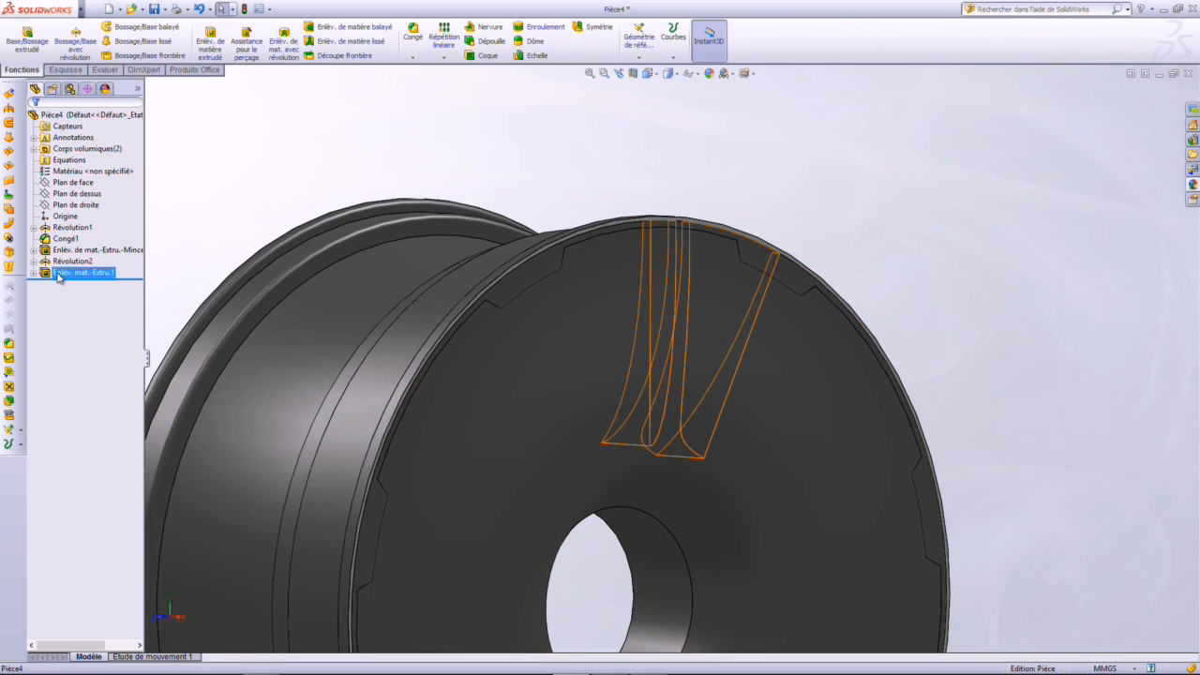
pyautogui.rightClick(59, 277)
pyautogui.click(66, 241)
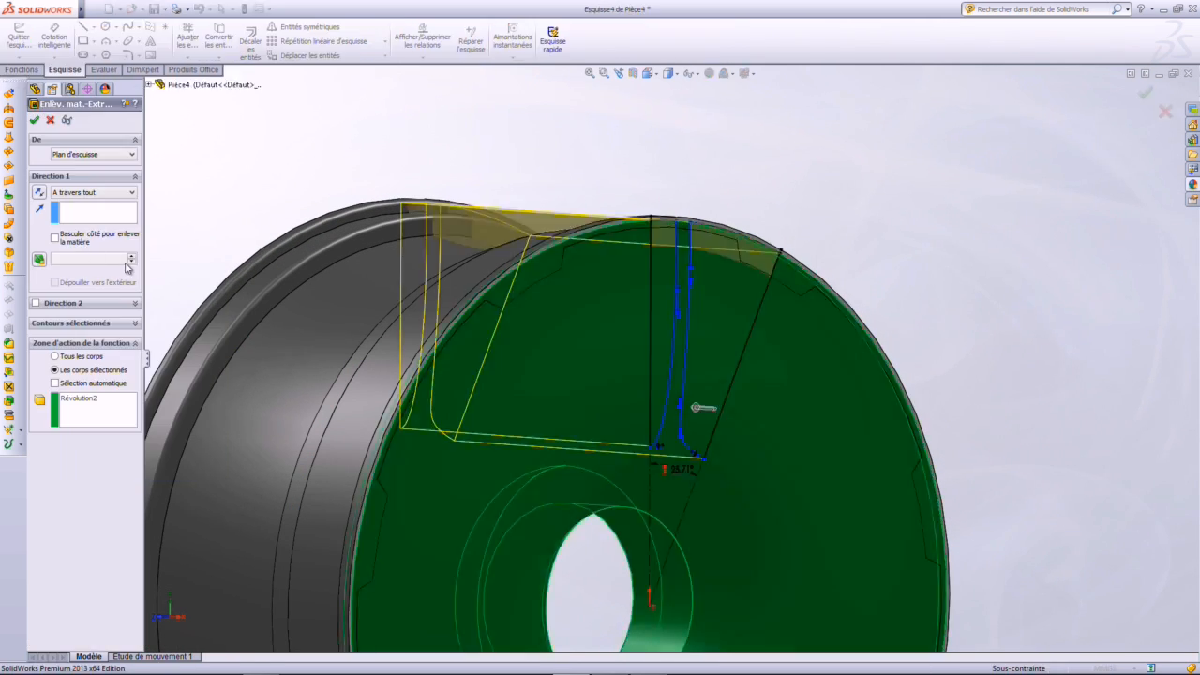
pyautogui.click(35, 303)
pyautogui.click(85, 319)
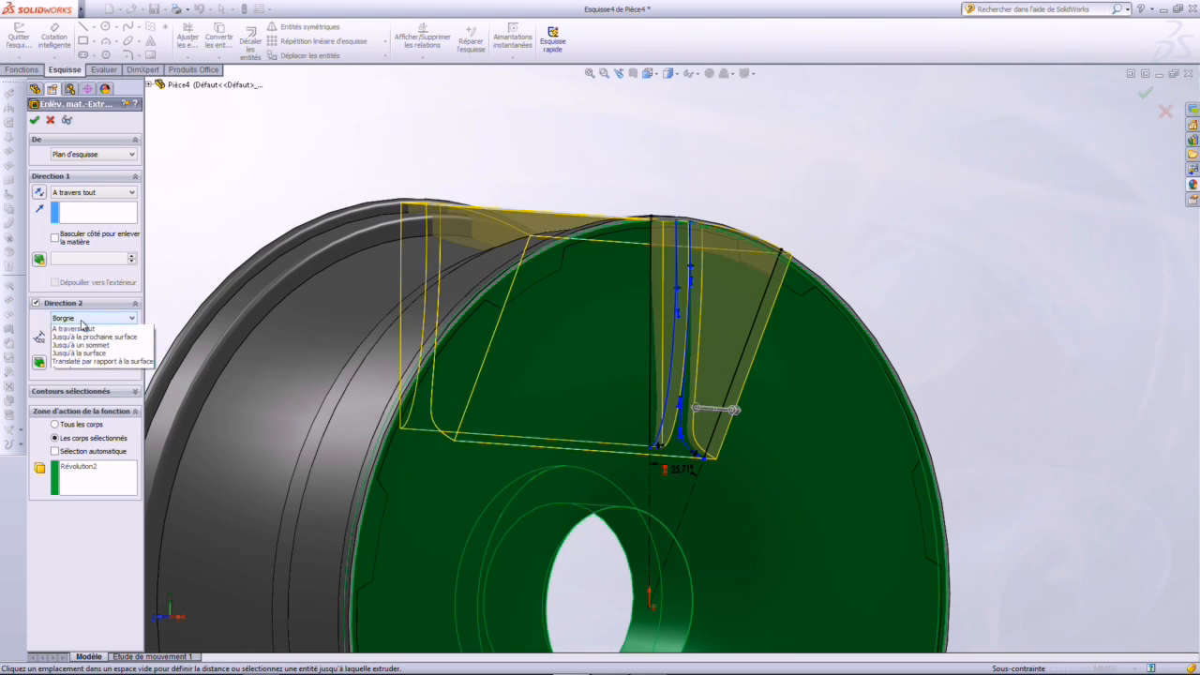
pyautogui.click(86, 339)
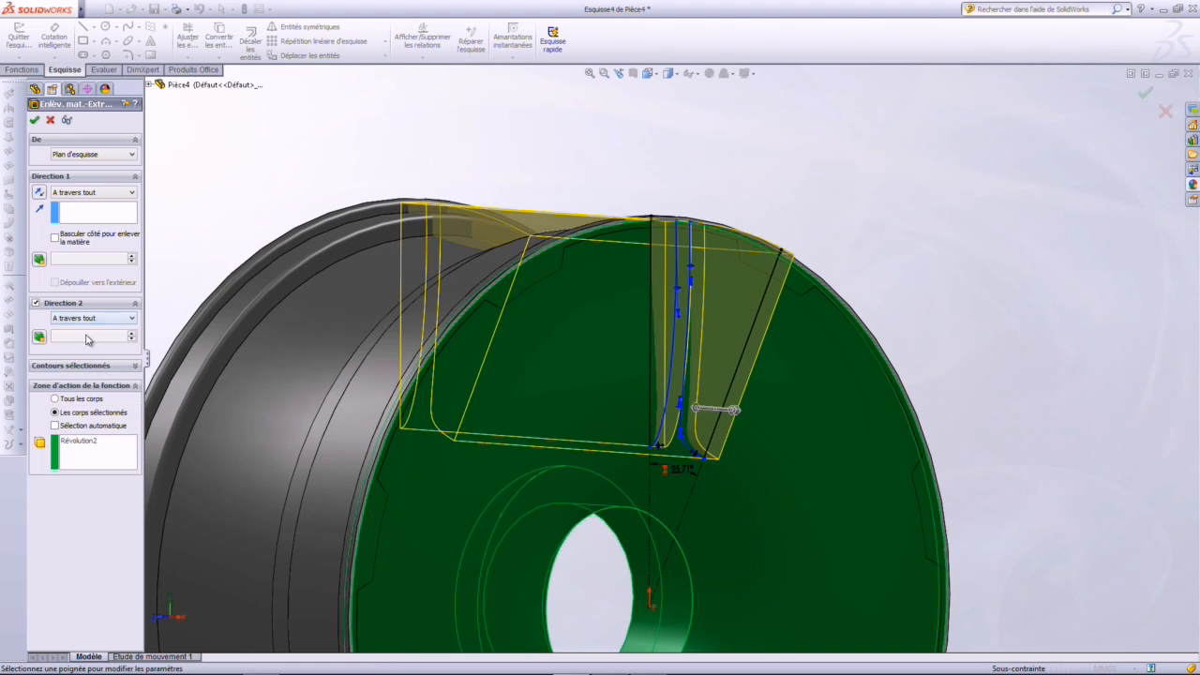
pyautogui.click(37, 122)
# Mirror the extruded cut about the flat side face of the narrow opening
pyautogui.moveTo(940, 208); pyautogui.dragTo(835, 273, button='middle')
pyautogui.scroll(3, 828, 307)
pyautogui.moveTo(708, 436); pyautogui.dragTo(637, 400, button='middle')
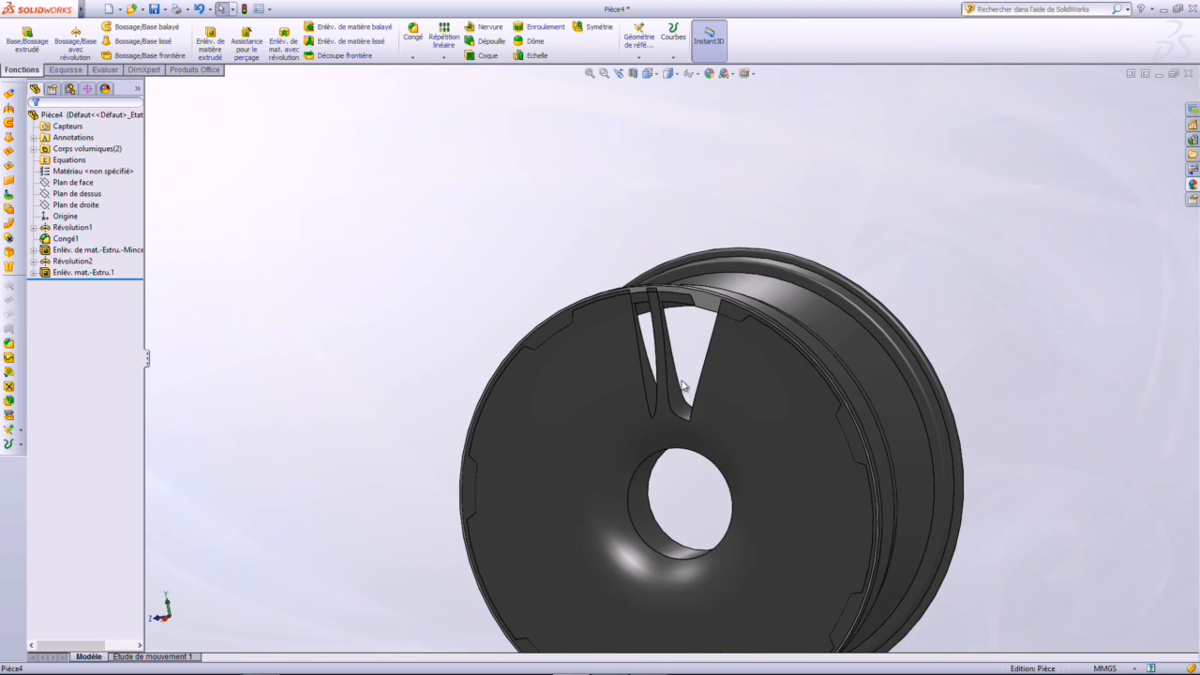
pyautogui.scroll(2, 678, 402)
pyautogui.scroll(-2, 751, 410)
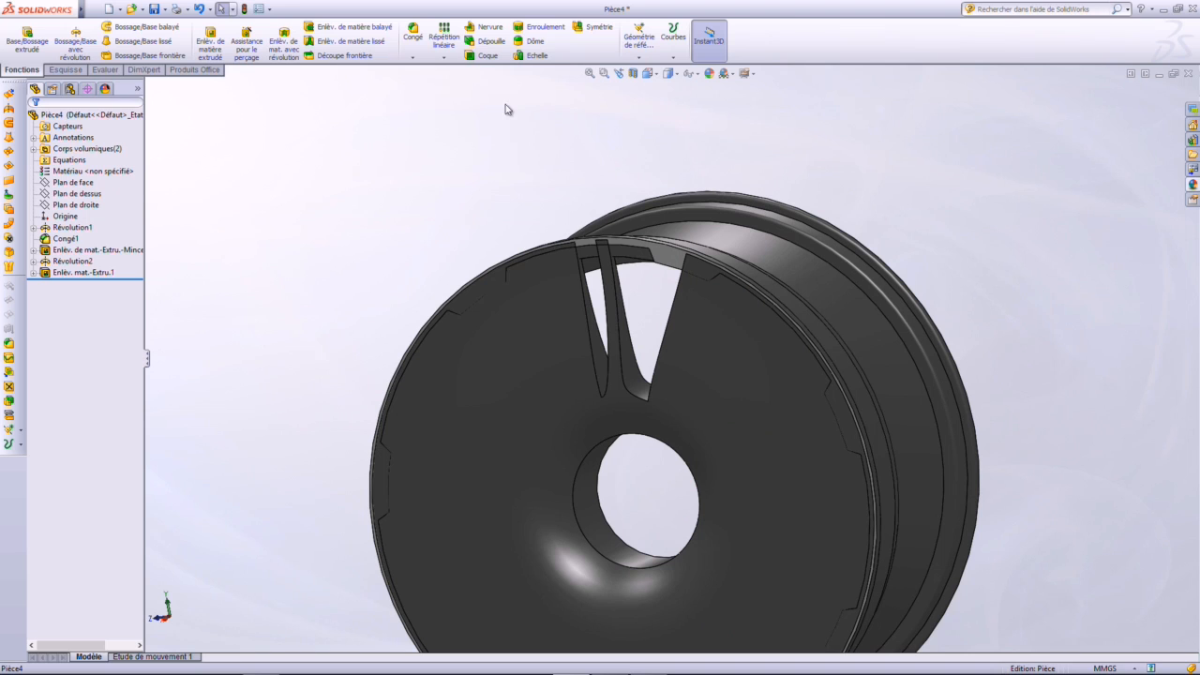
pyautogui.click(597, 28)
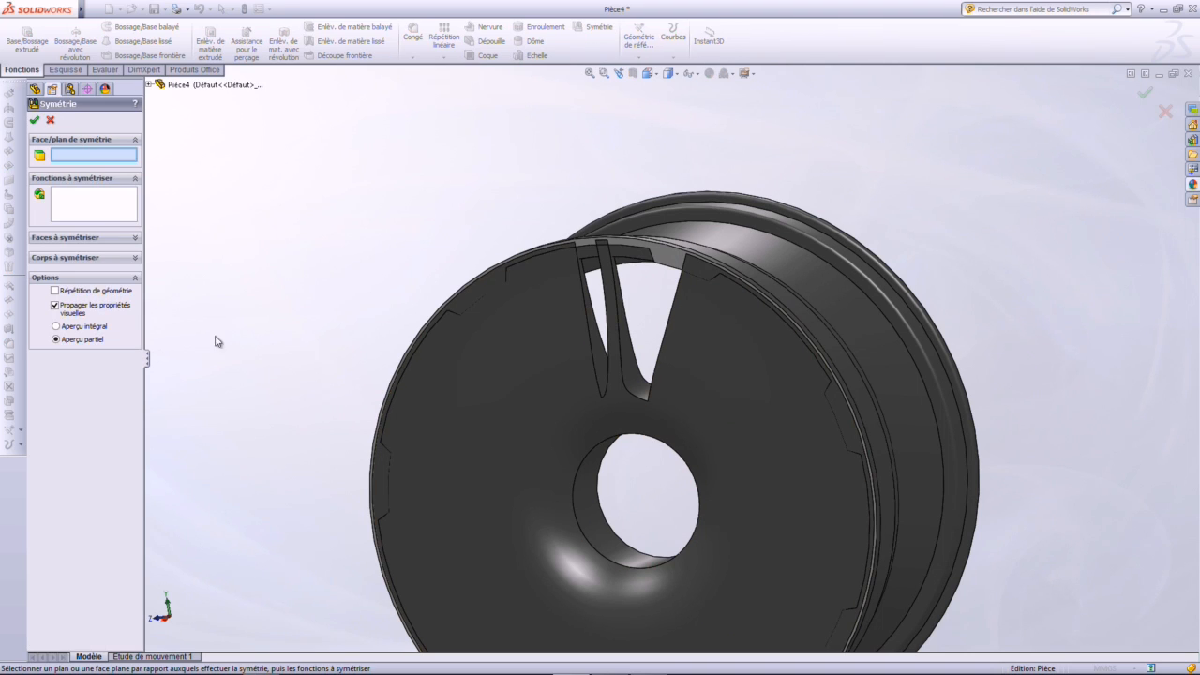
pyautogui.scroll(-2, 600, 371)
pyautogui.click(611, 360)
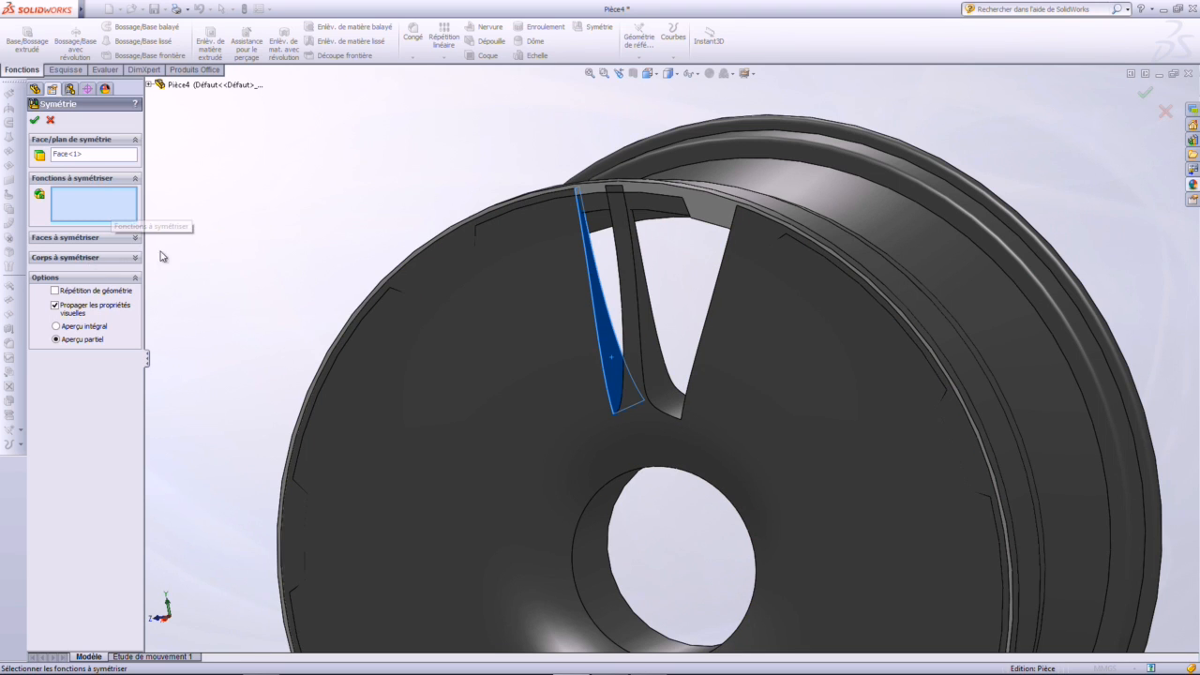
pyautogui.click(656, 397)
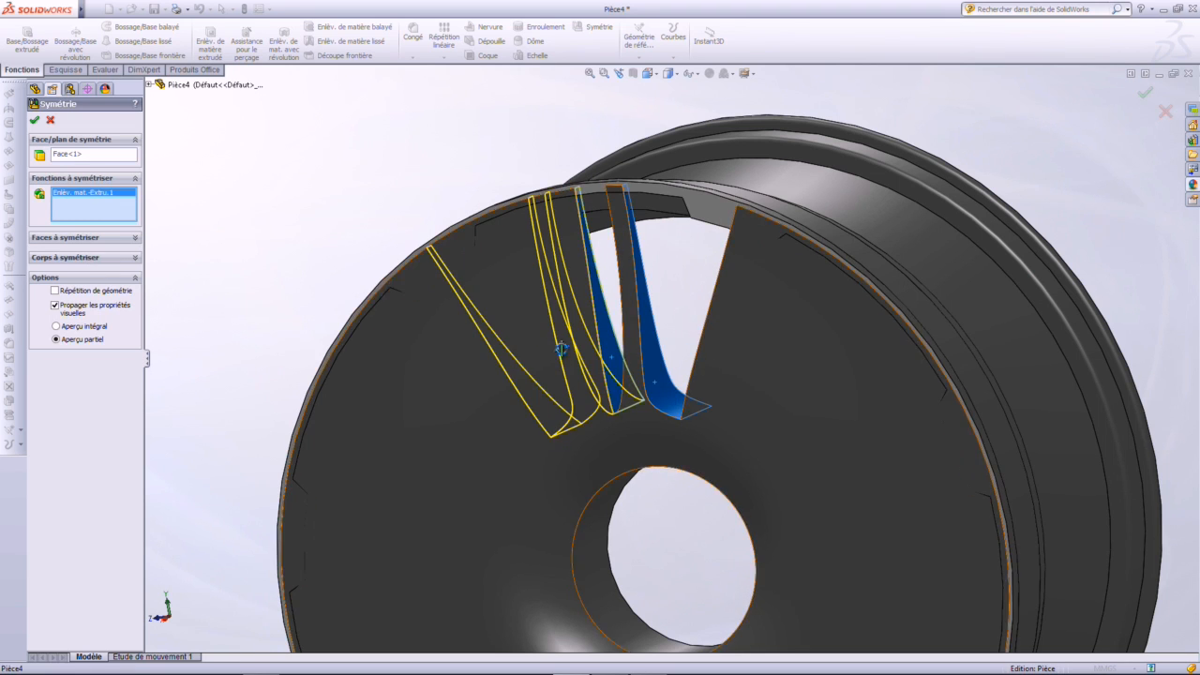
pyautogui.moveTo(560, 349); pyautogui.dragTo(610, 366, button='middle')
pyautogui.click(36, 120)
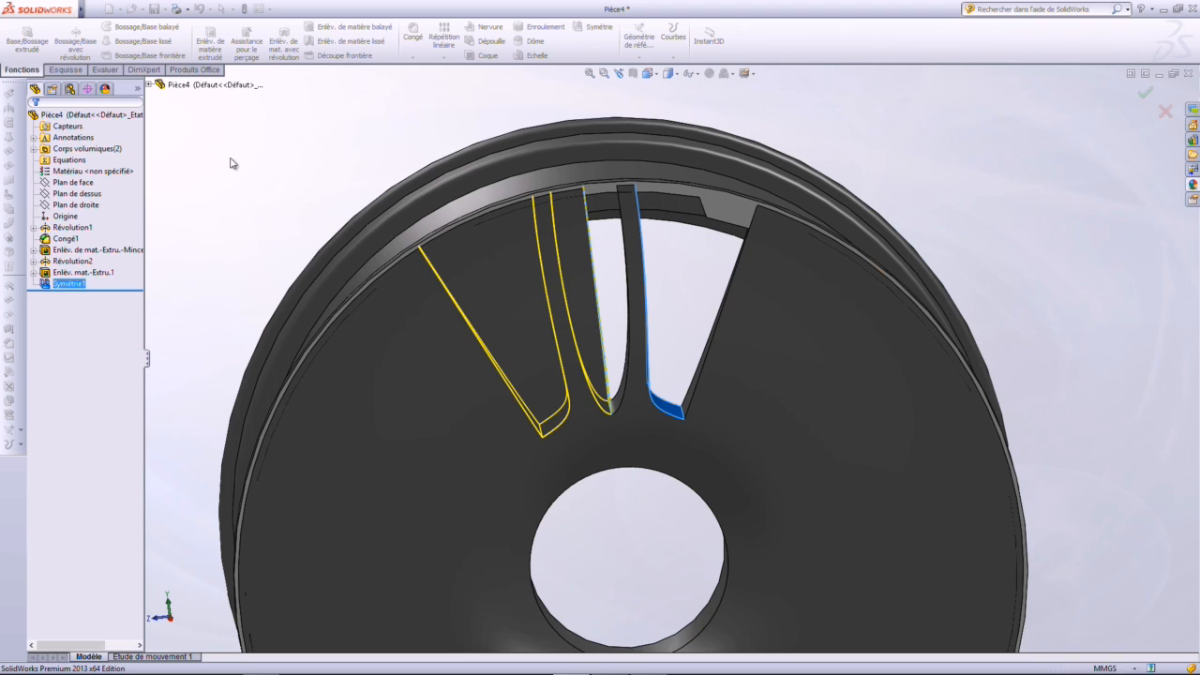
# Start a circular pattern about the rim's outer cylindrical face with 7 equally spaced instances
pyautogui.moveTo(852, 332); pyautogui.dragTo(882, 449, button='middle')
pyautogui.scroll(-2, 881, 448)
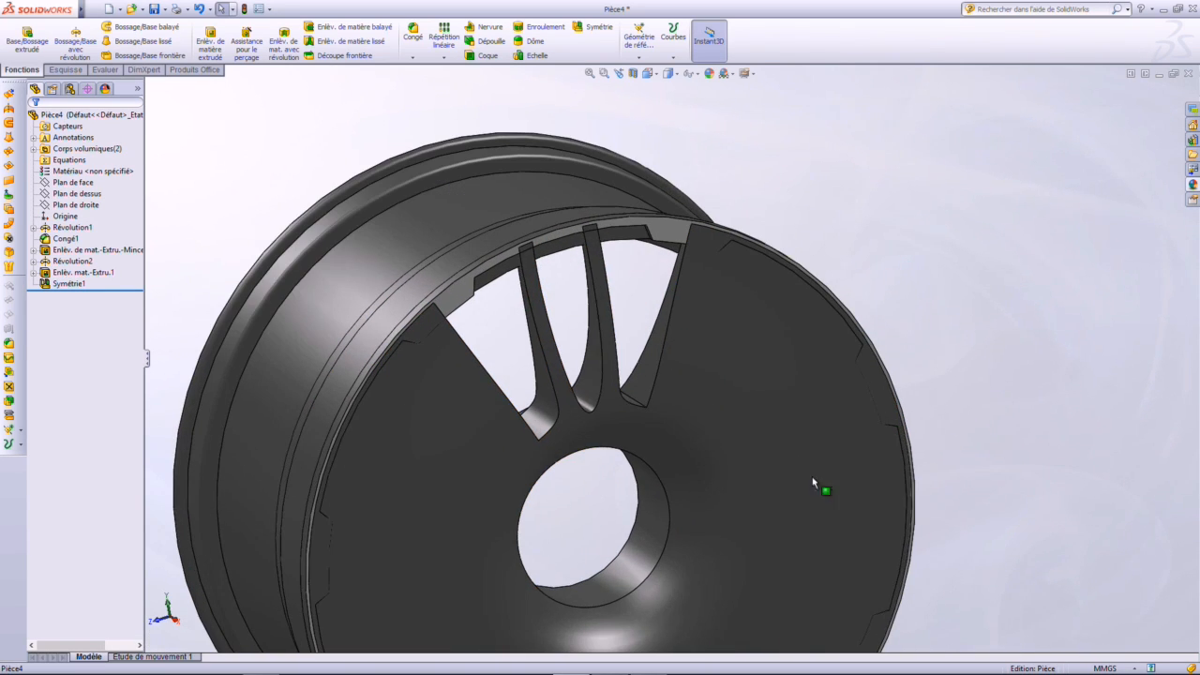
pyautogui.click(444, 57)
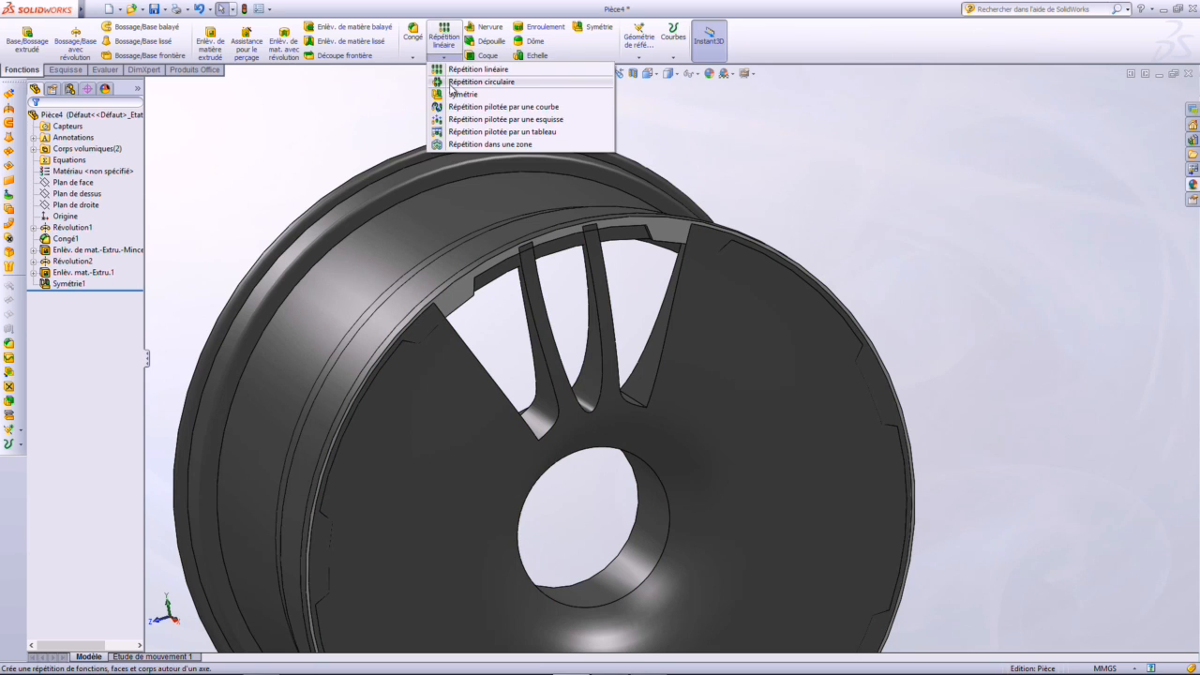
pyautogui.click(473, 81)
pyautogui.click(109, 155)
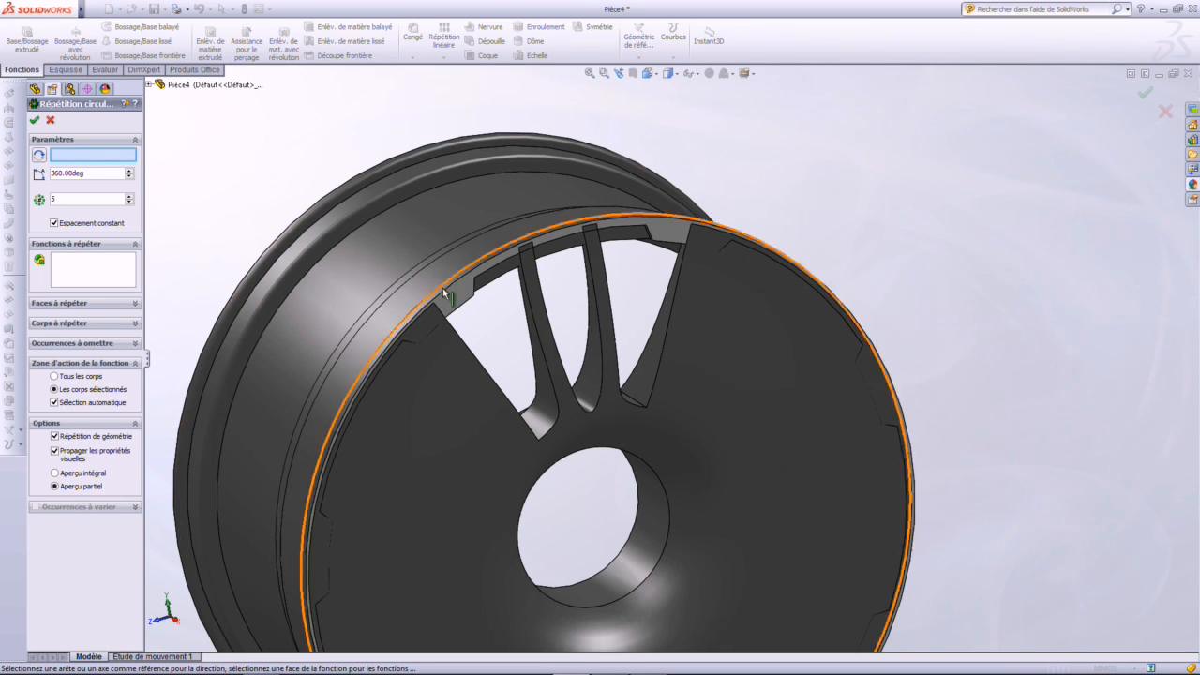
pyautogui.moveTo(444, 290); pyautogui.dragTo(459, 292, button='middle')
pyautogui.moveTo(385, 242); pyautogui.dragTo(409, 342, button='middle')
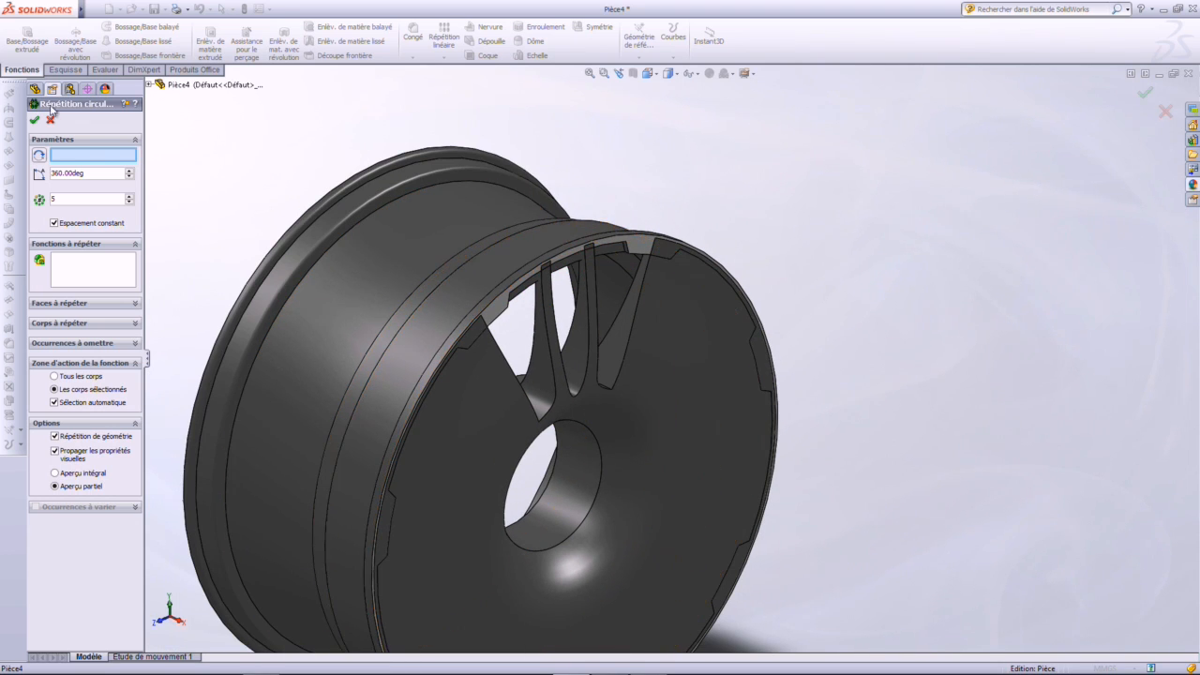
pyautogui.click(429, 322)
pyautogui.moveTo(567, 262)
pyautogui.mouseDown(button='middle')
pyautogui.moveTo(555, 272)
pyautogui.moveTo(558, 261)
pyautogui.mouseUp(button='middle')
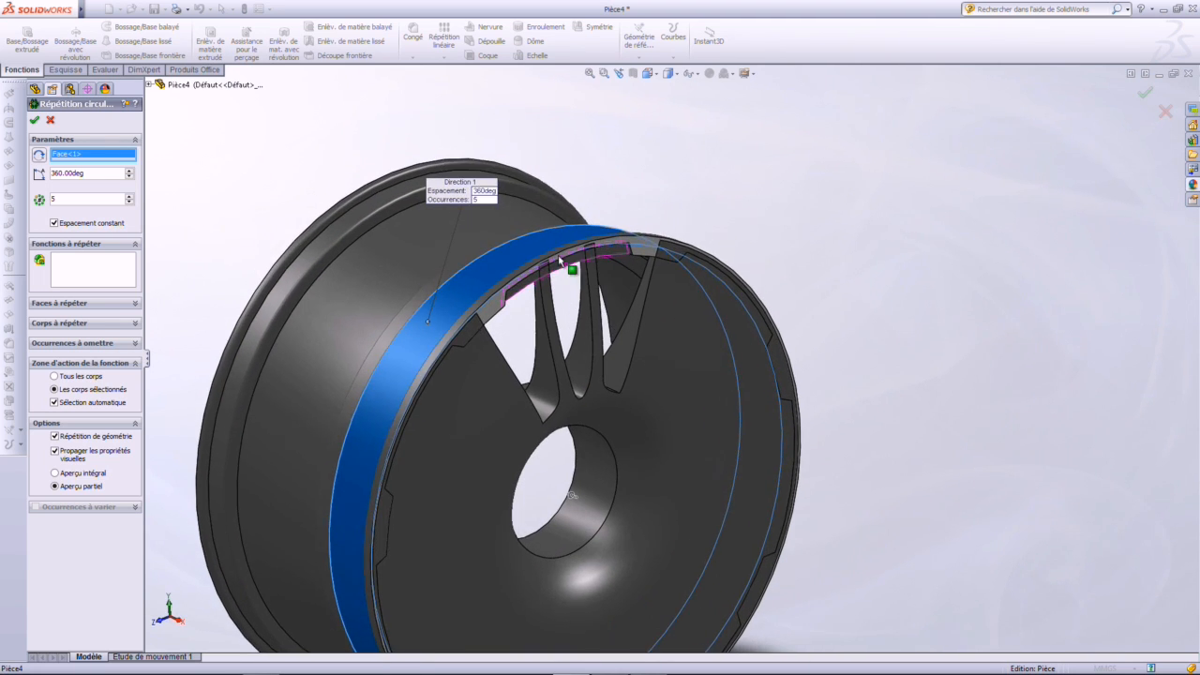
pyautogui.press('z')
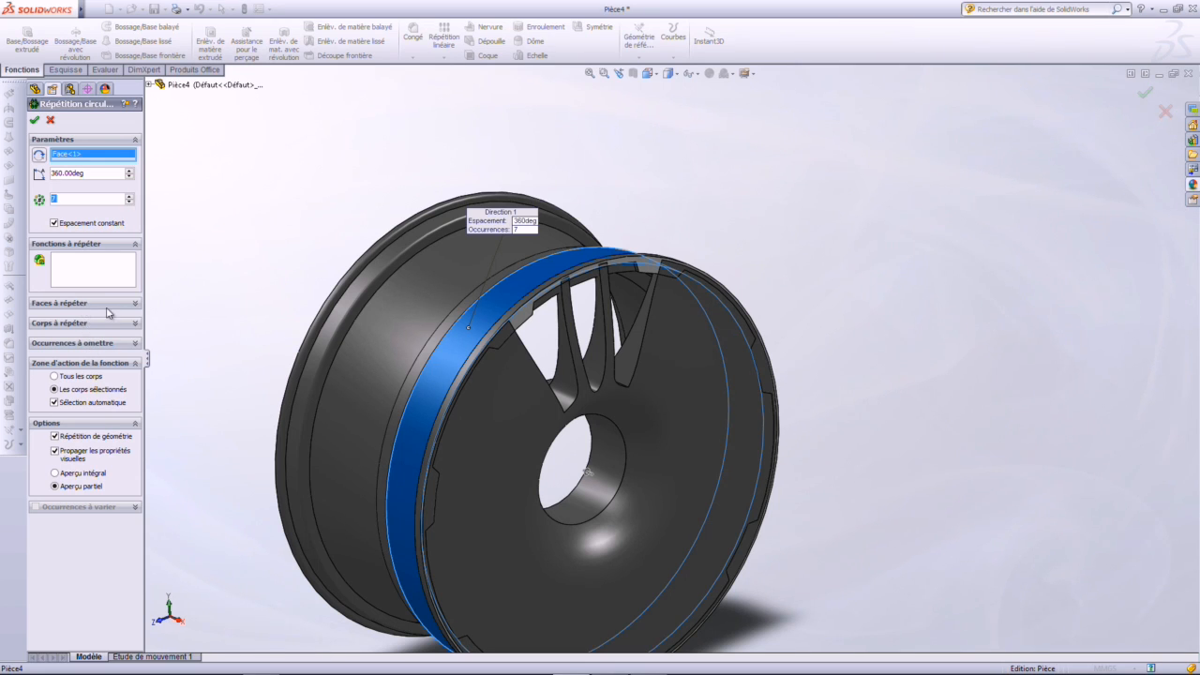
# Choose the extruded cut and its mirror as the features to pattern and try to complete the circular pattern
pyautogui.click(93, 271)
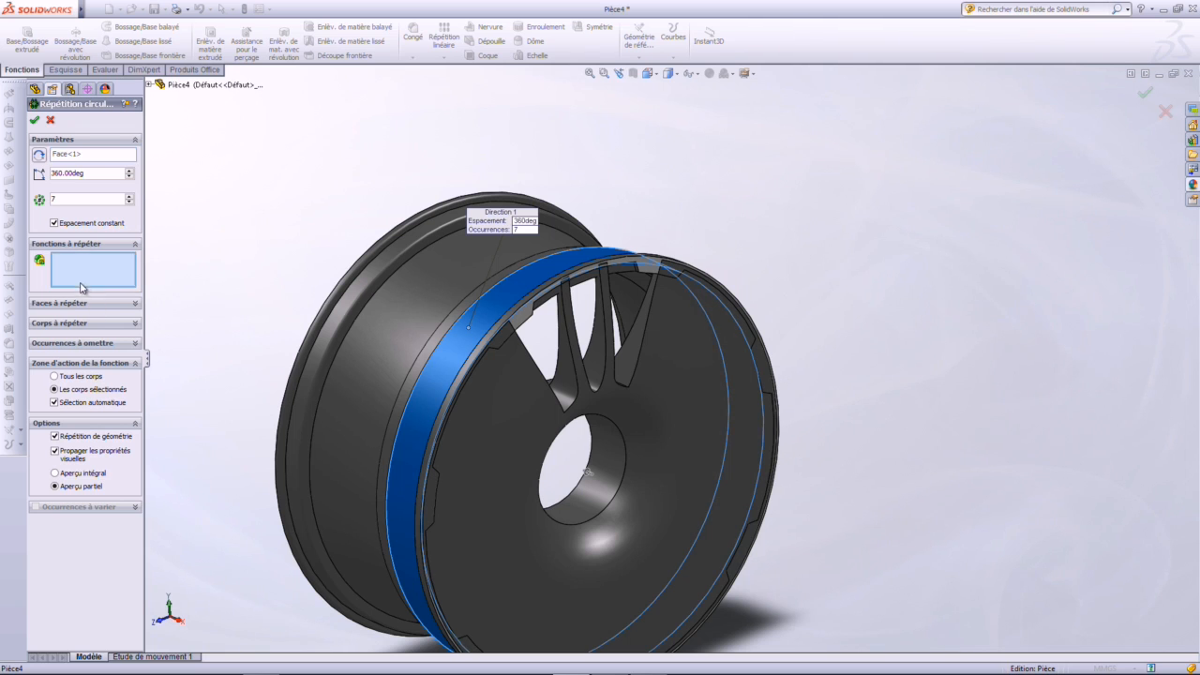
pyautogui.click(574, 389)
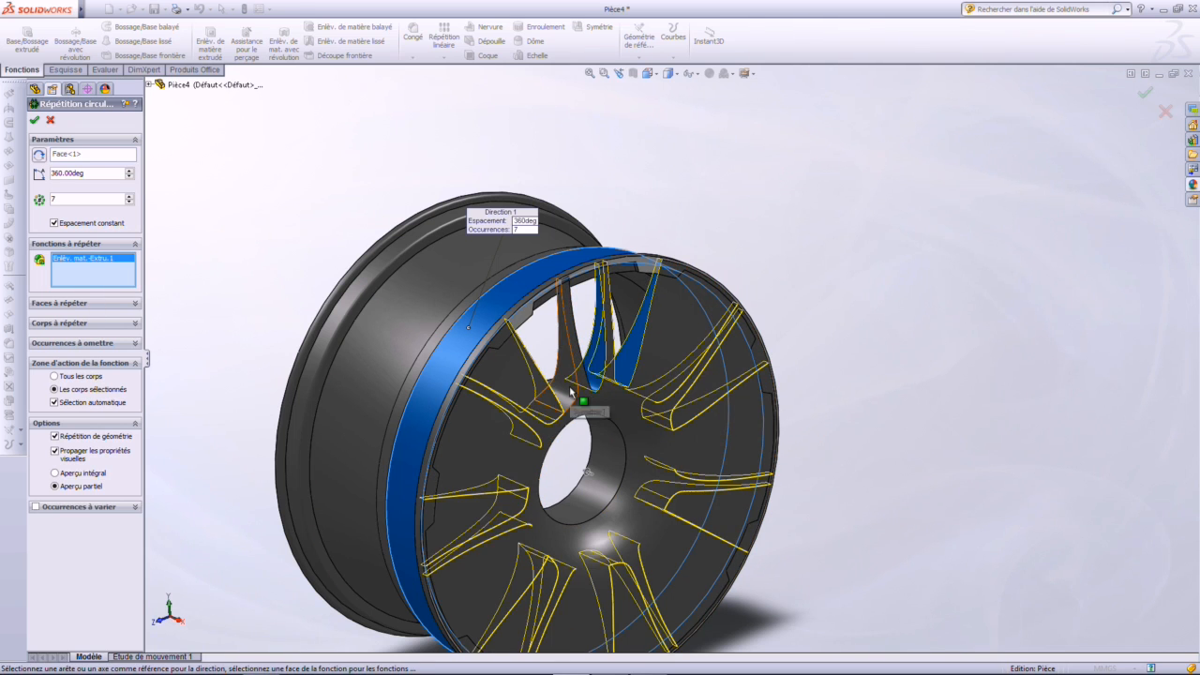
pyautogui.click(574, 394)
pyautogui.scroll(3, 702, 495)
pyautogui.scroll(-2, 699, 507)
pyautogui.moveTo(690, 498)
pyautogui.mouseDown(button='middle')
pyautogui.moveTo(629, 466)
pyautogui.moveTo(684, 487)
pyautogui.mouseUp(button='middle')
pyautogui.click(33, 121)
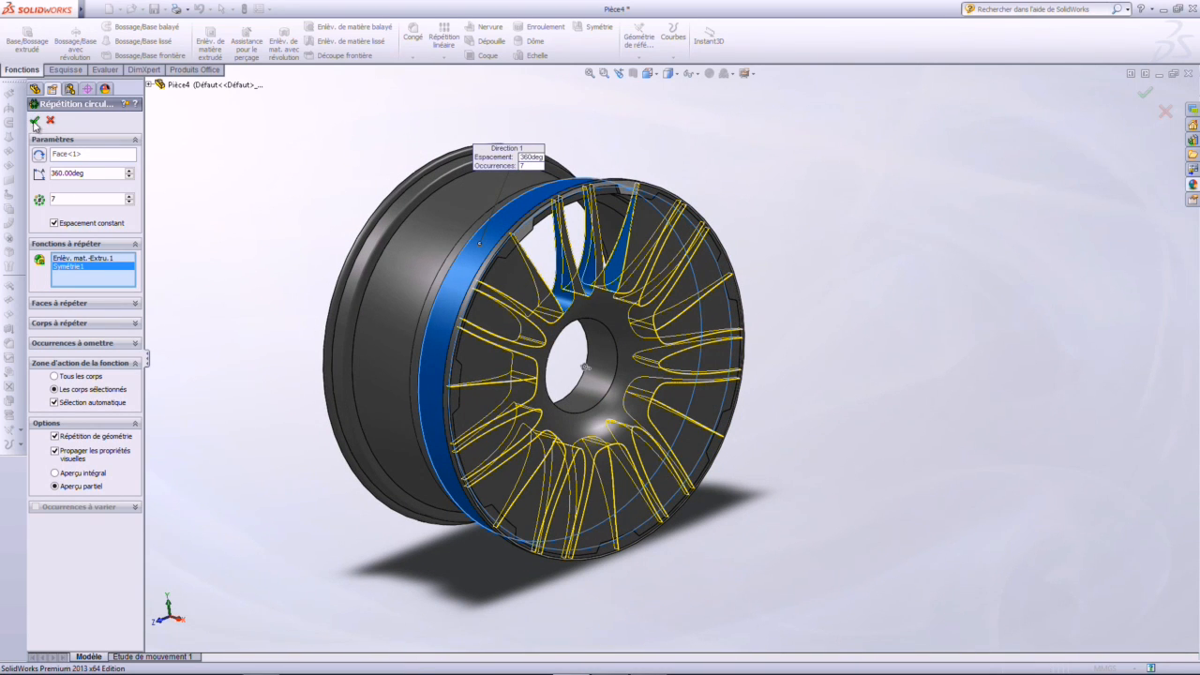
# Try to complete the circular pattern with Répétition de géométrie turned off and re-enable that option
pyautogui.click(55, 436)
pyautogui.click(34, 120)
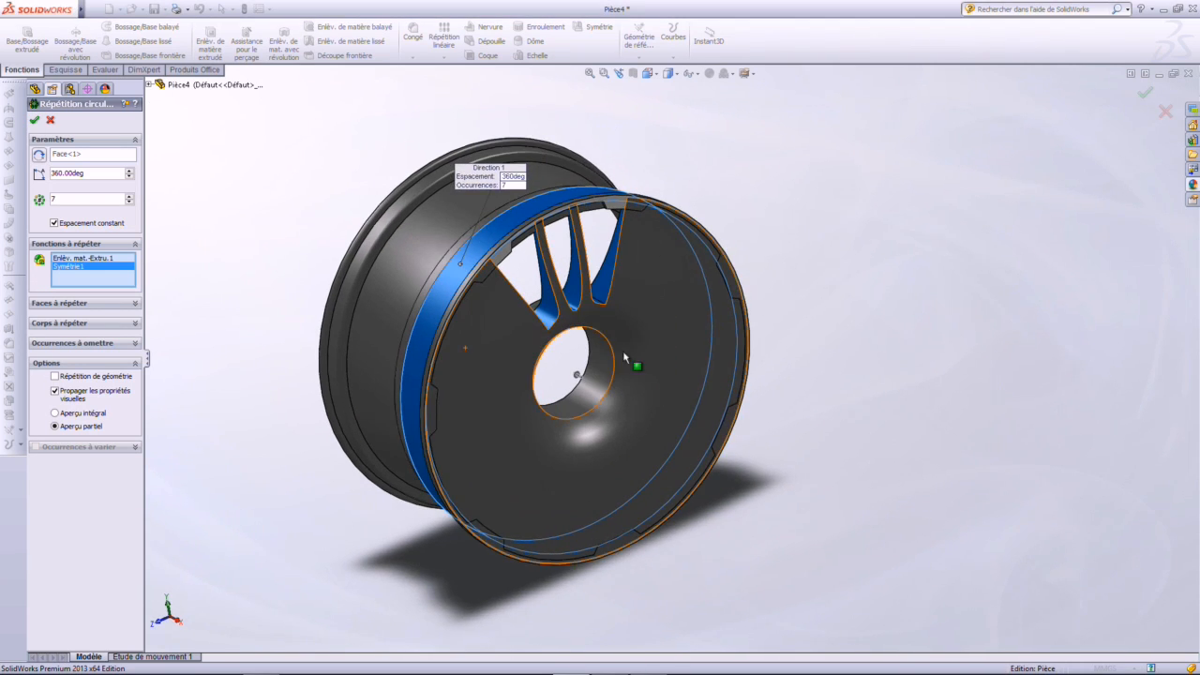
pyautogui.scroll(-5, 603, 455)
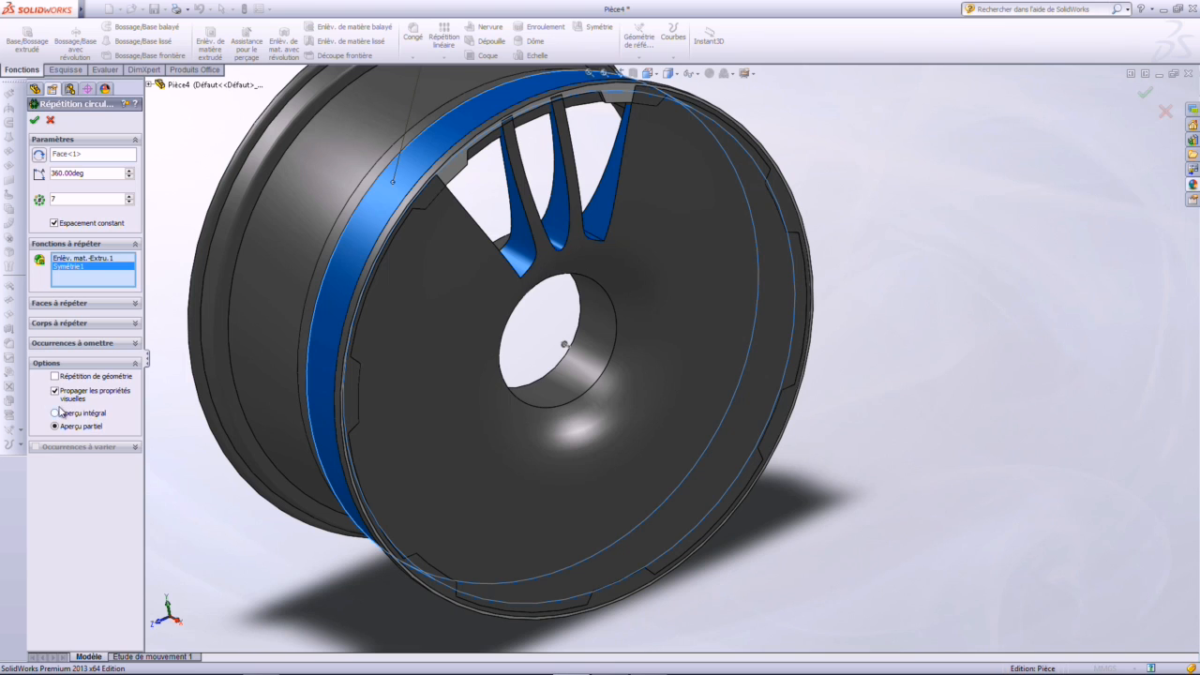
pyautogui.click(55, 376)
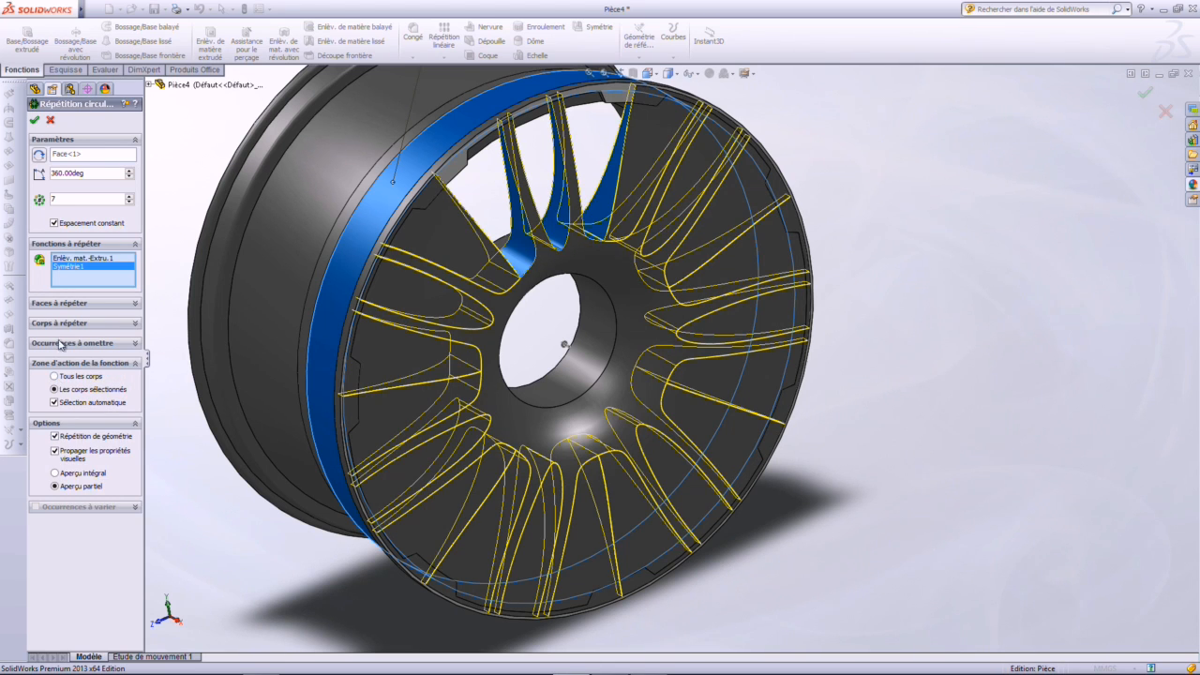
# Turn off automatic body selection, restrict the pattern's scope to the Symétrie1 disc body, and complete the circular pattern
pyautogui.click(56, 402)
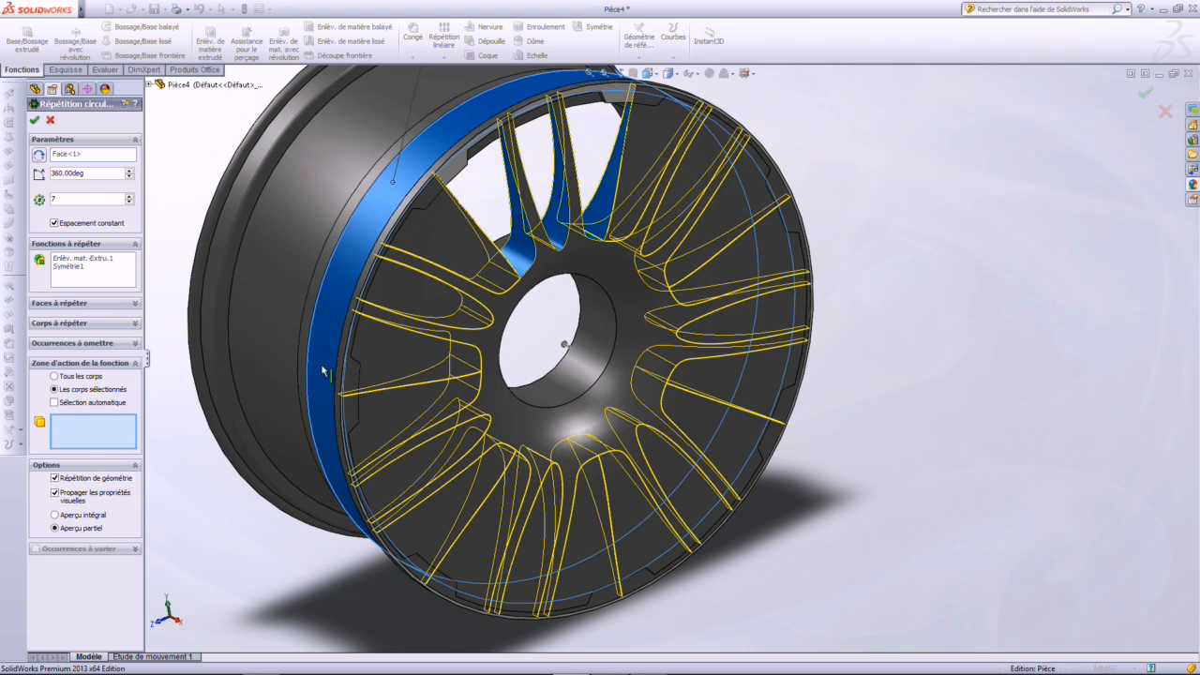
pyautogui.click(429, 305)
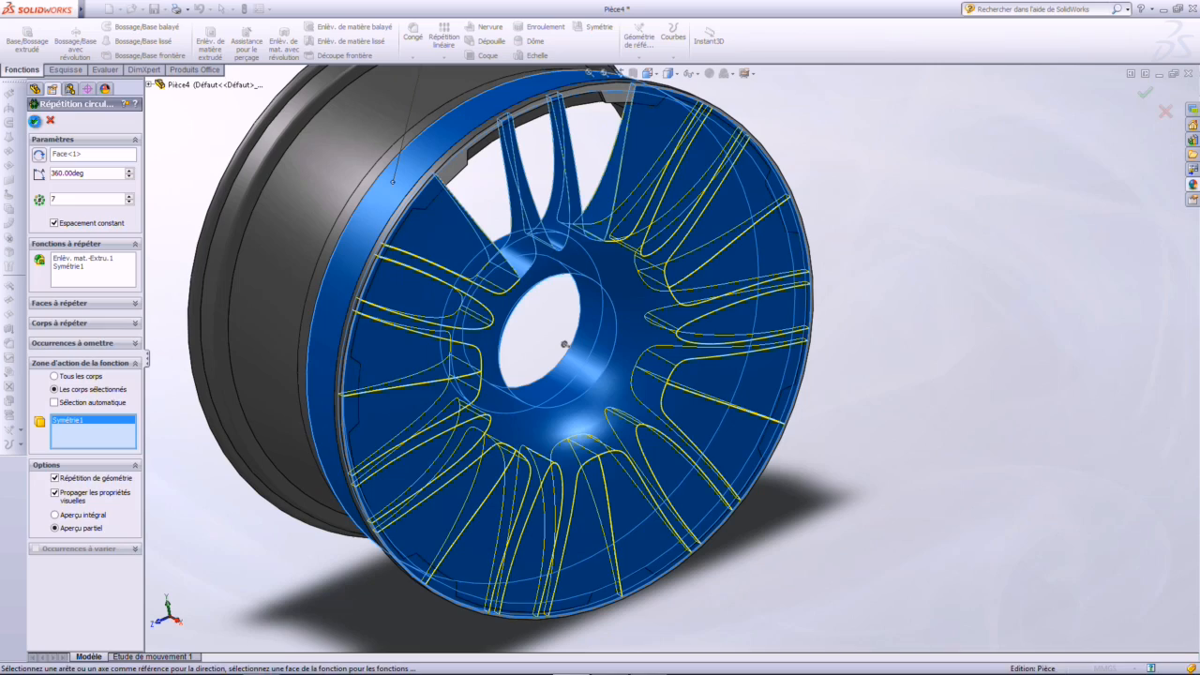
pyautogui.click(35, 121)
pyautogui.moveTo(847, 305); pyautogui.dragTo(835, 273, button='middle')
pyautogui.scroll(2, 855, 315)
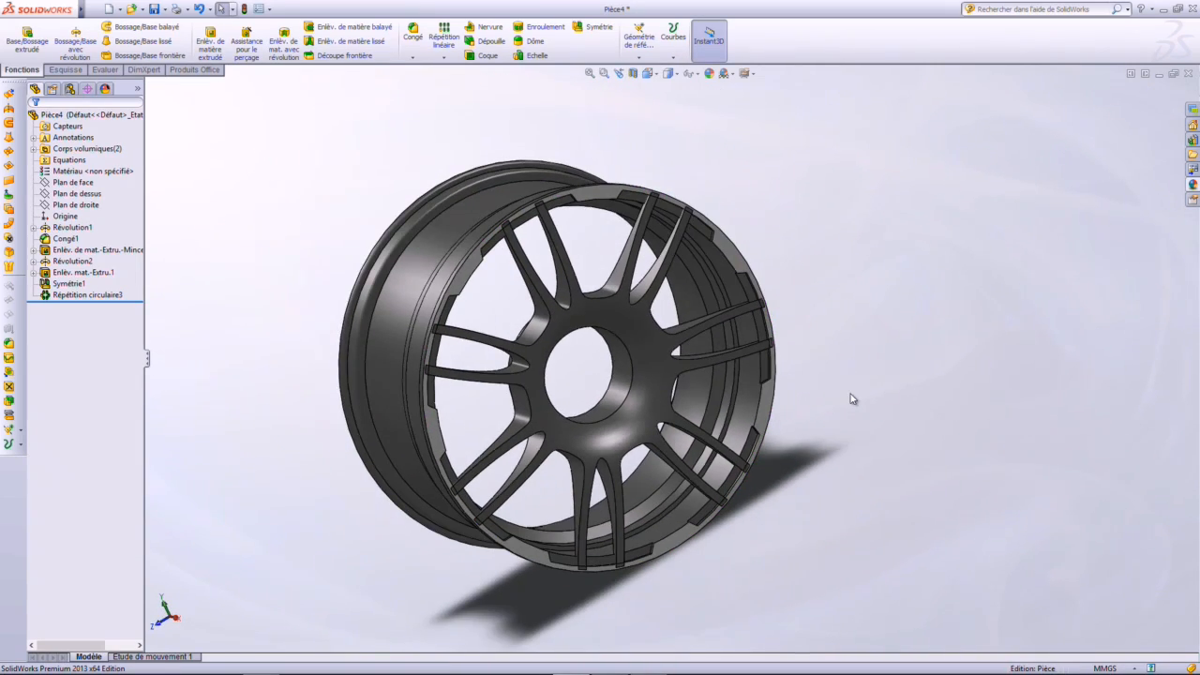
# Start a constant-radius fillet on the front edges of one wide and one narrow spoke opening with a 2 mm radius
pyautogui.hotkey('ctrl', '1')
pyautogui.moveTo(803, 343); pyautogui.dragTo(830, 363, button='middle')
pyautogui.moveTo(714, 307); pyautogui.dragTo(750, 349, button='middle')
pyautogui.click(413, 34)
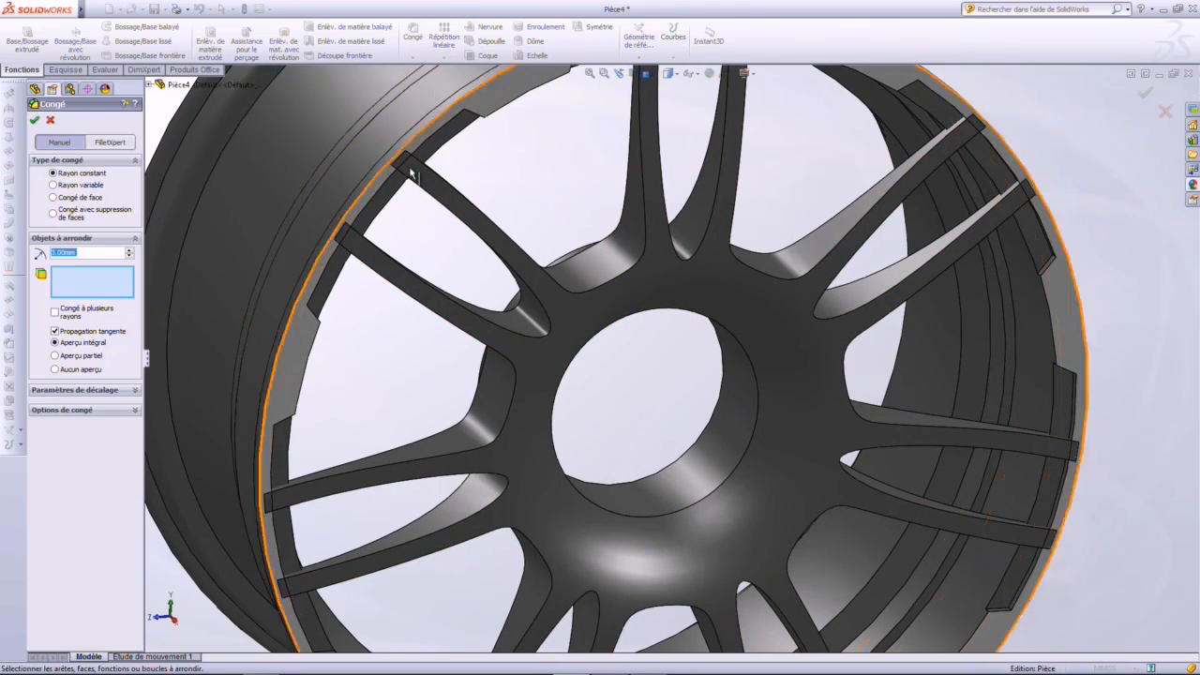
pyautogui.click(607, 280)
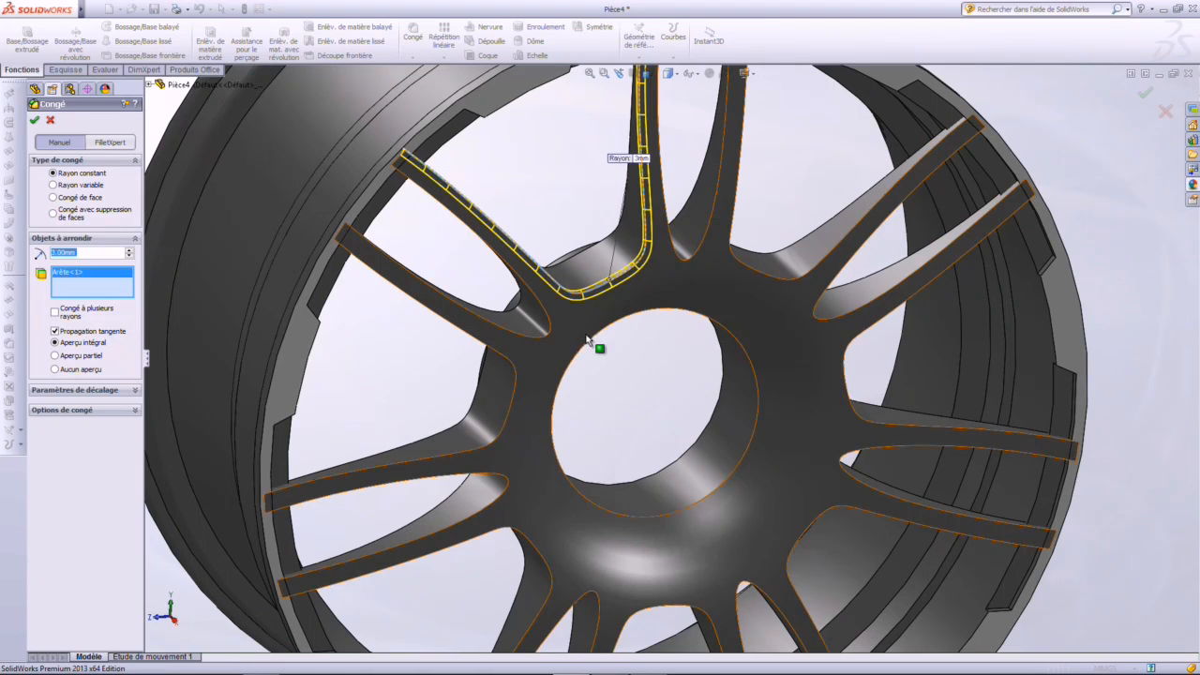
pyautogui.click(548, 337)
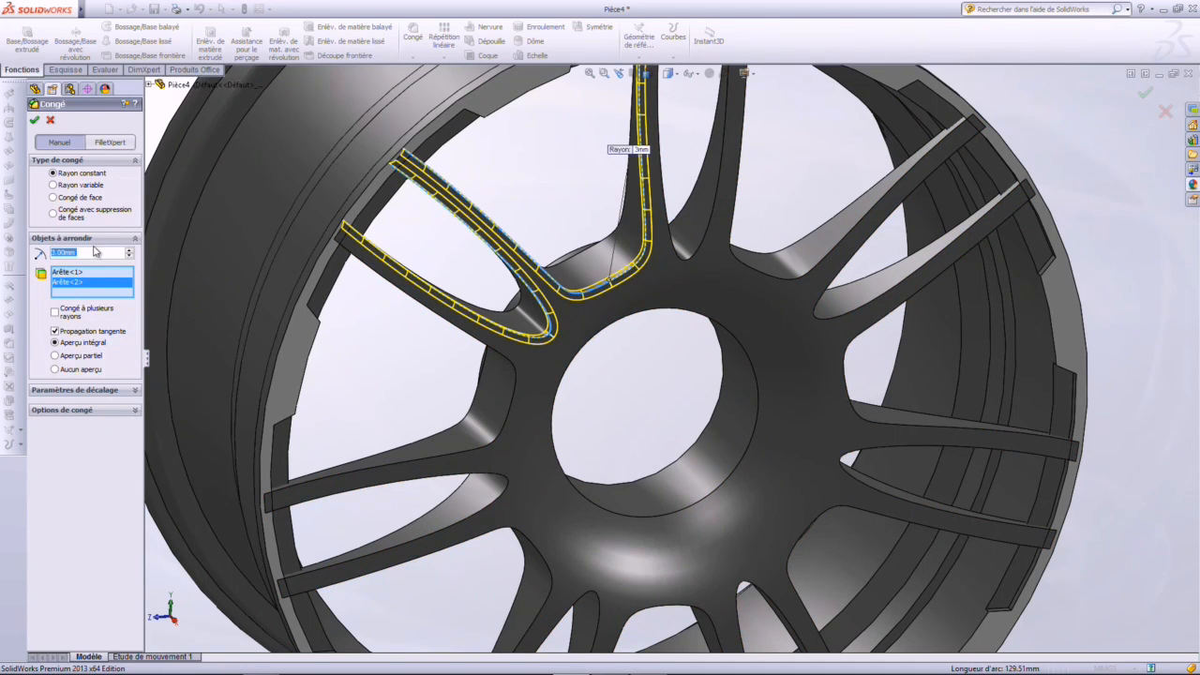
pyautogui.write('2')
pyautogui.press('Return')
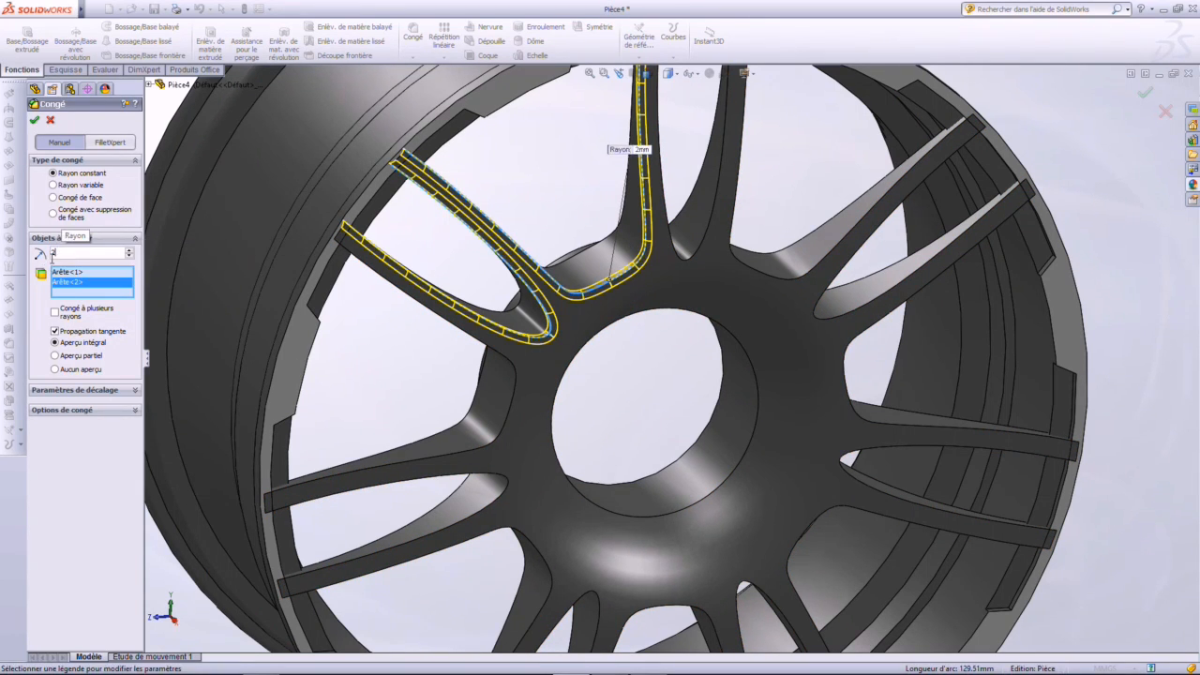
# Add the front edges of all remaining spoke openings around the wheel to the fillet and complete it
pyautogui.click(710, 236)
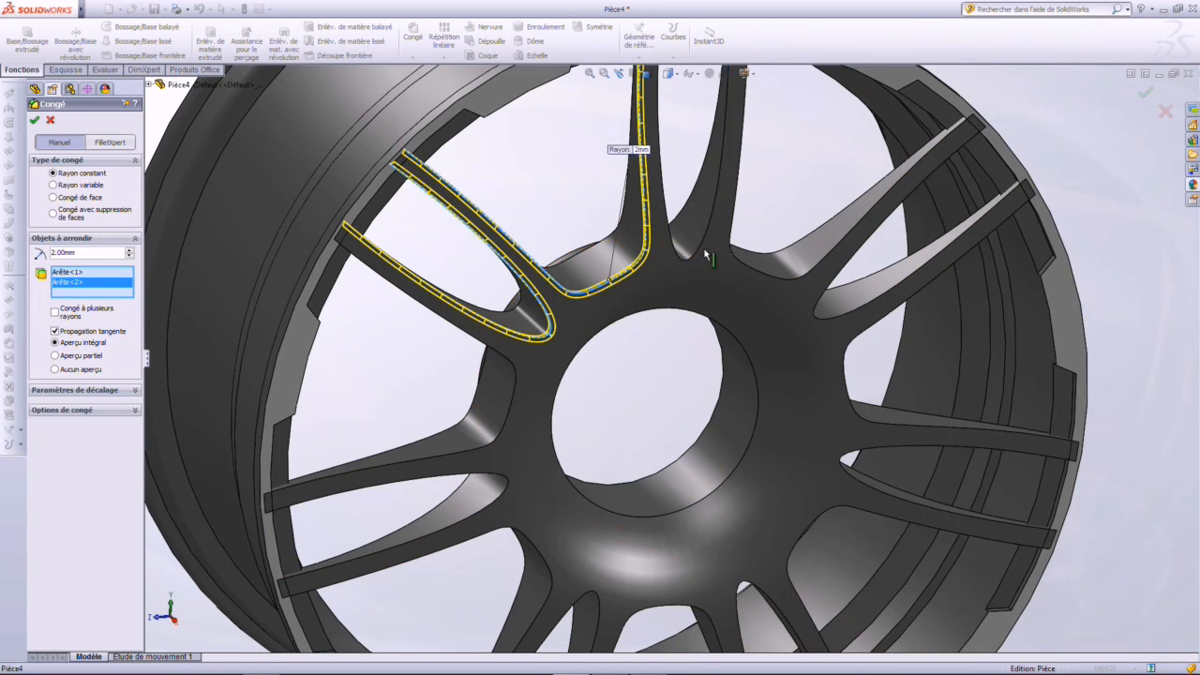
pyautogui.click(757, 274)
pyautogui.click(840, 320)
pyautogui.click(859, 392)
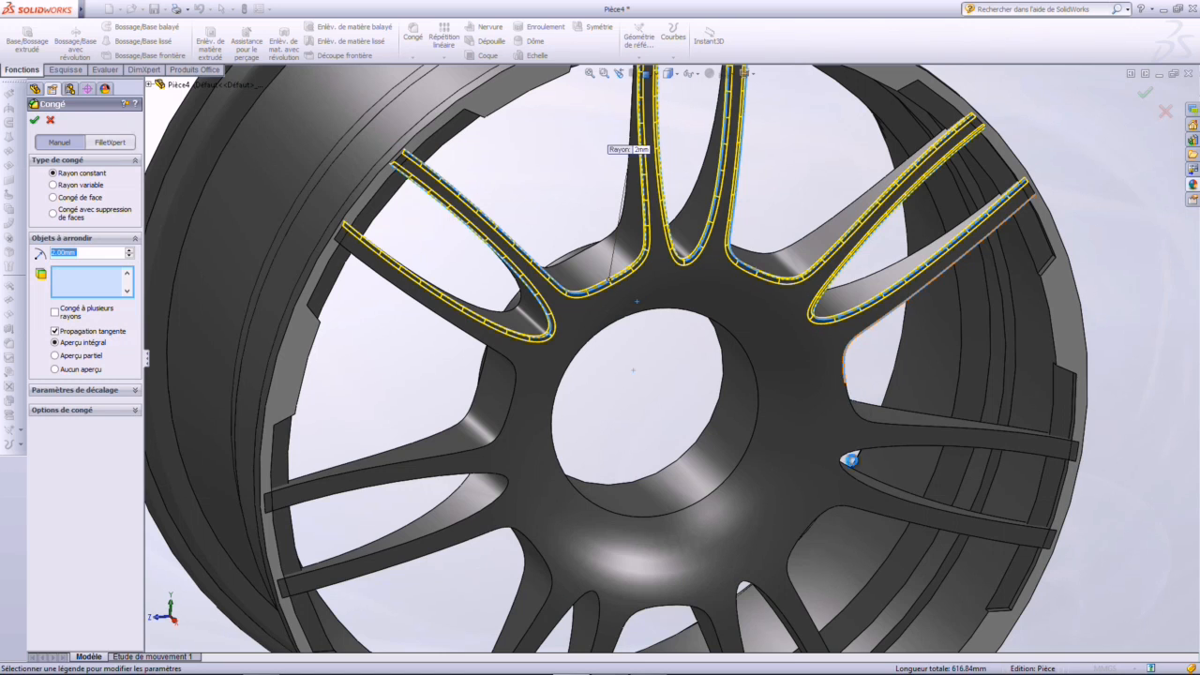
pyautogui.click(836, 502)
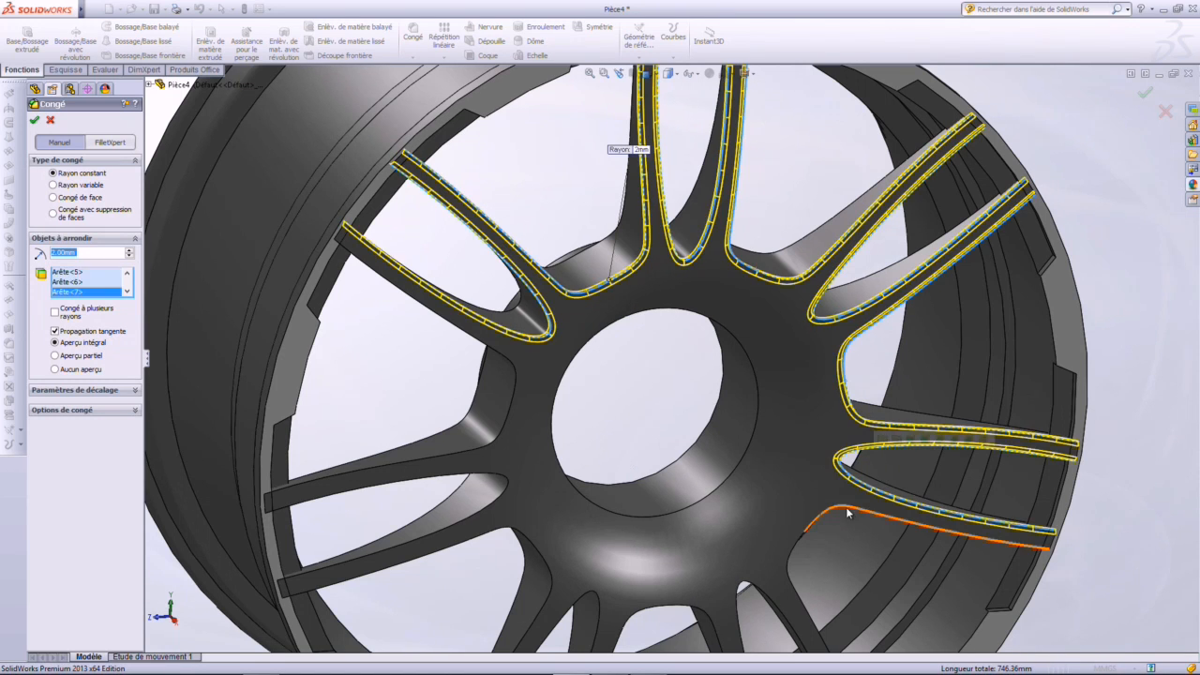
pyautogui.click(752, 618)
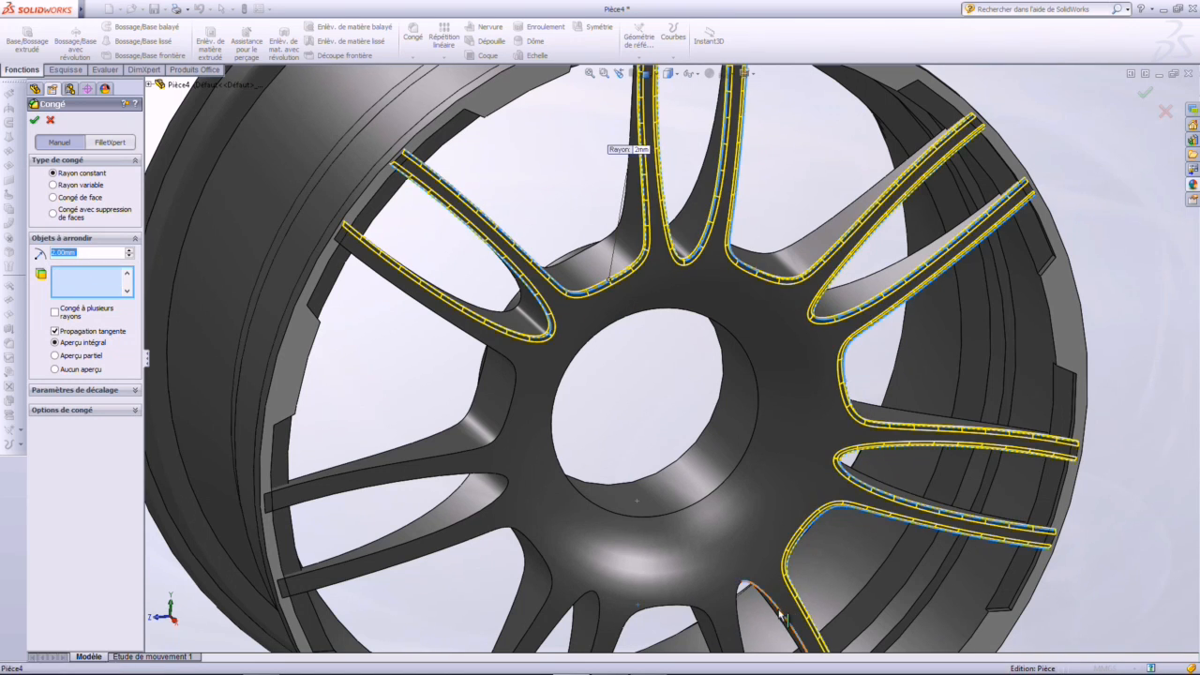
pyautogui.click(645, 619)
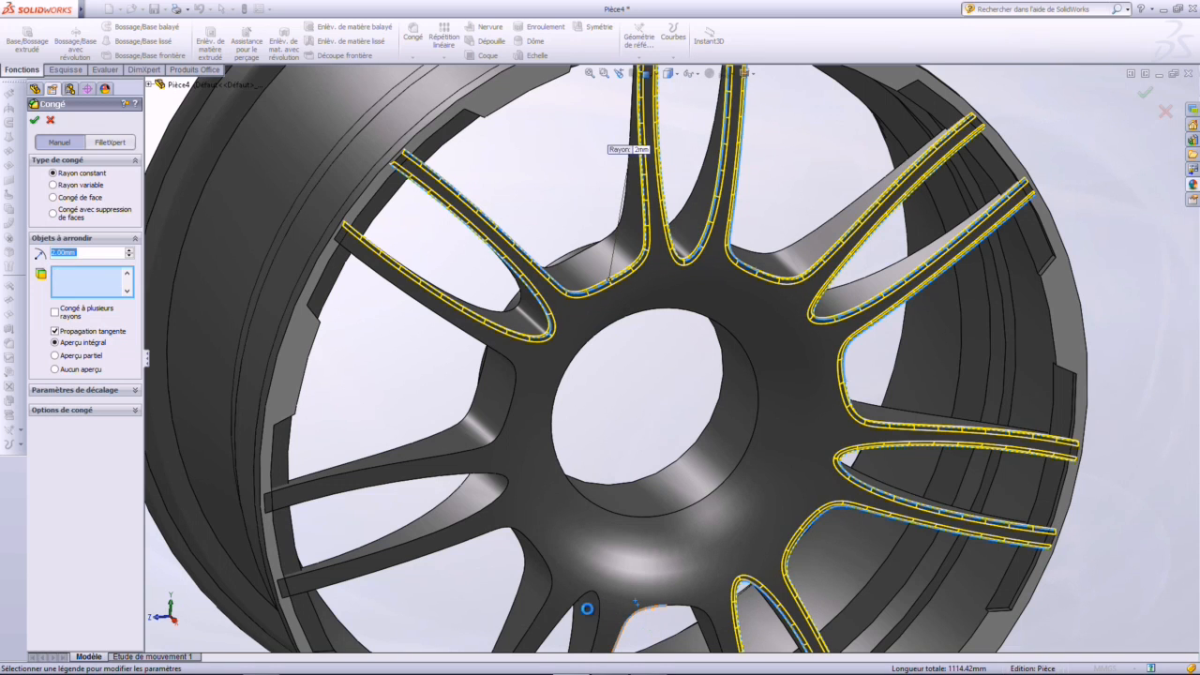
pyautogui.click(598, 614)
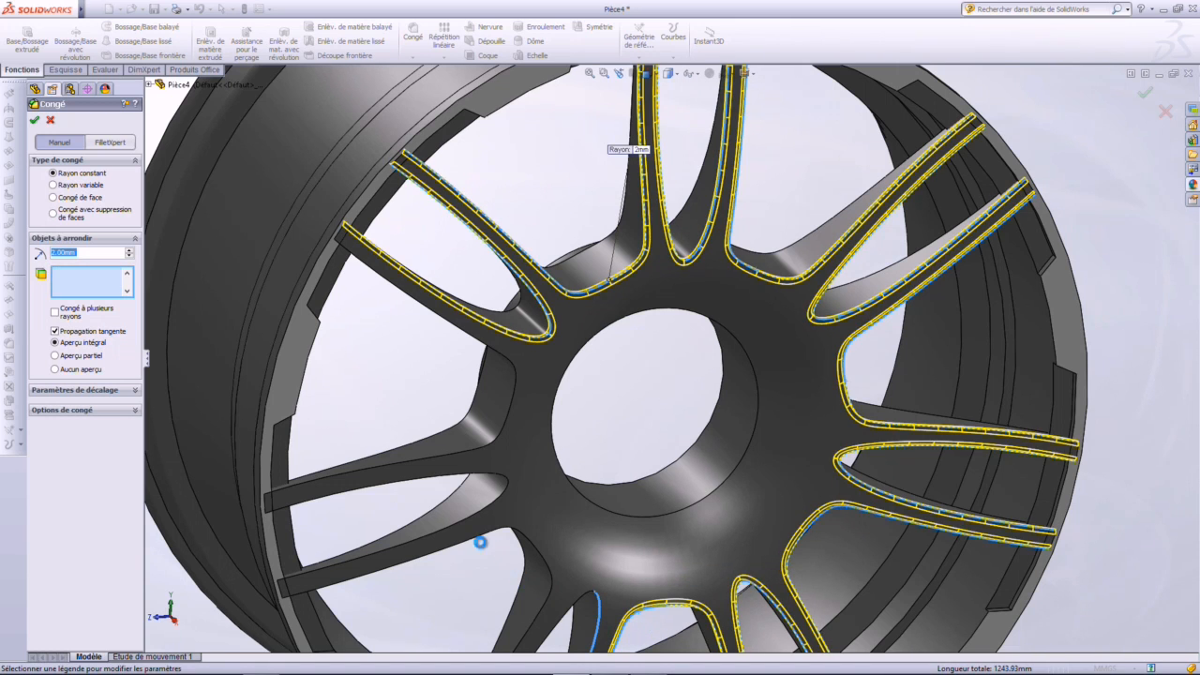
pyautogui.click(481, 534)
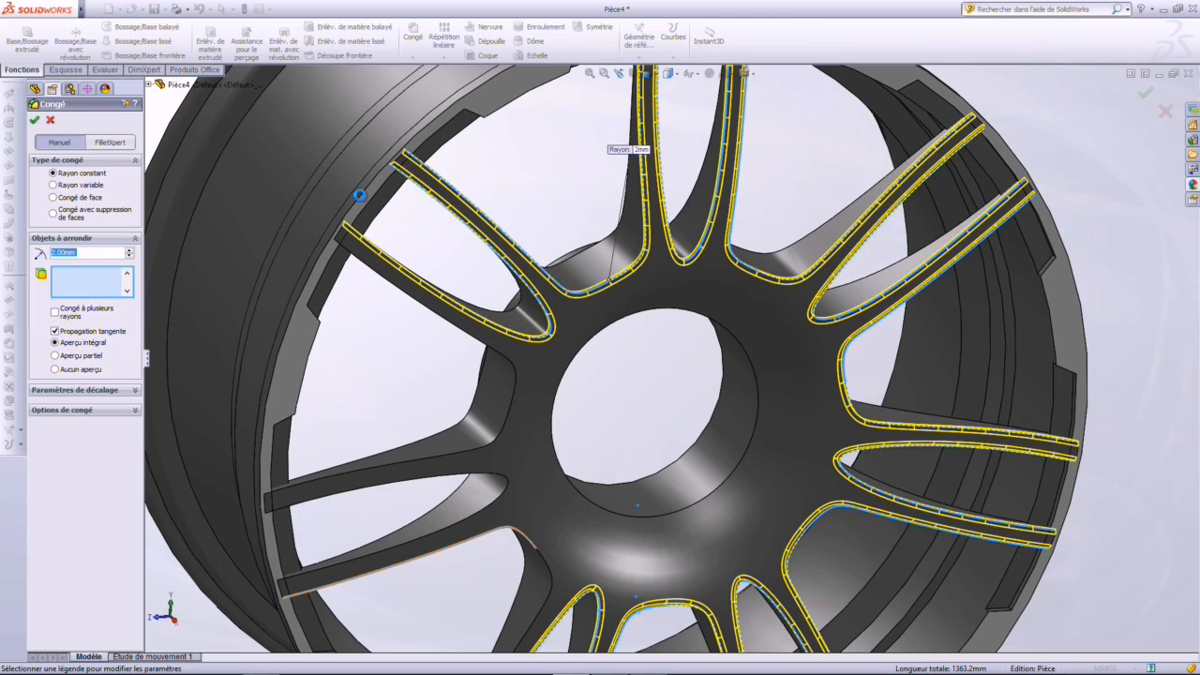
pyautogui.click(478, 453)
pyautogui.click(488, 505)
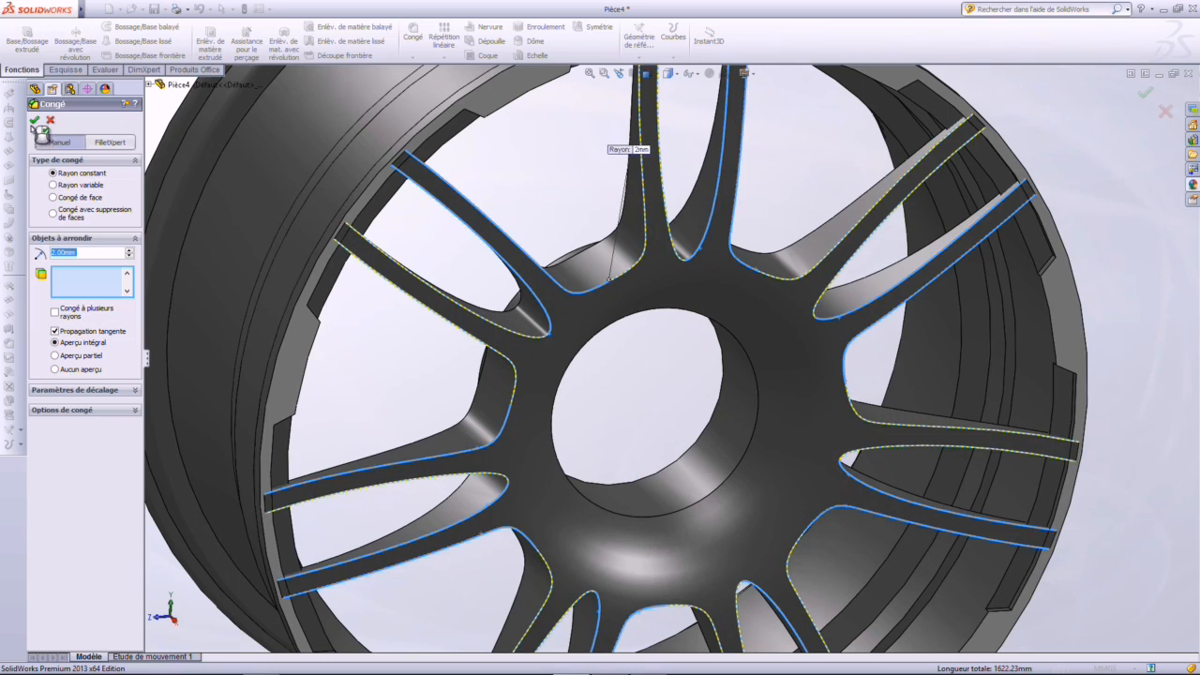
pyautogui.press('Return')
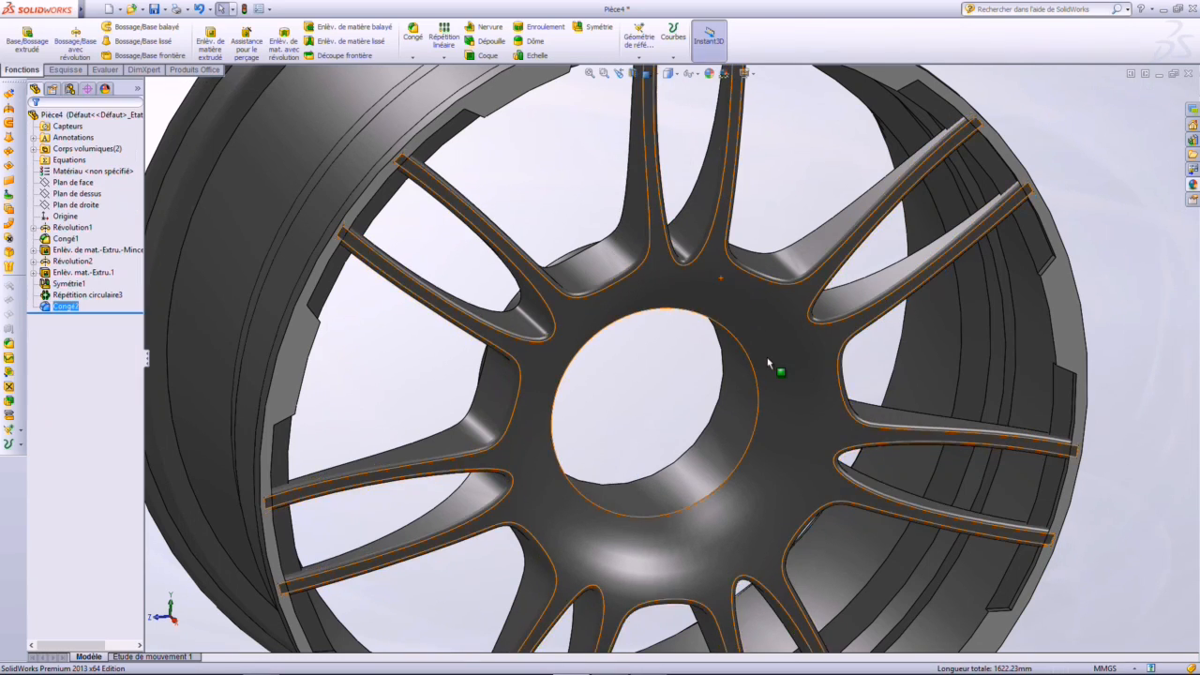
# Edit the spoke cut's sketch Esquisse4, moving the inner end points of both opening curves along their centre lines towards the hub hole
pyautogui.press('f')
pyautogui.moveTo(767, 363); pyautogui.dragTo(698, 396, button='middle')
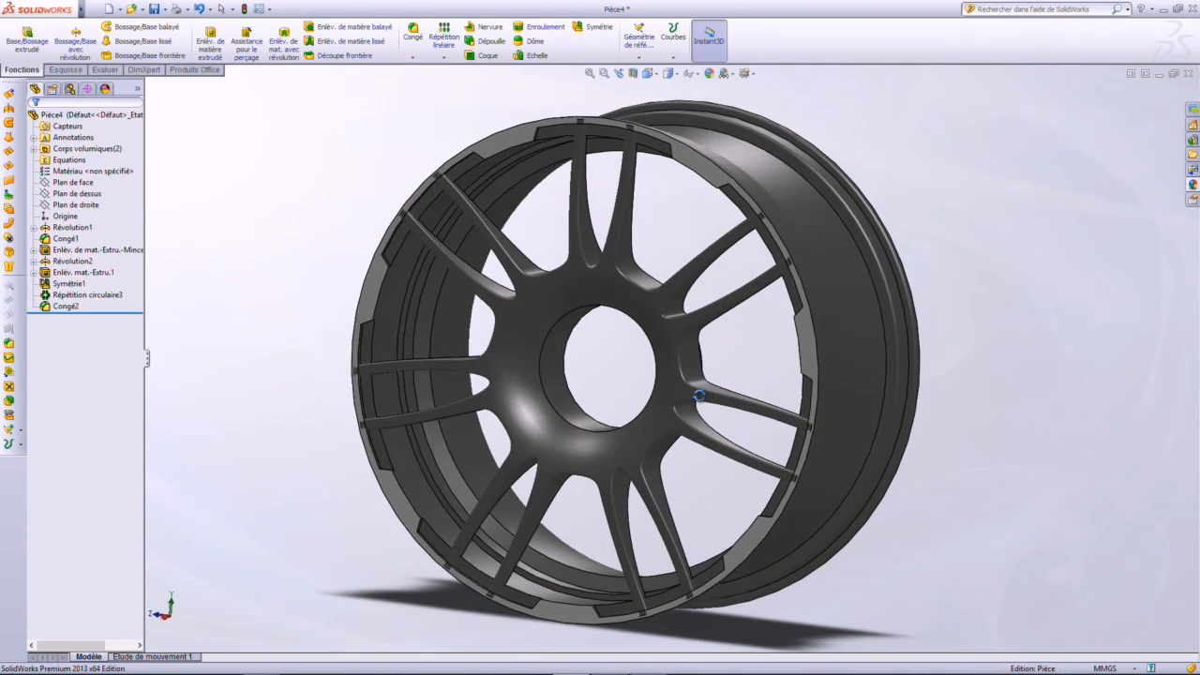
pyautogui.hotkey('ctrl', '1')
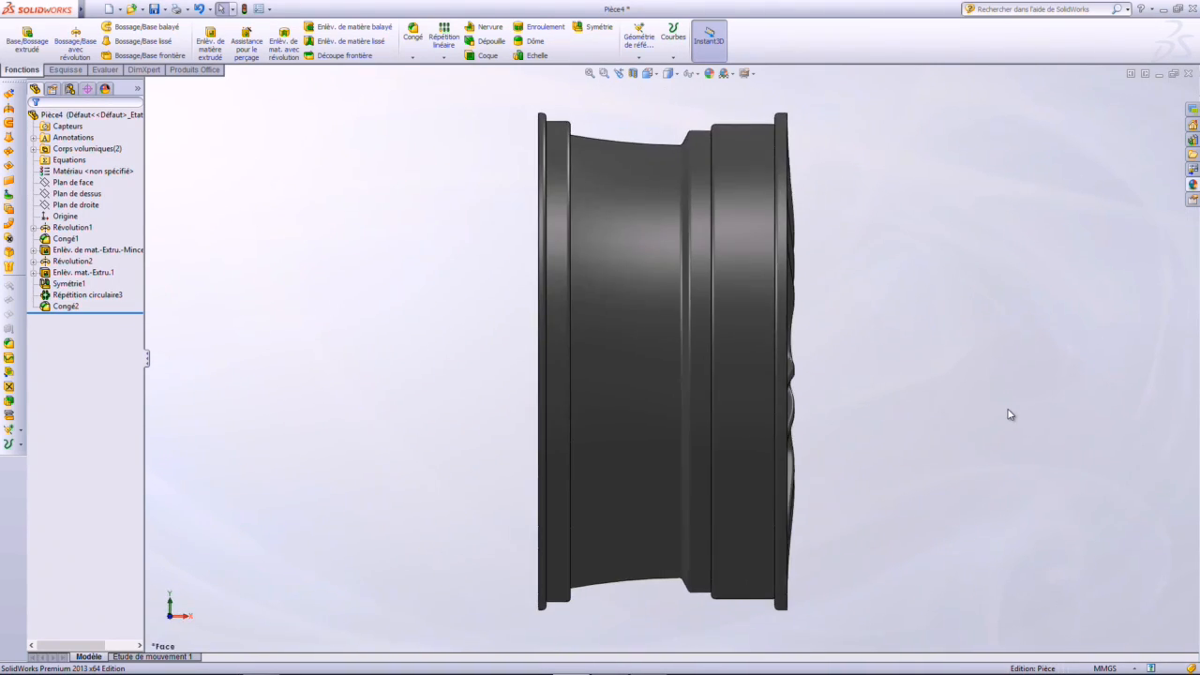
pyautogui.hotkey('ctrl', '4')
pyautogui.scroll(-3, 708, 261)
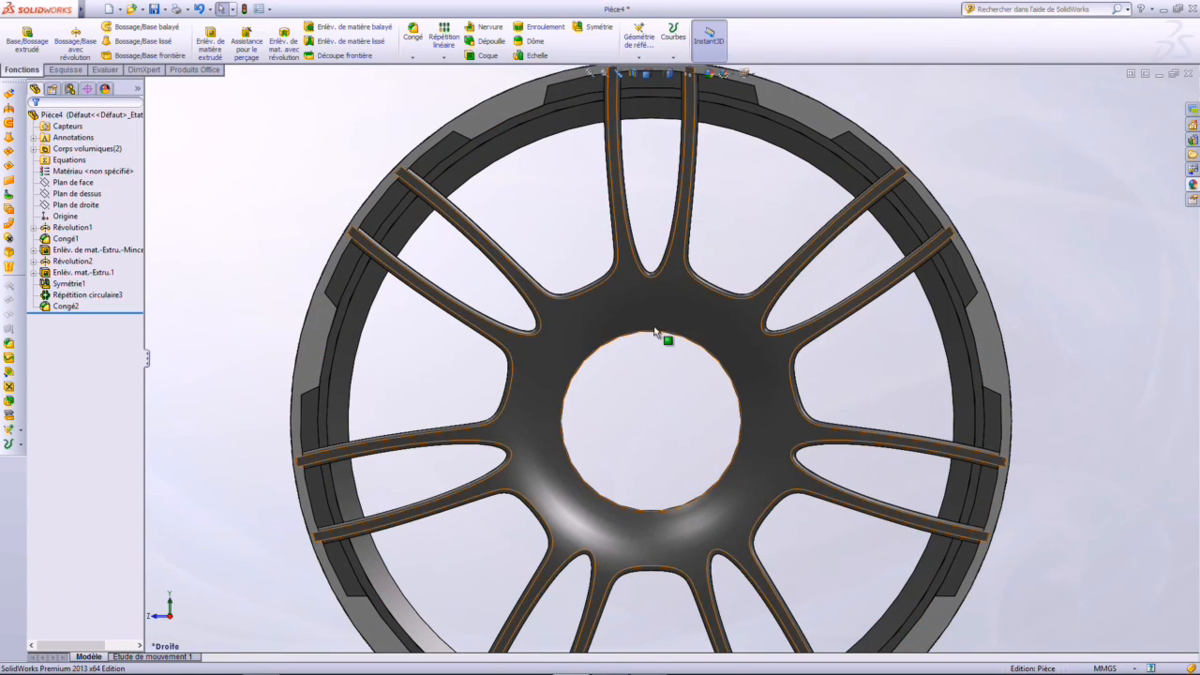
pyautogui.click(33, 272)
pyautogui.click(63, 286)
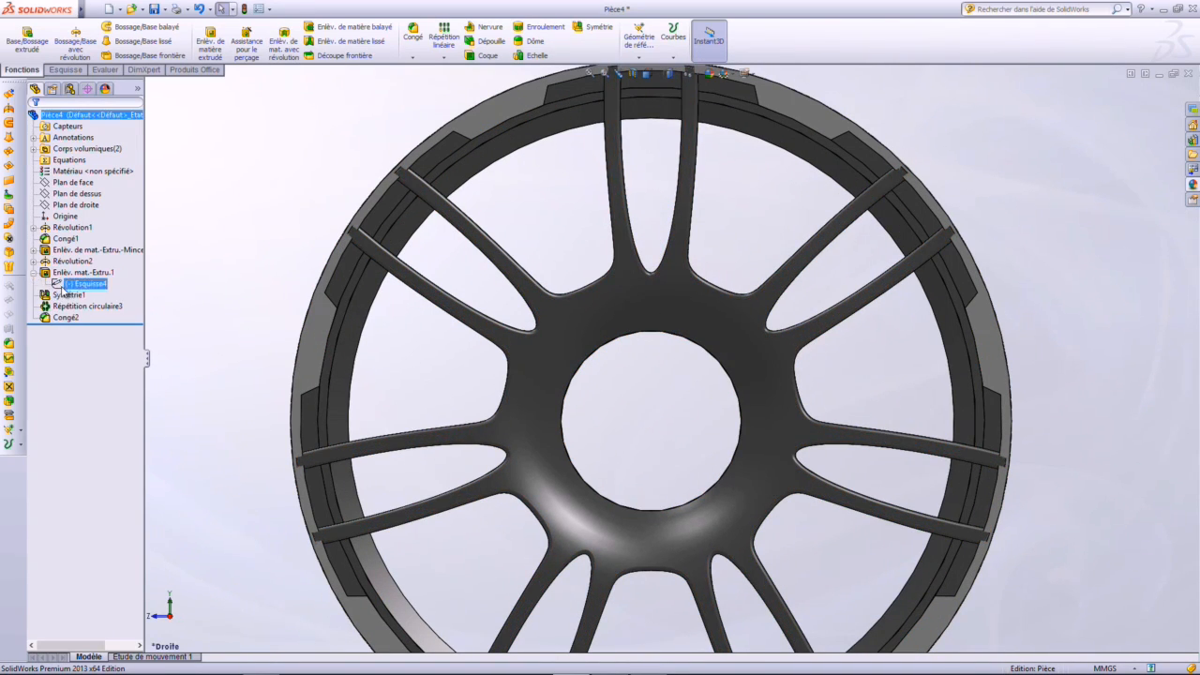
pyautogui.click(86, 246)
pyautogui.scroll(-2, 645, 325)
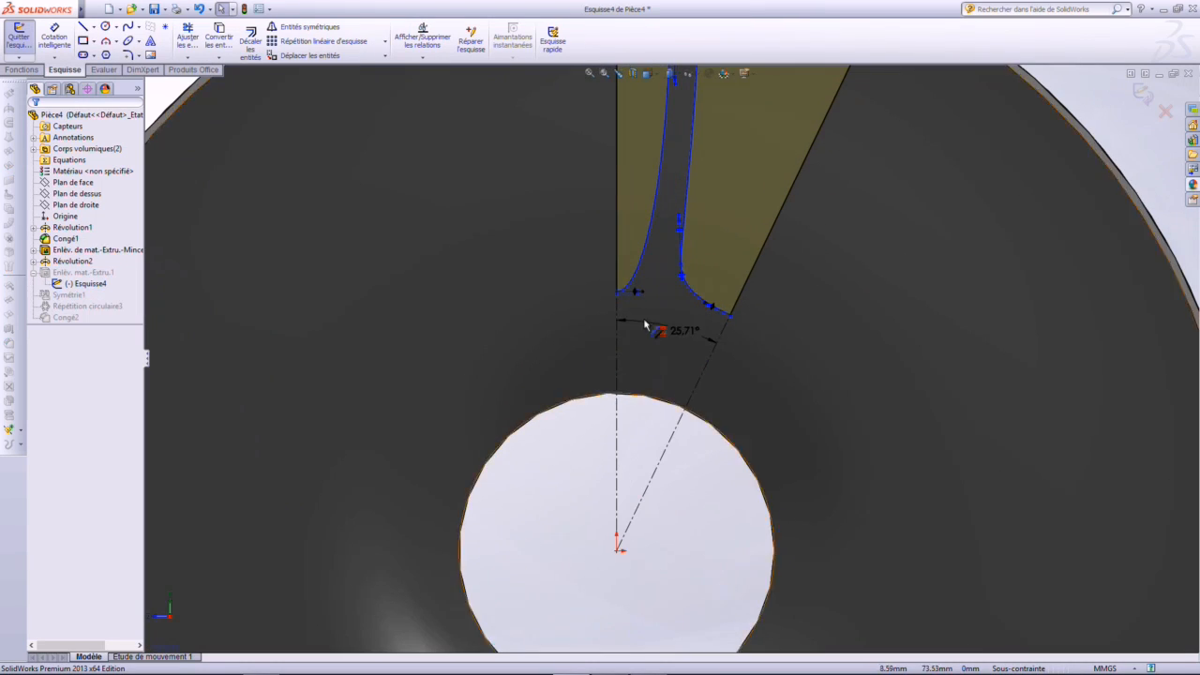
pyautogui.moveTo(617, 293); pyautogui.dragTo(616, 343)
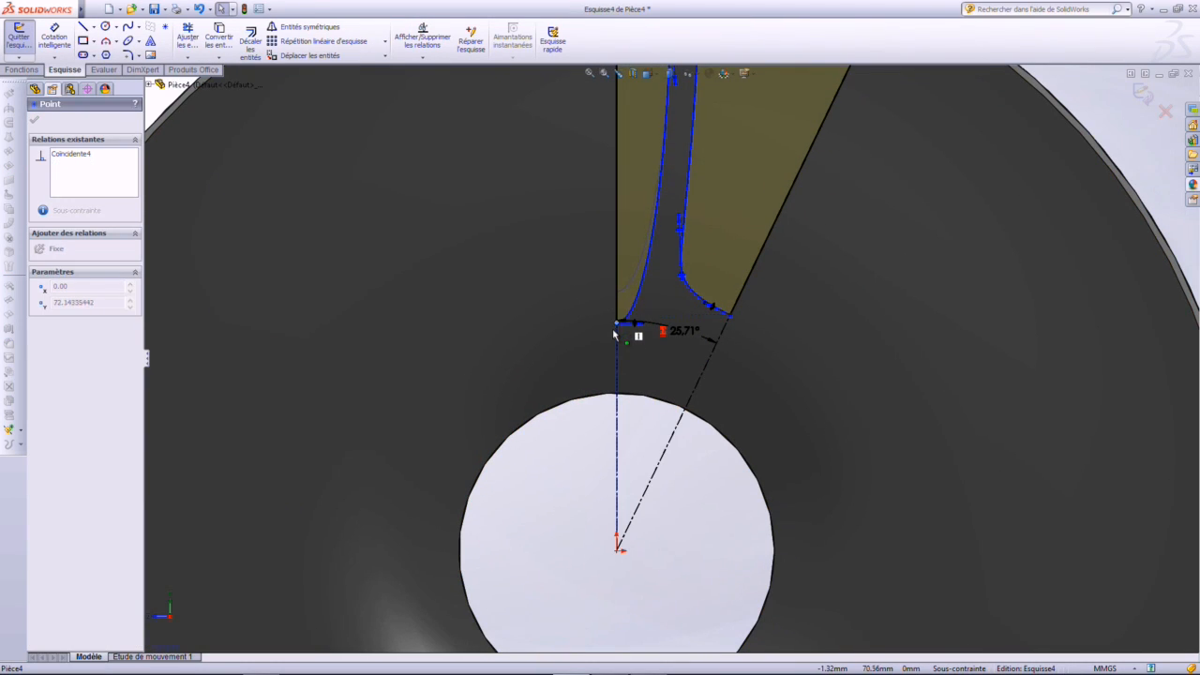
pyautogui.moveTo(729, 316); pyautogui.dragTo(712, 357)
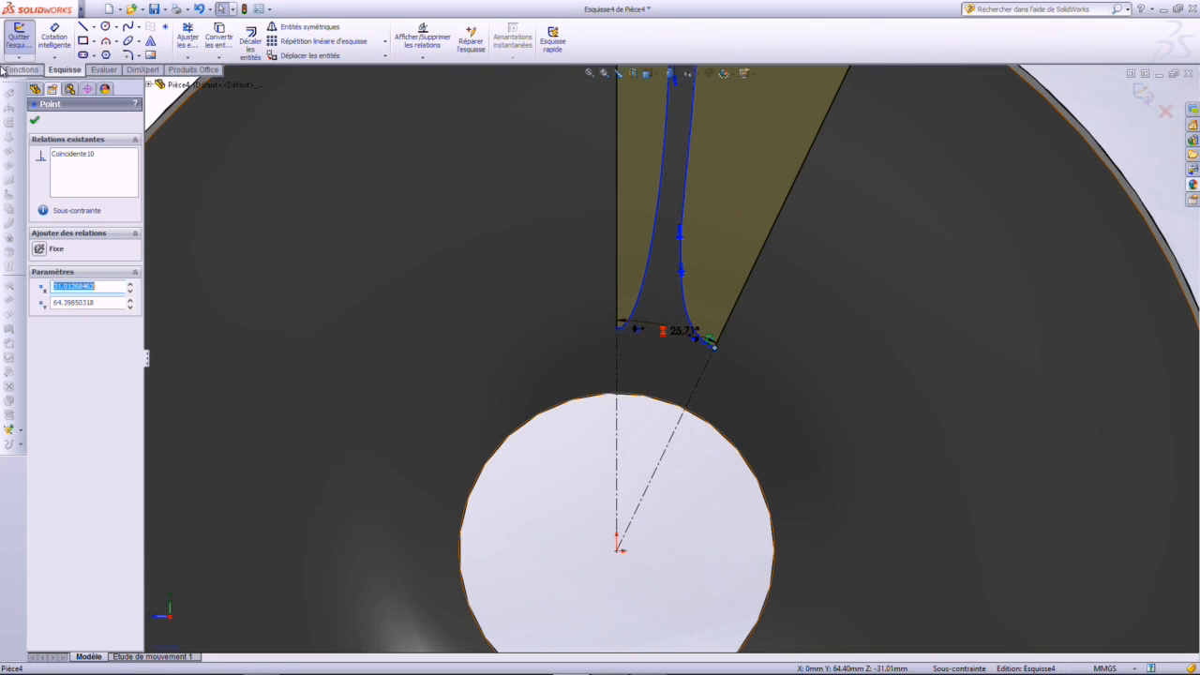
pyautogui.click(19, 36)
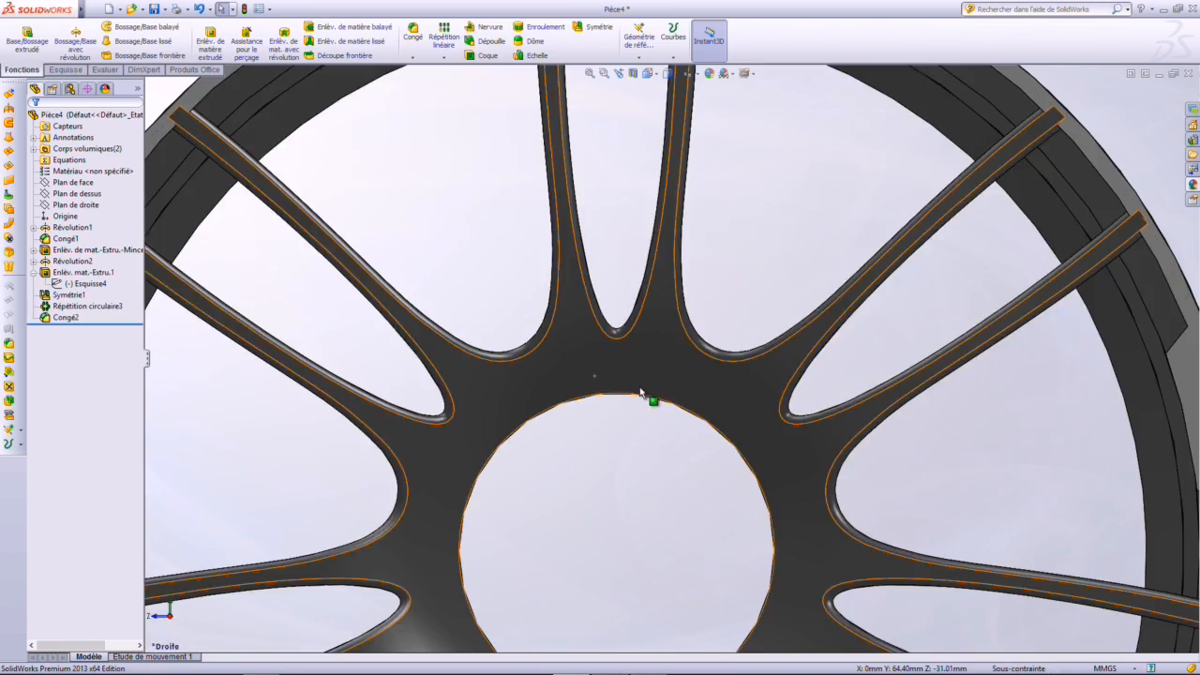
# Examine the shape of the extended spoke openings around the hub from several angles and in standard views
pyautogui.scroll(3, 666, 391)
pyautogui.moveTo(717, 402); pyautogui.dragTo(760, 446, button='middle')
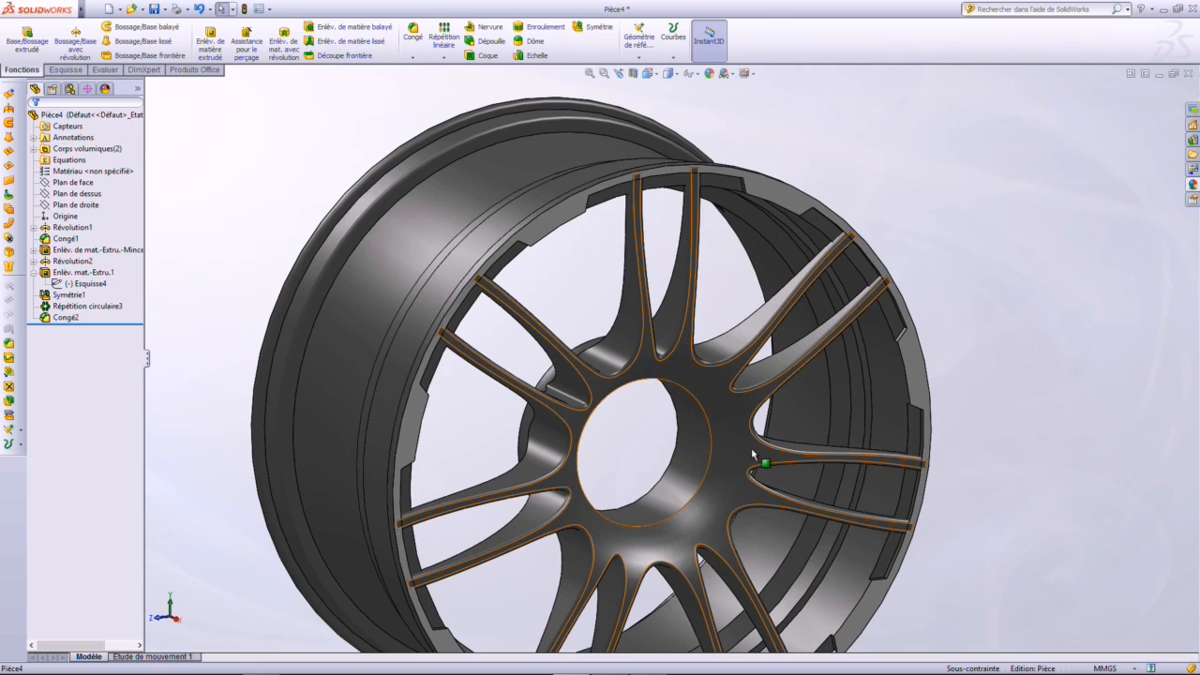
pyautogui.scroll(1, 752, 454)
pyautogui.moveTo(679, 494)
pyautogui.mouseDown(button='middle')
pyautogui.moveTo(685, 525)
pyautogui.moveTo(684, 469)
pyautogui.moveTo(682, 479)
pyautogui.mouseUp(button='middle')
pyautogui.scroll(-2, 610, 468)
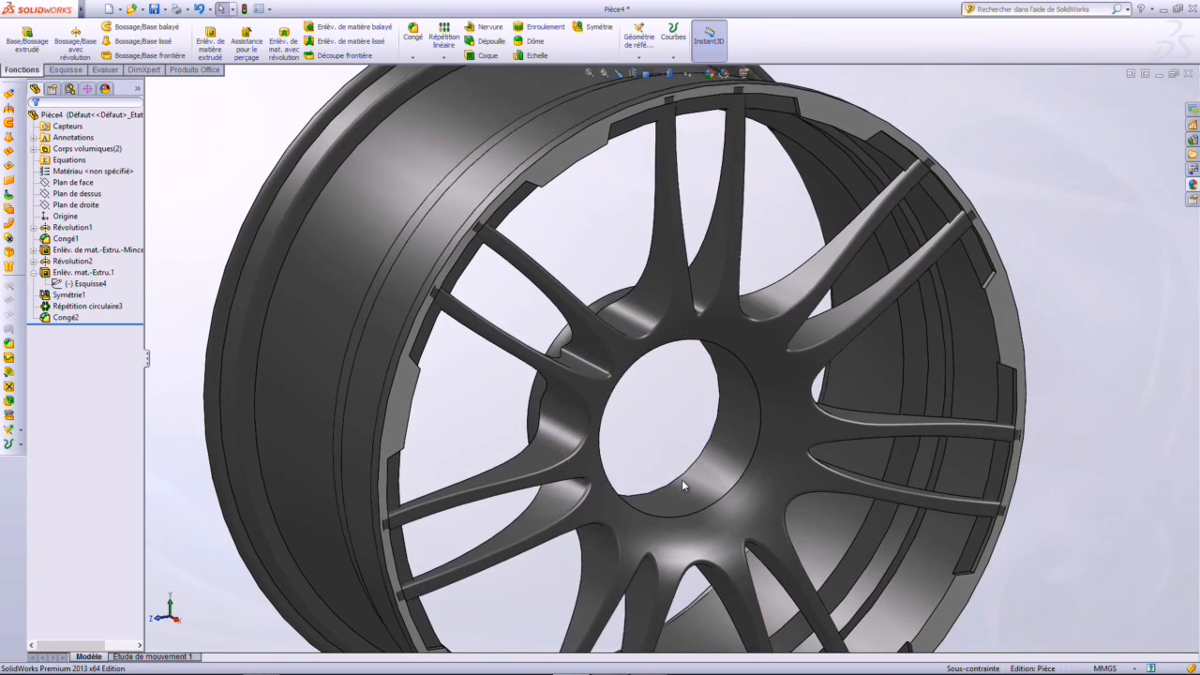
pyautogui.moveTo(878, 407); pyautogui.dragTo(845, 395, button='middle')
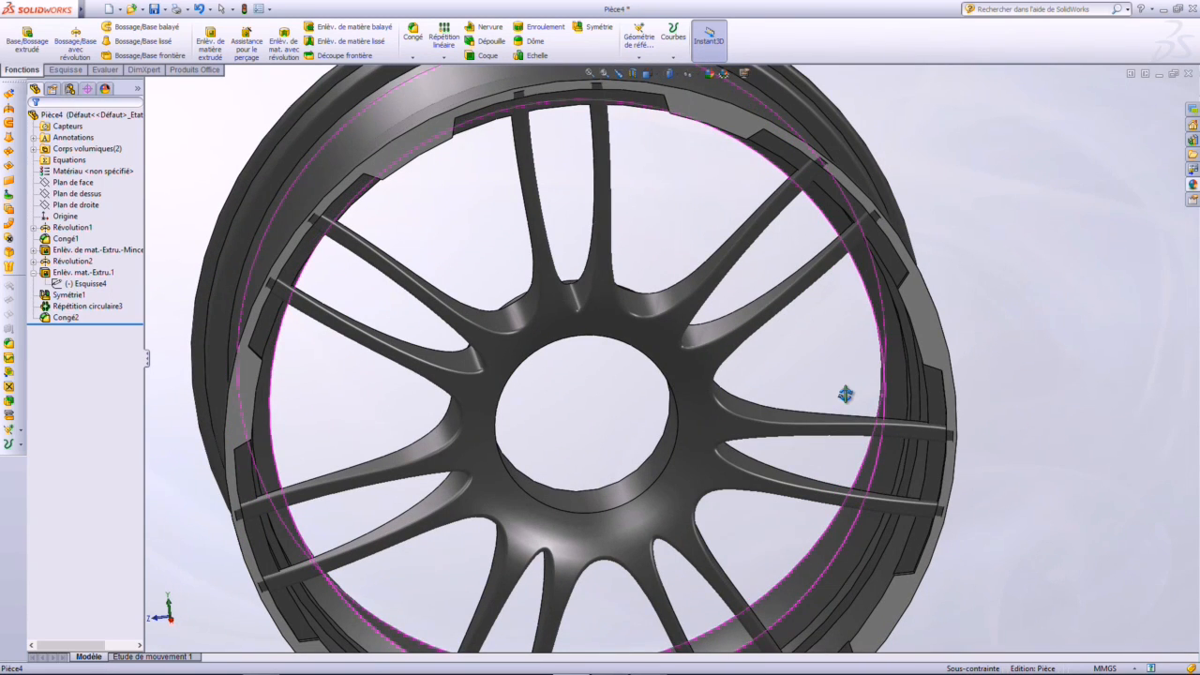
pyautogui.hotkey('ctrl', '1')
pyautogui.hotkey('ctrl', '4')
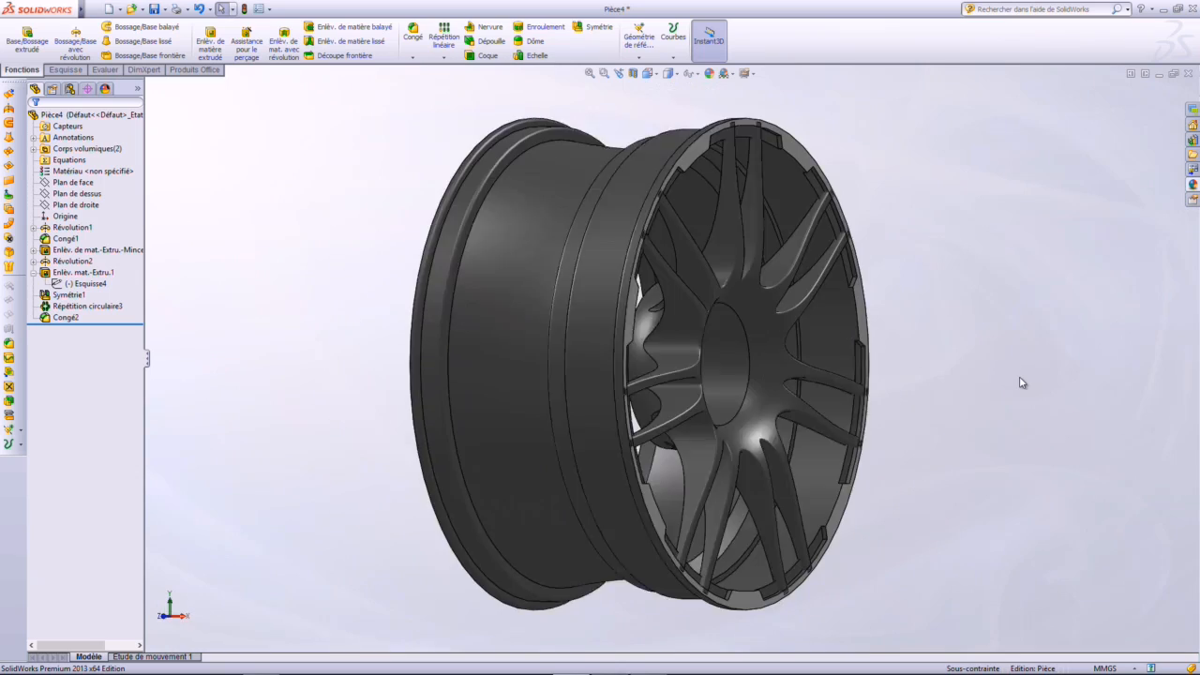
# Sketch a circle on the rim's front face, centred on the origin and reaching the outer edge of the rim recesses
pyautogui.scroll(-6, 677, 167)
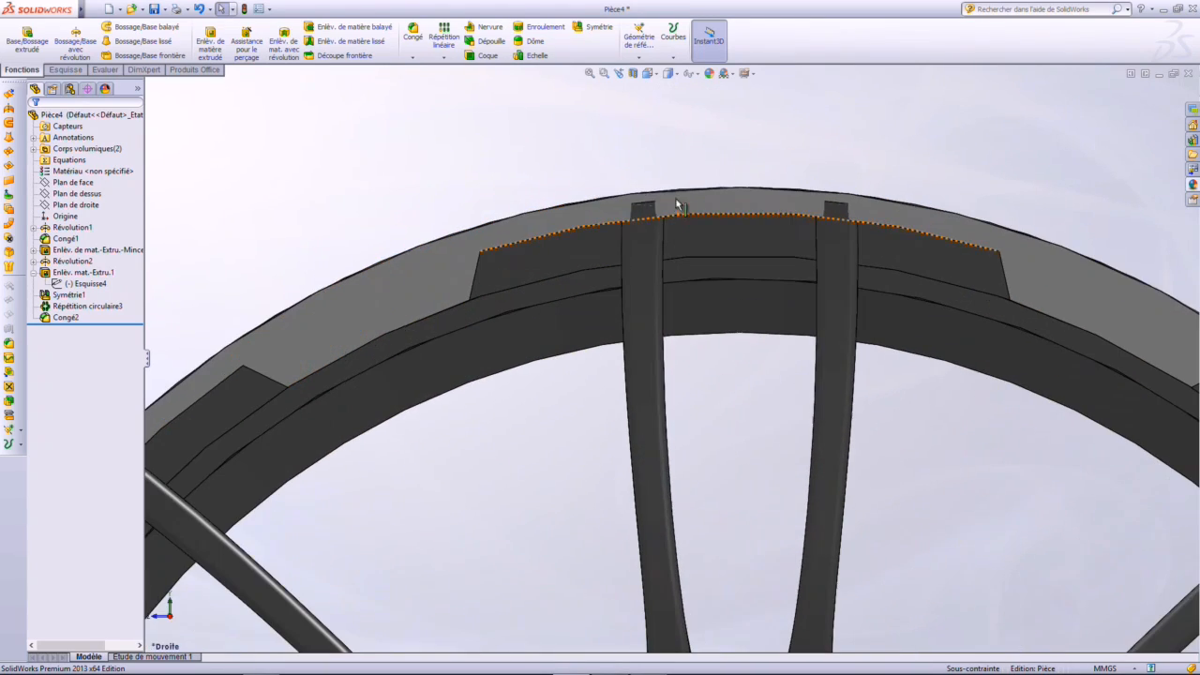
pyautogui.scroll(3, 677, 225)
pyautogui.scroll(5, 677, 225)
pyautogui.scroll(-3, 746, 159)
pyautogui.click(747, 155)
pyautogui.click(794, 116)
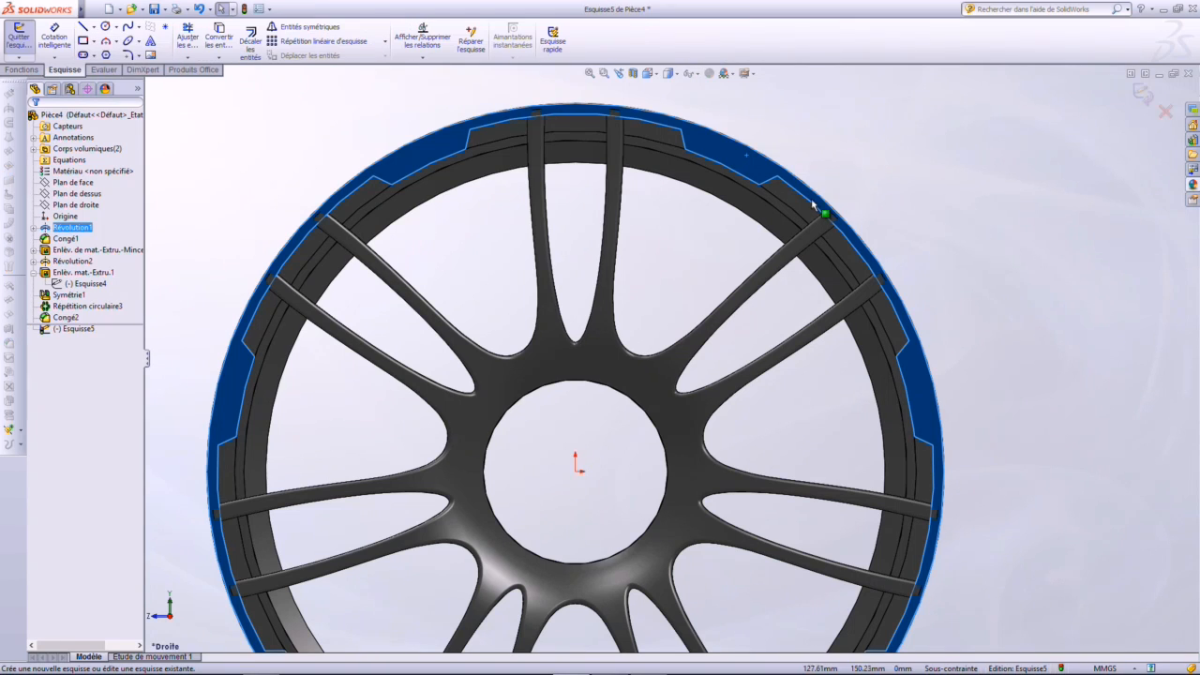
pyautogui.click(105, 27)
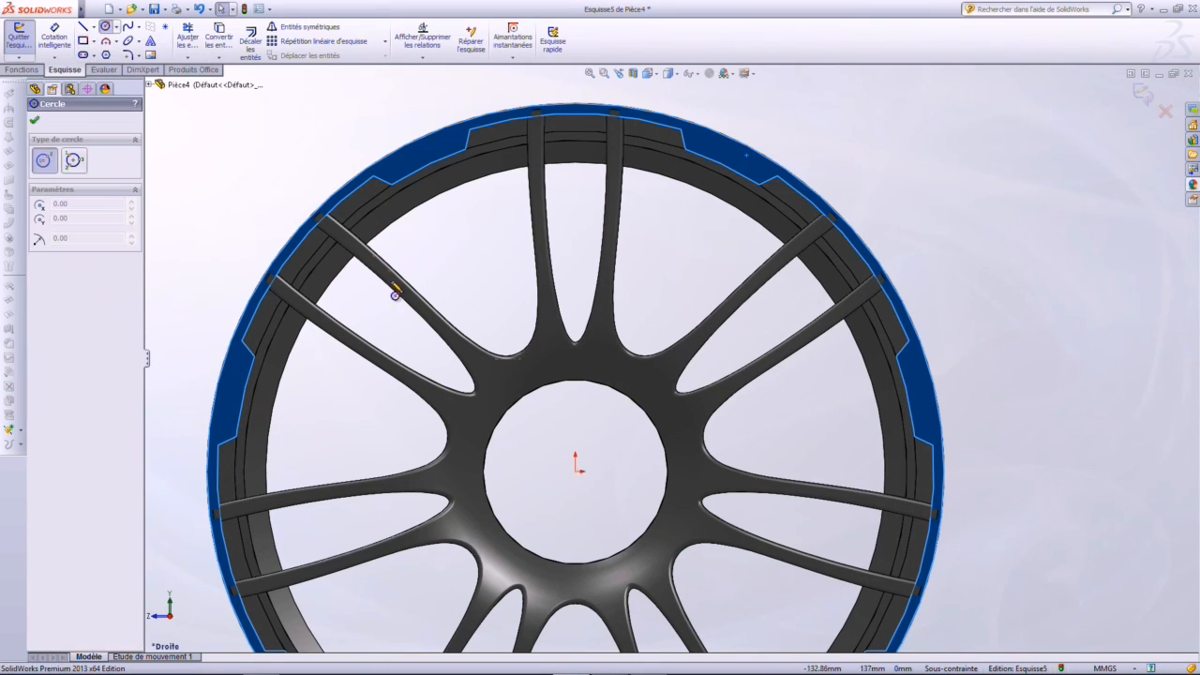
pyautogui.click(576, 472)
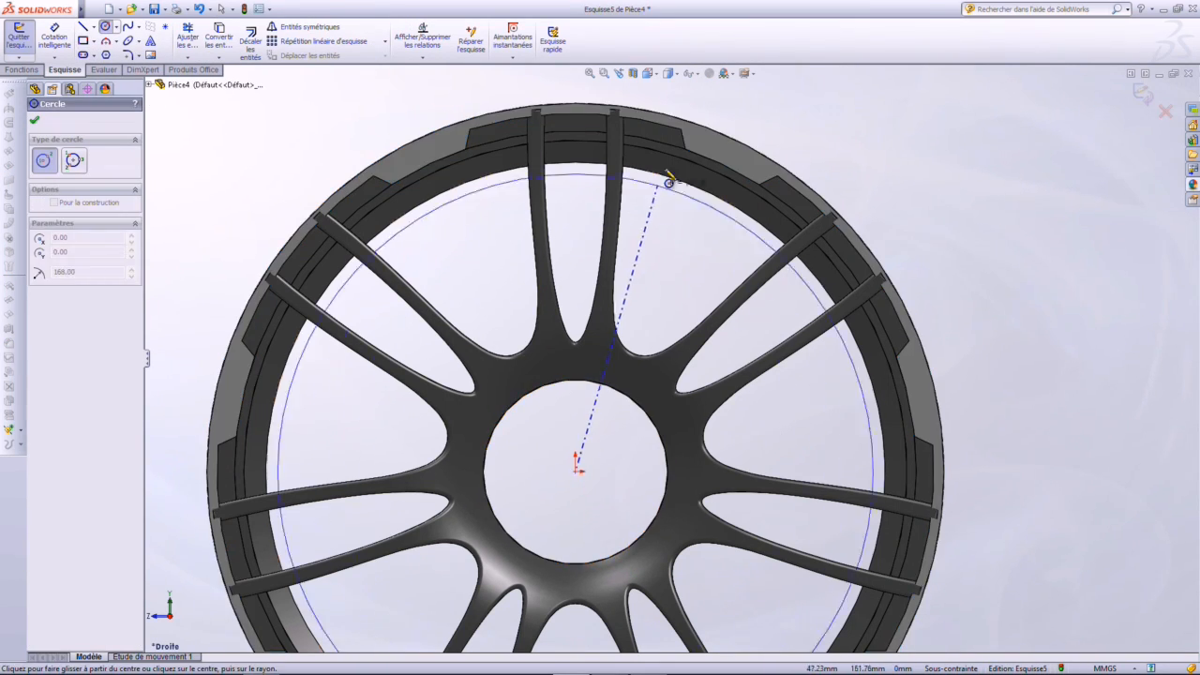
pyautogui.scroll(-3, 688, 142)
pyautogui.click(696, 164)
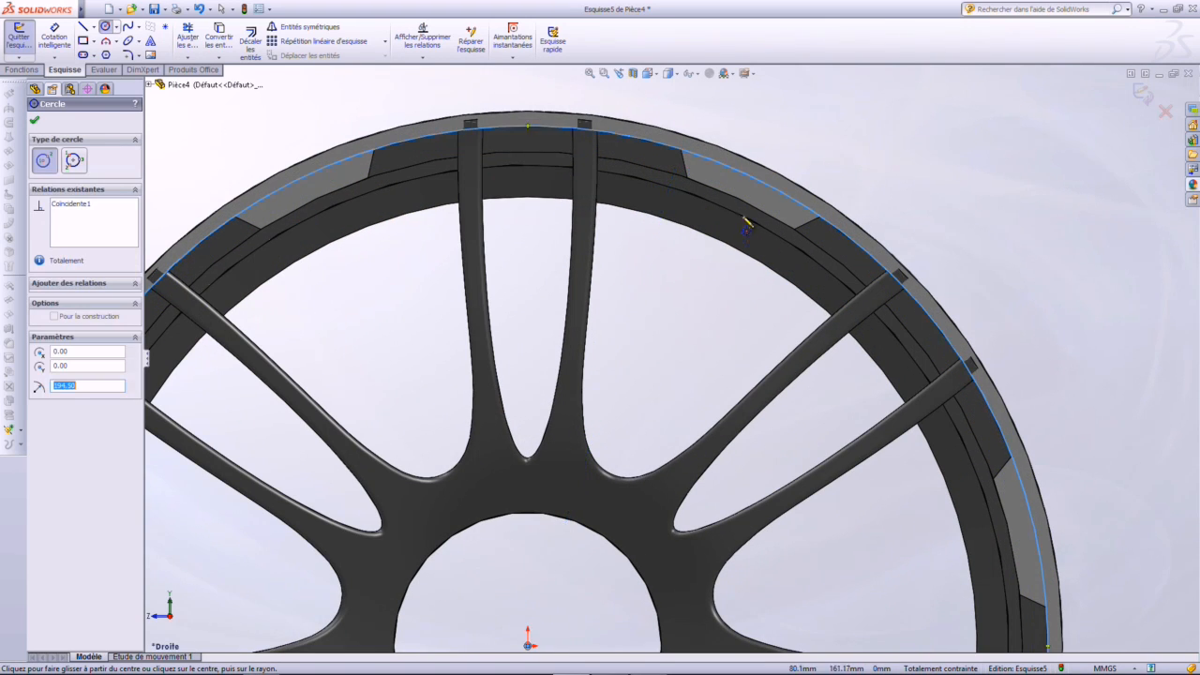
pyautogui.press('Escape')
pyautogui.scroll(4, 781, 349)
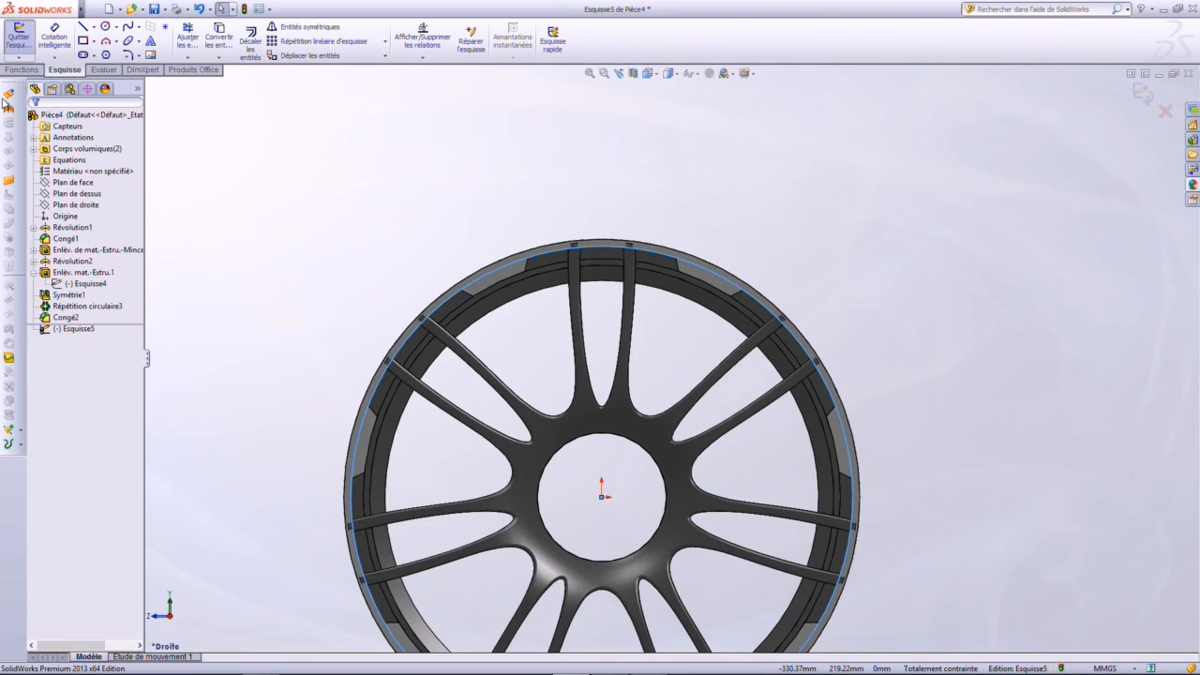
pyautogui.click(18, 38)
# Cut-extrude the circle 10 mm deep with the removal side flipped outward, limiting the cut to the Congé2 spoke body
pyautogui.moveTo(718, 441)
pyautogui.mouseDown(button='middle')
pyautogui.moveTo(748, 487)
pyautogui.moveTo(722, 476)
pyautogui.mouseUp(button='middle')
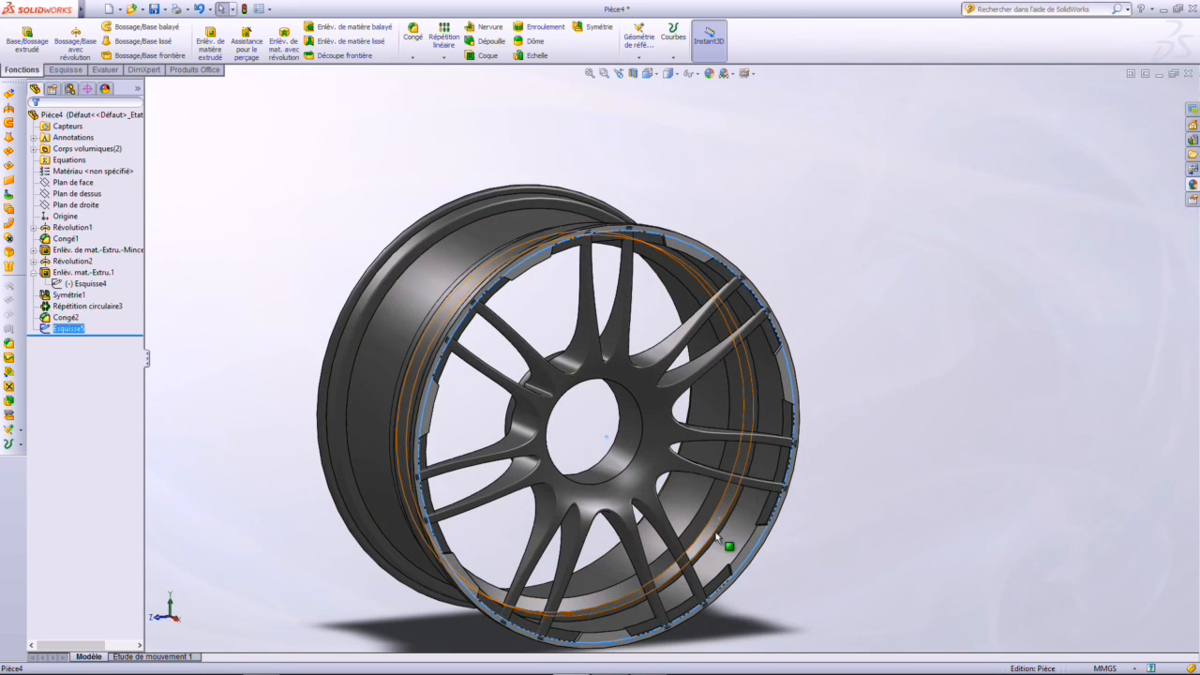
pyautogui.click(209, 50)
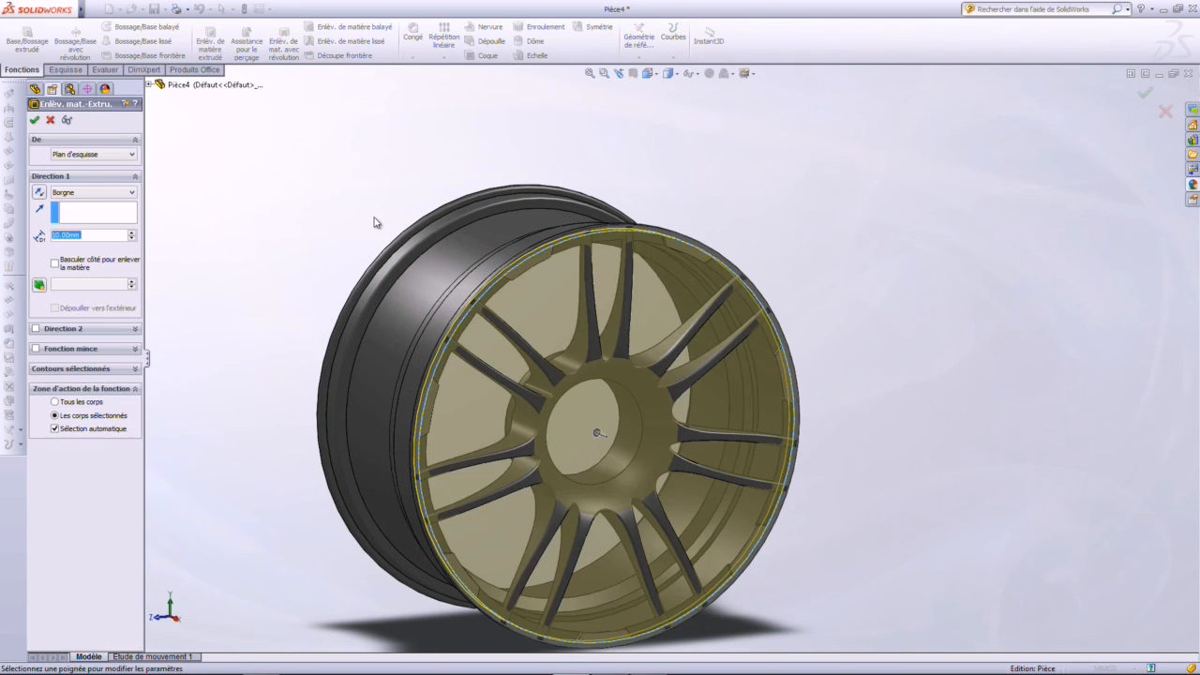
pyautogui.click(55, 265)
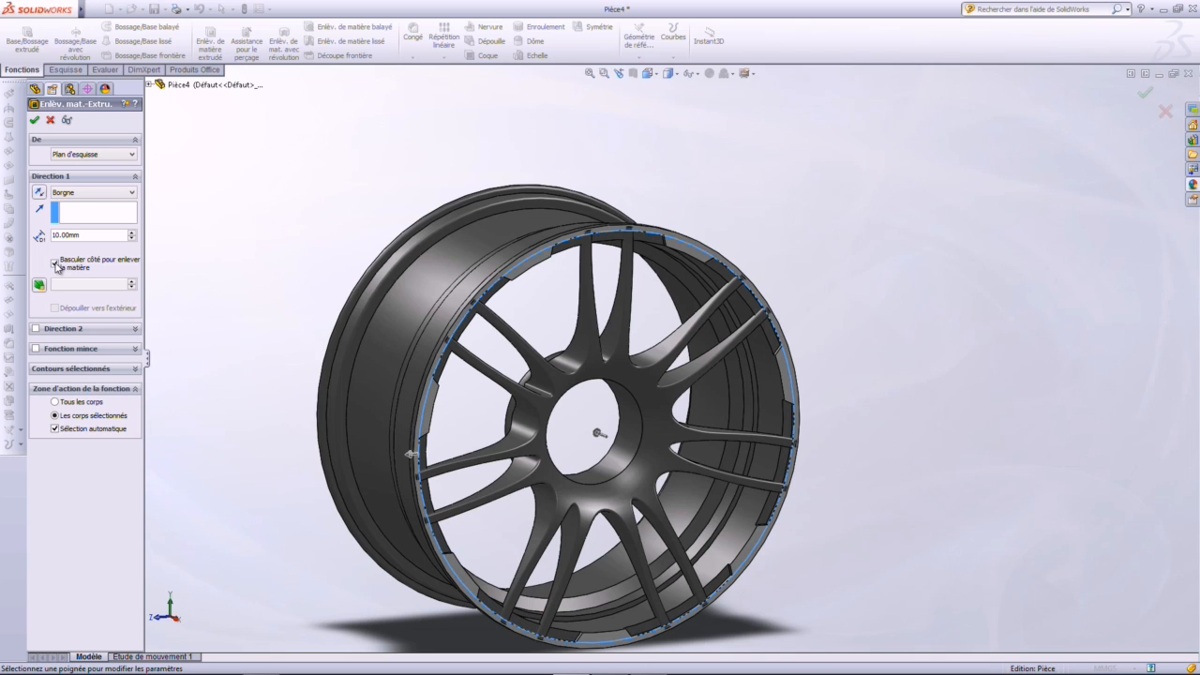
pyautogui.click(54, 430)
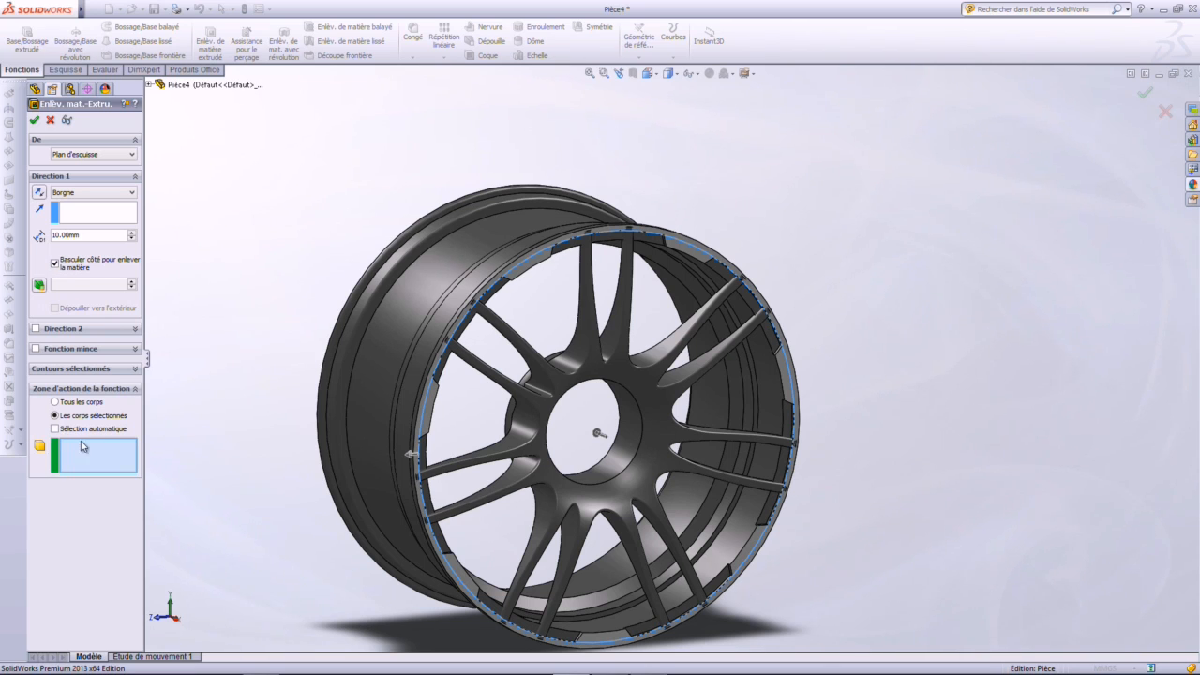
pyautogui.click(536, 417)
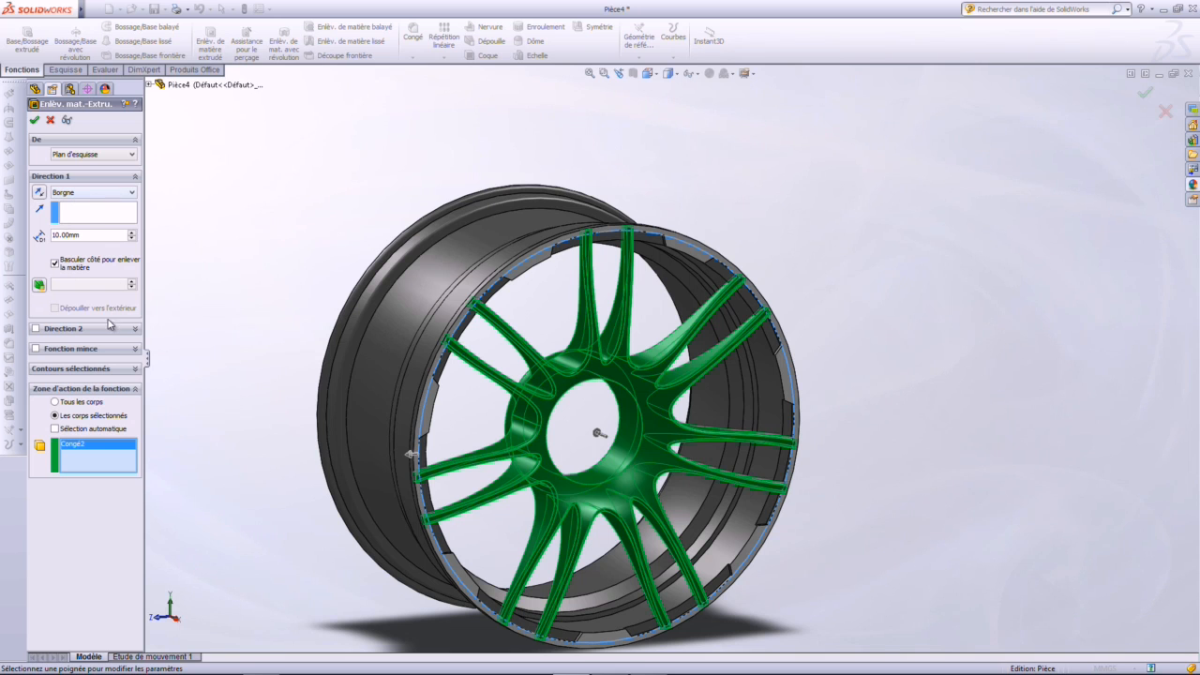
pyautogui.scroll(-2, 608, 329)
pyautogui.moveTo(611, 333); pyautogui.dragTo(618, 362, button='middle')
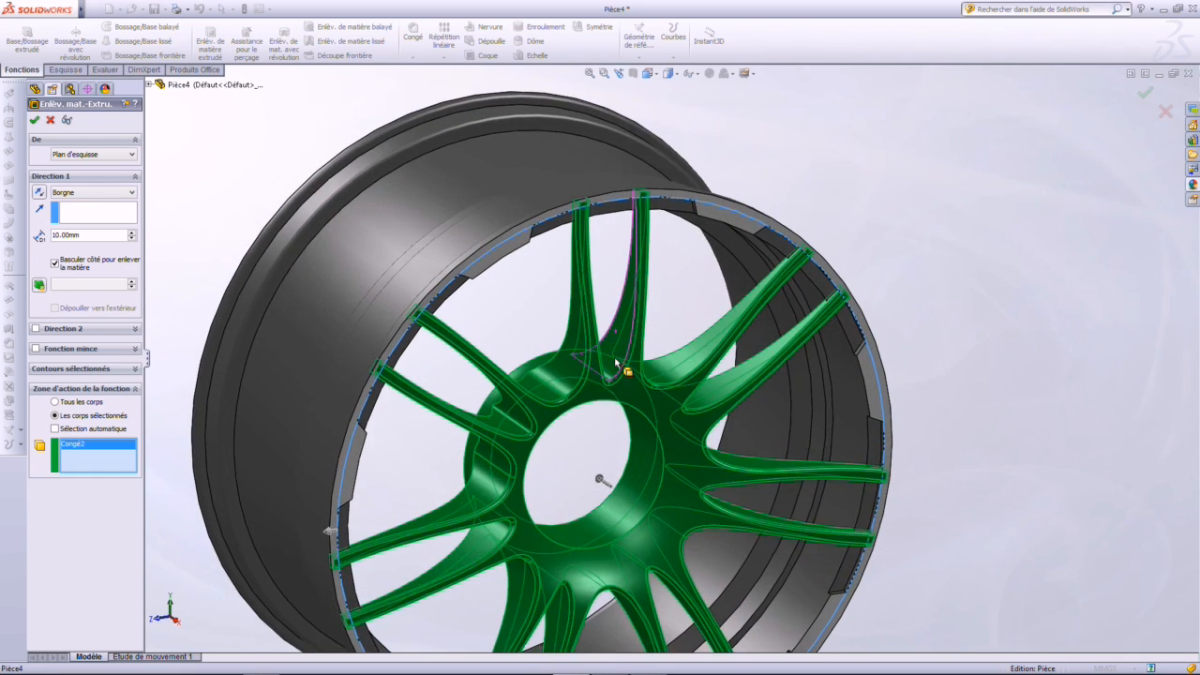
pyautogui.scroll(2, 619, 362)
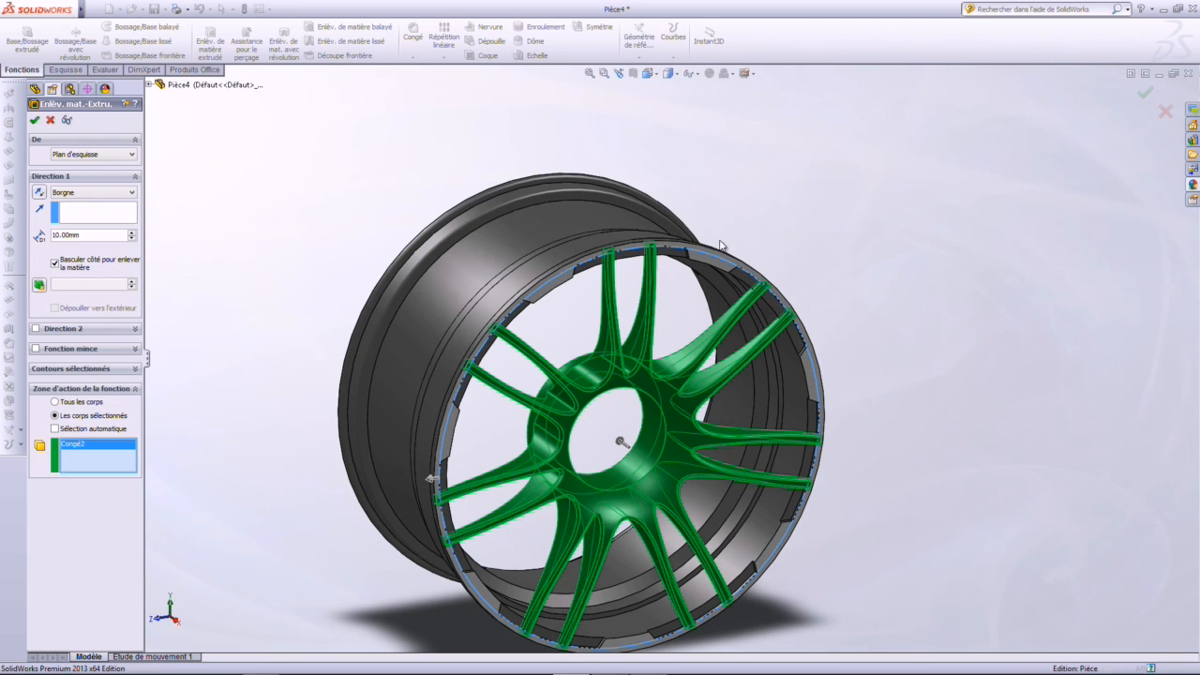
pyautogui.press('Return')
# Edit the Enlèv. mat.-Extru.2 cut to also extend in Direction 2, trimming the spoke ends on both sides of the sketch plane
pyautogui.scroll(-4, 680, 276)
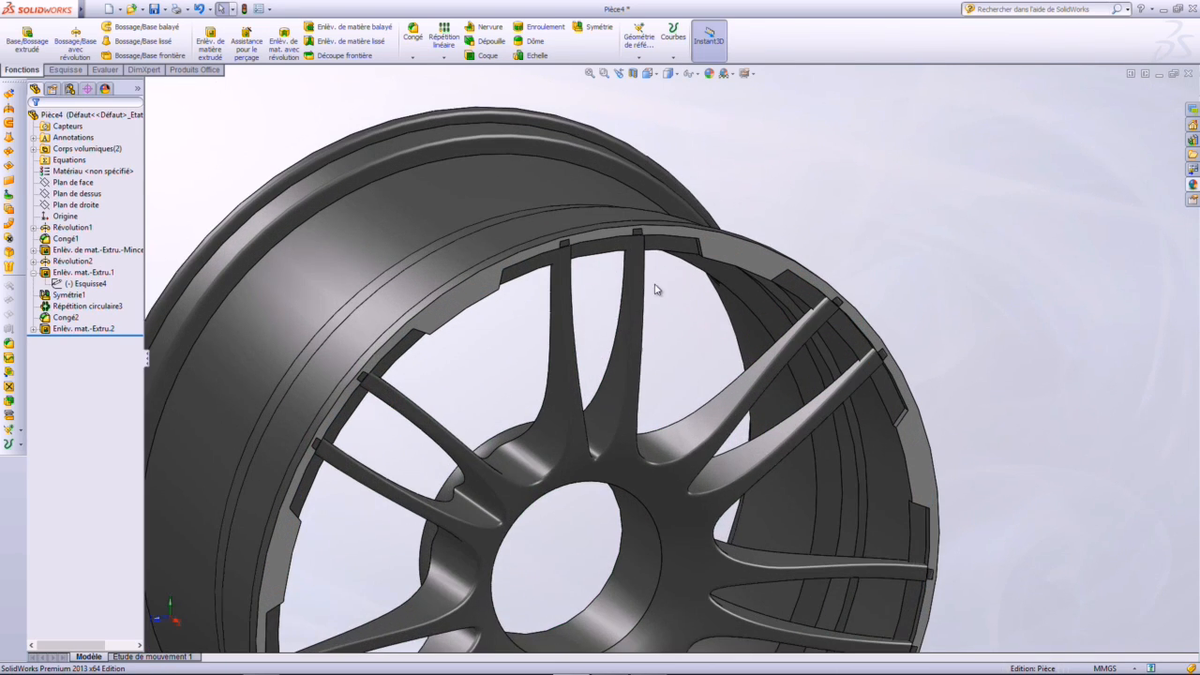
pyautogui.scroll(-1, 367, 391)
pyautogui.moveTo(388, 385); pyautogui.dragTo(424, 405, button='middle')
pyautogui.scroll(-4, 404, 416)
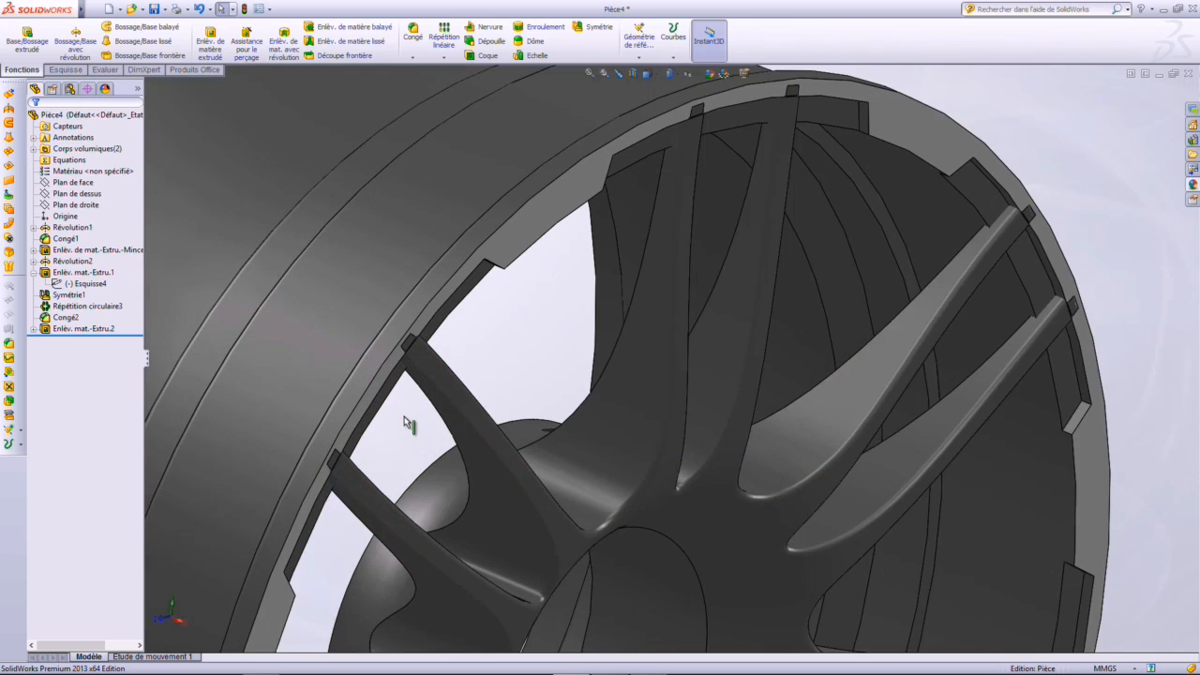
pyautogui.click(77, 329)
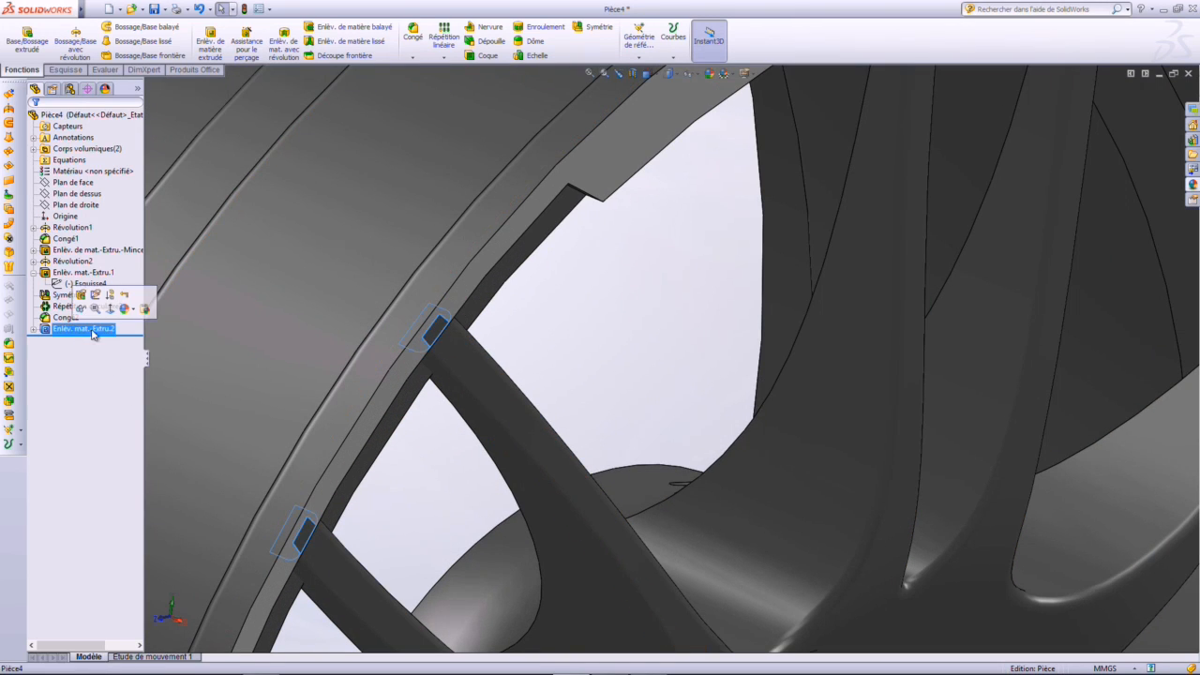
pyautogui.click(82, 295)
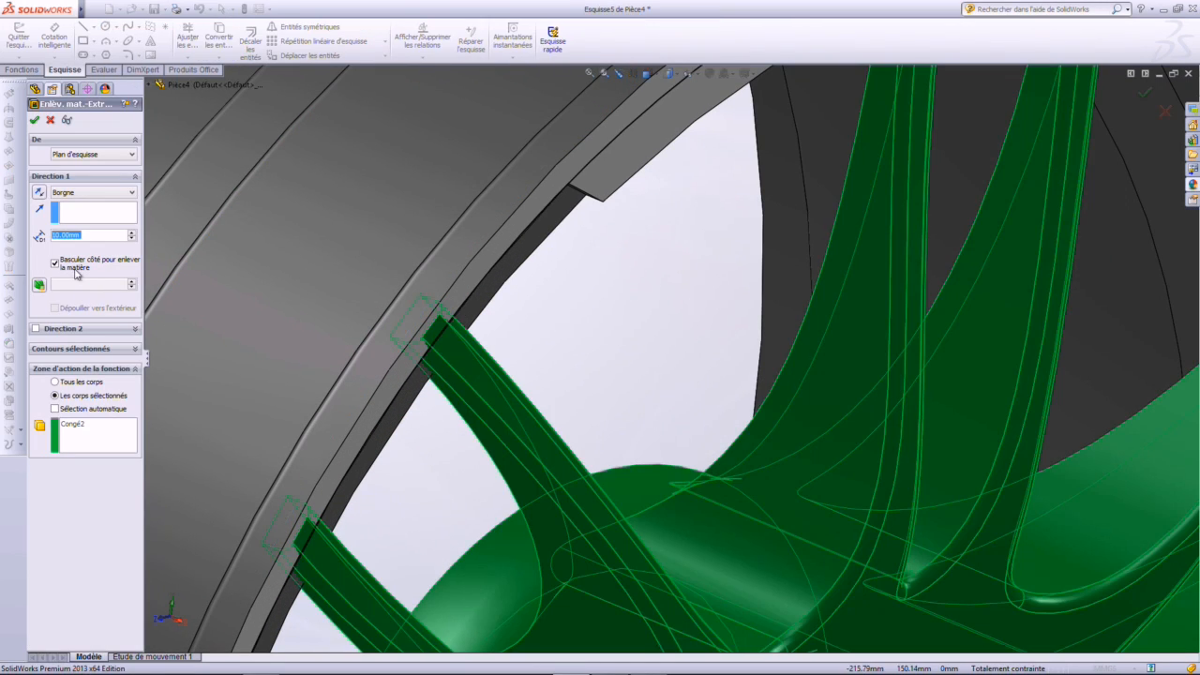
pyautogui.click(35, 329)
pyautogui.click(36, 123)
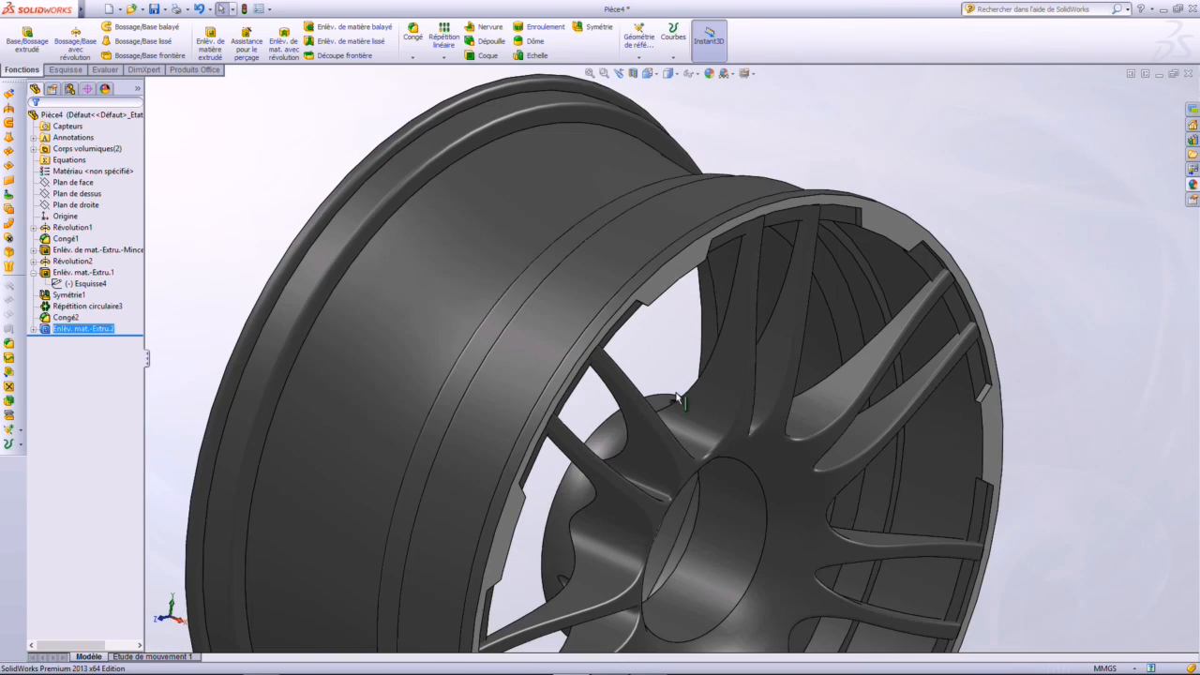
# Inspect the trimmed spokes, section the wheel along Plan de face and show the section in the Face view
pyautogui.moveTo(737, 383); pyautogui.dragTo(713, 393, button='middle')
pyautogui.scroll(5, 713, 394)
pyautogui.moveTo(774, 460); pyautogui.dragTo(928, 511, button='middle')
pyautogui.click(945, 511)
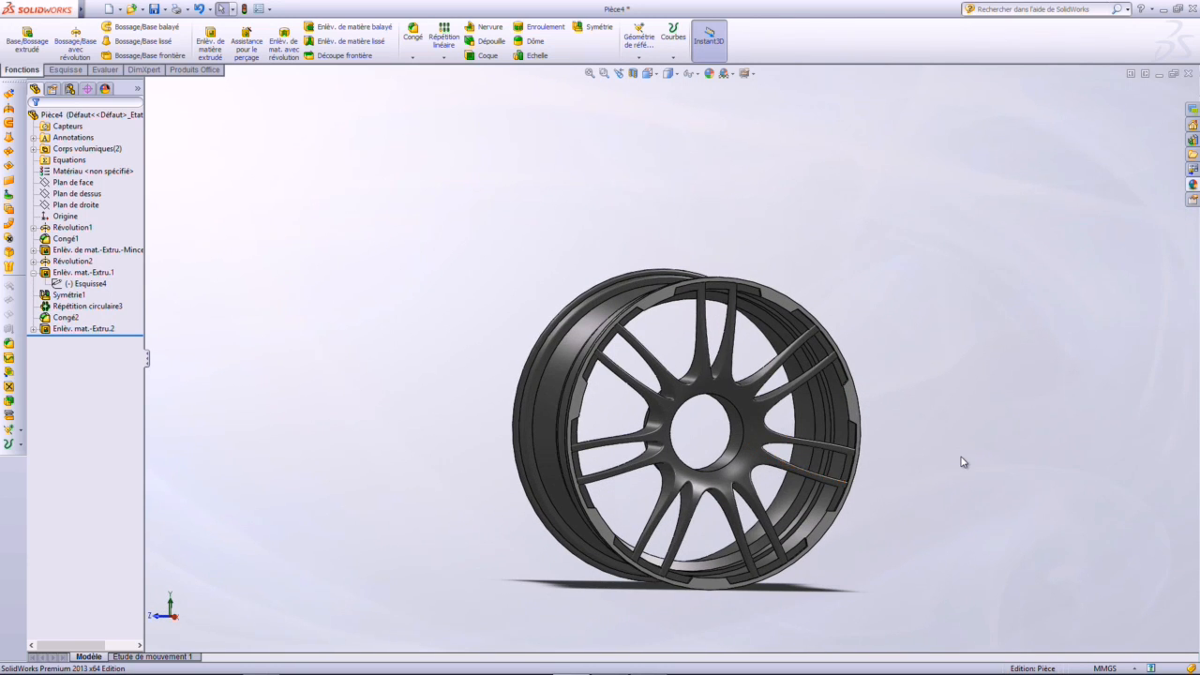
pyautogui.hotkey('ctrl', '1')
pyautogui.hotkey('ctrl', '4')
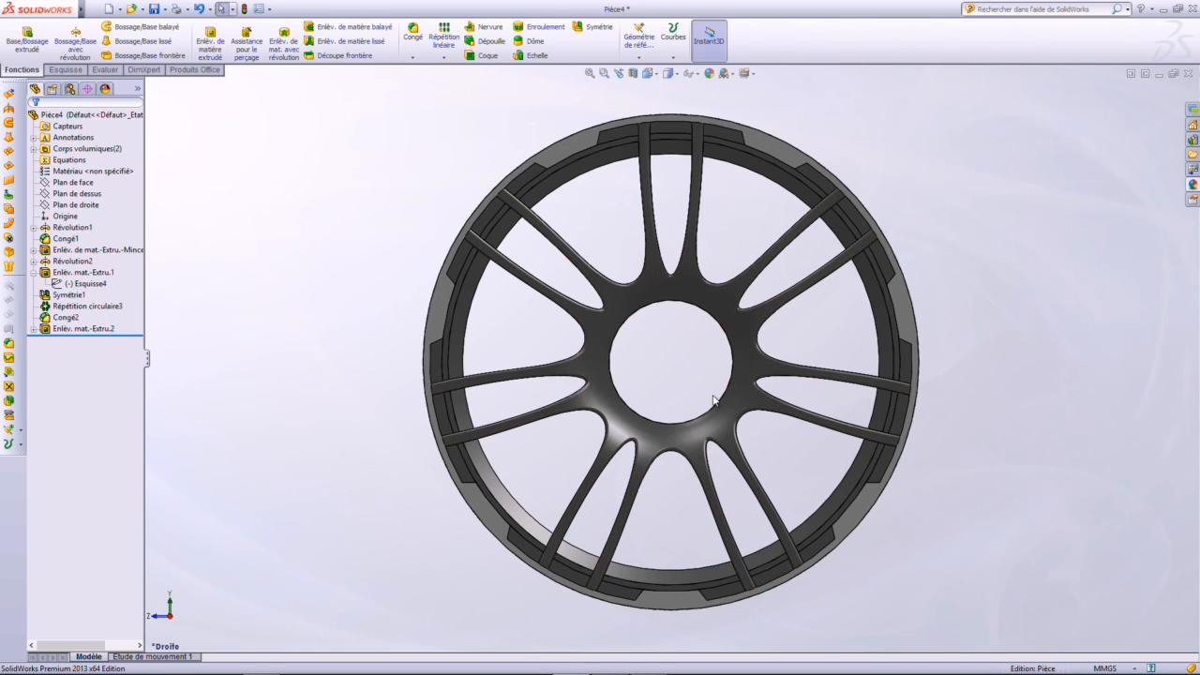
pyautogui.click(634, 74)
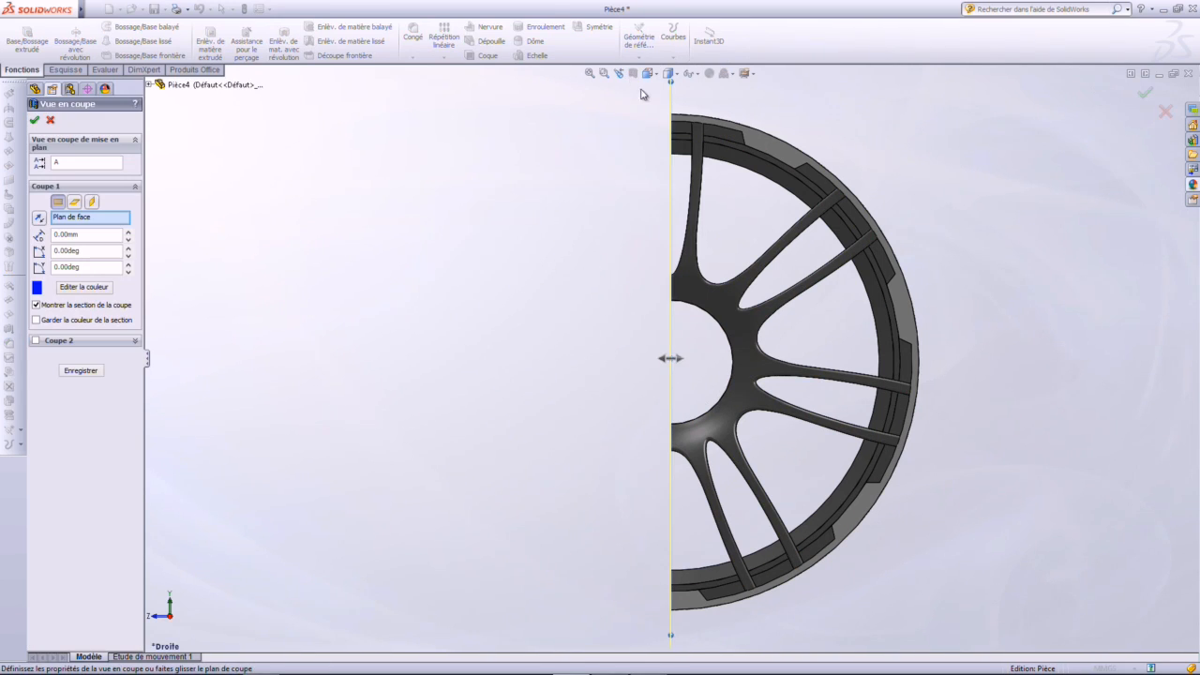
pyautogui.click(35, 120)
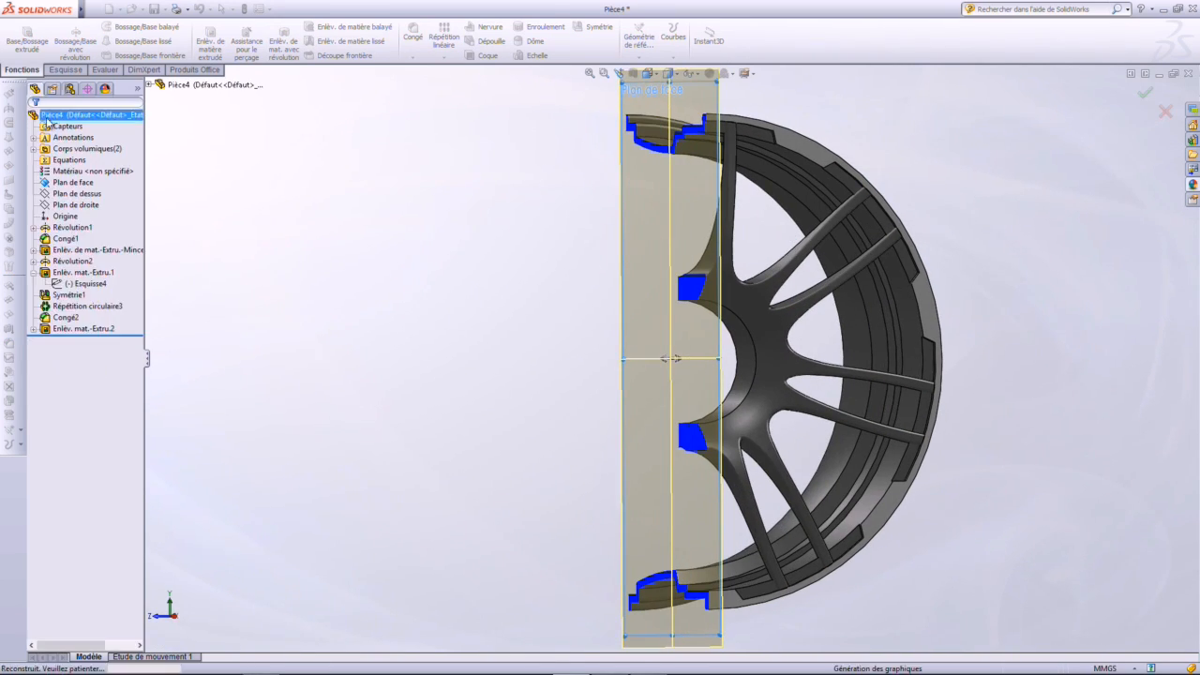
pyautogui.hotkey('ctrl', '1')
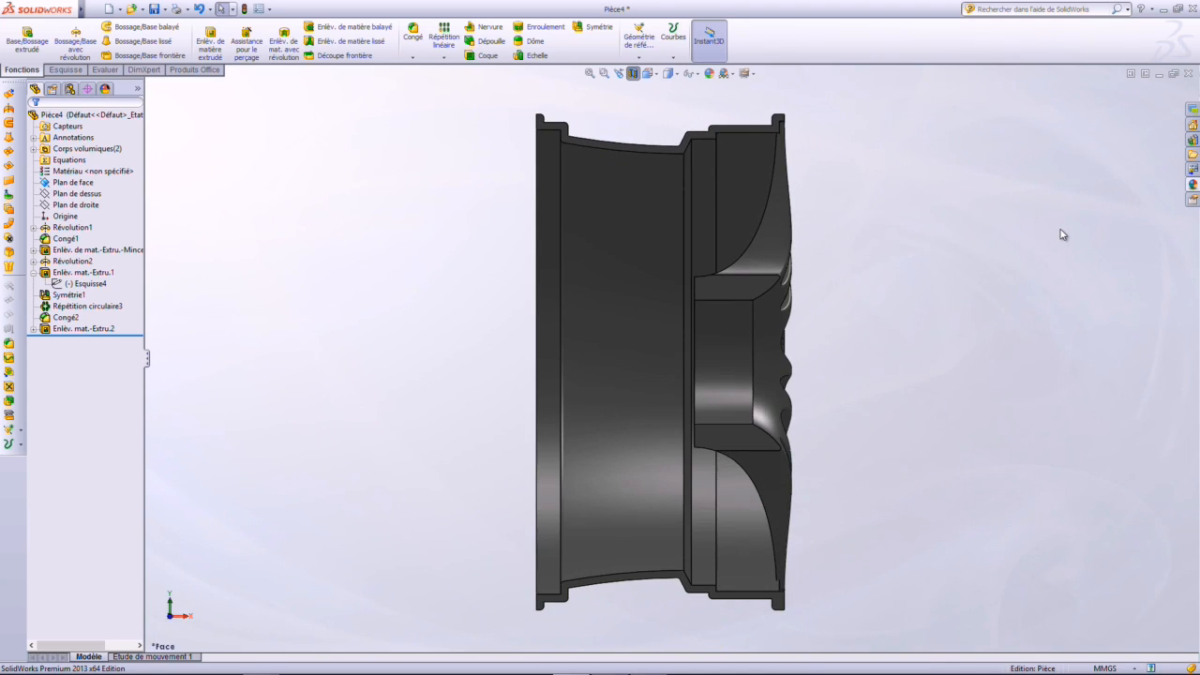
# Start a sketch on Plan de face and draw a horizontal line about 44 mm long on the wheel axis, ending at the hub's back face
pyautogui.scroll(-1, 881, 310)
pyautogui.click(68, 194)
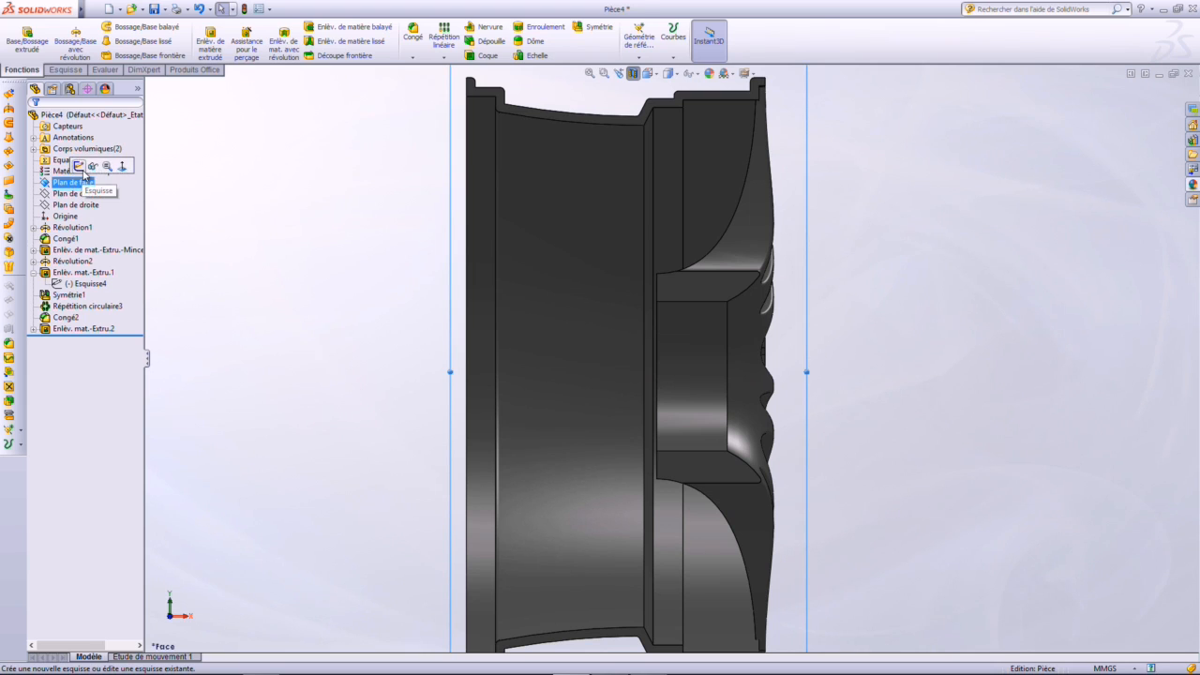
pyautogui.click(90, 165)
pyautogui.scroll(-4, 740, 334)
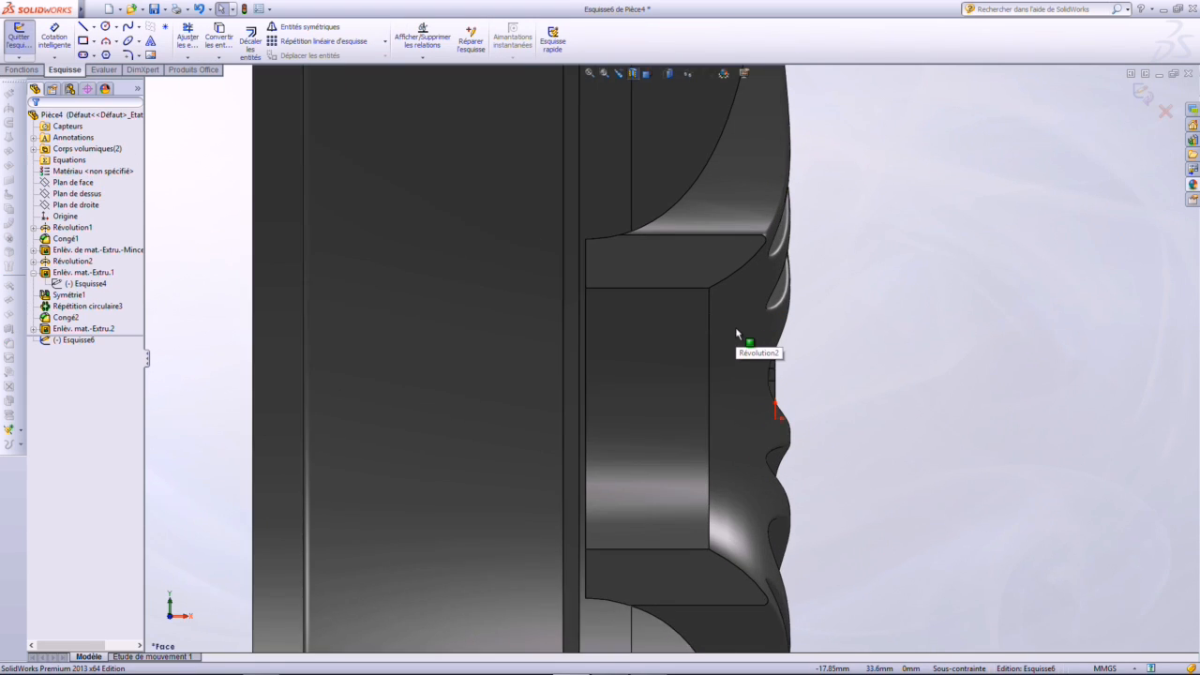
pyautogui.click(84, 27)
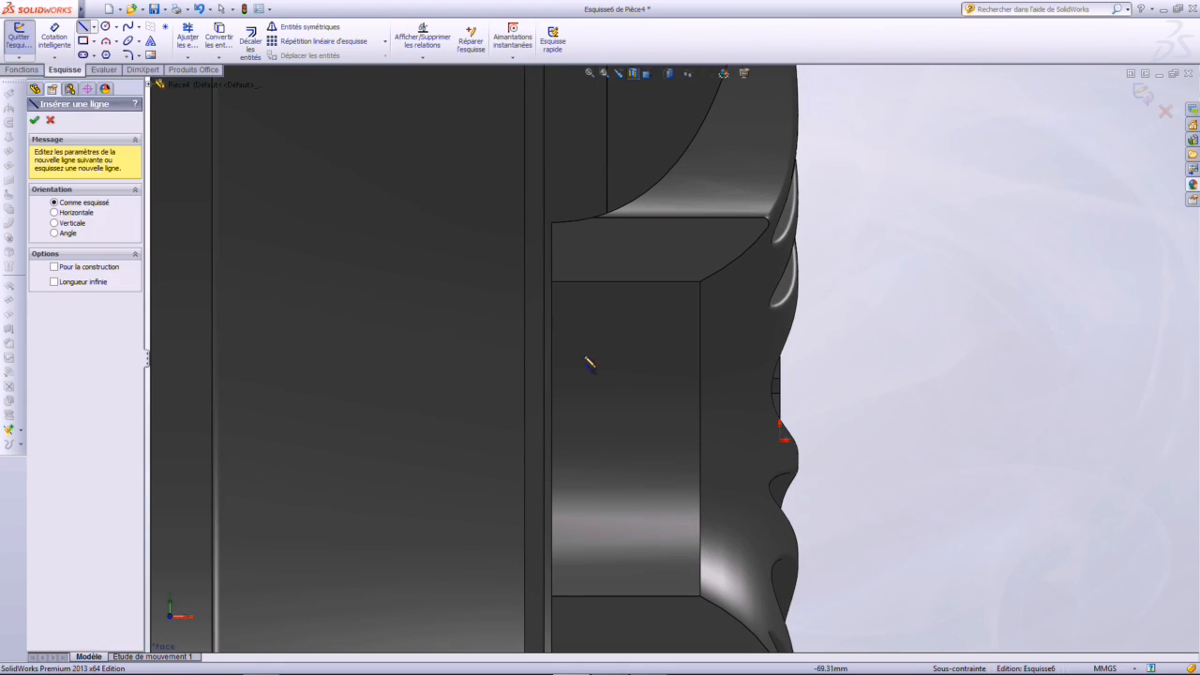
pyautogui.click(691, 441)
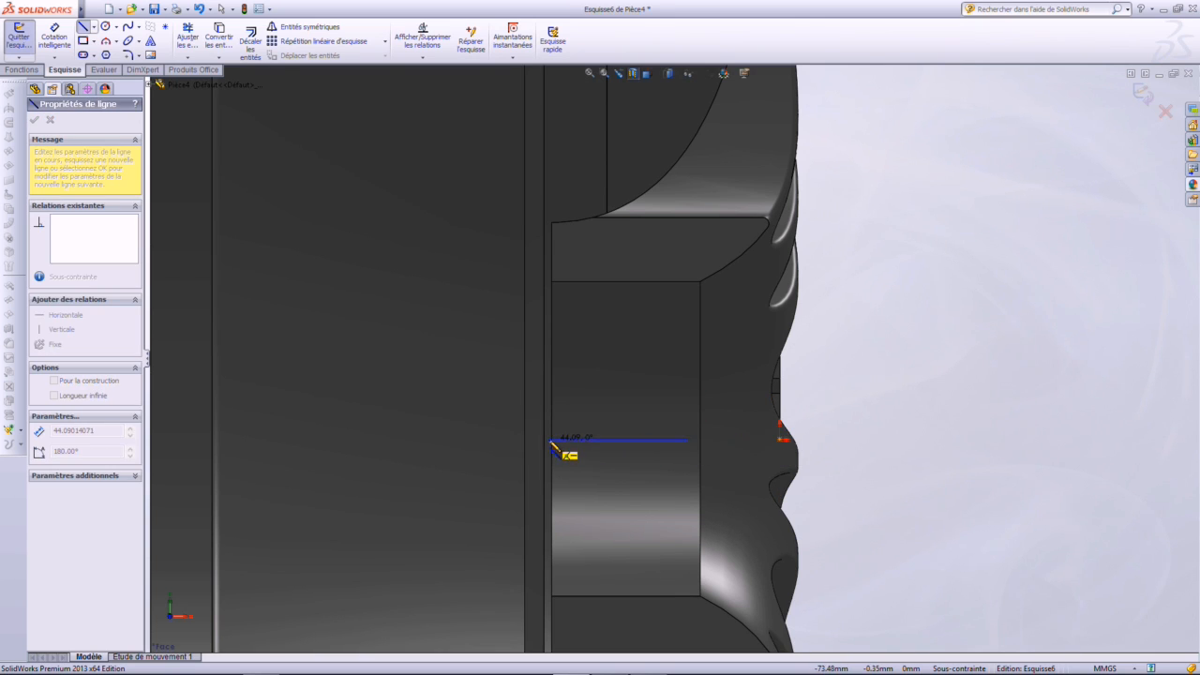
pyautogui.click(554, 440)
pyautogui.press('Escape')
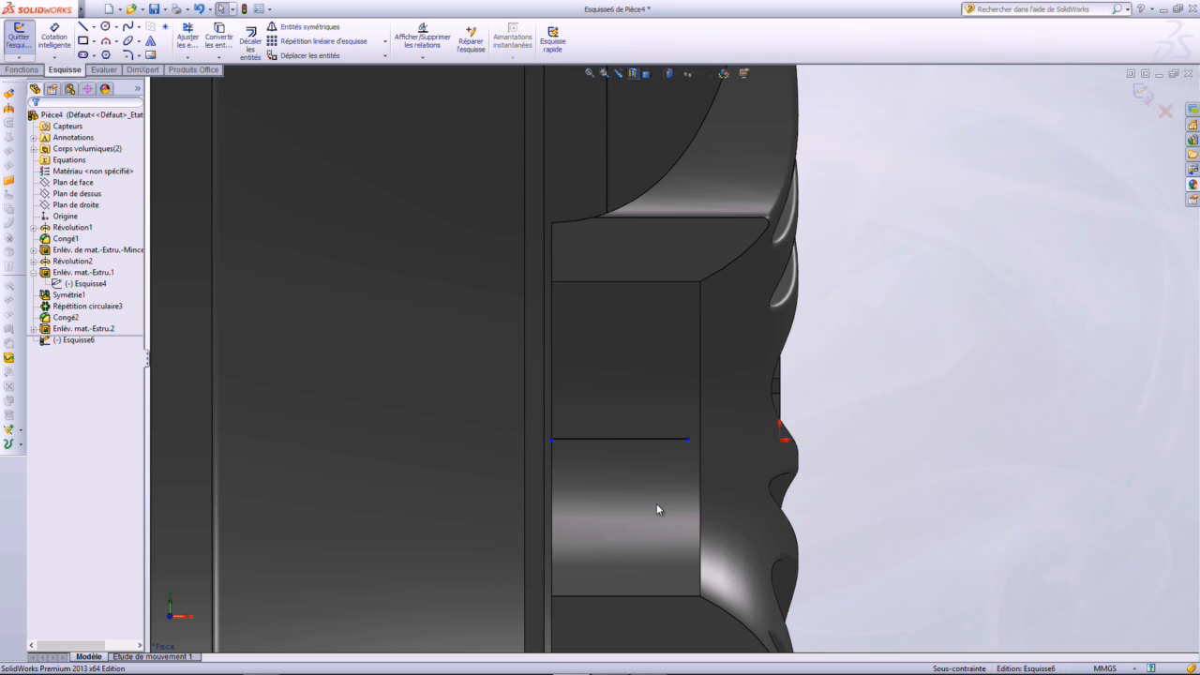
# Draw a horizontal line about 43 mm long just inside the hub bore's upper edge and join it to the axis line with a vertical back line
pyautogui.press('Return')
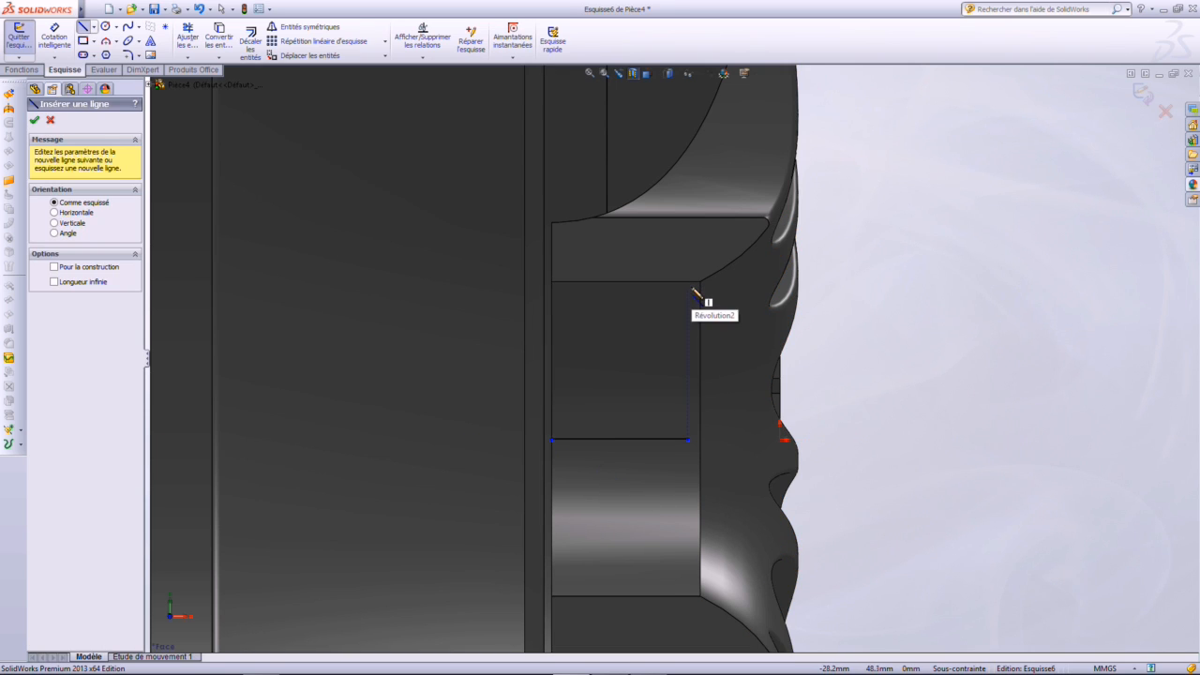
pyautogui.click(695, 293)
pyautogui.click(553, 286)
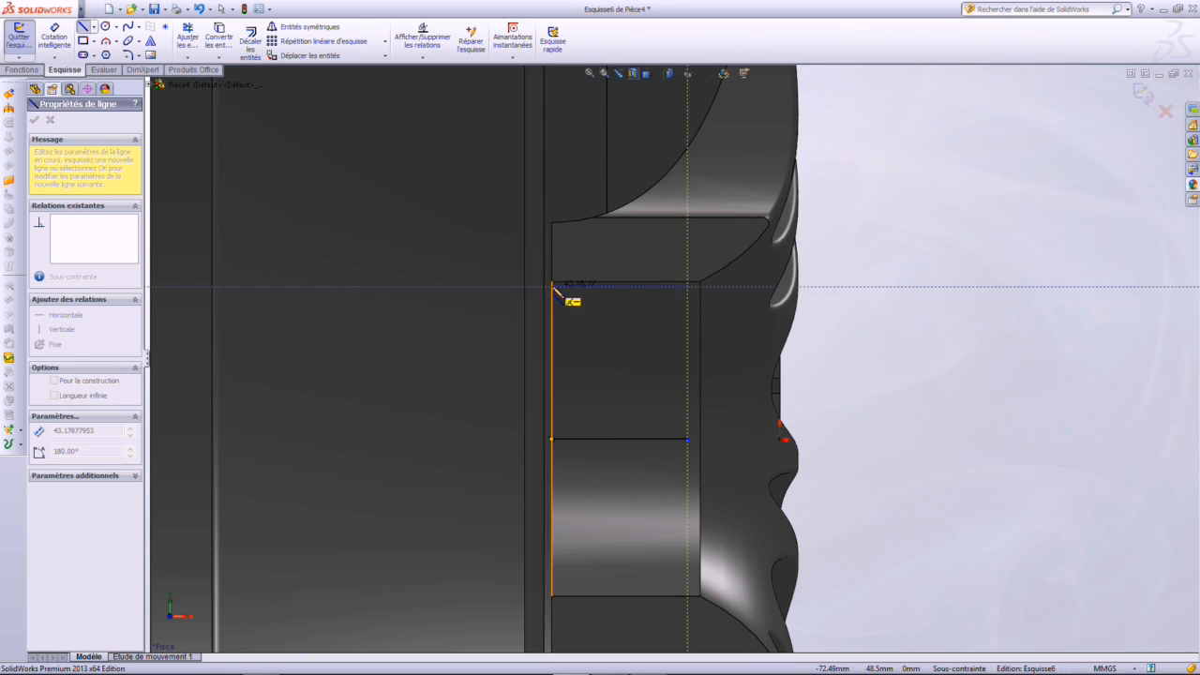
pyautogui.click(563, 436)
pyautogui.press('Escape')
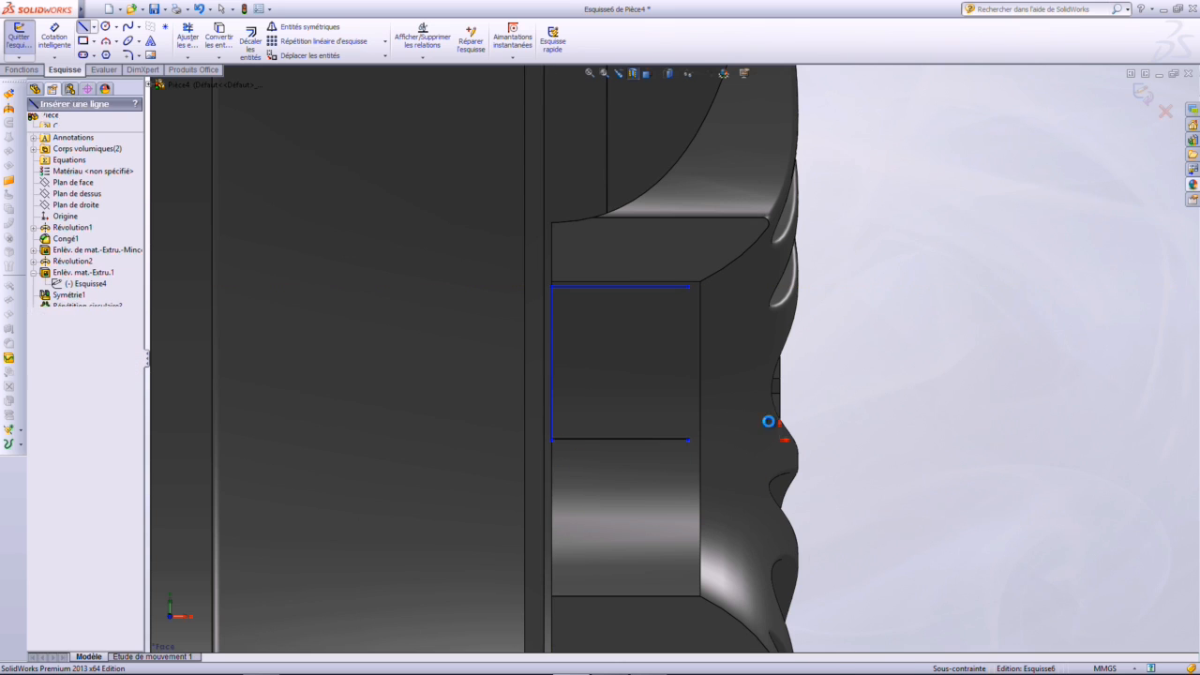
# Dimension the upper horizontal line at 49 mm from the origin
pyautogui.click(50, 38)
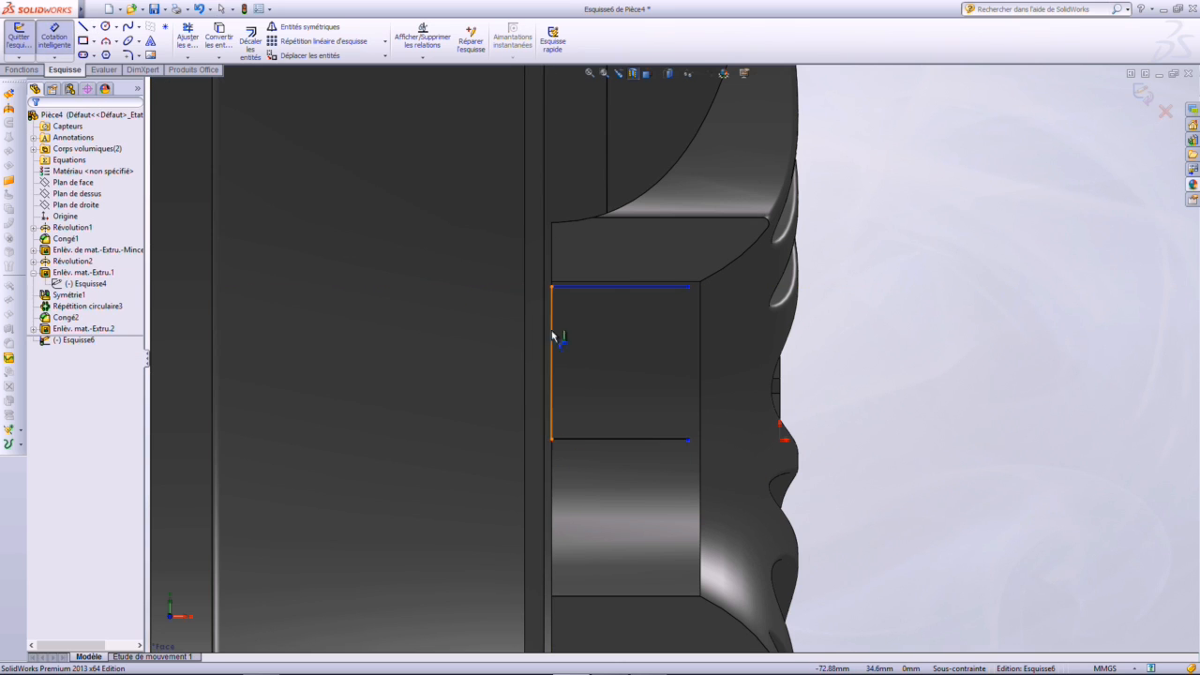
pyautogui.click(603, 289)
pyautogui.click(784, 440)
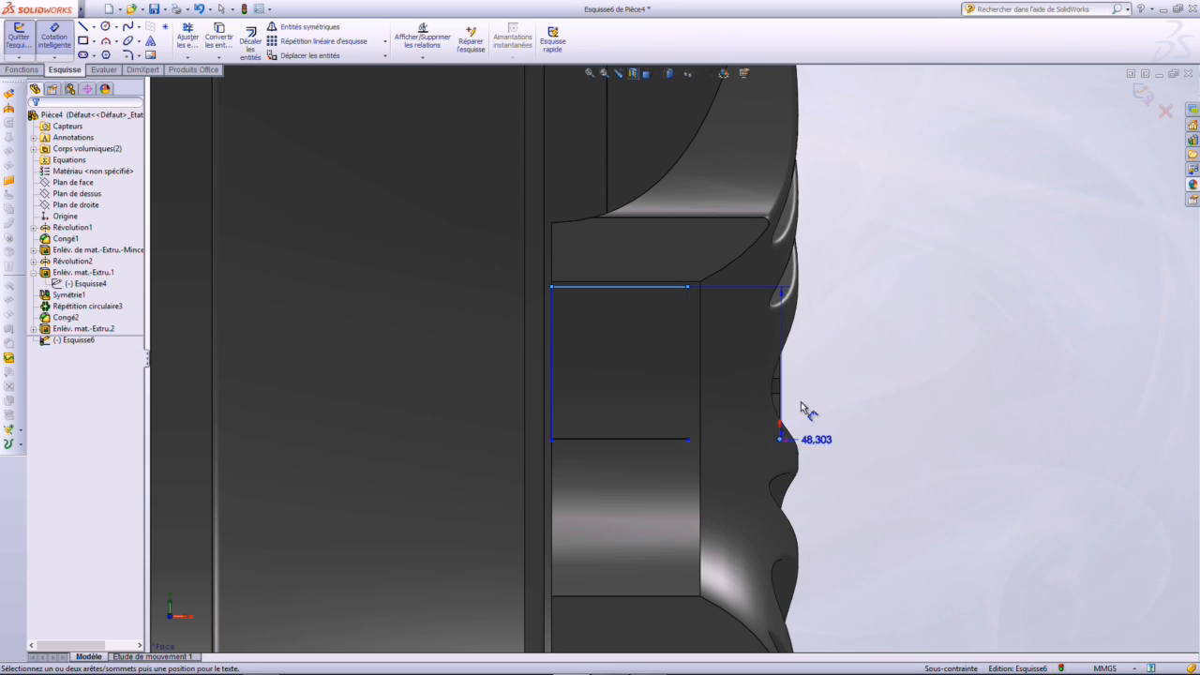
pyautogui.click(843, 369)
pyautogui.write('4')
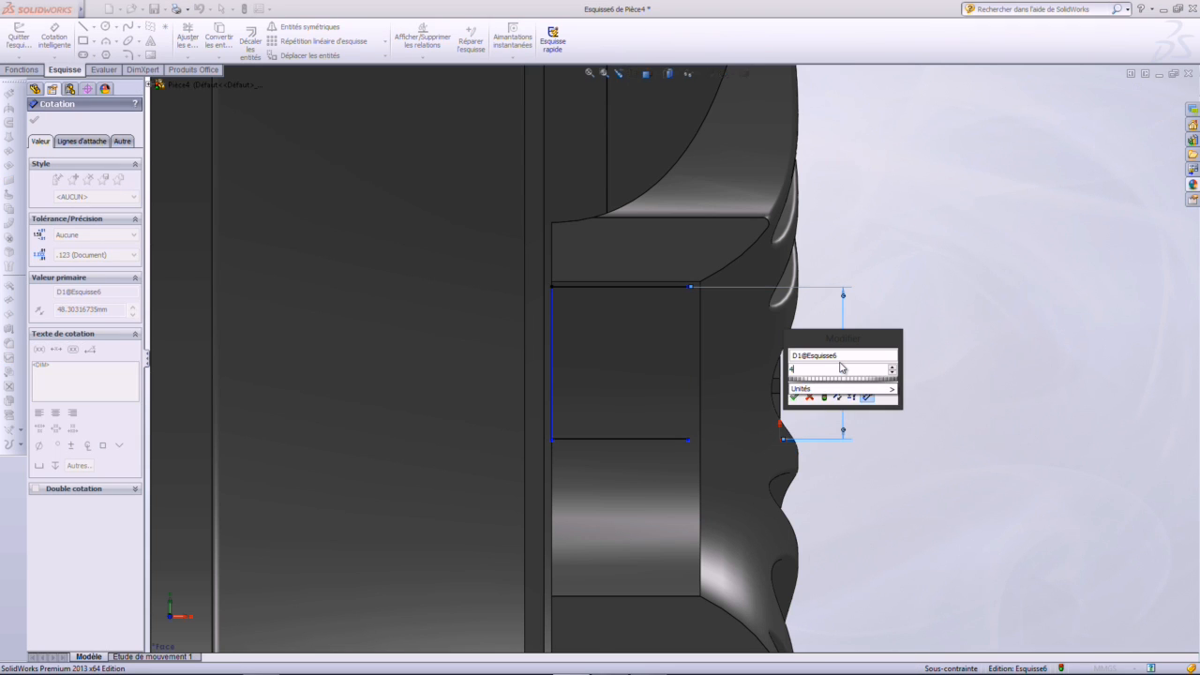
pyautogui.write('9')
pyautogui.press('Return')
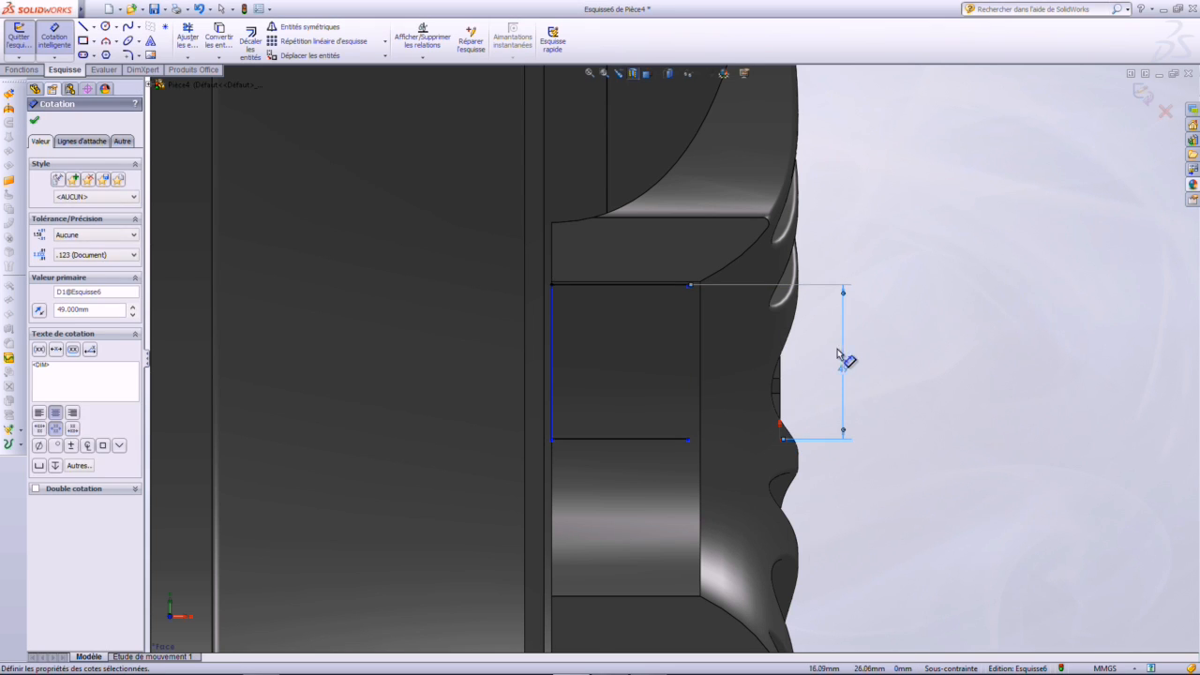
pyautogui.press('Escape')
# Extend the upper line to the front edge of the hub bore and shorten the axis line to end about 37 mm behind the origin
pyautogui.scroll(-2, 660, 291)
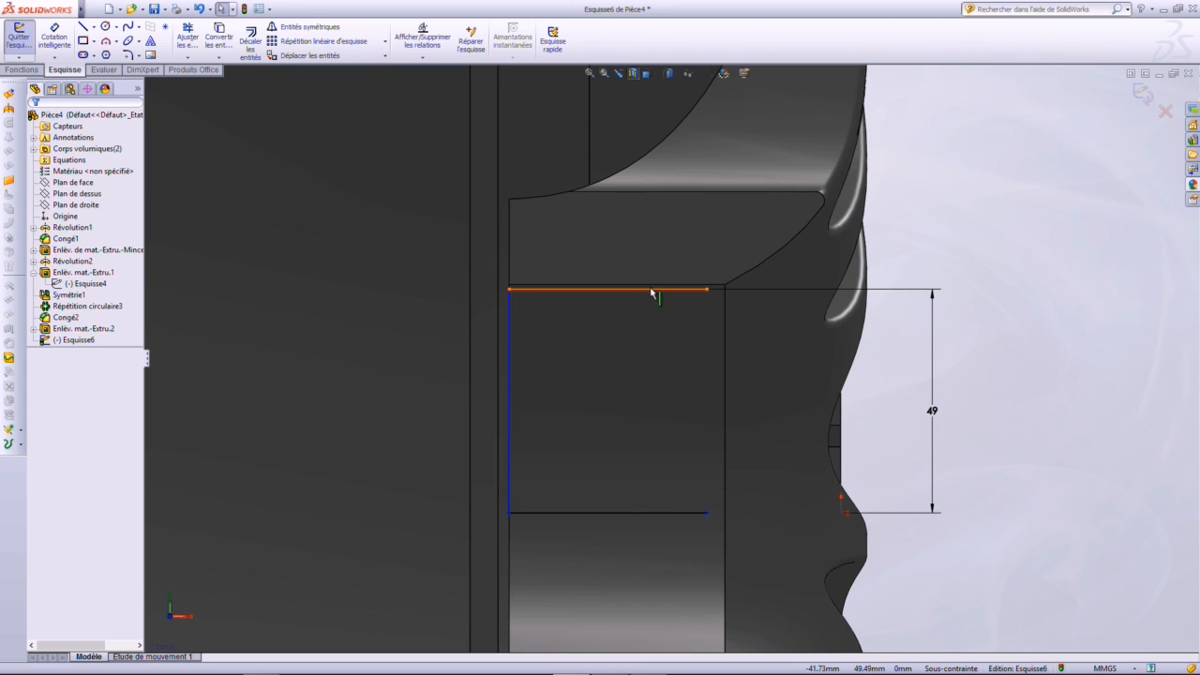
pyautogui.click(708, 292)
pyautogui.moveTo(715, 300); pyautogui.dragTo(728, 297)
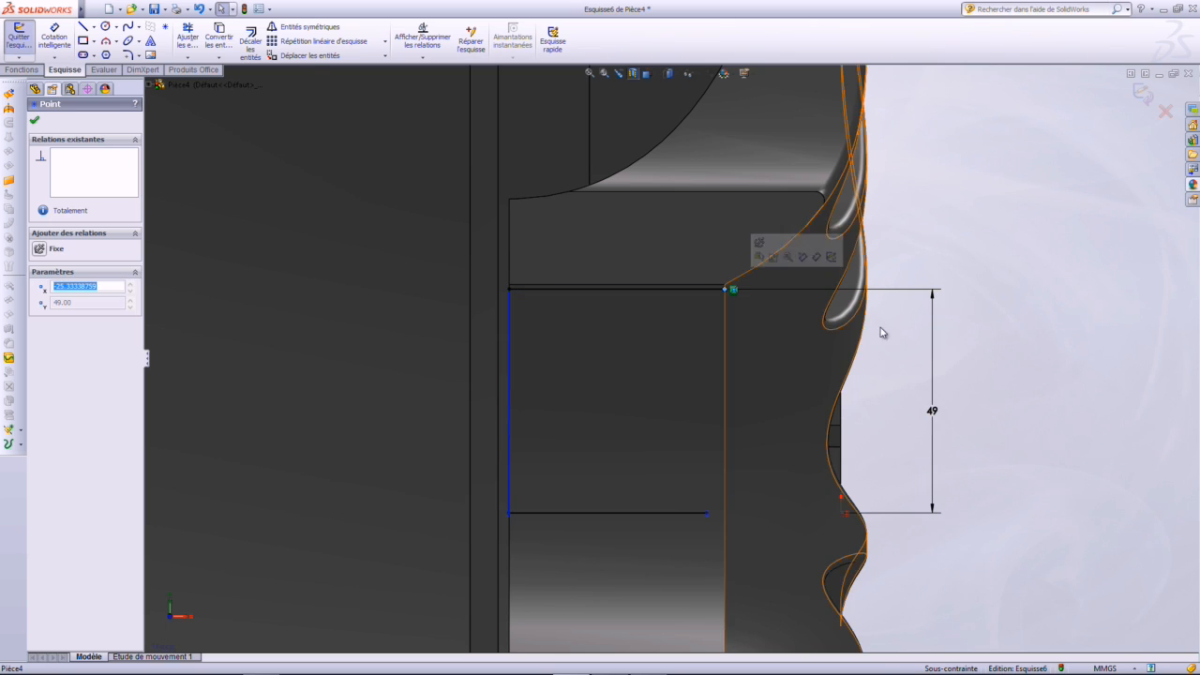
pyautogui.scroll(-3, 797, 302)
pyautogui.click(1077, 341)
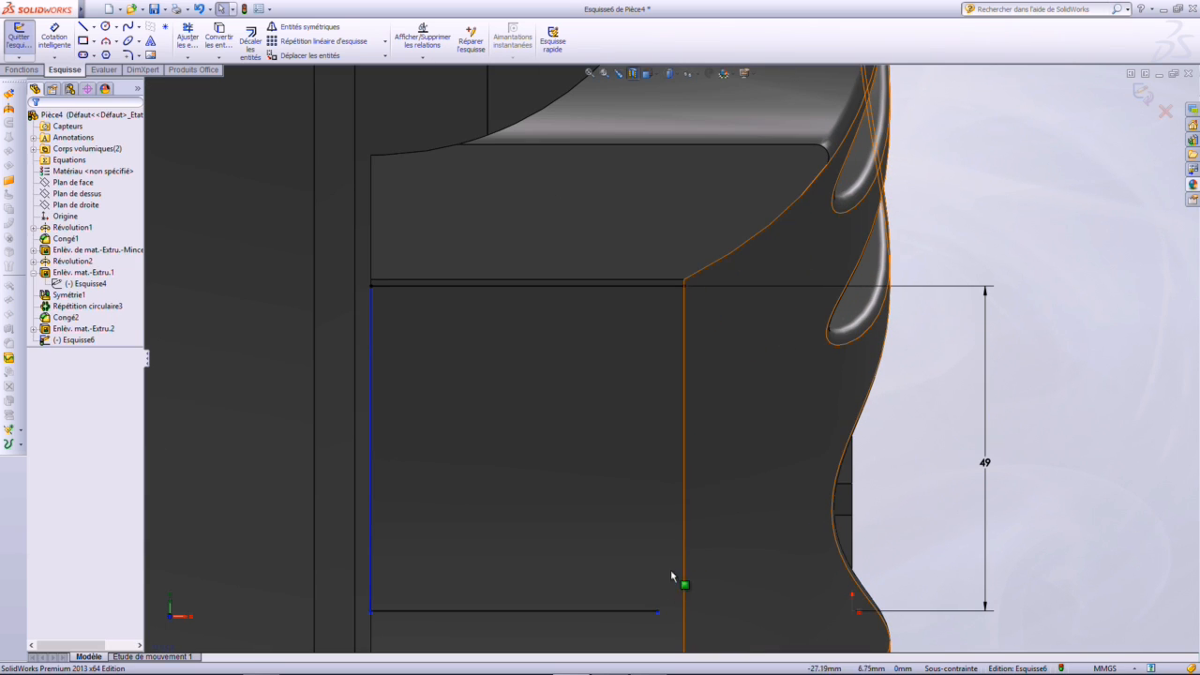
pyautogui.moveTo(657, 611); pyautogui.dragTo(609, 611)
pyautogui.click(294, 235)
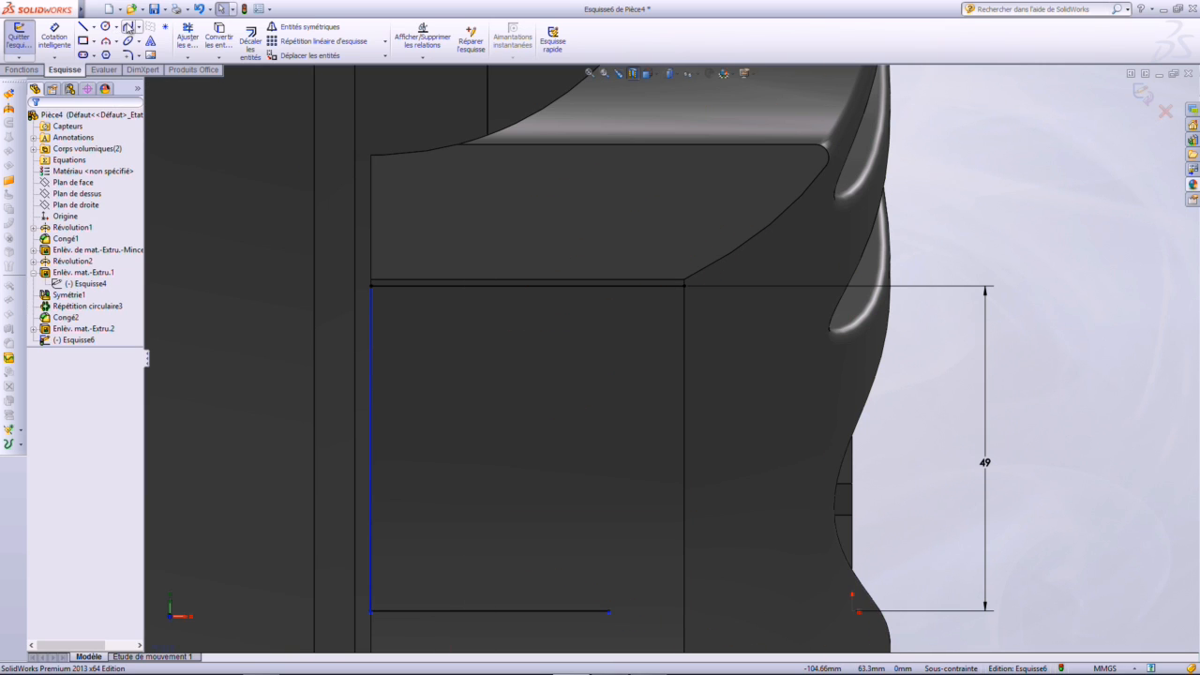
# Close the front of the profile with a two-point spline from the axis line's free end to the upper line's free end
pyautogui.click(608, 611)
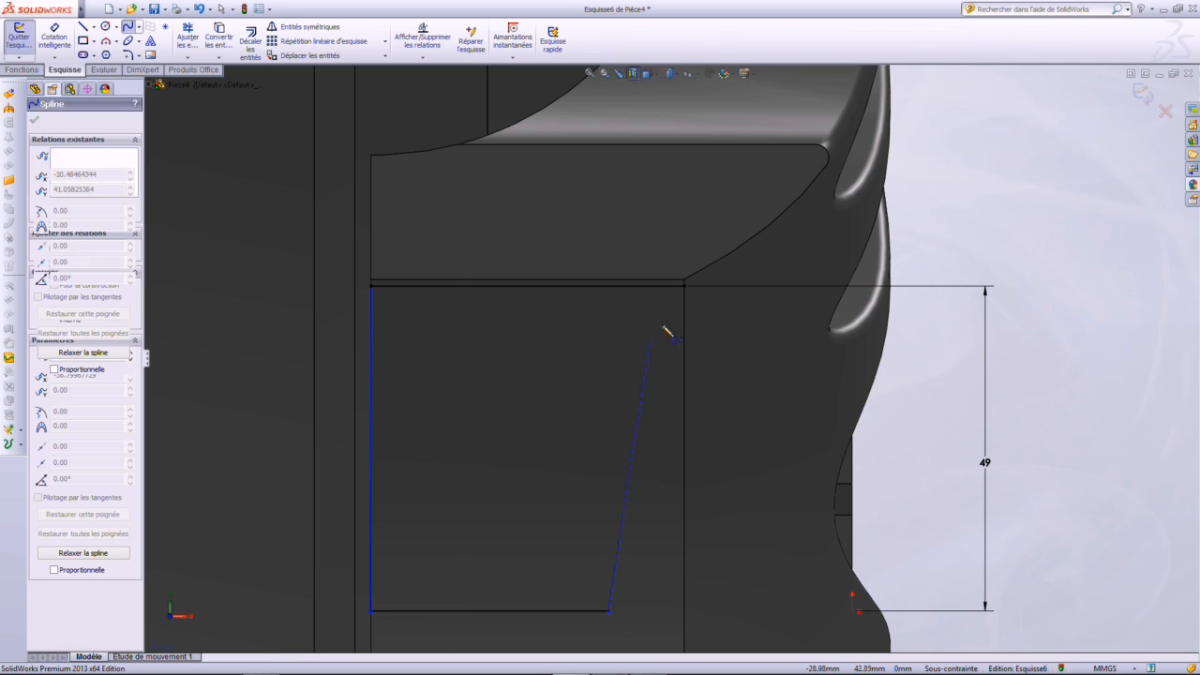
pyautogui.doubleClick(685, 290)
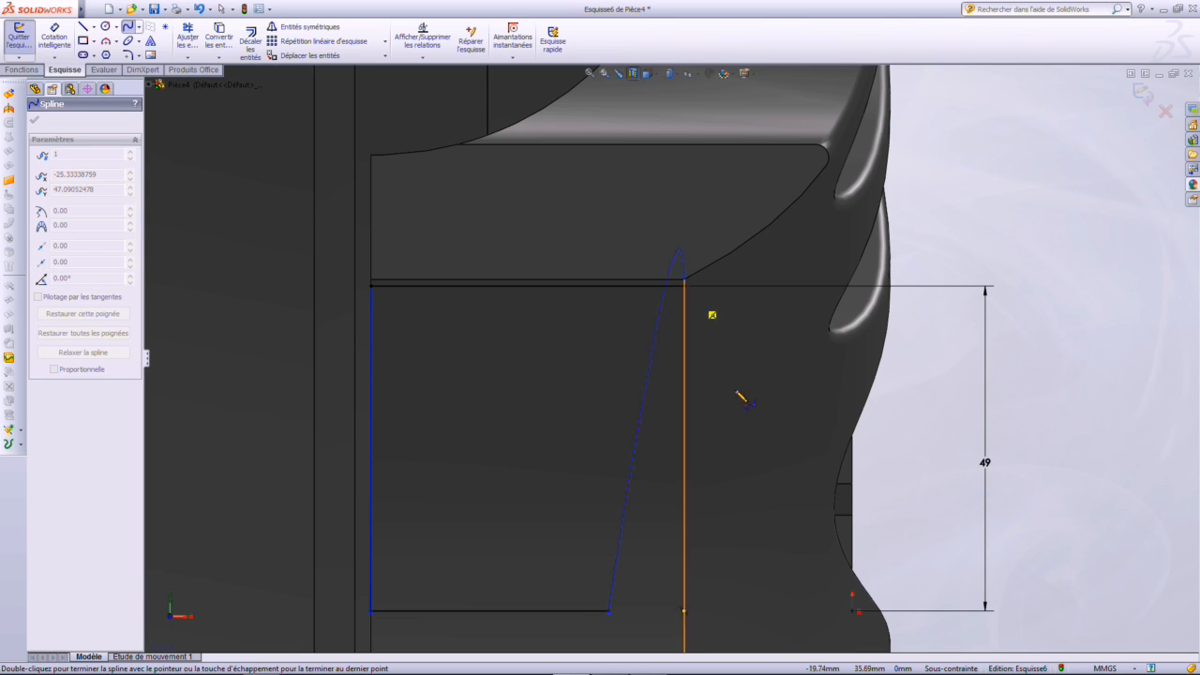
pyautogui.press('Escape')
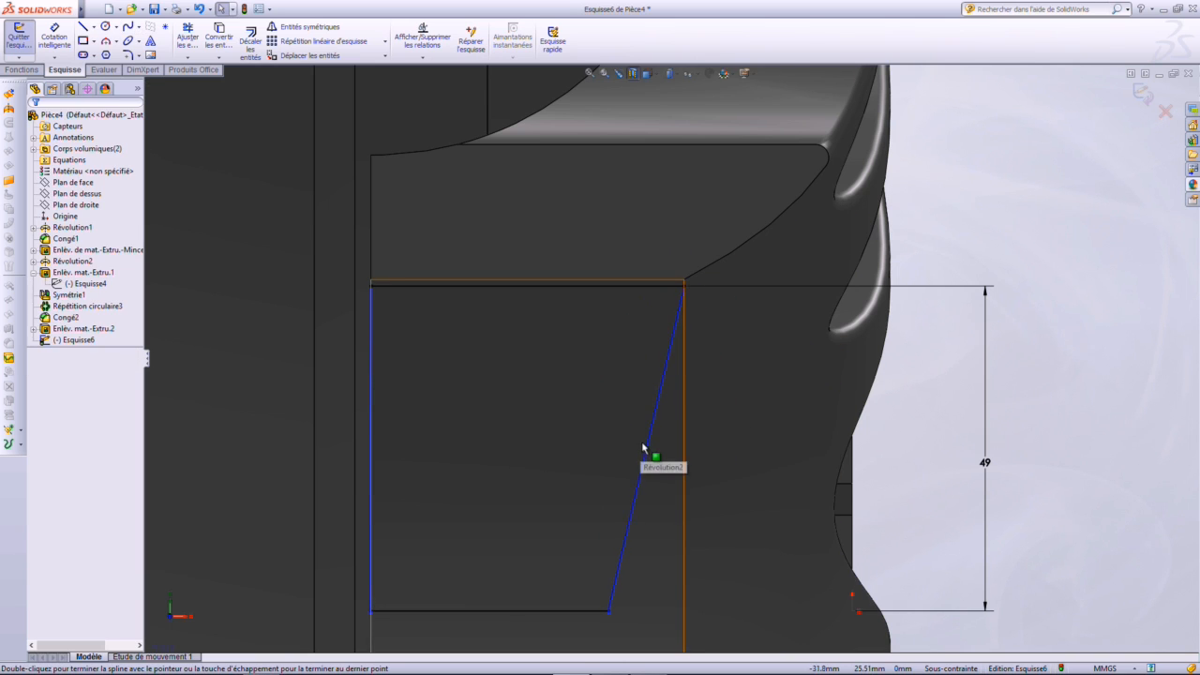
# Curve the spline with a vertical tangent at its axis end, shorten that tangent handle and lengthen the axis line to about 40 mm
pyautogui.click(649, 448)
pyautogui.moveTo(641, 483); pyautogui.dragTo(598, 478)
pyautogui.click(43, 266)
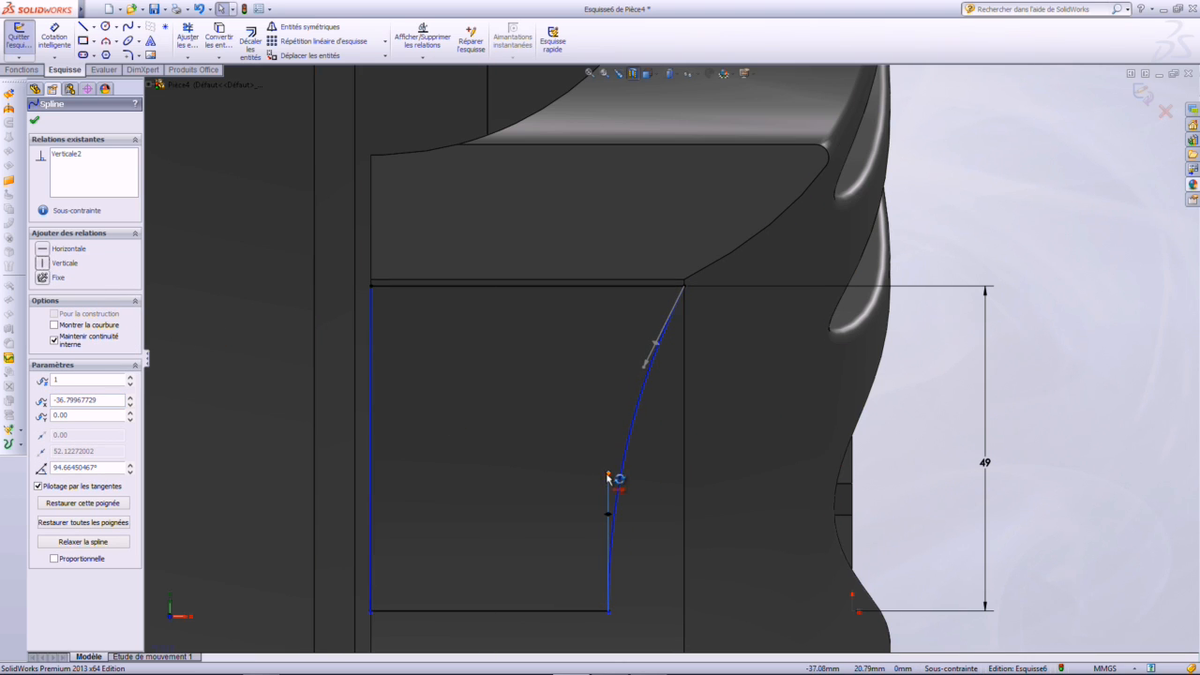
pyautogui.moveTo(608, 476); pyautogui.dragTo(610, 502)
pyautogui.click(1002, 492)
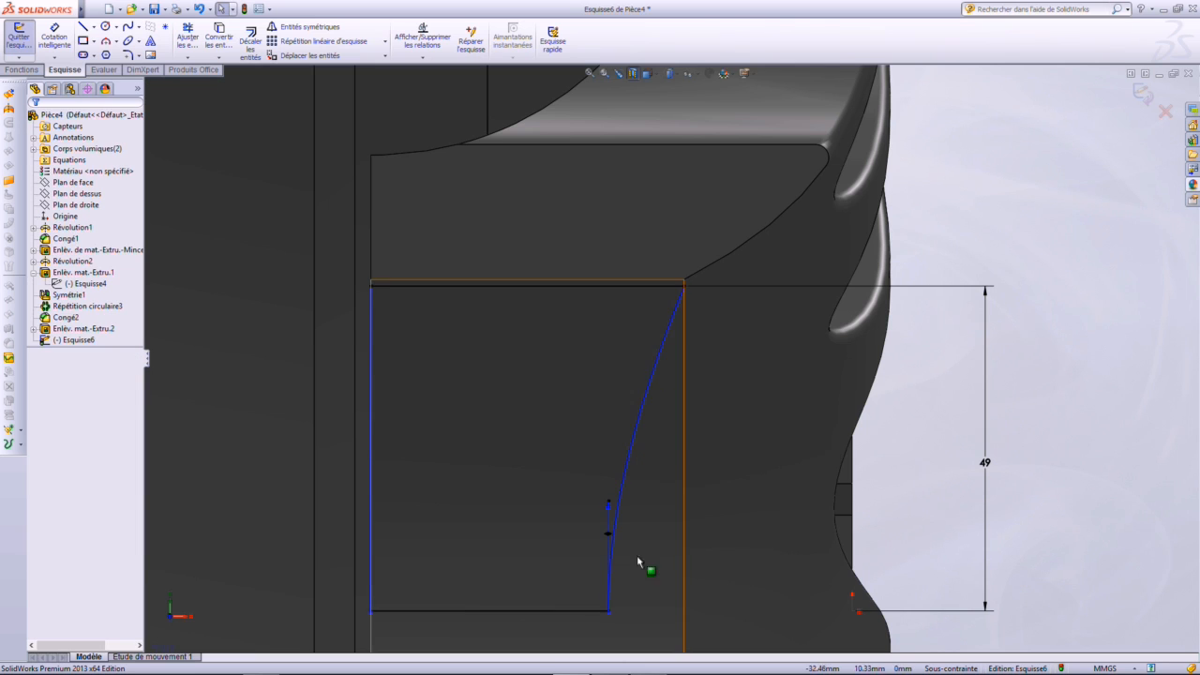
pyautogui.moveTo(609, 613); pyautogui.dragTo(634, 611)
pyautogui.click(1081, 475)
# Exit the sketch and revolve the profile 360° about its axis line to fill the hub bore, merging the result
pyautogui.scroll(4, 1056, 499)
pyautogui.moveTo(965, 545); pyautogui.dragTo(928, 548, button='middle')
pyautogui.scroll(2, 369, 412)
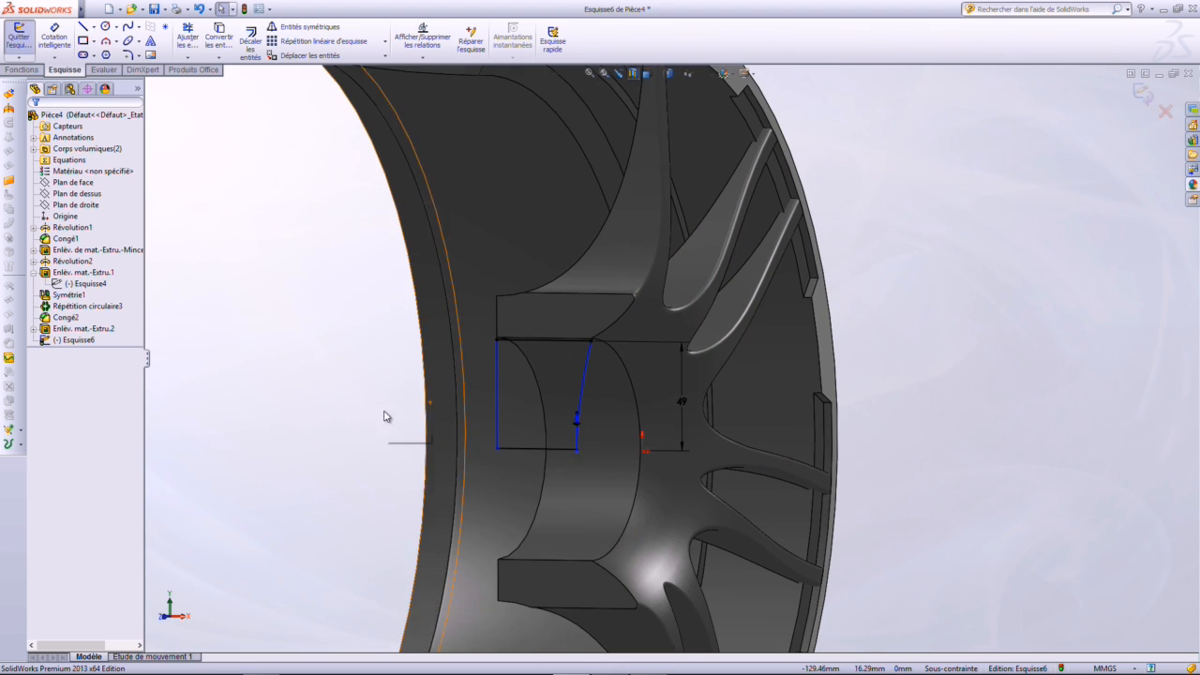
pyautogui.click(23, 42)
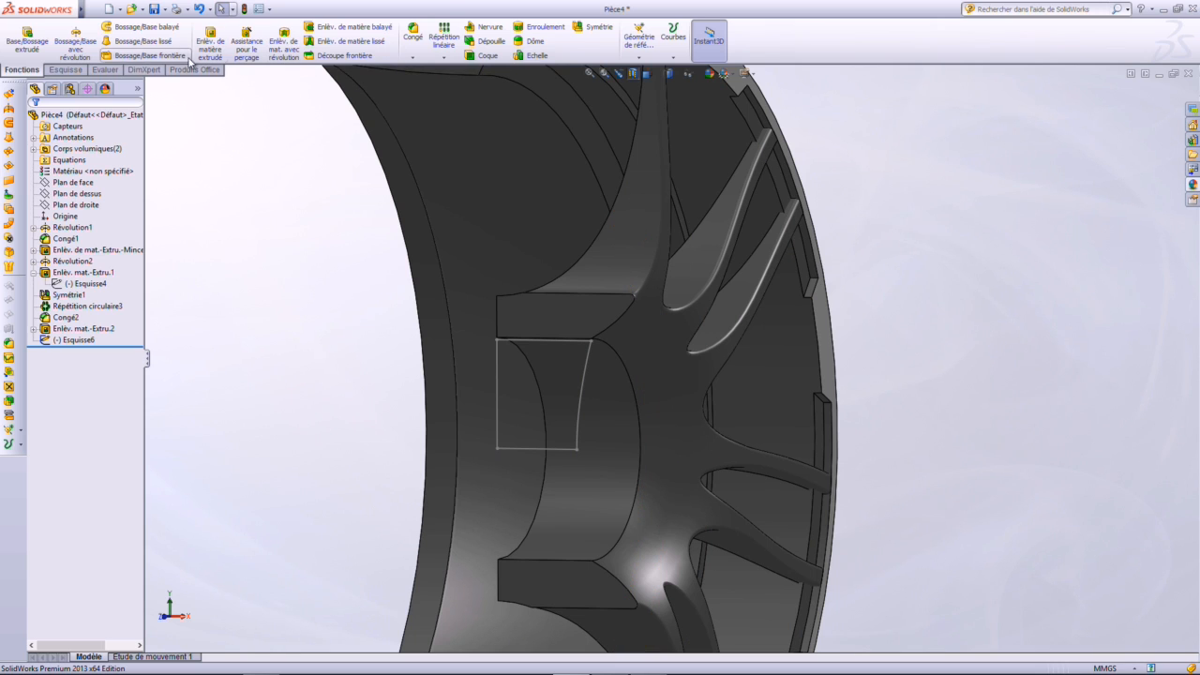
pyautogui.click(75, 45)
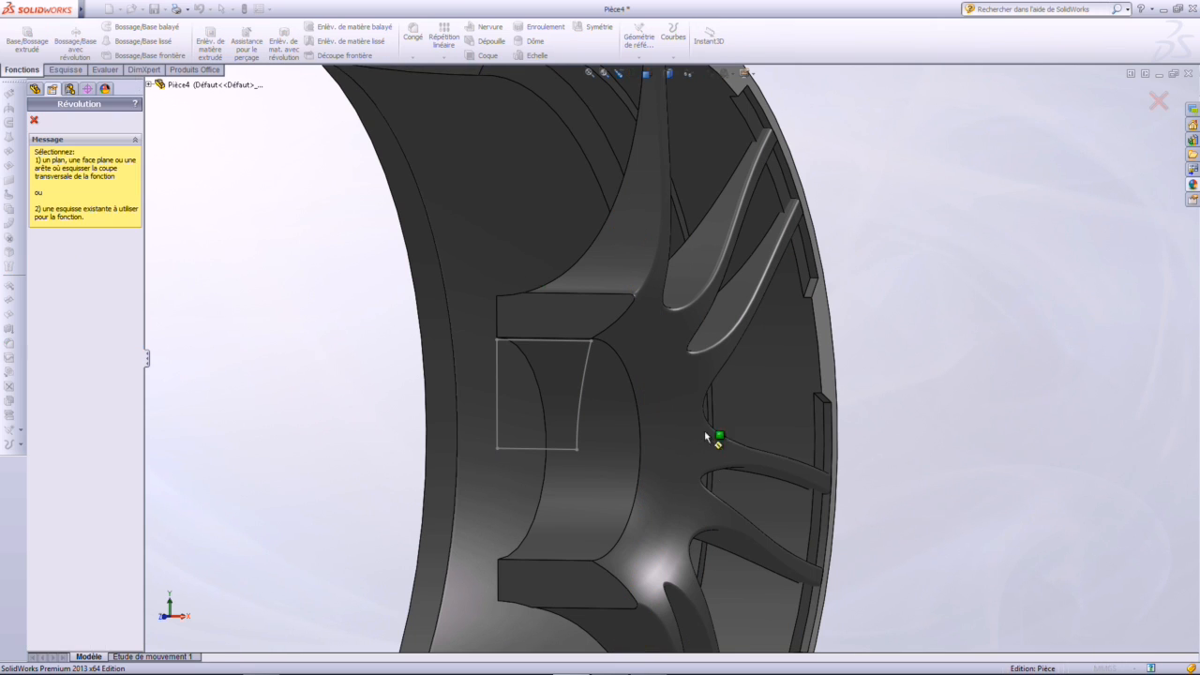
pyautogui.click(565, 453)
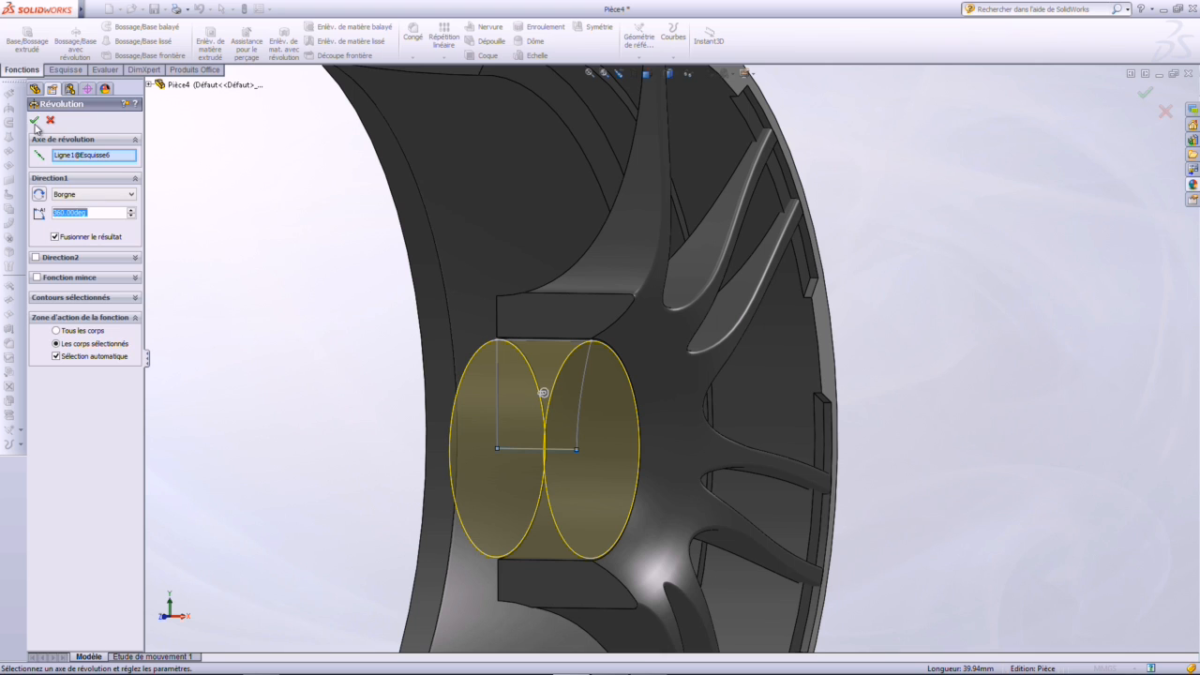
pyautogui.press('Return')
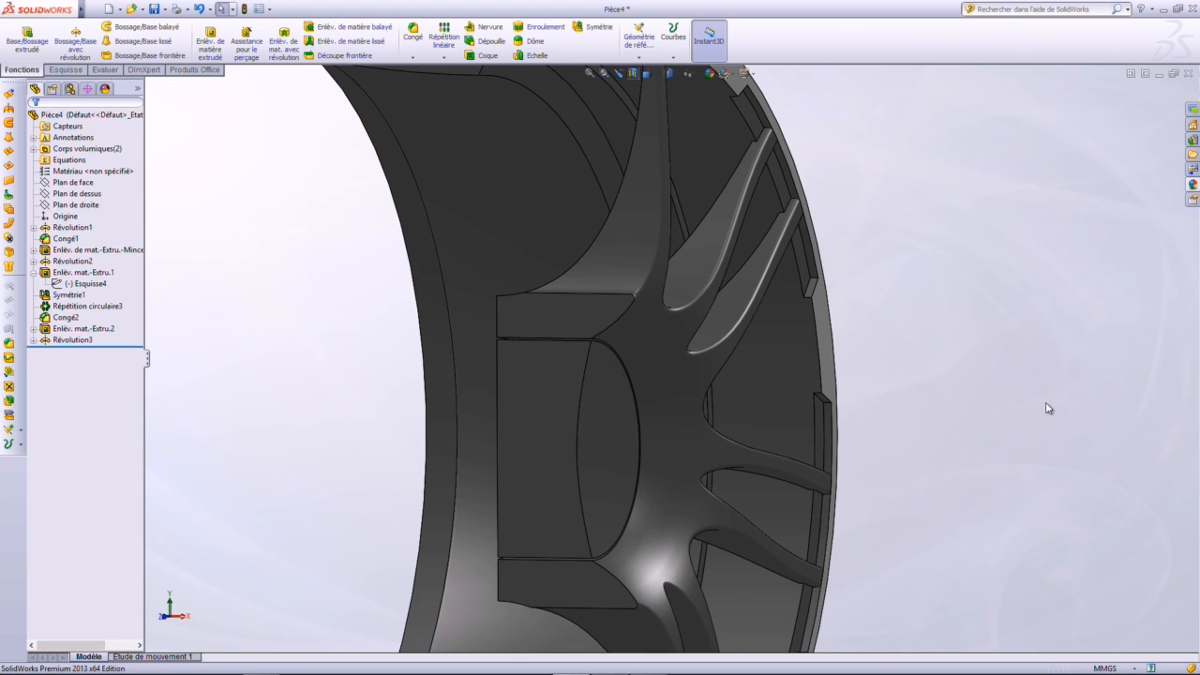
# Turn off the section view and examine the filled hub from the front of the complete wheel
pyautogui.moveTo(914, 384); pyautogui.dragTo(847, 399, button='middle')
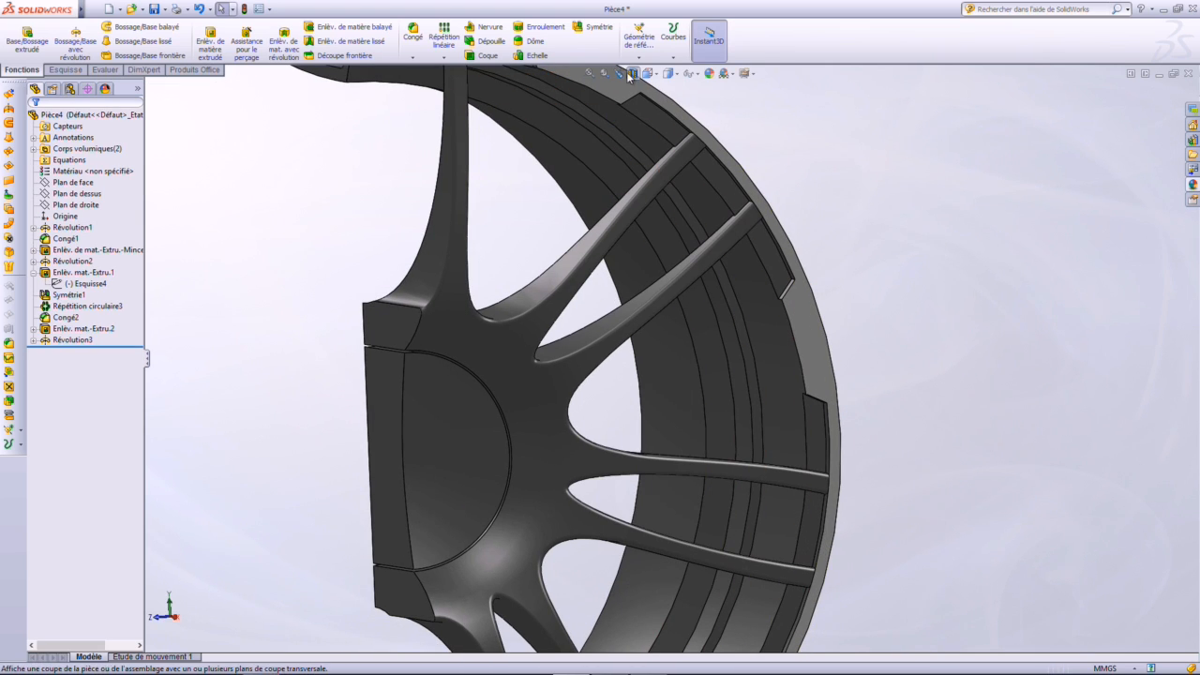
pyautogui.press('f')
pyautogui.moveTo(643, 429); pyautogui.dragTo(636, 452, button='middle')
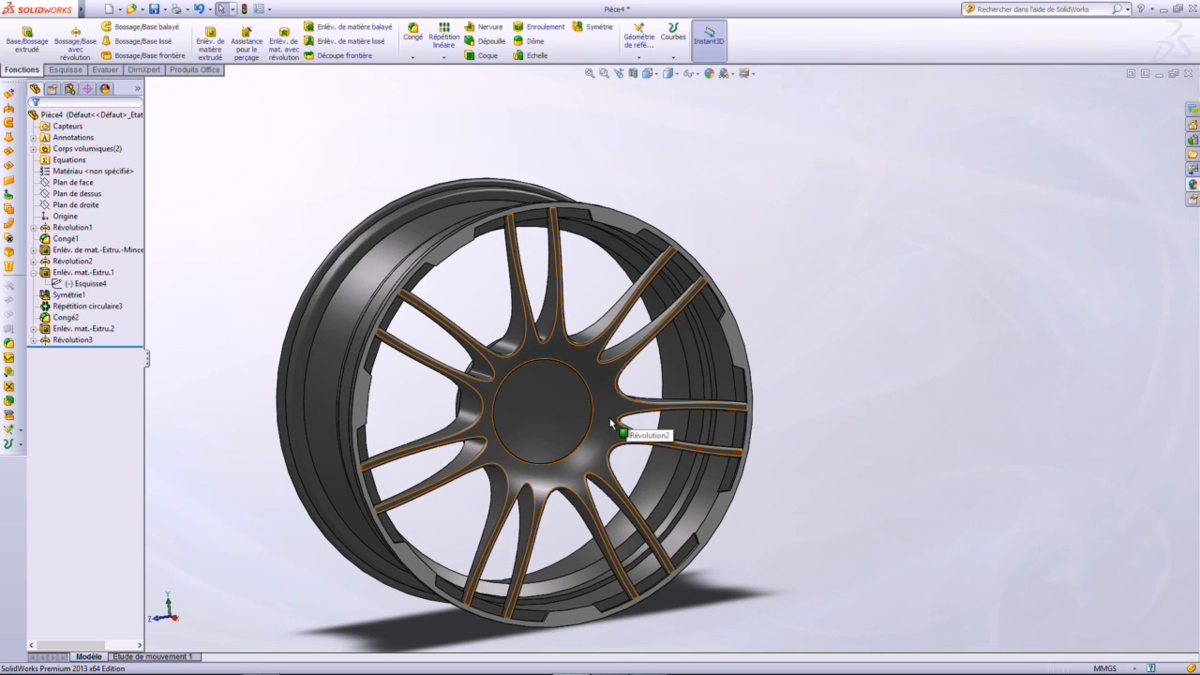
pyautogui.scroll(-5, 599, 427)
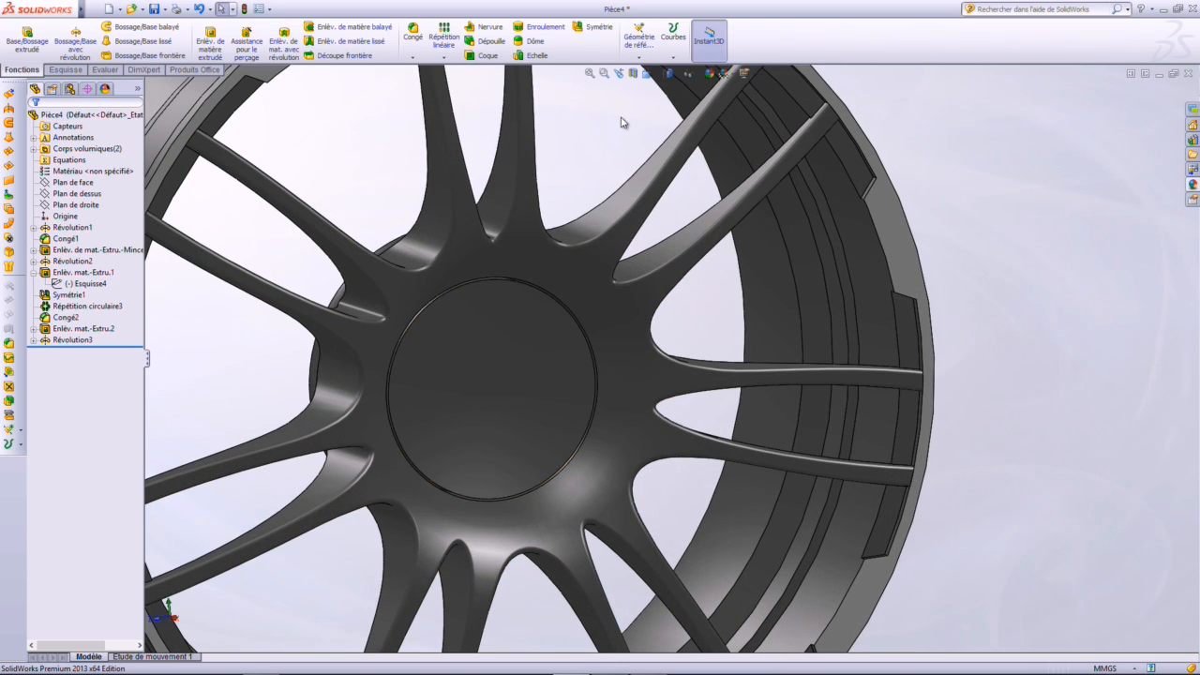
pyautogui.moveTo(533, 447); pyautogui.dragTo(616, 111, button='middle')
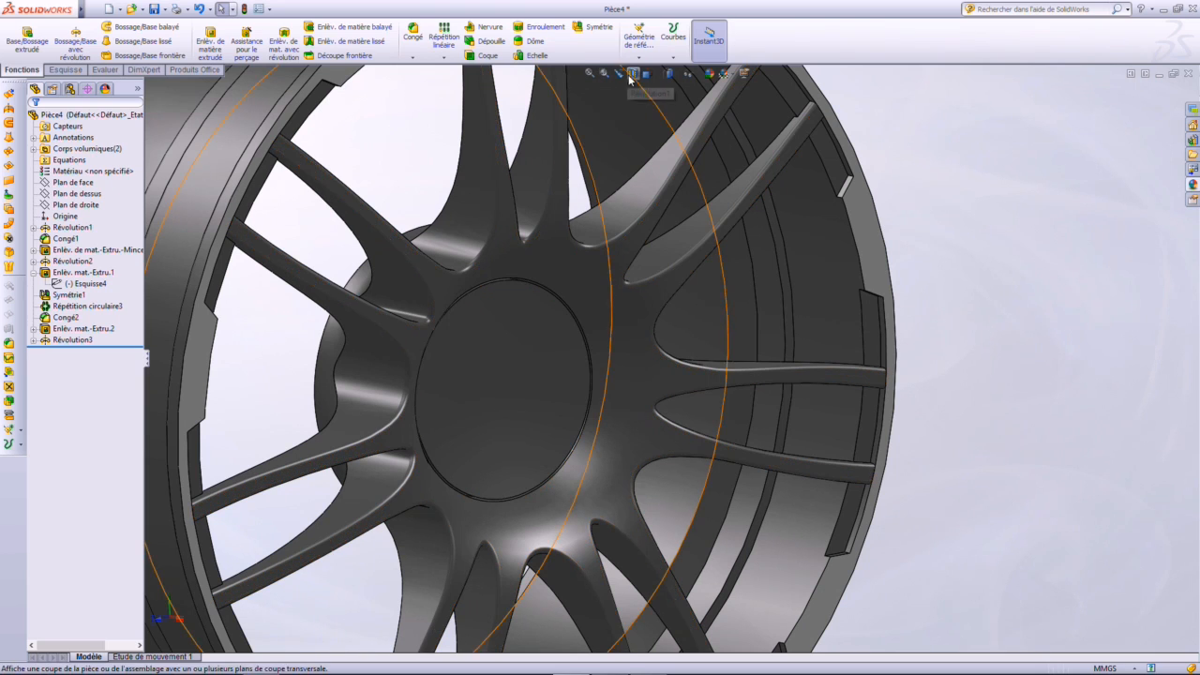
# Section the wheel along the front plane and open a new sketch on that plane
pyautogui.click(633, 73)
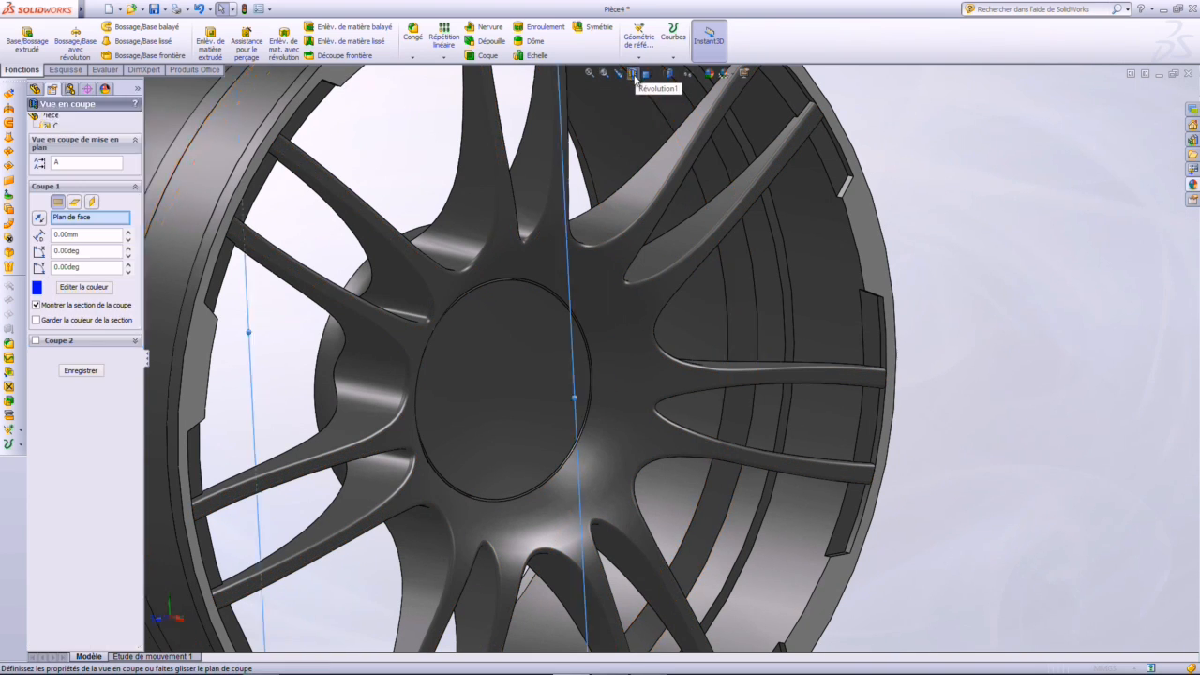
pyautogui.click(36, 120)
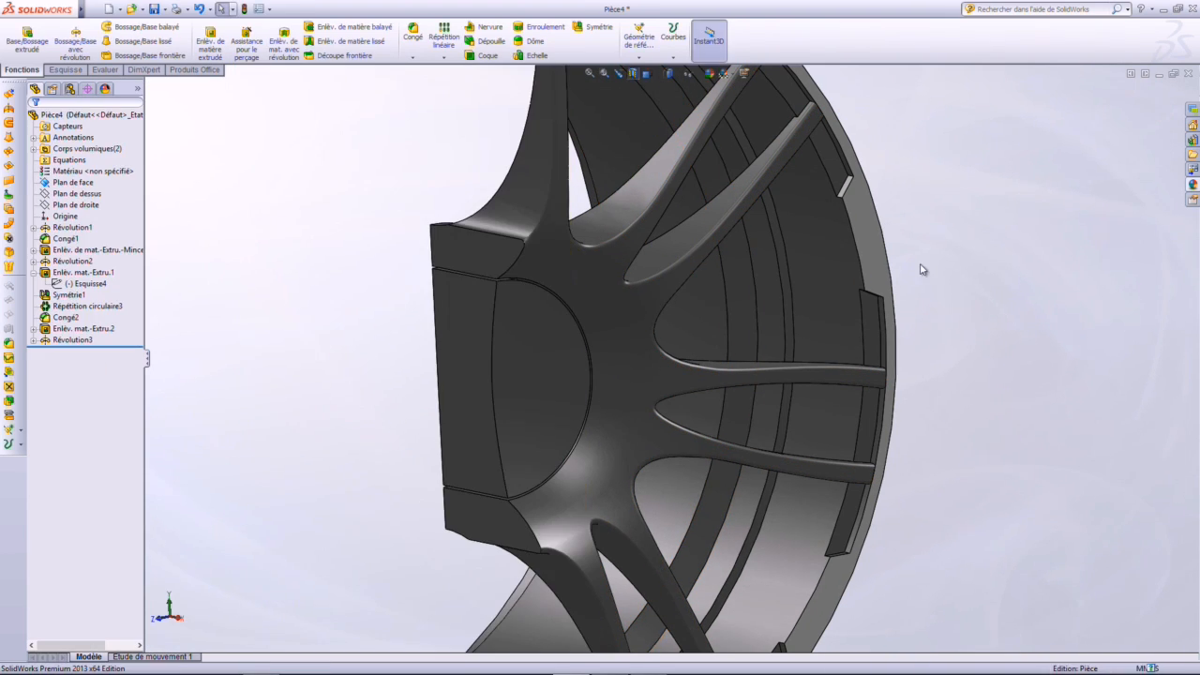
pyautogui.click(65, 186)
pyautogui.click(73, 166)
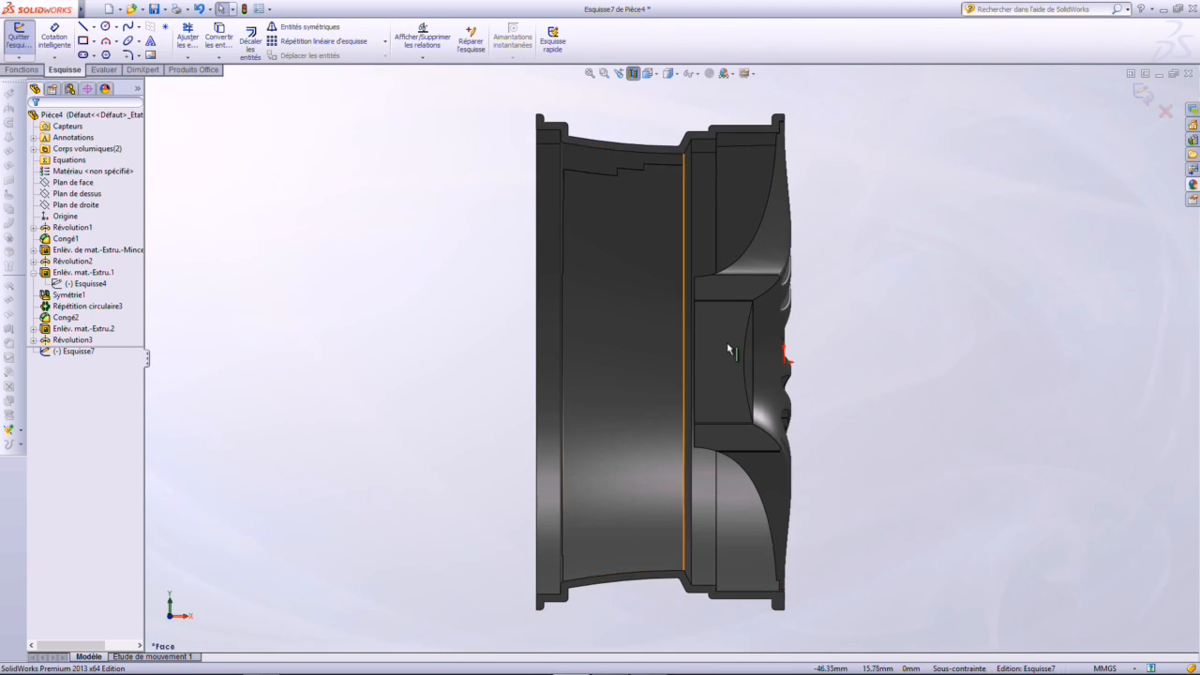
# Sketch a closed stepped profile with lines in the hub: a horizontal axis line about 19 mm long at origin height, a sloping top and a rear vertical about 26 mm
pyautogui.scroll(-5, 727, 361)
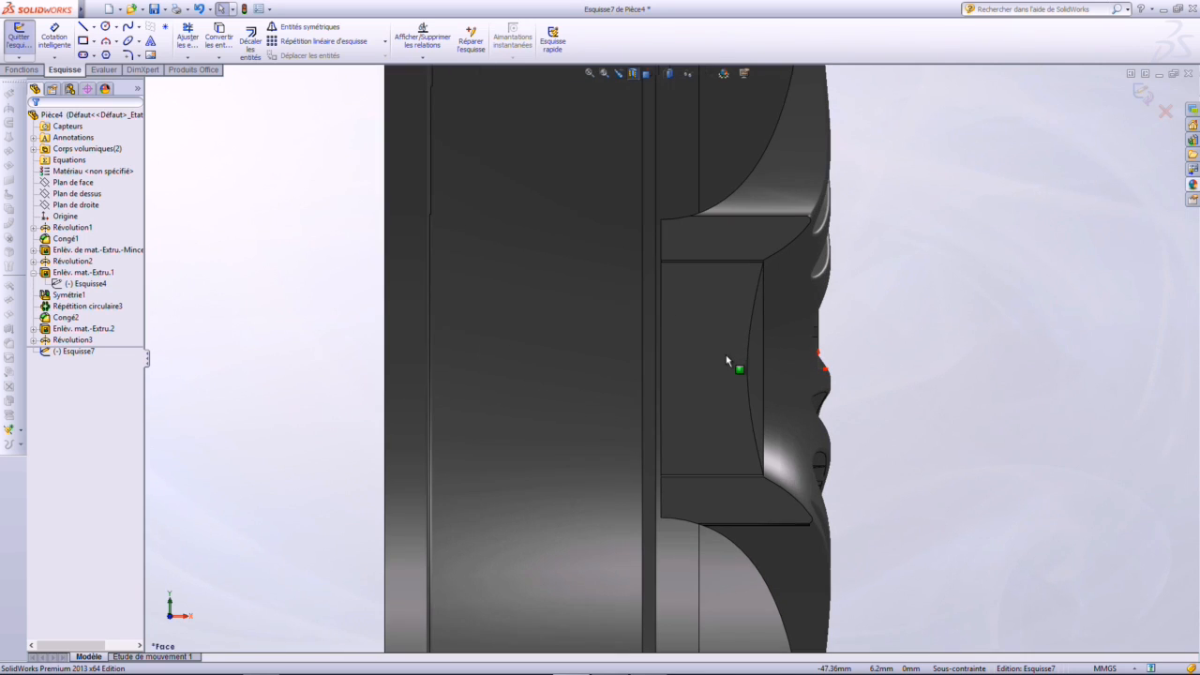
pyautogui.scroll(-2, 726, 361)
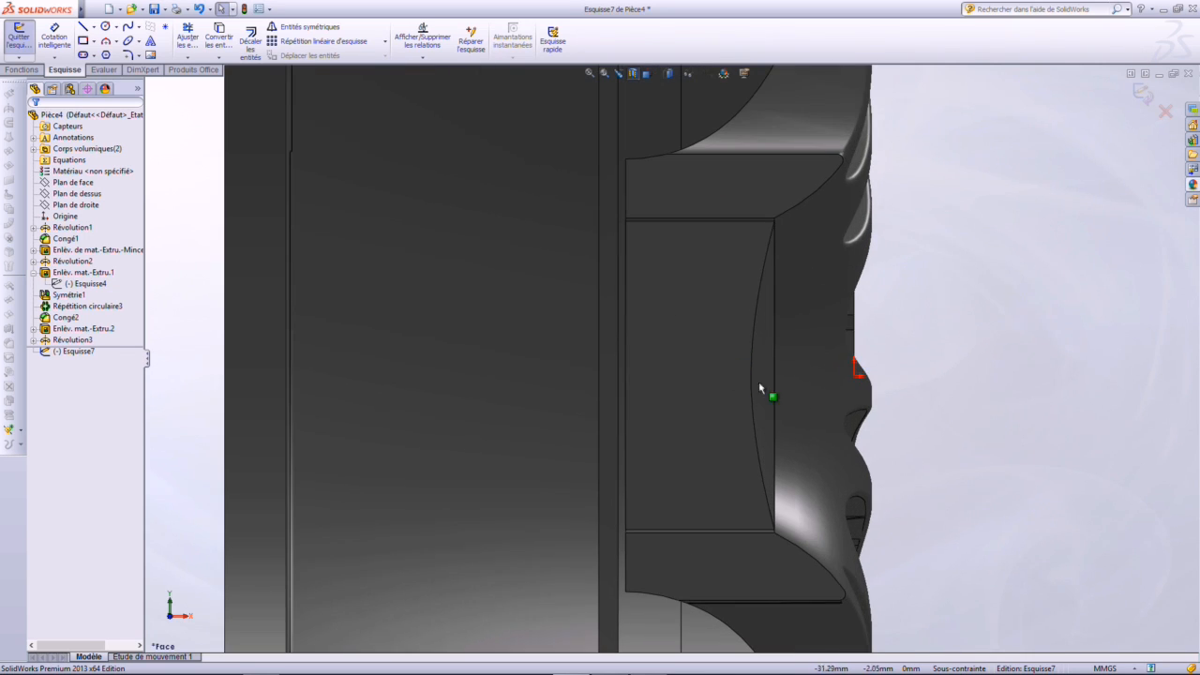
pyautogui.scroll(-1, 870, 398)
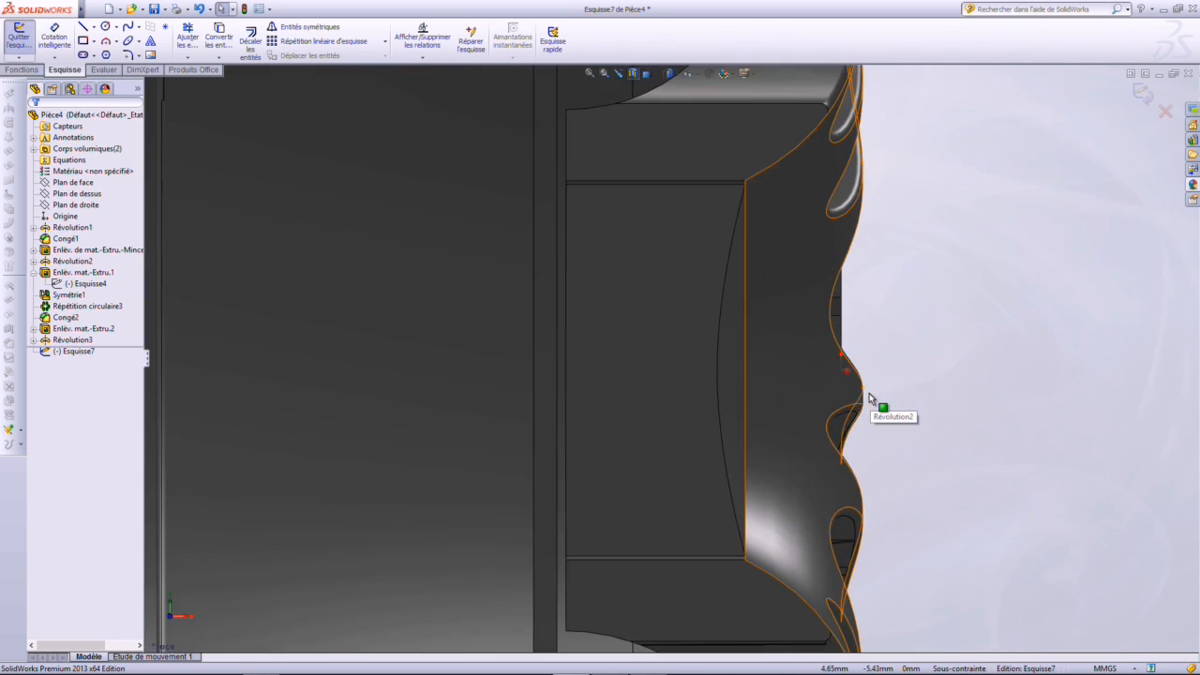
pyautogui.click(83, 28)
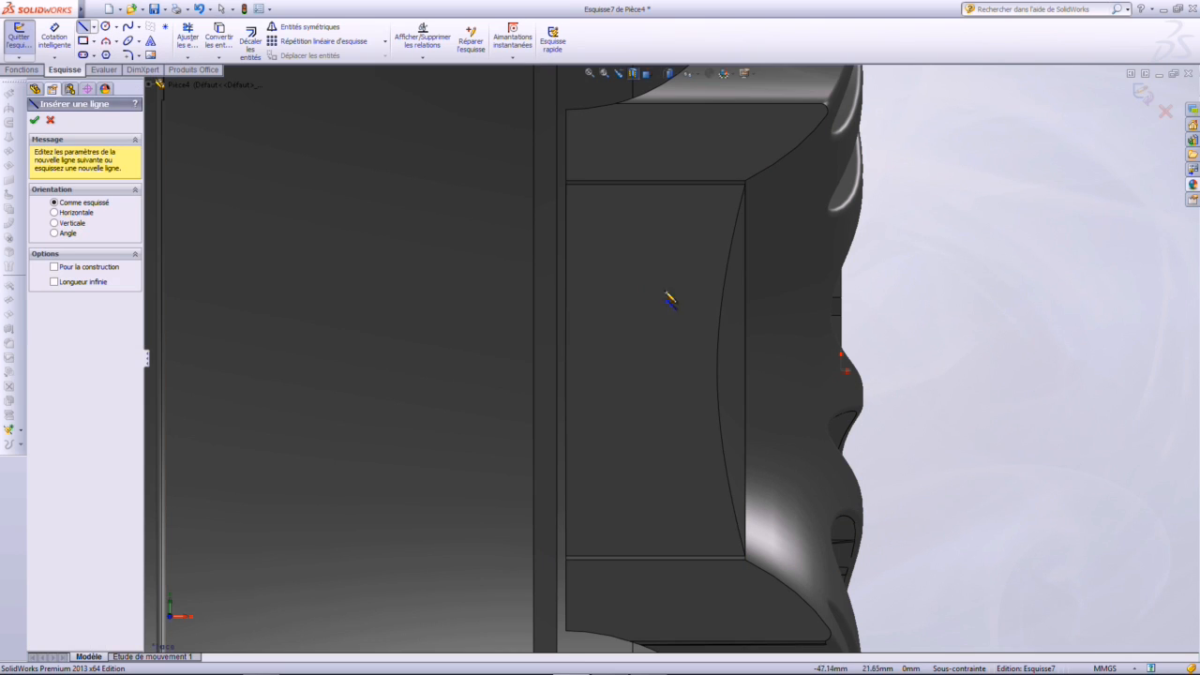
pyautogui.click(703, 374)
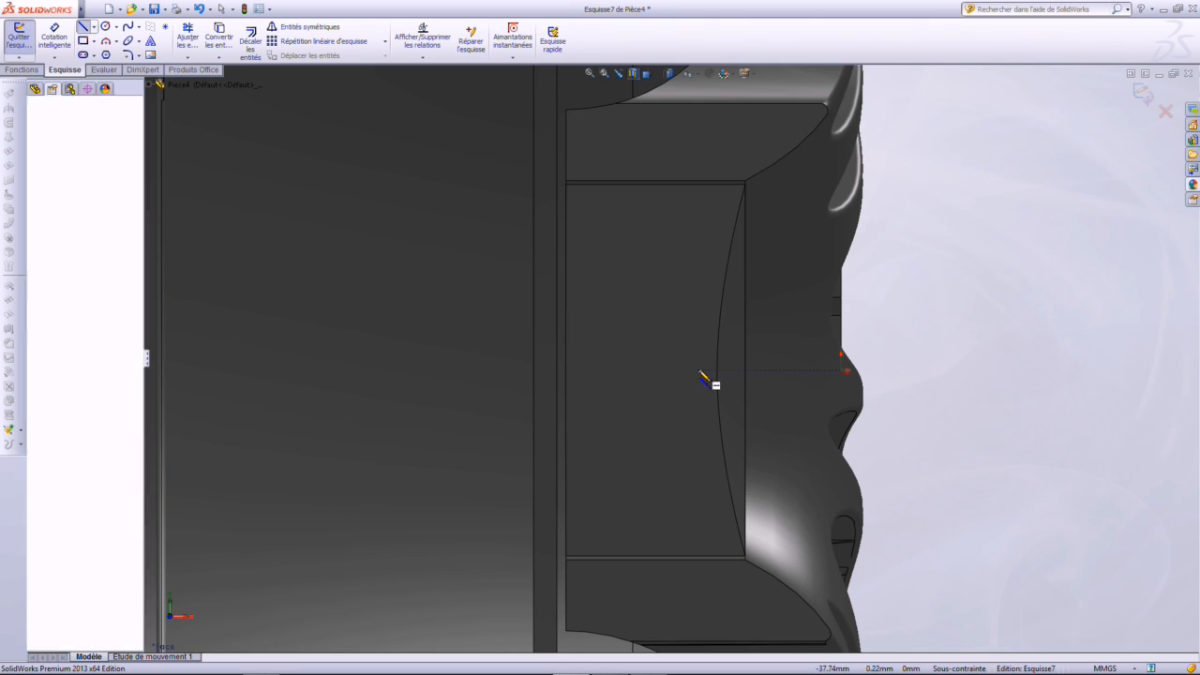
pyautogui.click(772, 372)
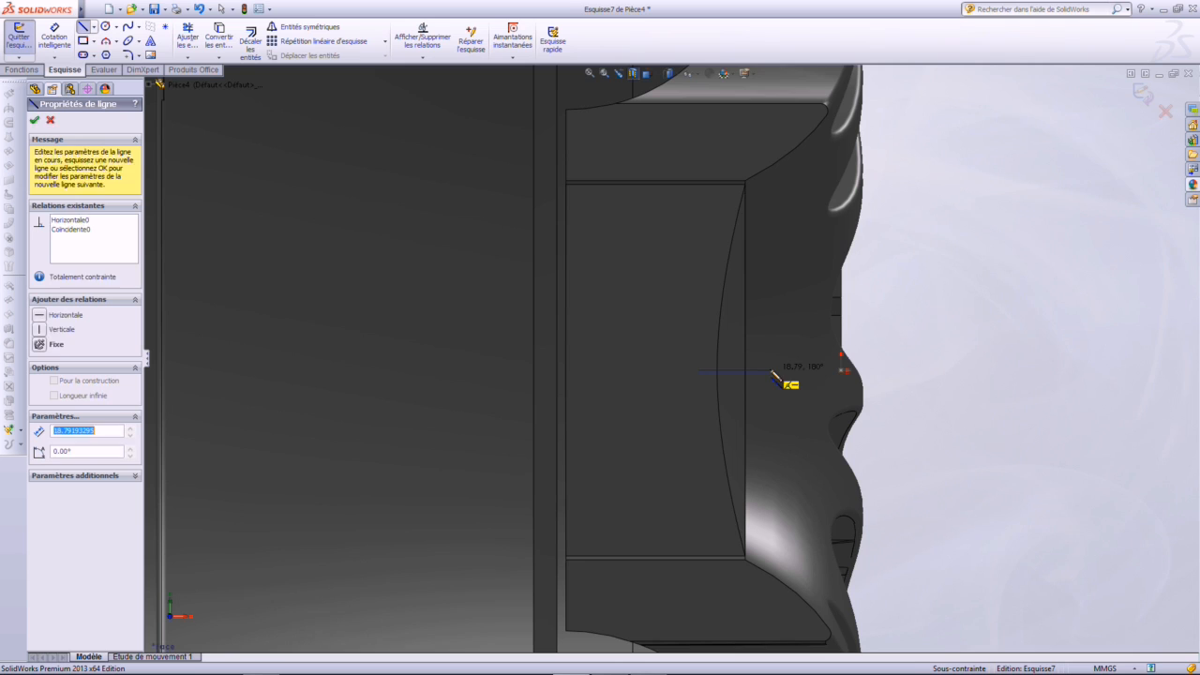
pyautogui.scroll(-1, 792, 333)
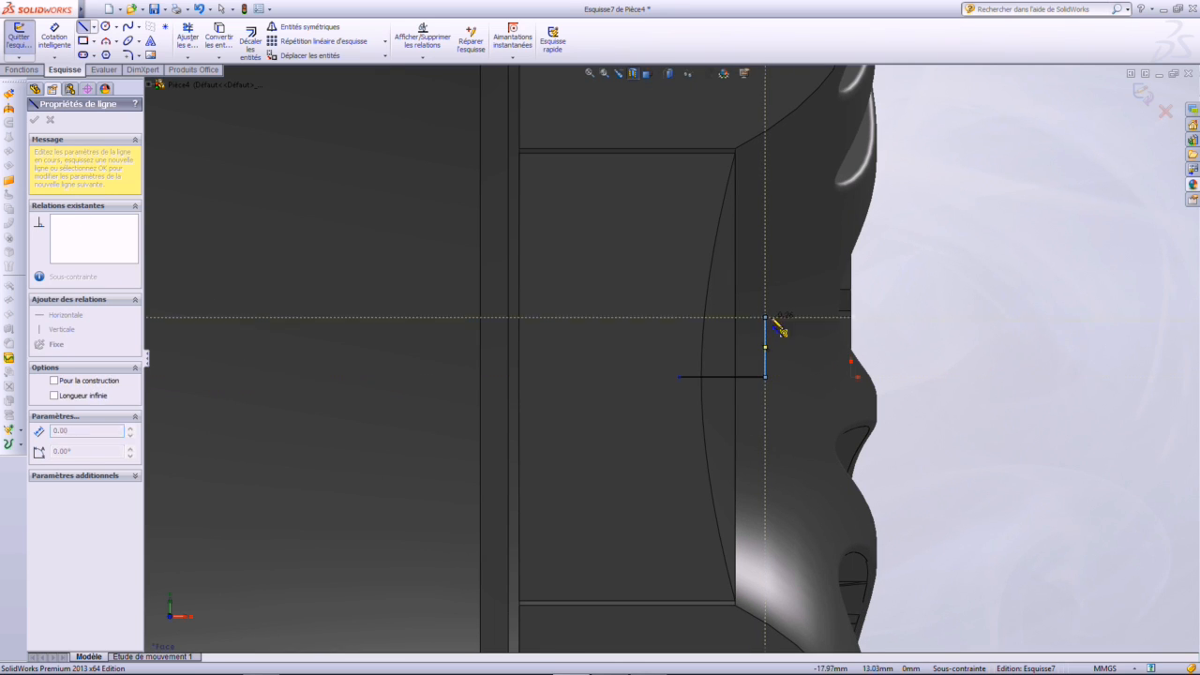
pyautogui.click(767, 316)
pyautogui.click(780, 300)
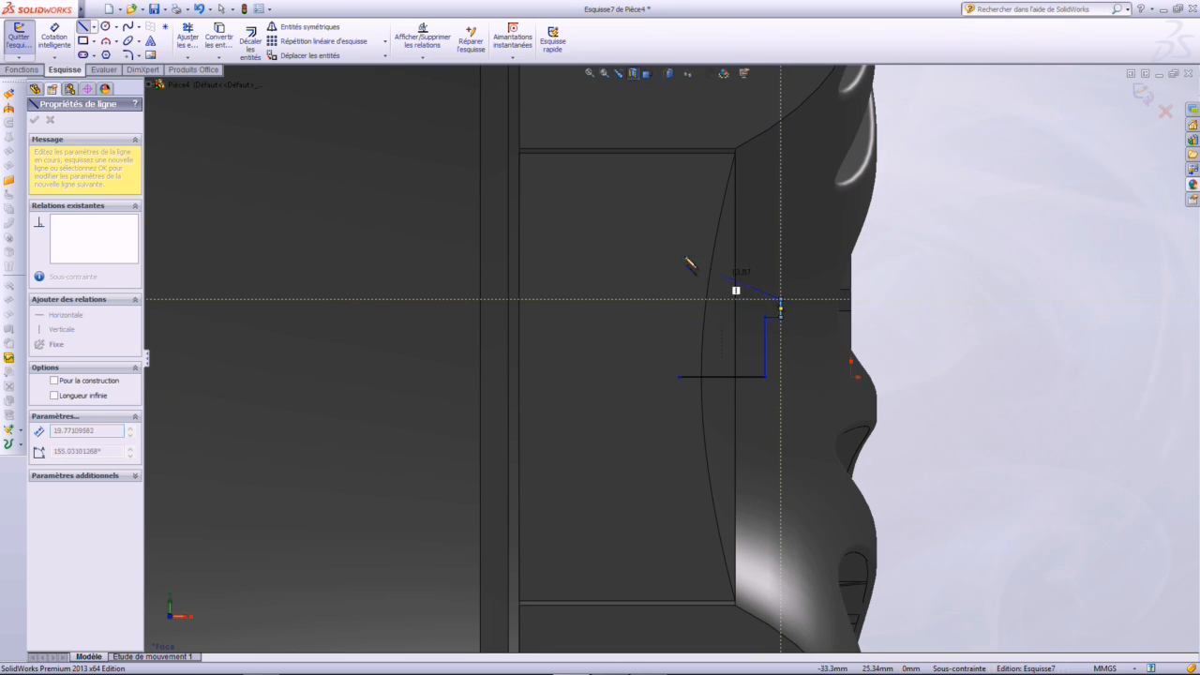
pyautogui.click(681, 376)
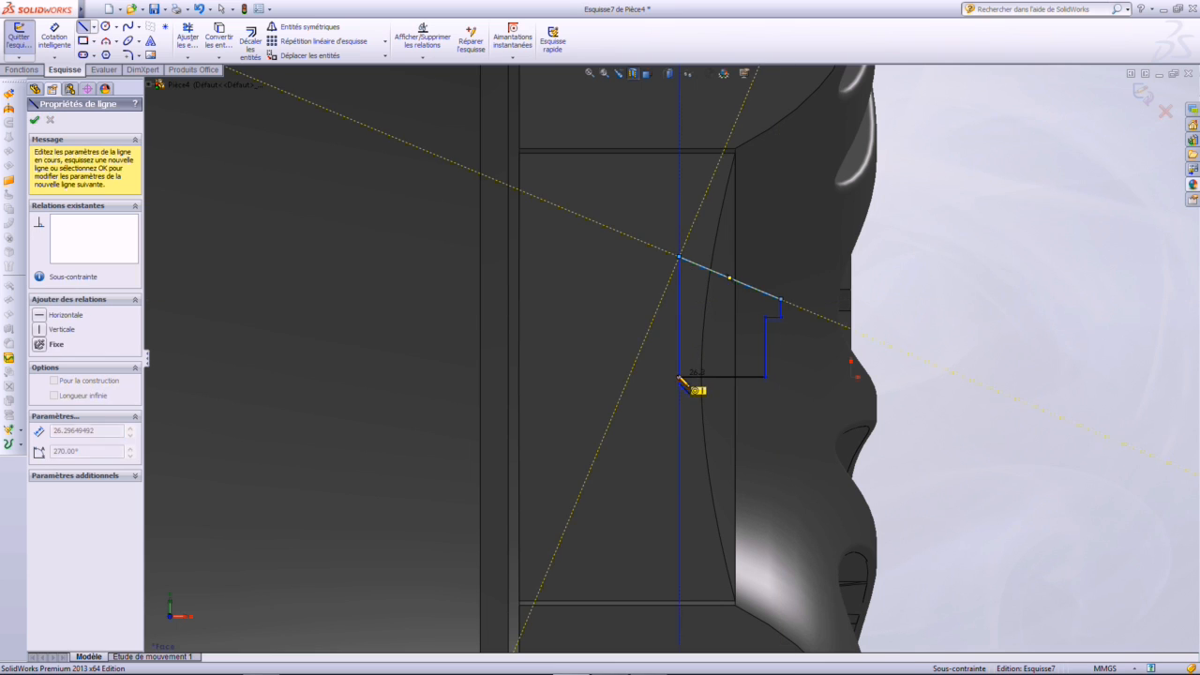
pyautogui.press('Escape')
# Dimension the horizontal distance from the profile's rear lower corner to the origin as 35 mm
pyautogui.click(56, 43)
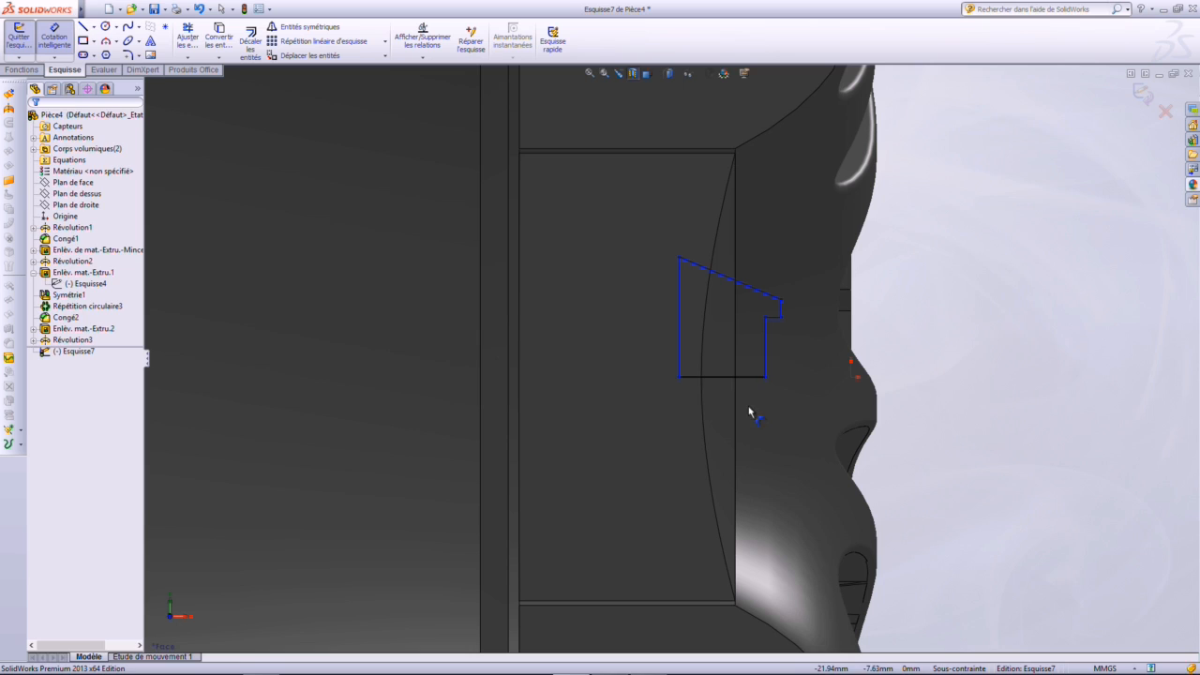
pyautogui.click(680, 378)
pyautogui.click(850, 376)
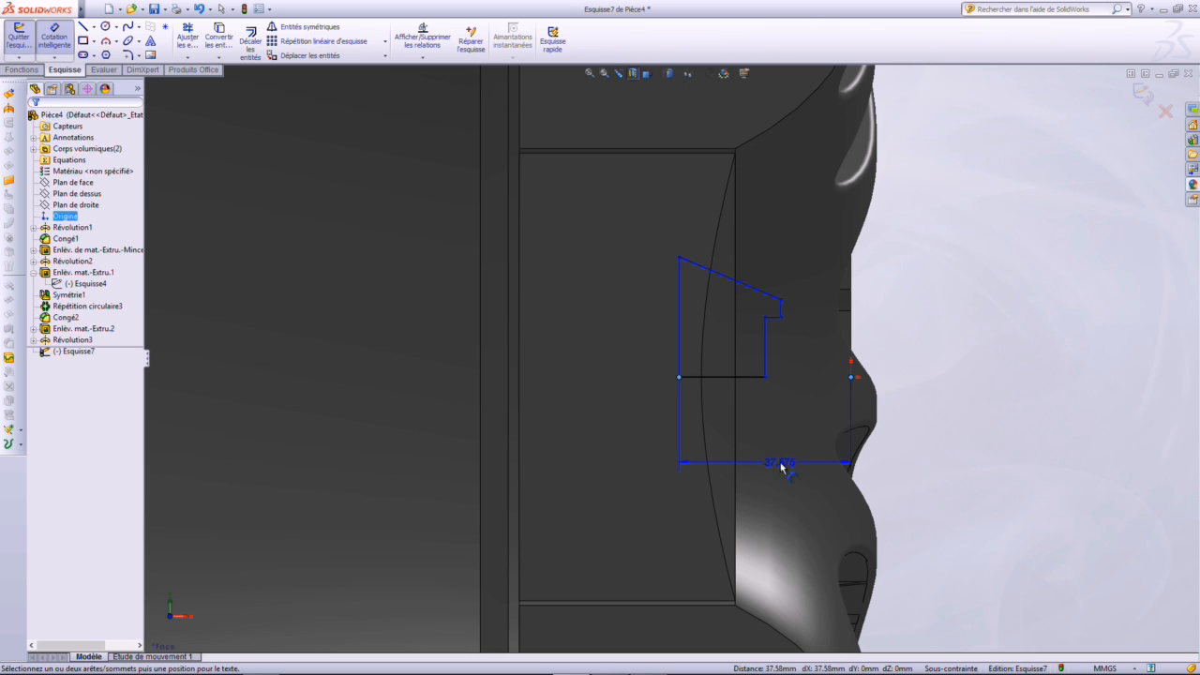
pyautogui.click(782, 466)
pyautogui.write('35')
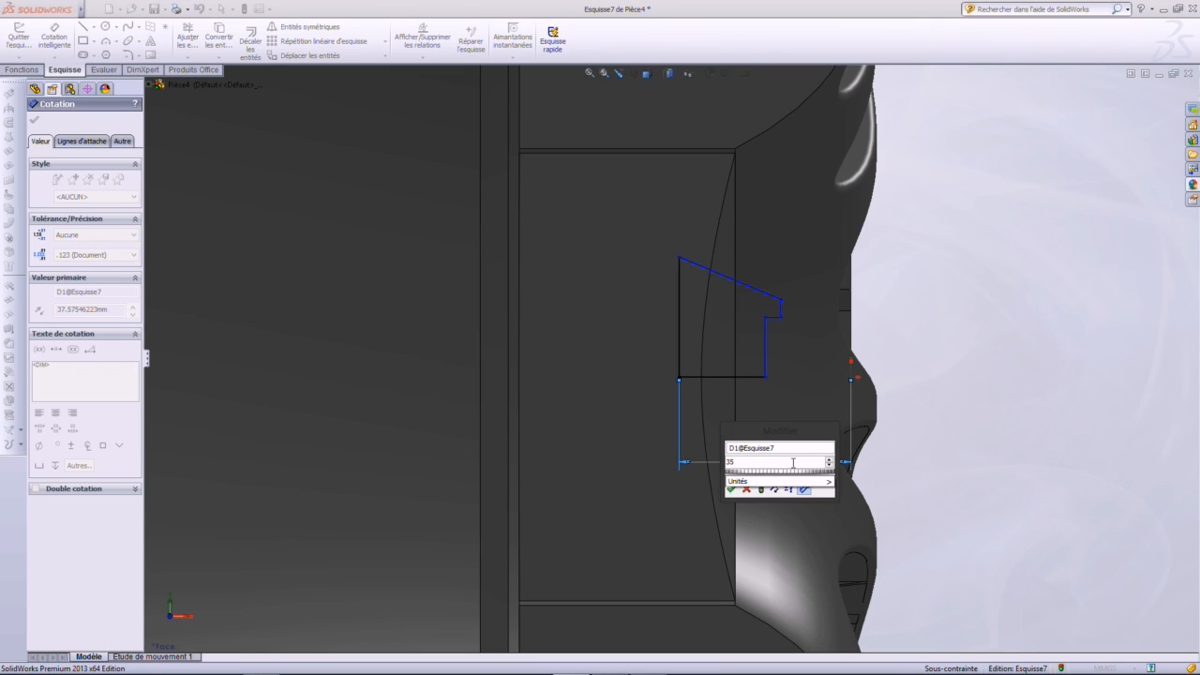
pyautogui.press('Return')
# Dimension the horizontal distance from the axis line's front end to the origin as 23 mm
pyautogui.click(766, 358)
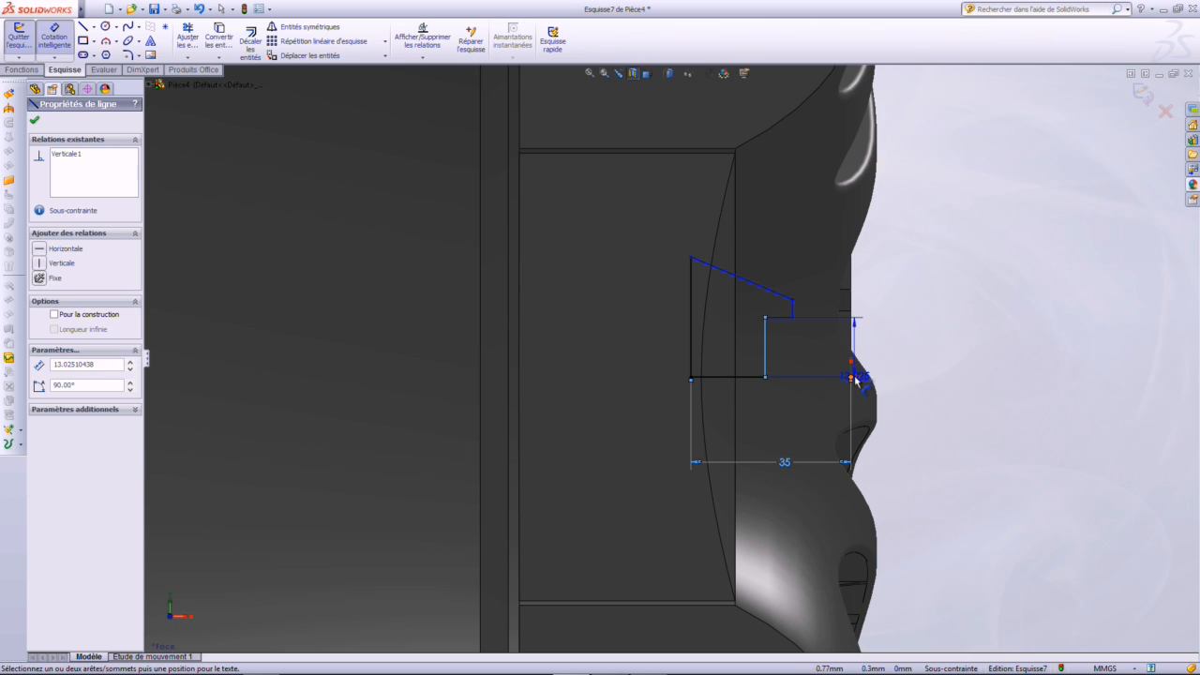
pyautogui.click(853, 378)
pyautogui.click(808, 424)
pyautogui.write('23')
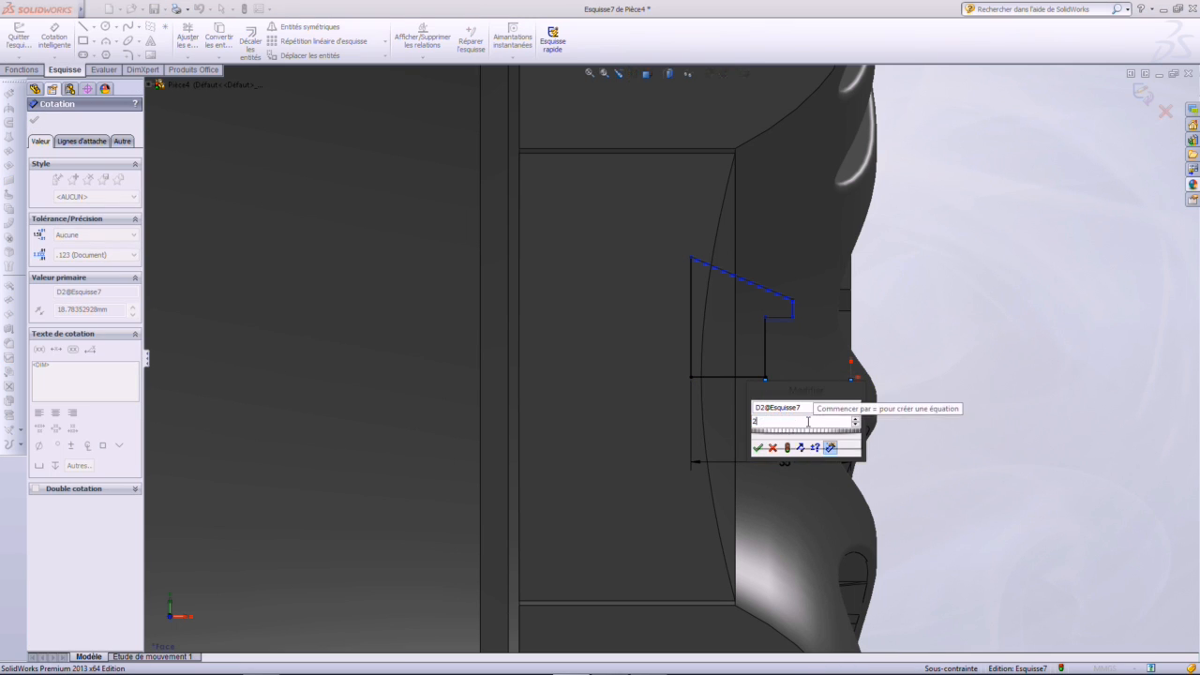
pyautogui.press('Return')
# Dimension the front vertical line above the axis as 9 mm high and the short vertical lip line as 2 mm
pyautogui.scroll(-1, 818, 402)
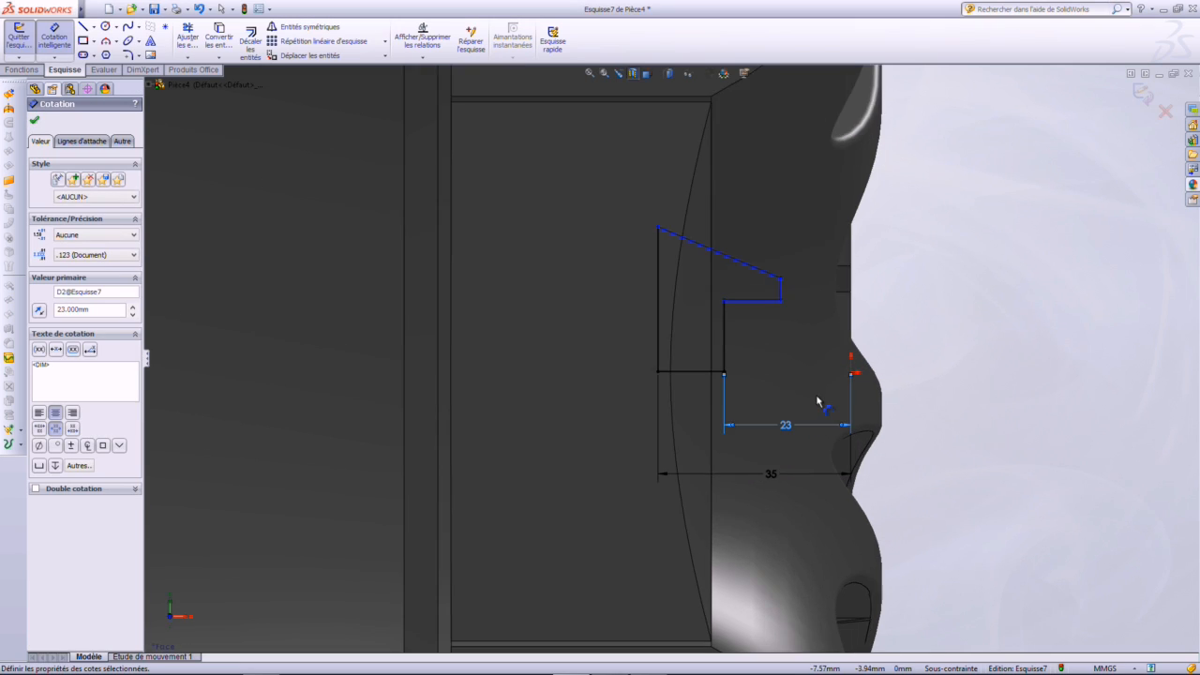
pyautogui.click(729, 335)
pyautogui.click(777, 340)
pyautogui.write('9')
pyautogui.press('Return')
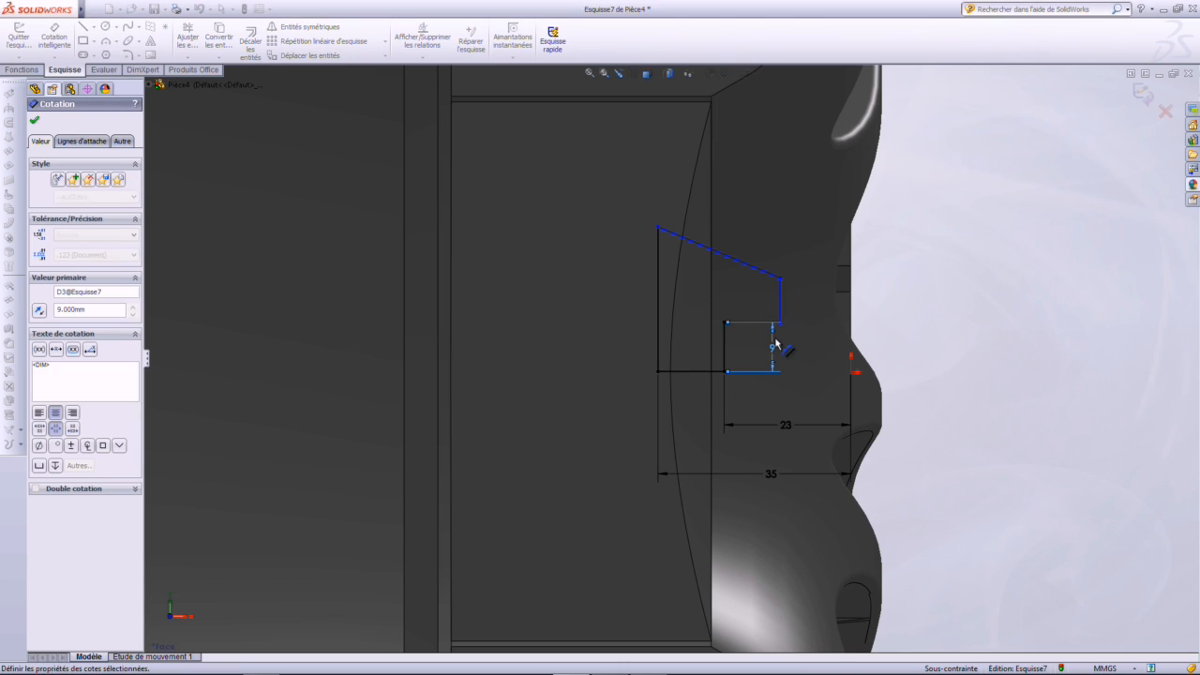
pyautogui.click(784, 299)
pyautogui.click(822, 308)
pyautogui.write('2')
pyautogui.press('Return')
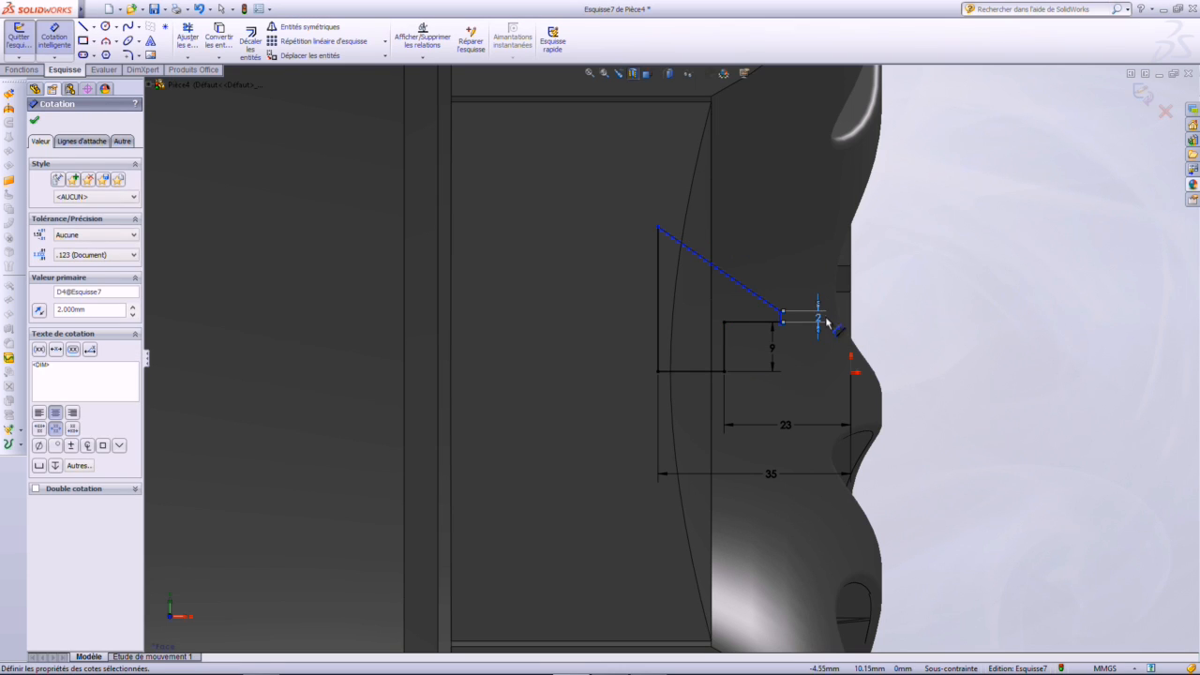
pyautogui.press('Escape')
# Shorten the lip to about 2 mm in depth and lower the profile's upper rear corner to about 20 mm above the axis
pyautogui.click(766, 313)
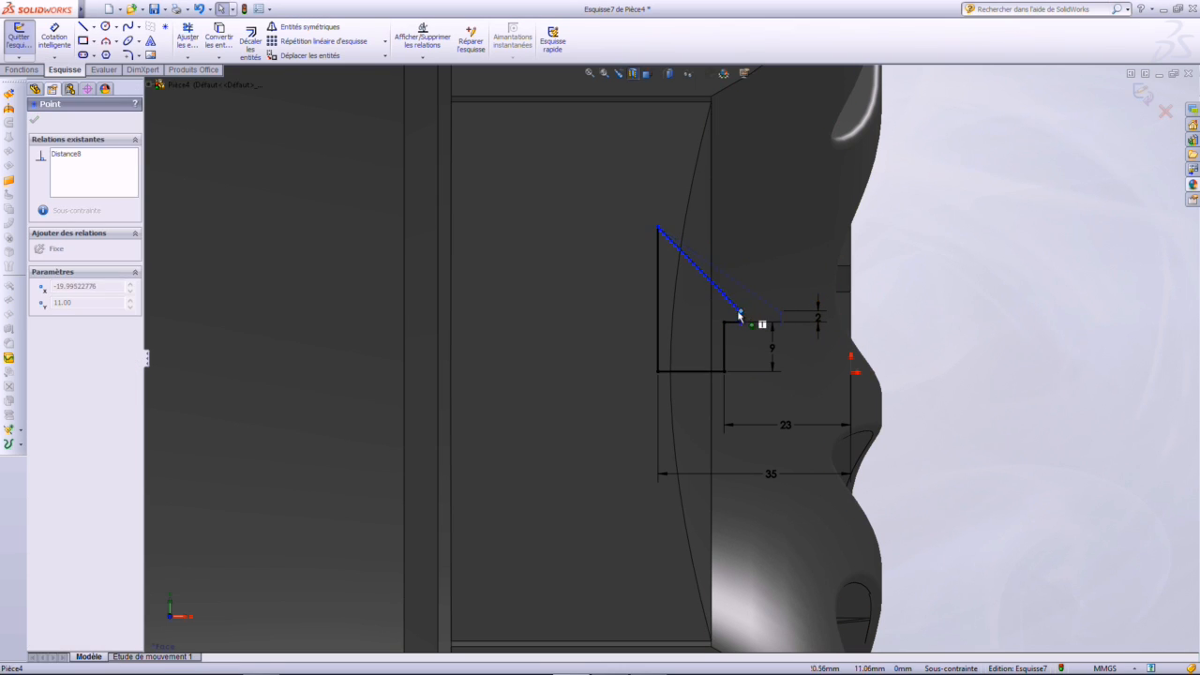
pyautogui.click(658, 230)
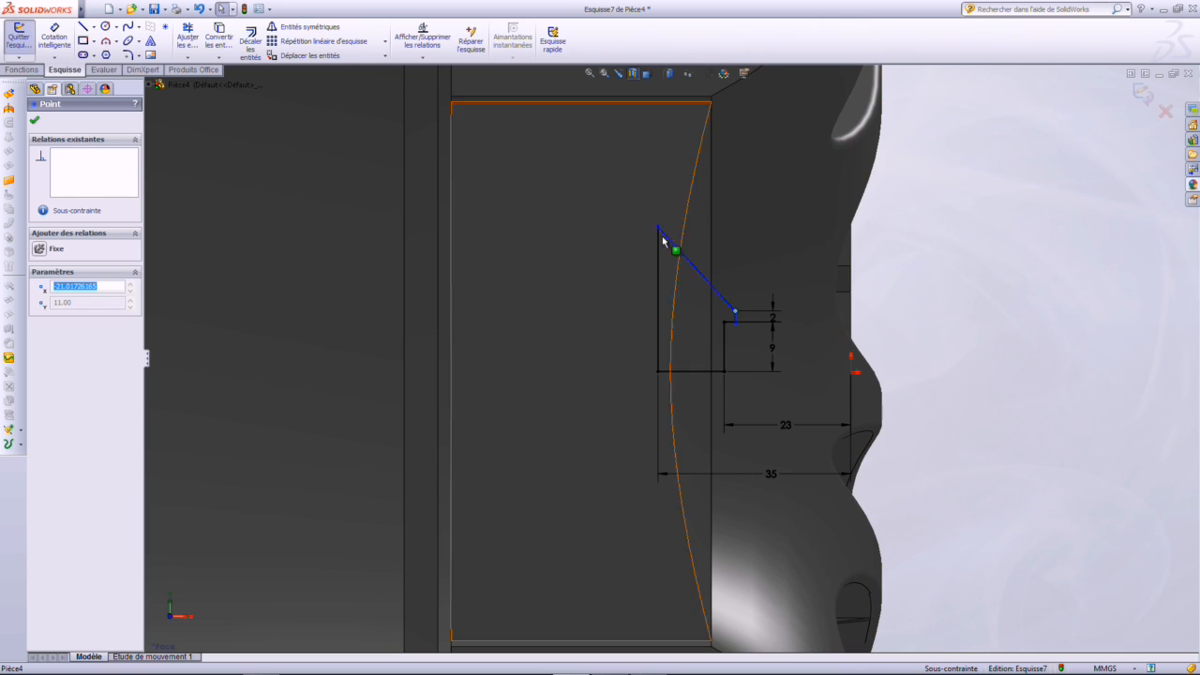
pyautogui.moveTo(659, 231); pyautogui.dragTo(656, 264)
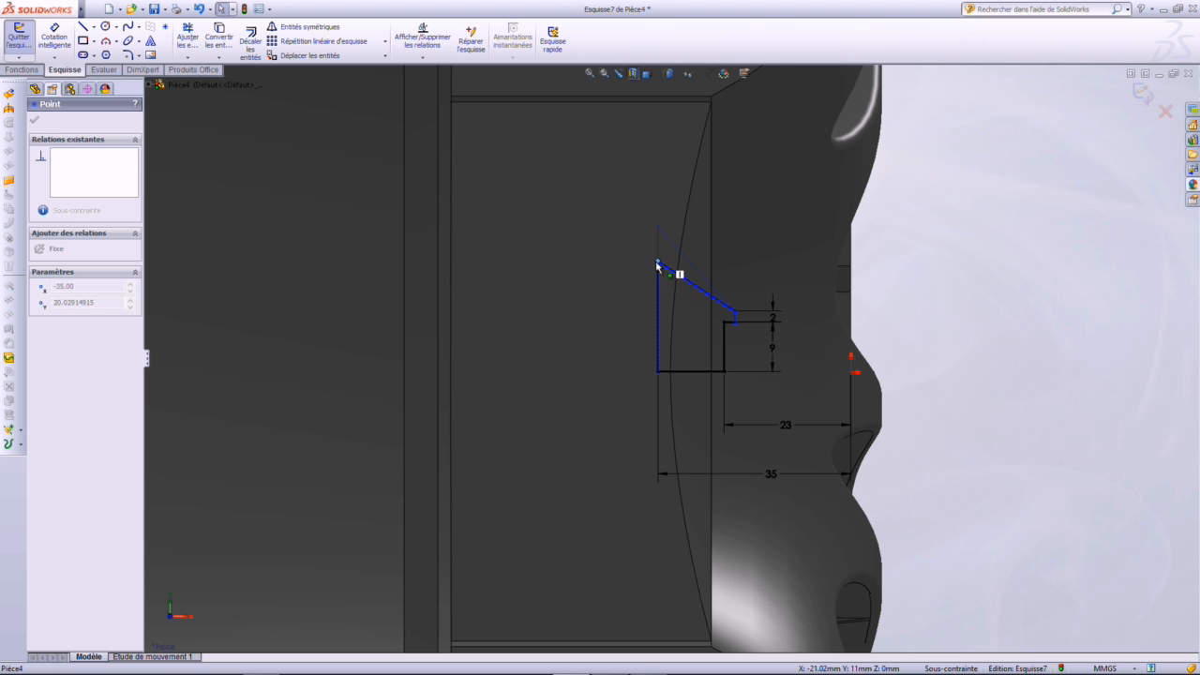
pyautogui.click(1003, 353)
# Exit the sketch and revolve the profile 360° about its bottom horizontal line as a separate body, without merging the result
pyautogui.scroll(1, 942, 394)
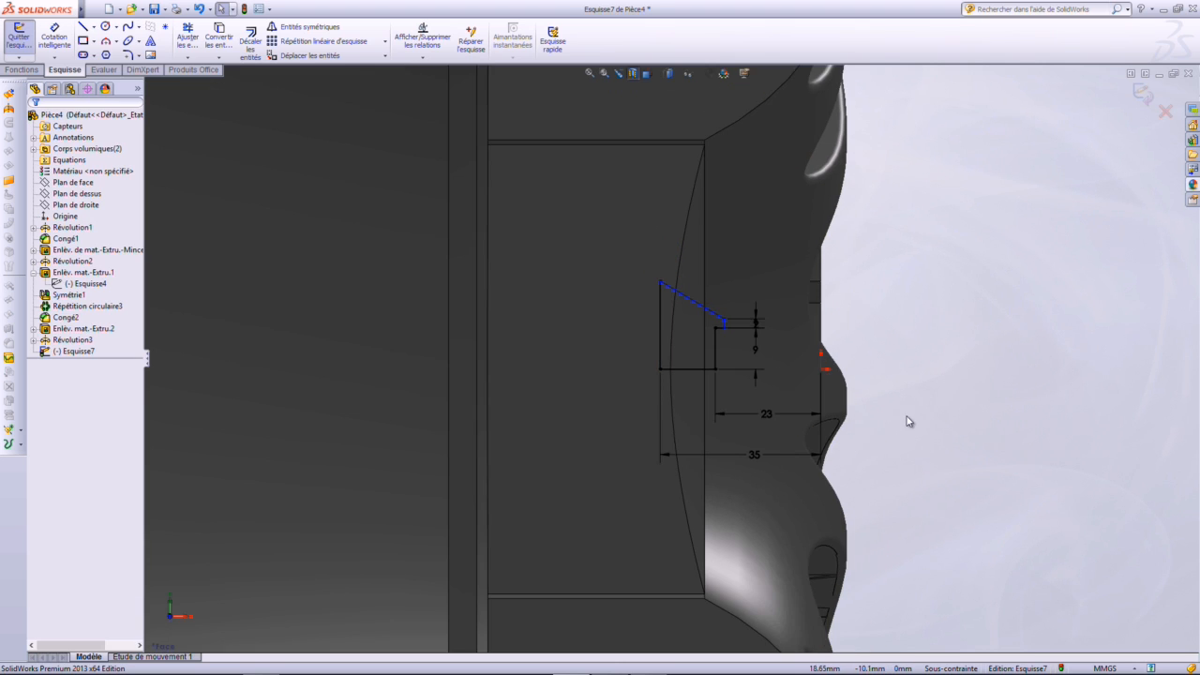
pyautogui.moveTo(907, 418); pyautogui.dragTo(810, 412, button='middle')
pyautogui.click(19, 54)
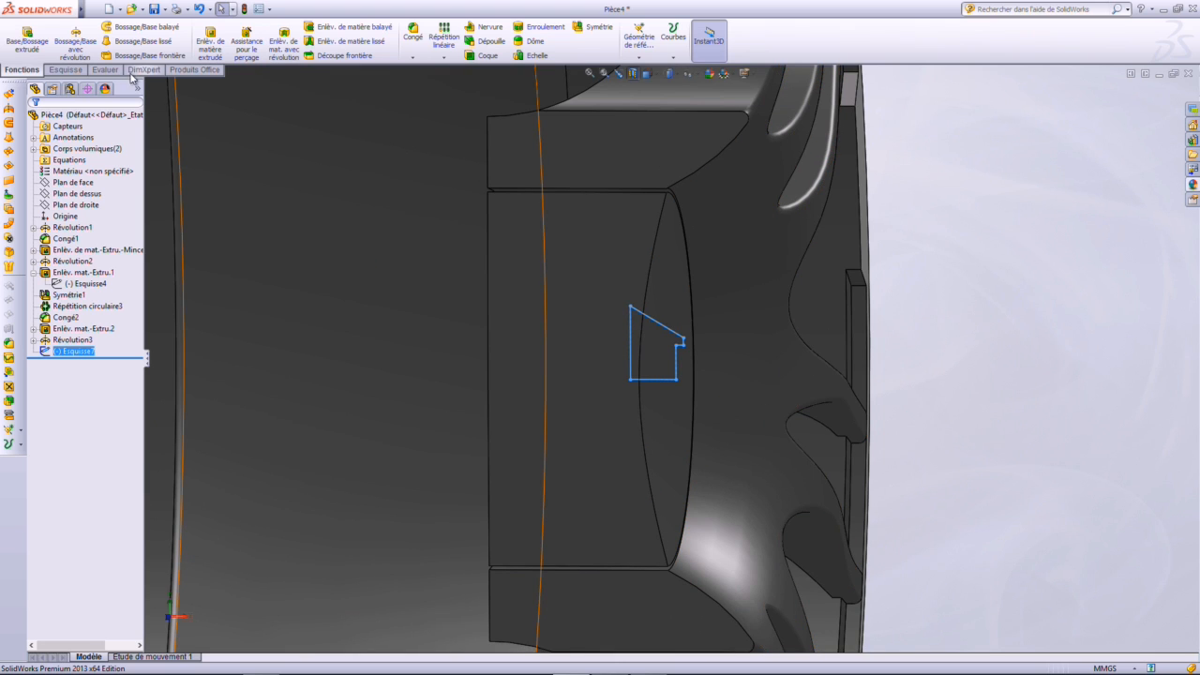
pyautogui.click(75, 43)
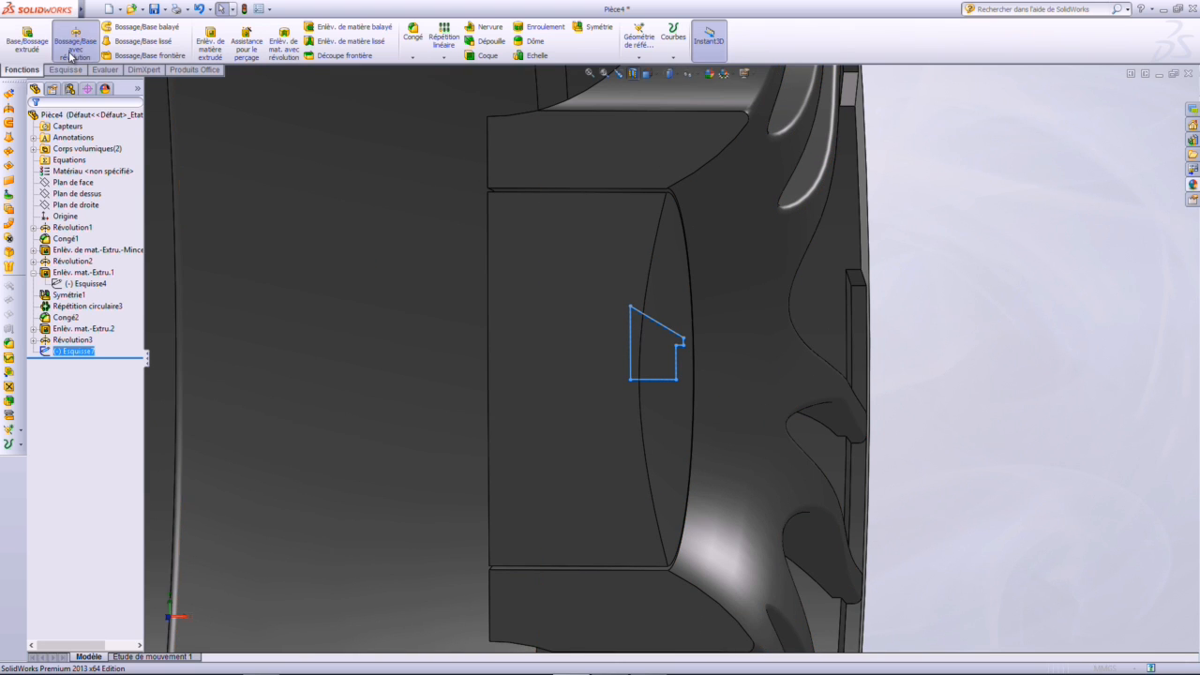
pyautogui.click(666, 380)
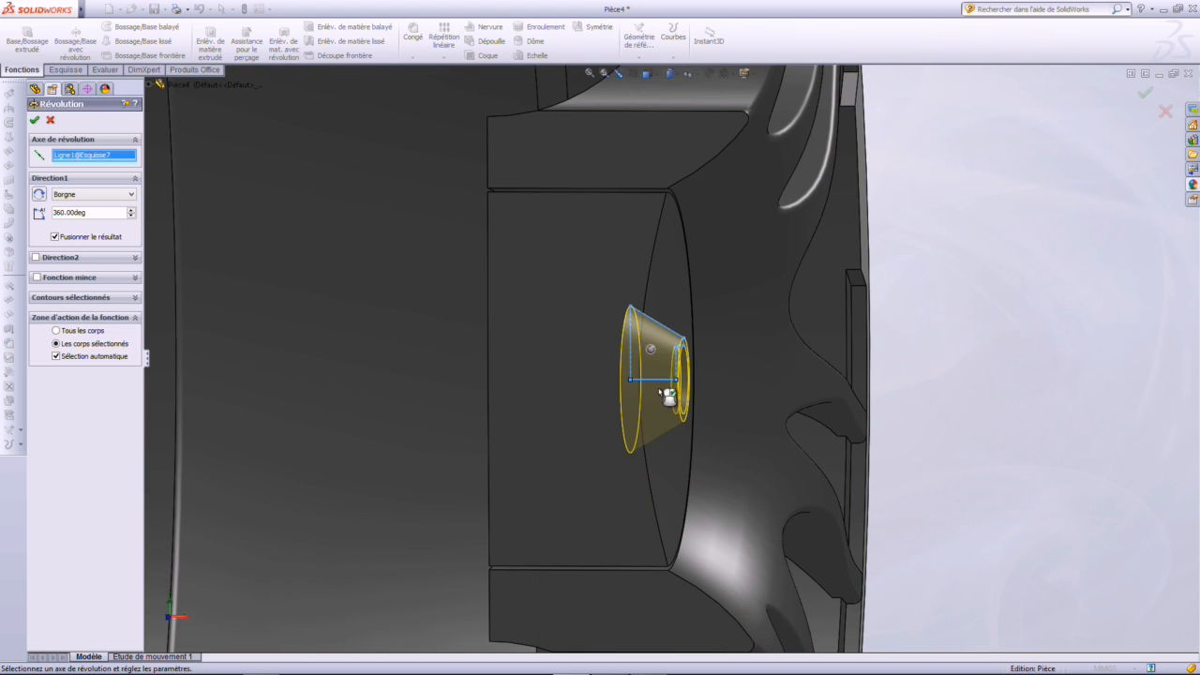
pyautogui.click(55, 238)
pyautogui.click(35, 123)
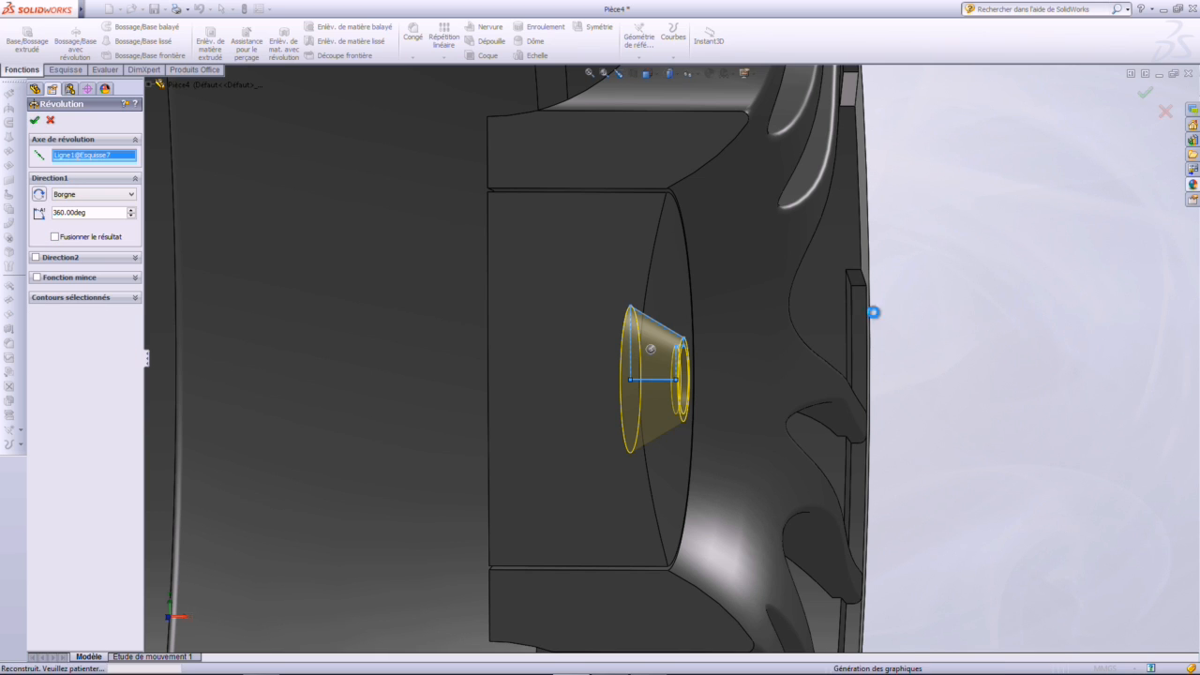
# Turn off the section view and orient the complete wheel to the right view, facing the spokes
pyautogui.hotkey('ctrl', '1')
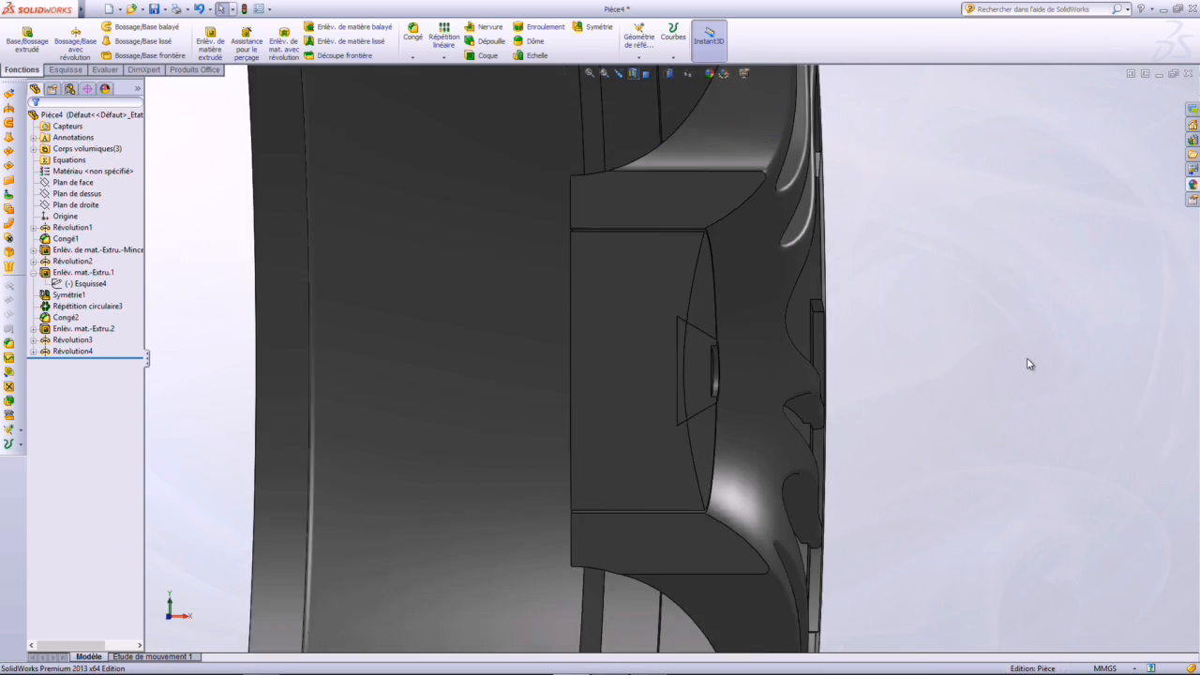
pyautogui.click(635, 76)
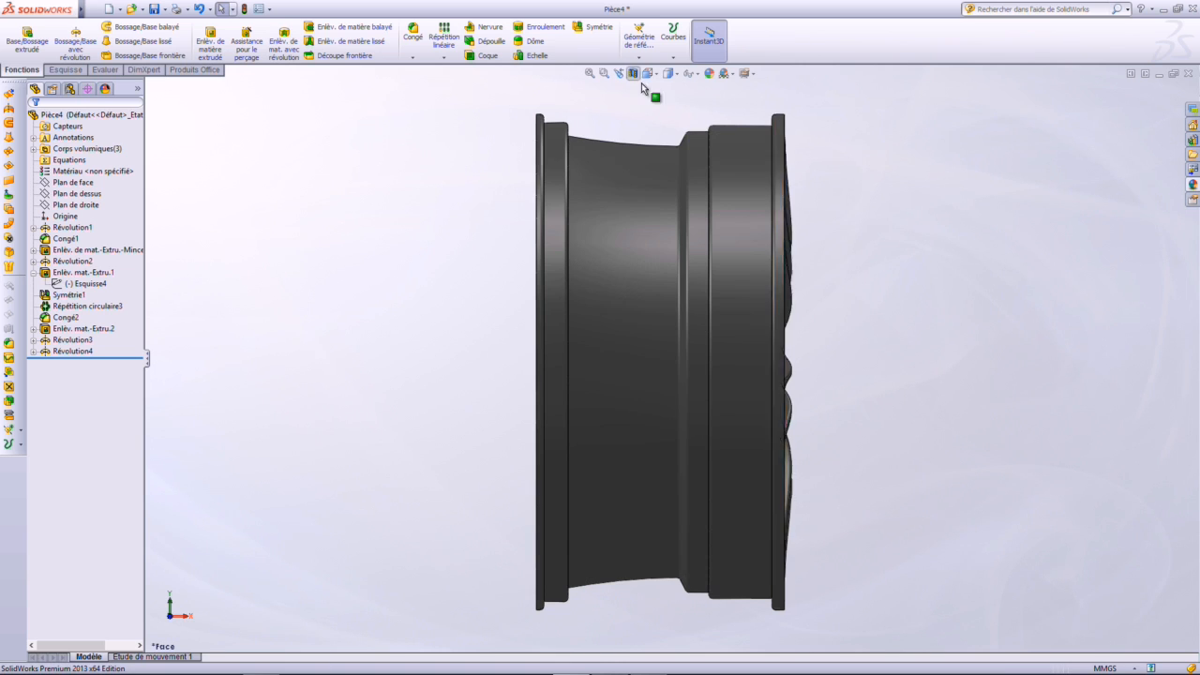
pyautogui.hotkey('ctrl', '4')
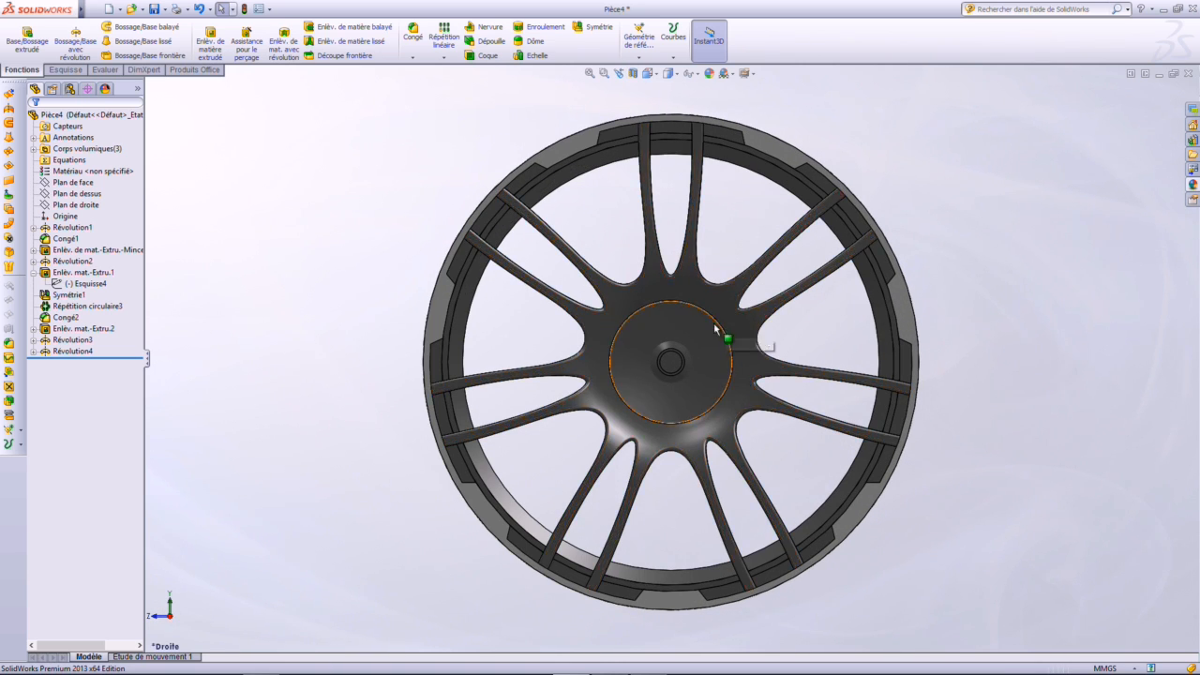
# Sketch a vertical straight slot on the right plane above the conical boss, about 9 mm between centres and about 6 mm wide
pyautogui.scroll(-3, 704, 345)
pyautogui.scroll(-2, 656, 377)
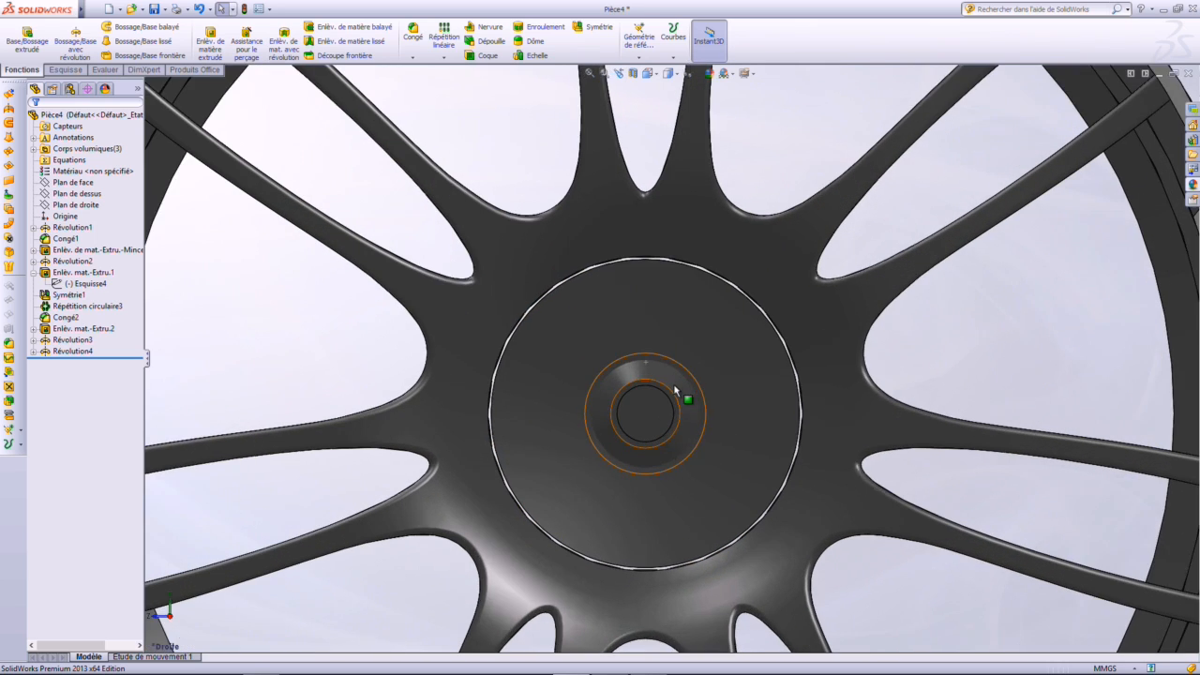
pyautogui.scroll(-2, 684, 396)
pyautogui.scroll(-2, 682, 403)
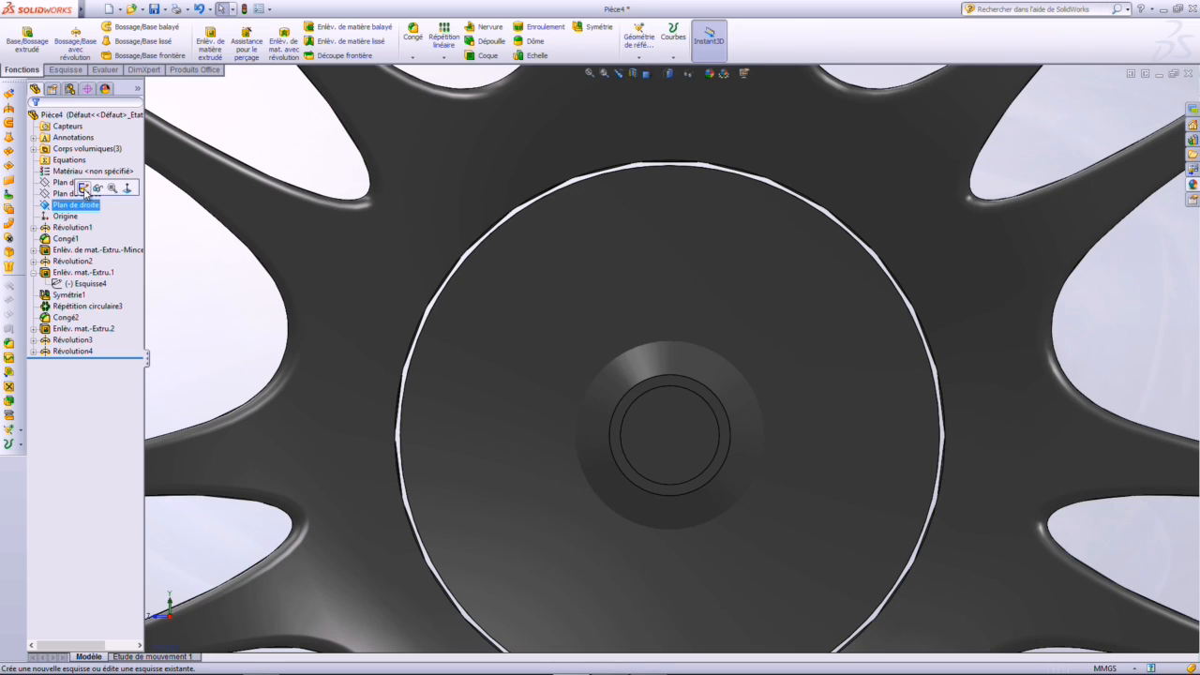
pyautogui.click(83, 189)
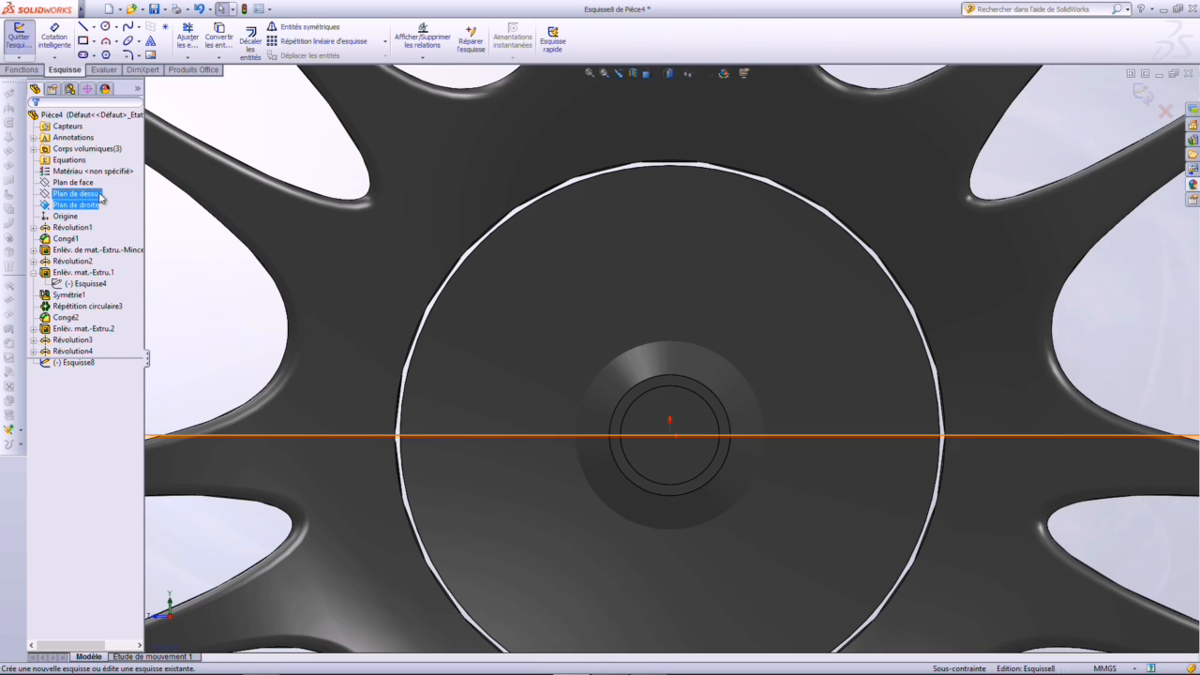
pyautogui.click(82, 55)
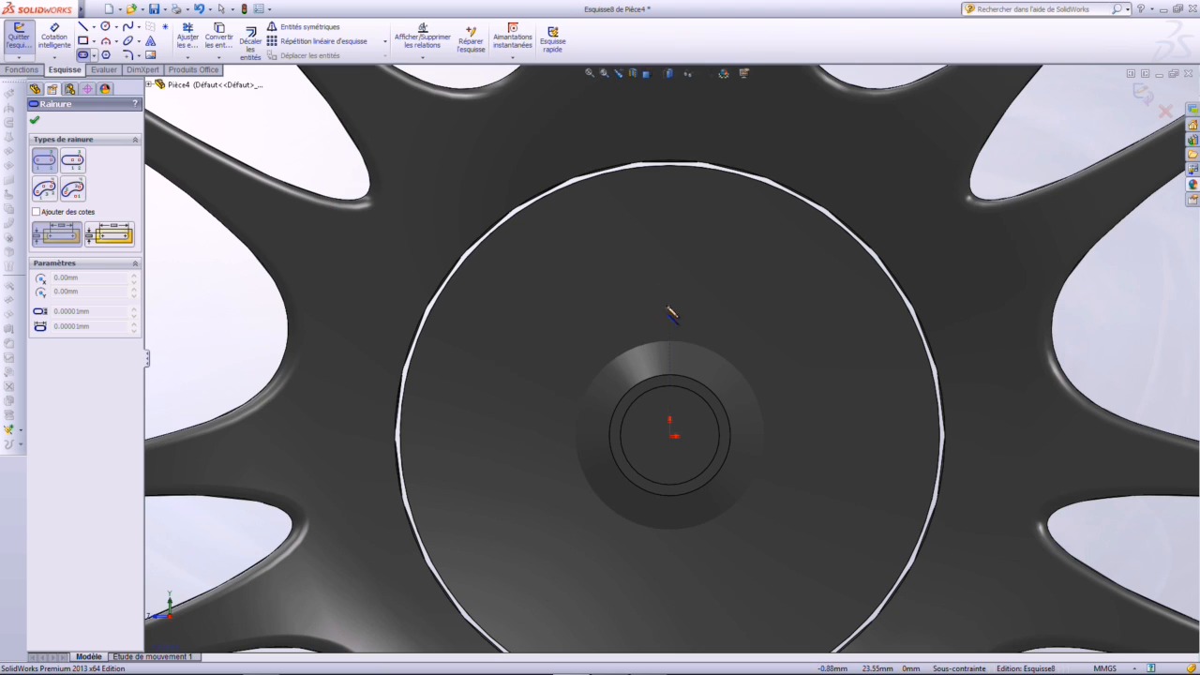
pyautogui.doubleClick(671, 358)
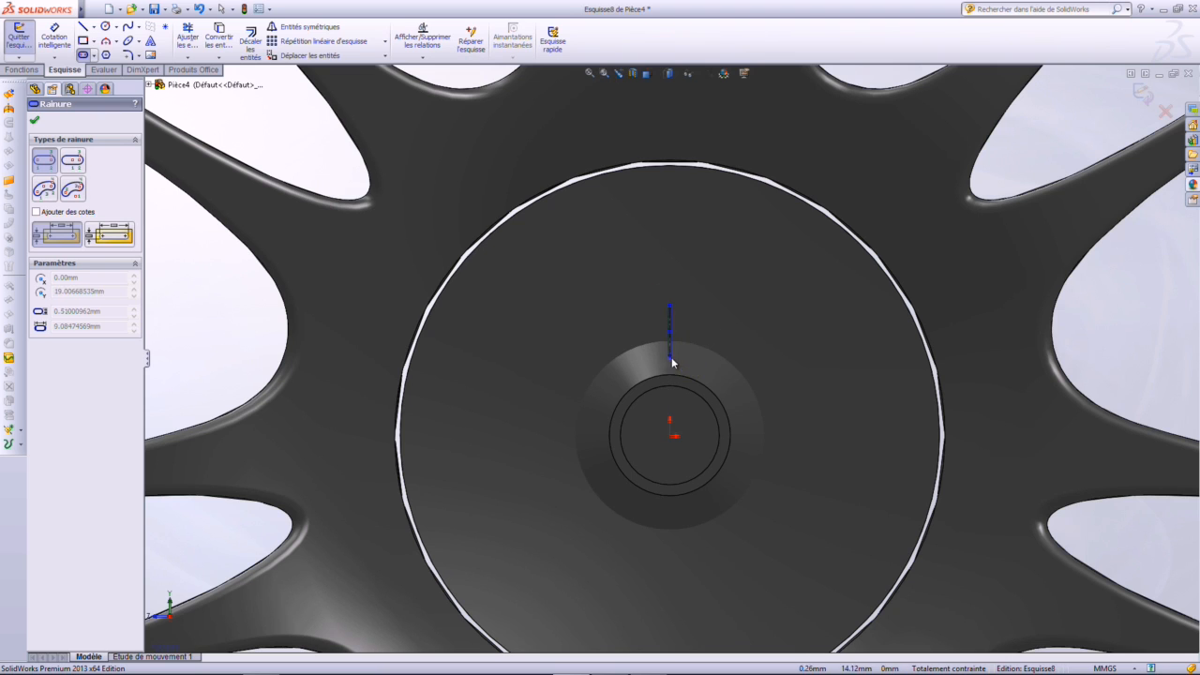
pyautogui.press('Escape')
pyautogui.click(682, 379)
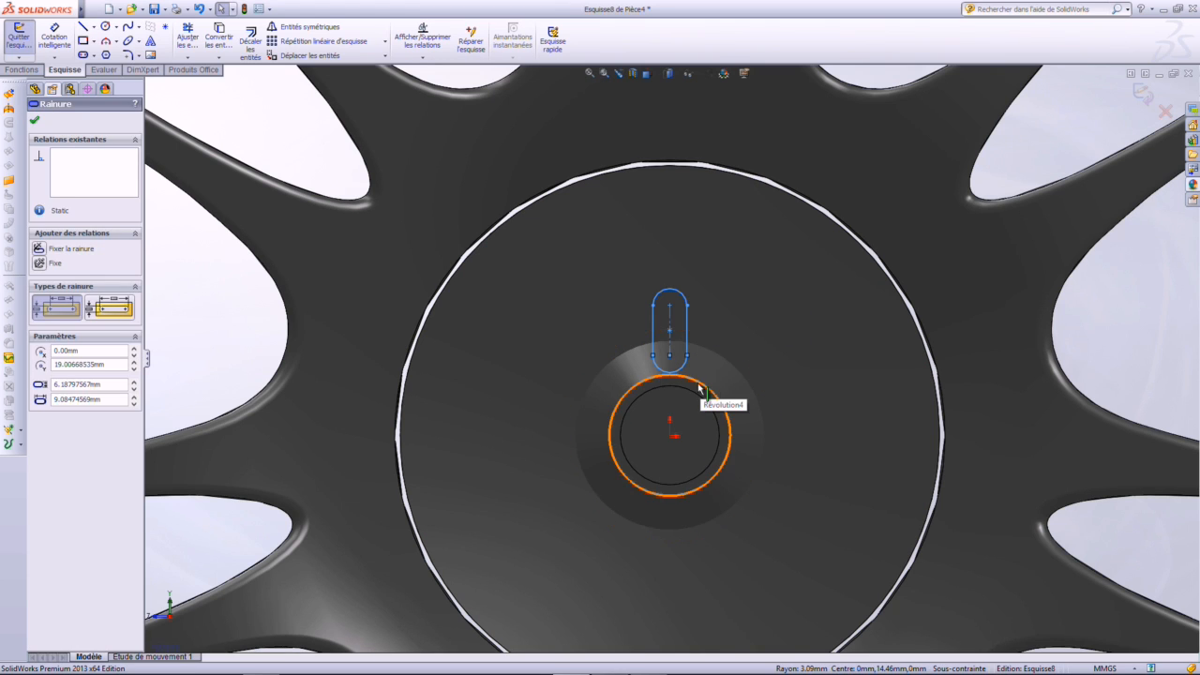
# Make the slot's lower arc tangent to the outer circular edge of the boss's front ring
pyautogui.keyDown('ctrl'); pyautogui.click(679, 376); pyautogui.keyUp('ctrl')
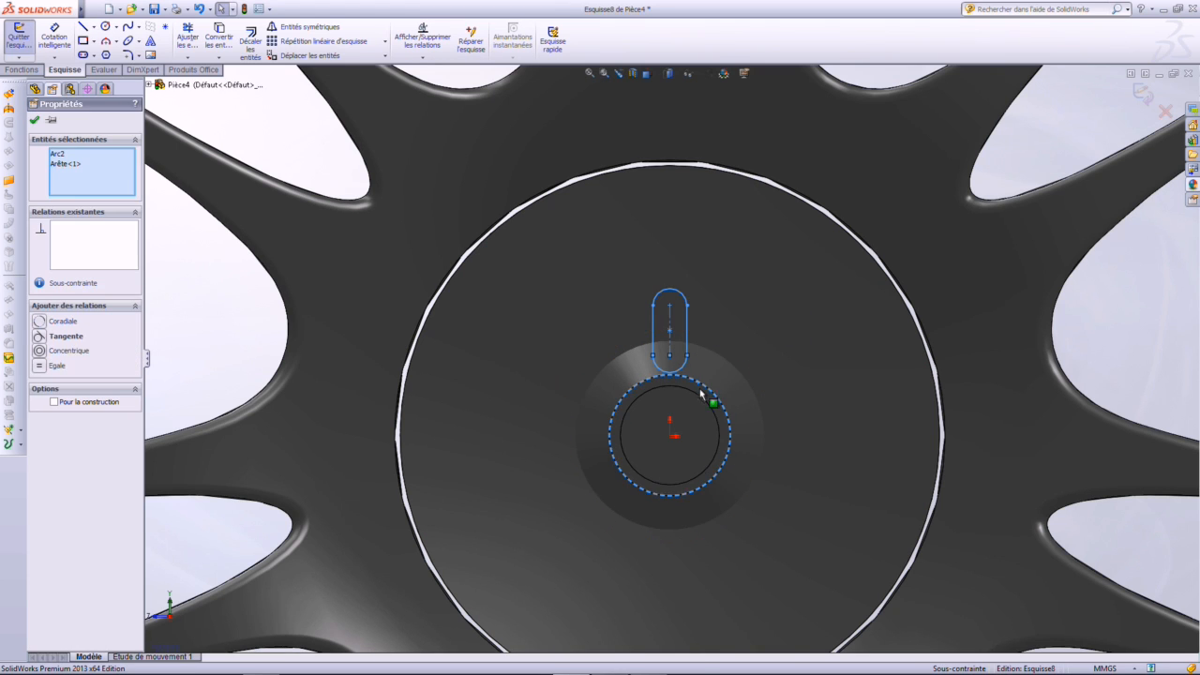
pyautogui.click(43, 335)
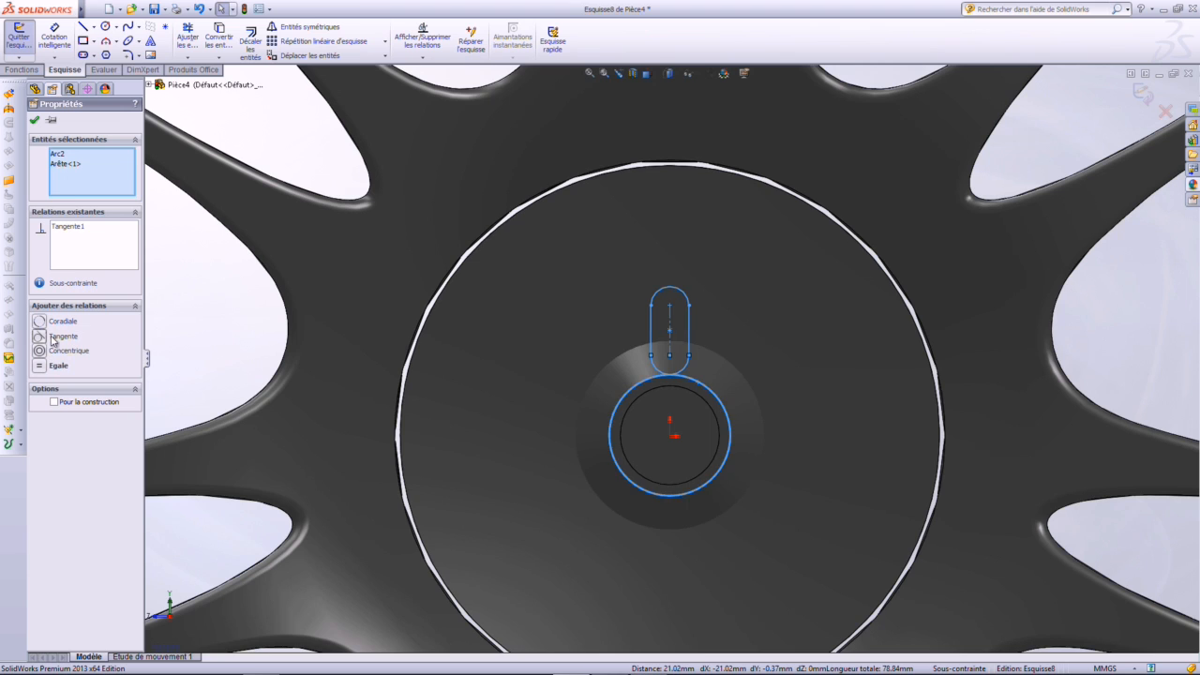
pyautogui.scroll(4, 549, 362)
pyautogui.press('Escape')
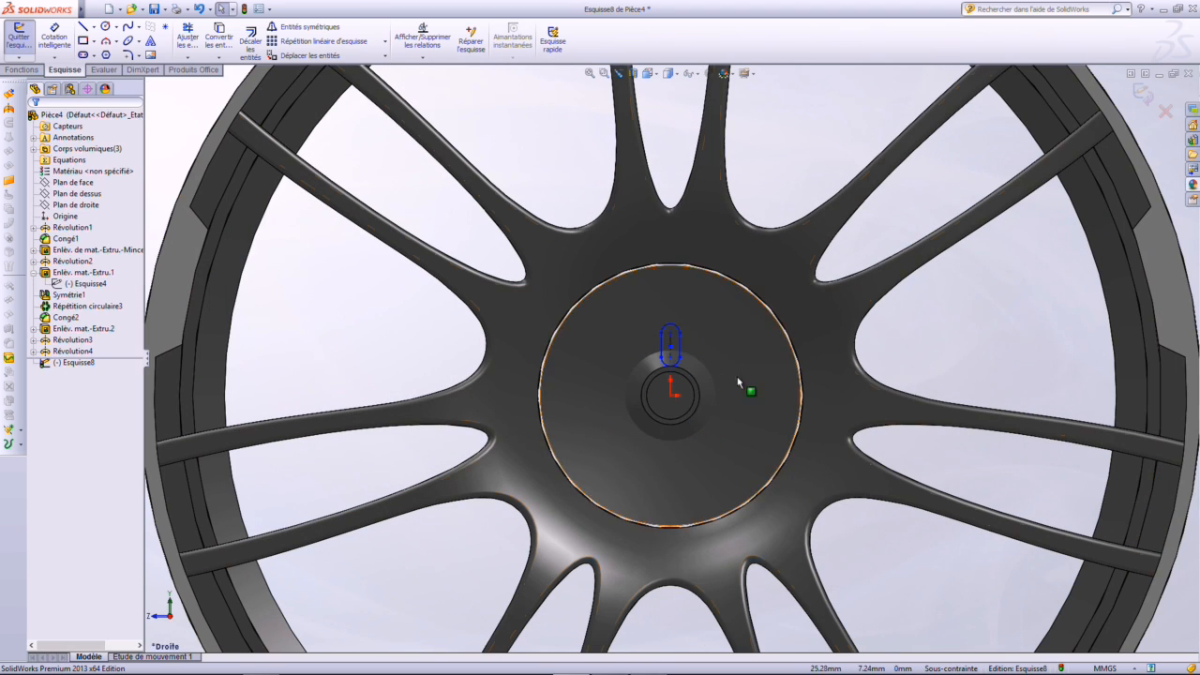
# Reshape the slot to about 5 mm wide and about 10 mm between centres
pyautogui.scroll(5, 675, 375)
pyautogui.click(615, 324)
pyautogui.moveTo(616, 324); pyautogui.dragTo(627, 338)
pyautogui.scroll(-3, 638, 349)
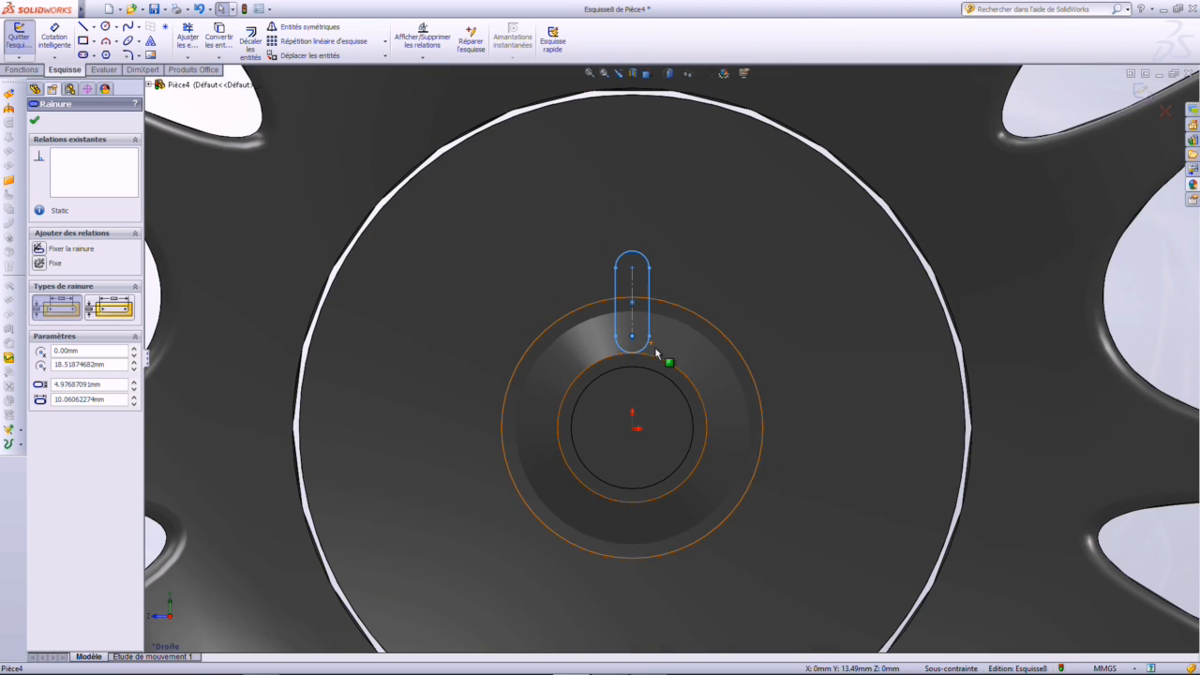
# Exit the sketch and cut-extrude the slot up to the next surface, limiting the cut to the conical boss body
pyautogui.click(30, 70)
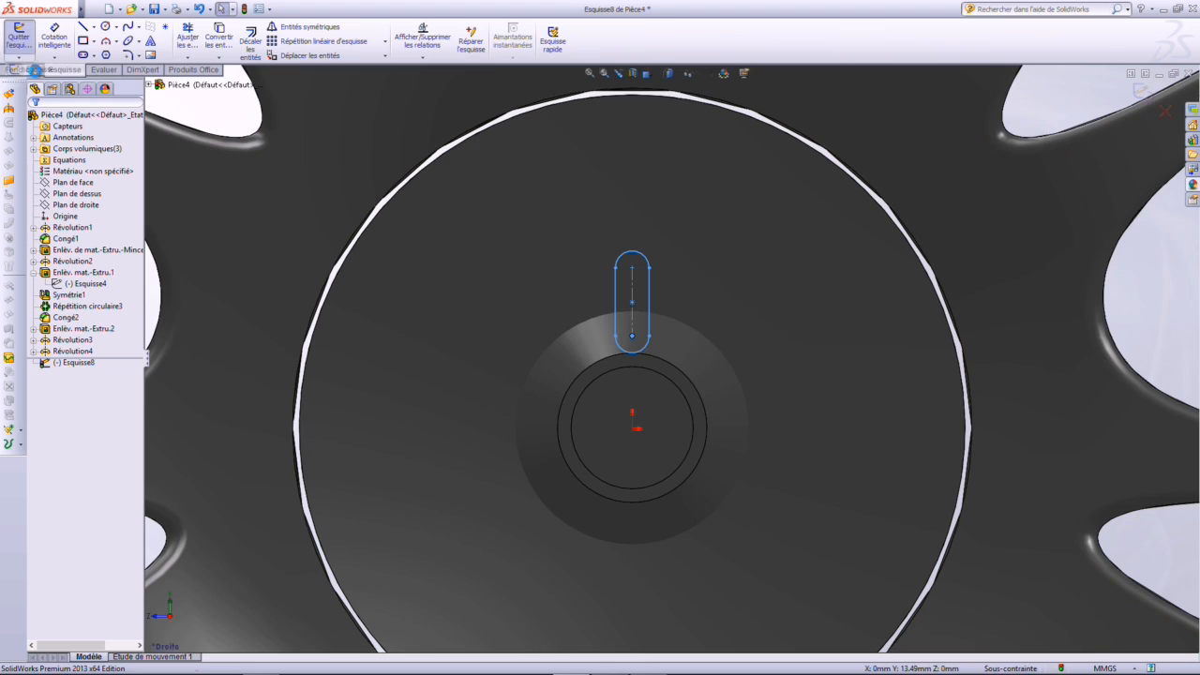
pyautogui.scroll(3, 490, 225)
pyautogui.moveTo(688, 400); pyautogui.dragTo(724, 404, button='middle')
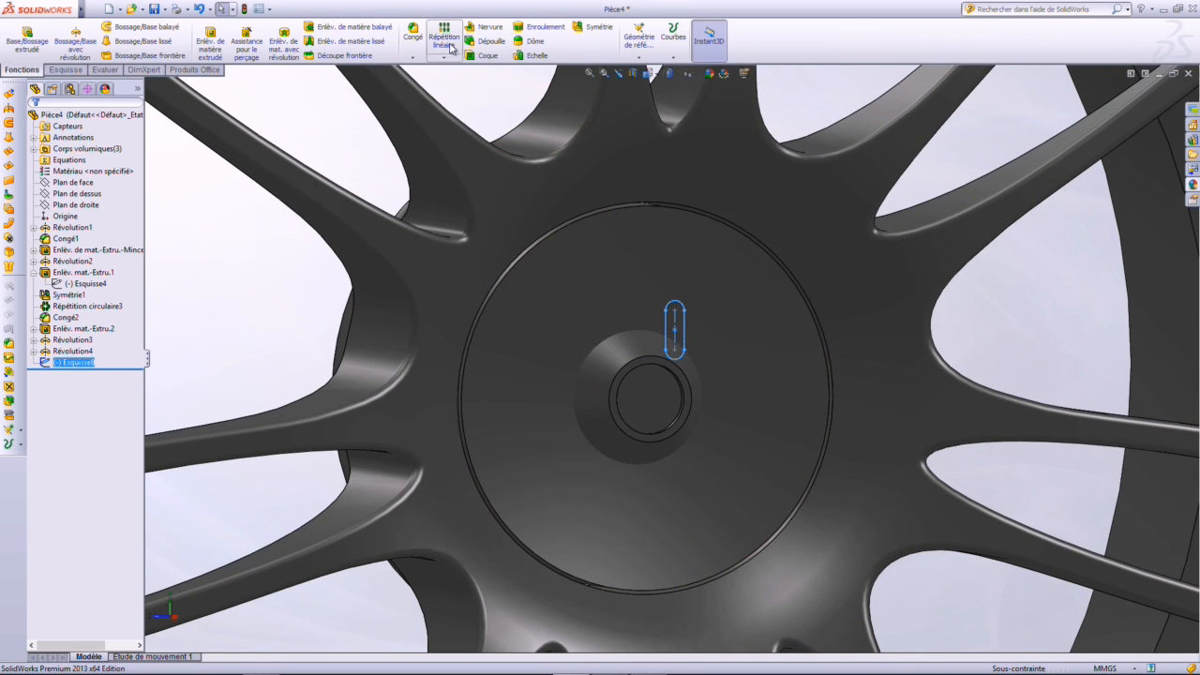
pyautogui.click(210, 42)
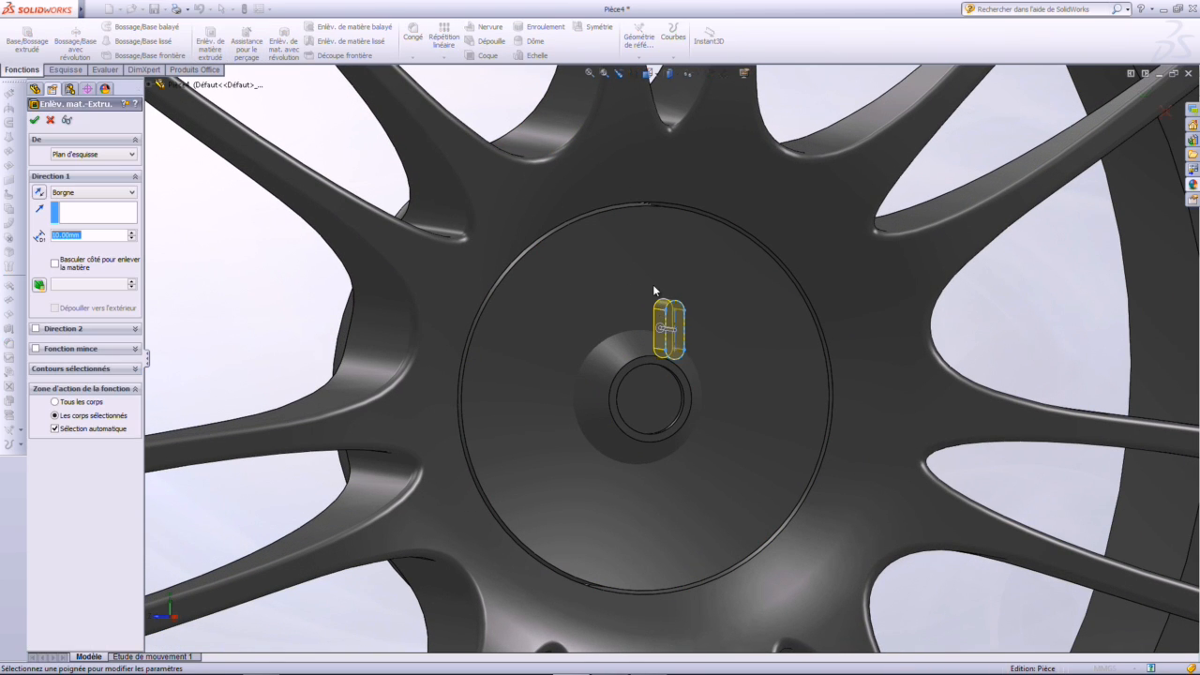
pyautogui.click(90, 195)
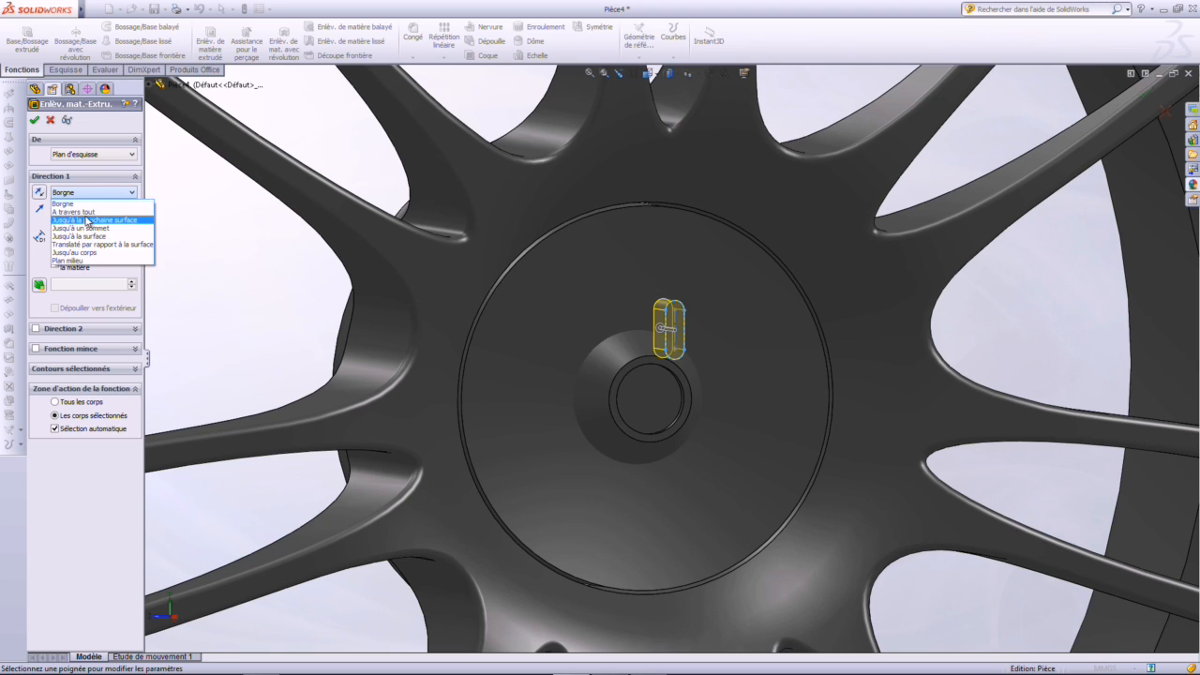
pyautogui.click(87, 221)
pyautogui.click(62, 409)
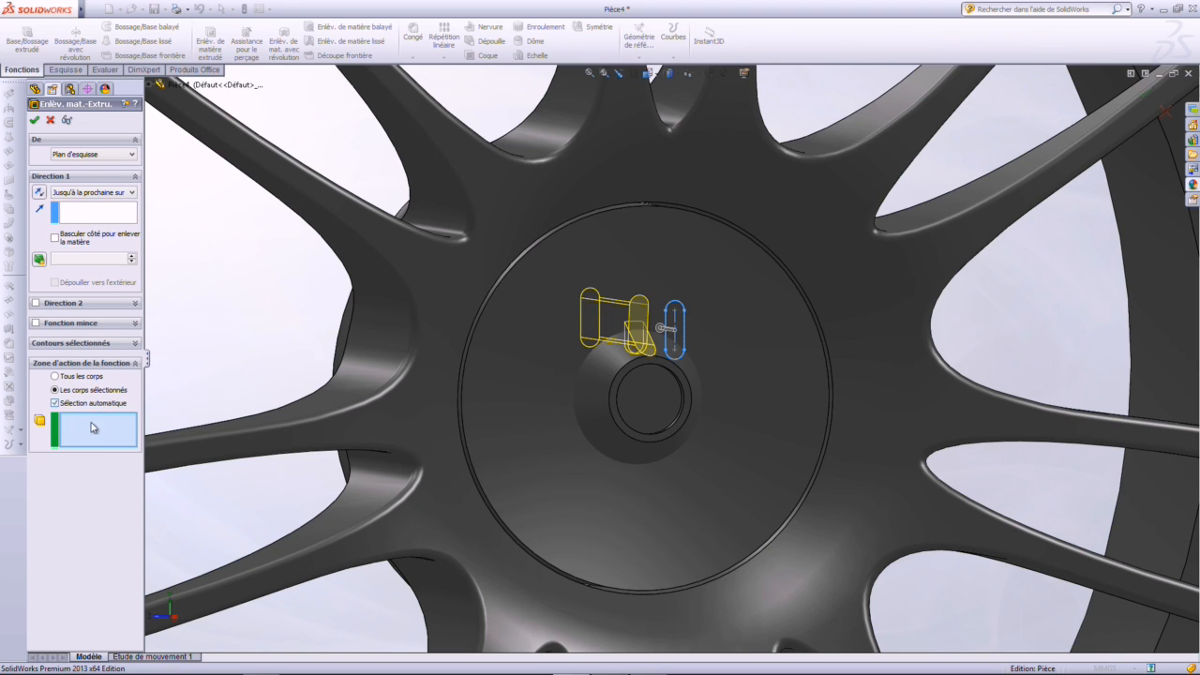
pyautogui.click(637, 412)
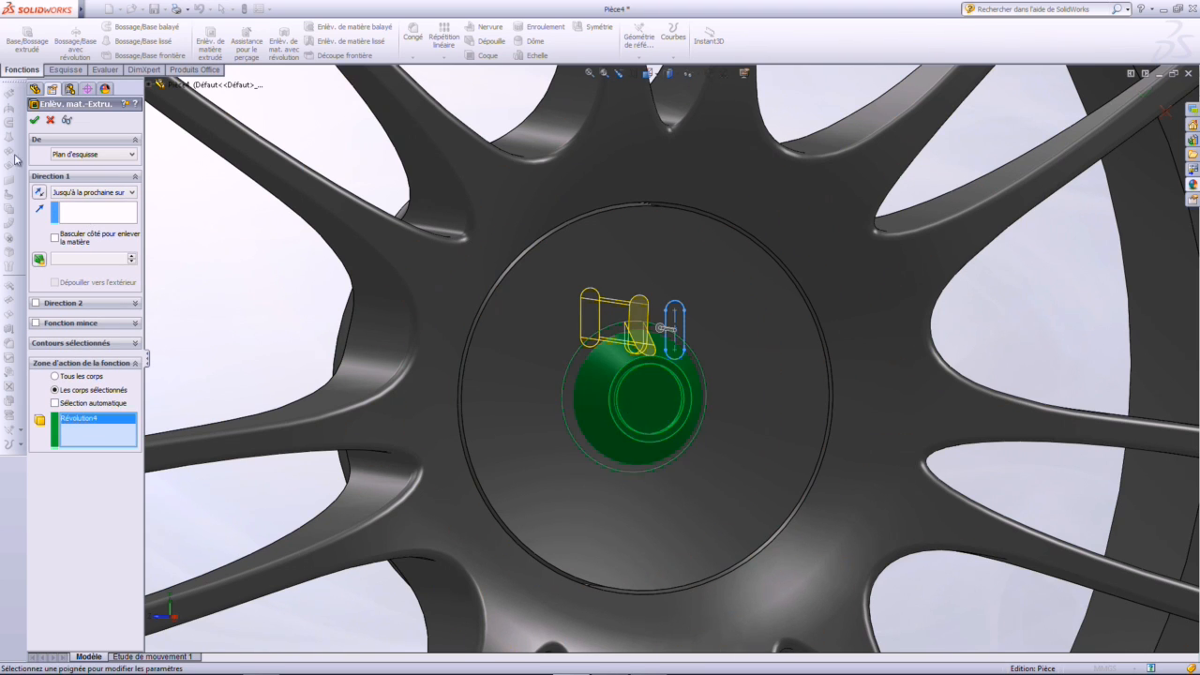
pyautogui.click(32, 121)
pyautogui.click(314, 324)
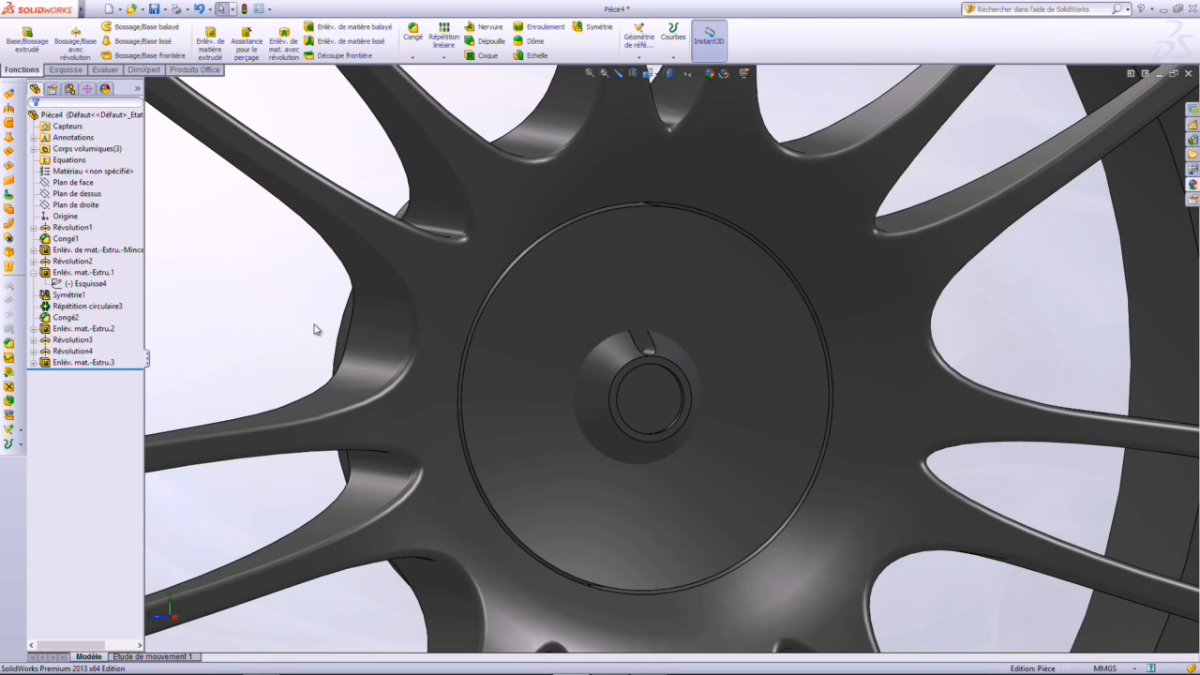
# Set up a 360° circular pattern of the slot cut about the cylindrical inner face of the boss's ring
pyautogui.click(69, 149)
pyautogui.scroll(-3, 738, 377)
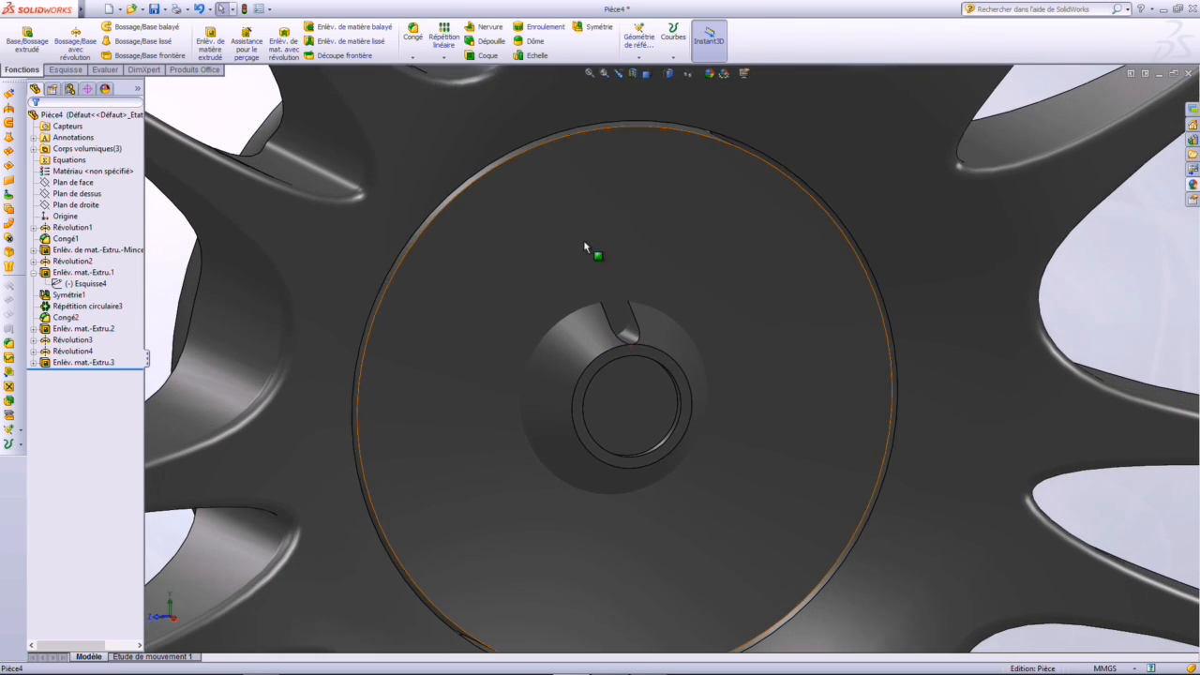
pyautogui.click(444, 57)
pyautogui.click(450, 116)
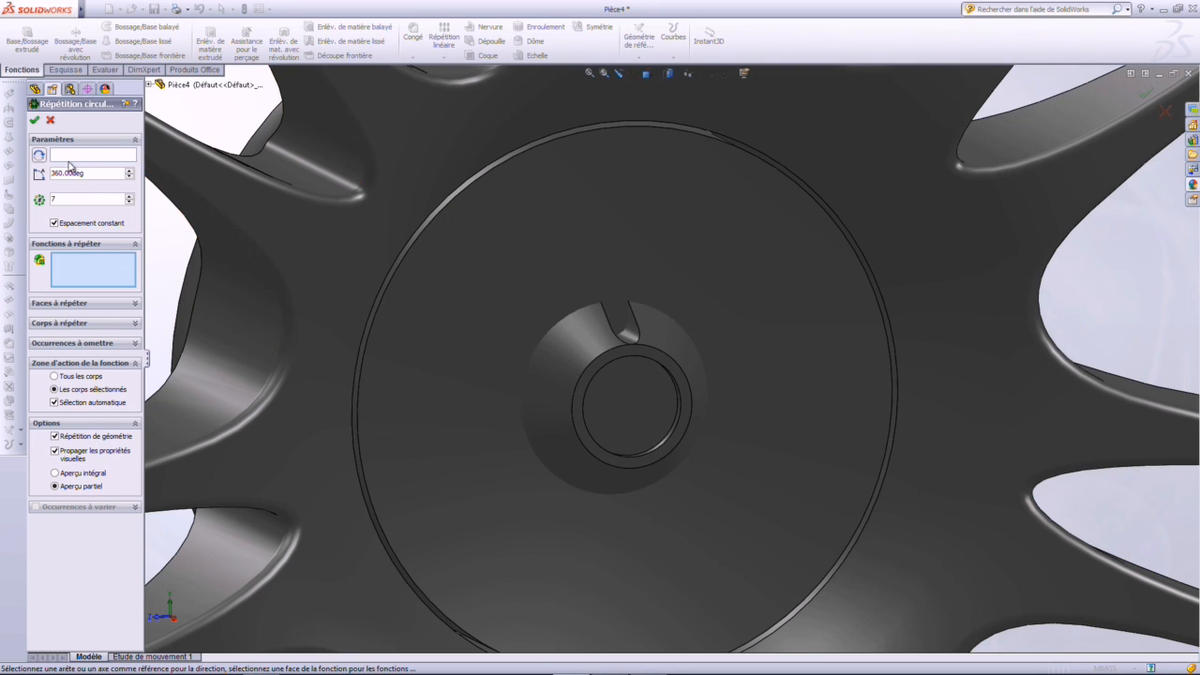
pyautogui.click(87, 158)
pyautogui.scroll(2, 333, 314)
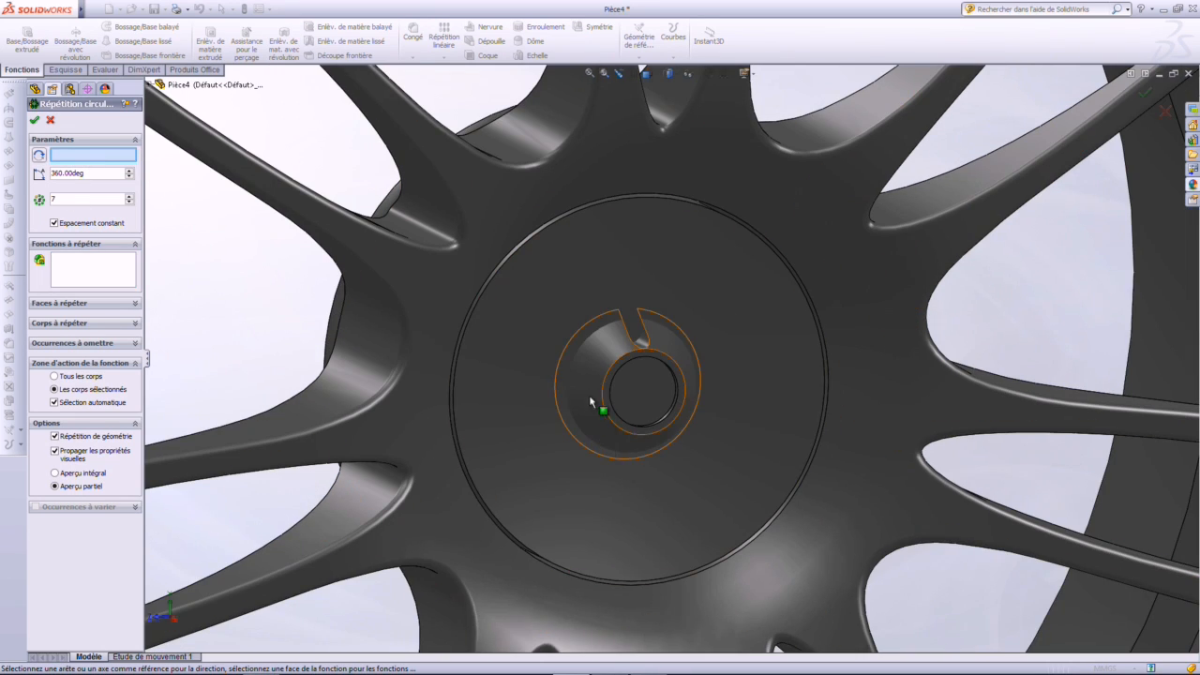
pyautogui.scroll(-4, 664, 401)
pyautogui.click(663, 407)
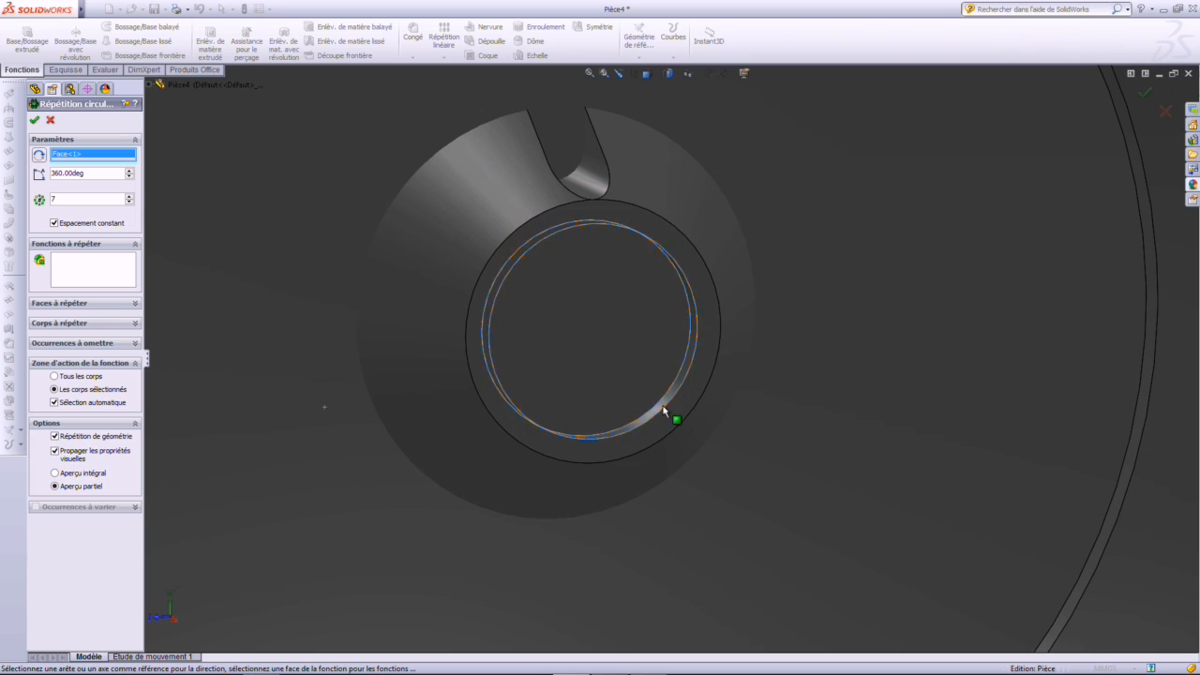
pyautogui.scroll(2, 561, 278)
pyautogui.click(78, 269)
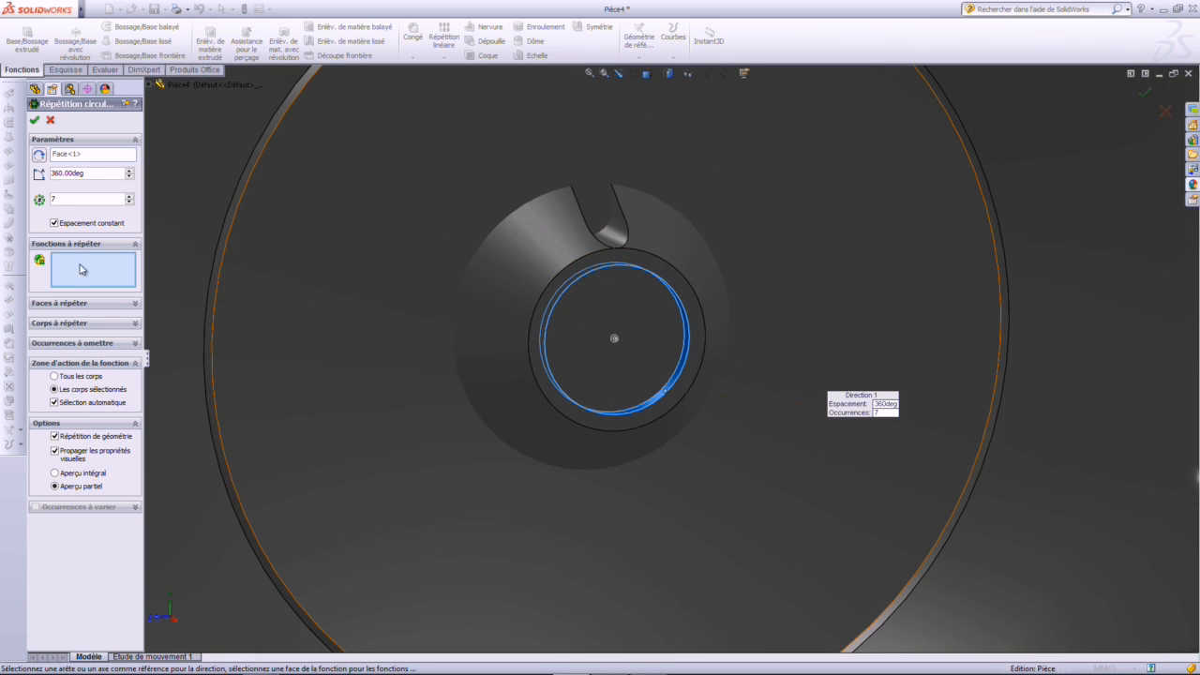
pyautogui.click(625, 246)
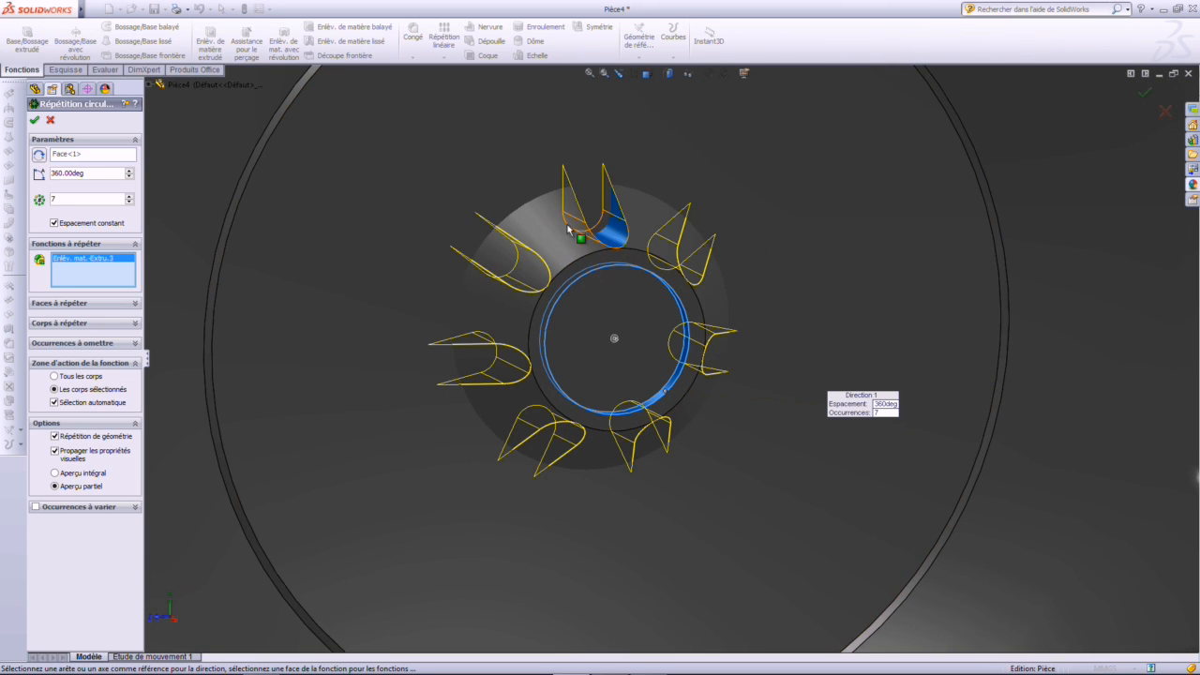
# Set the circular pattern to 10 instances, restrict it to the conical boss body, and create it
pyautogui.click(130, 196)
pyautogui.click(130, 197)
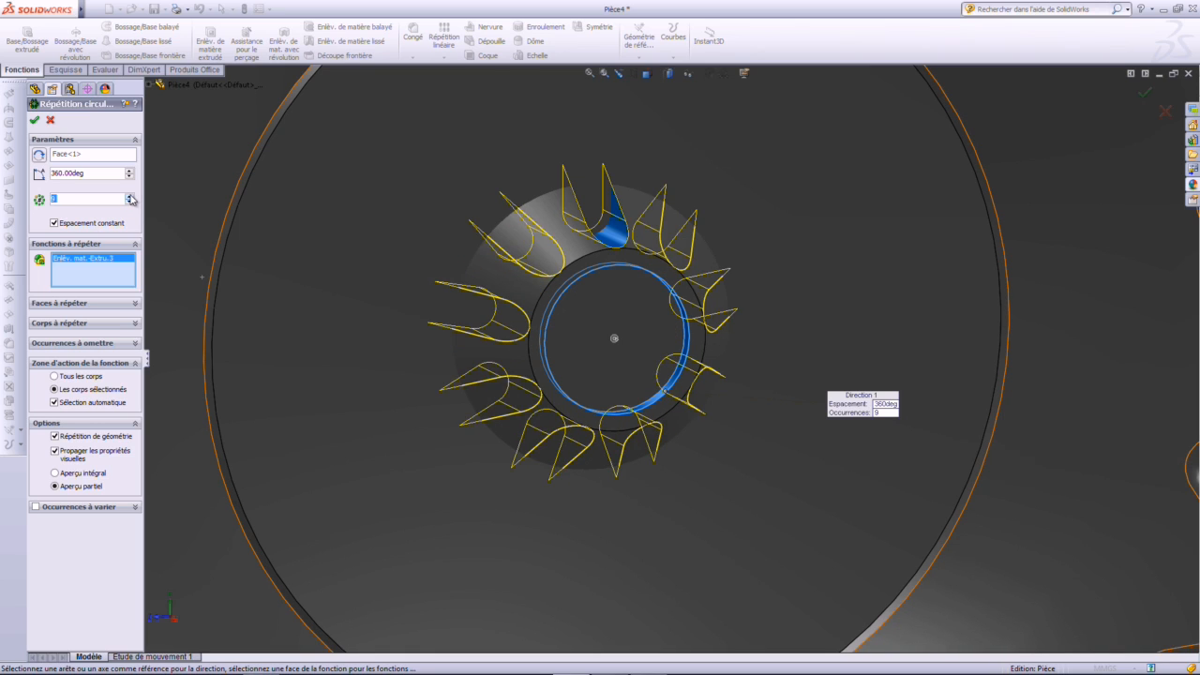
pyautogui.click(131, 196)
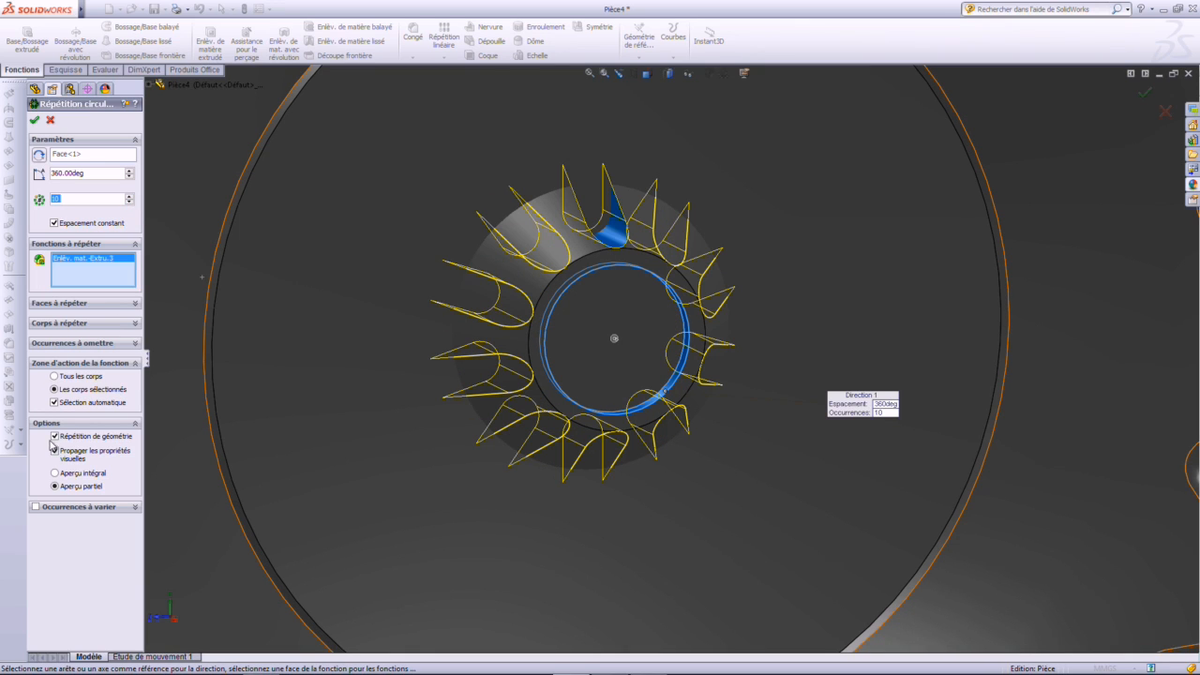
pyautogui.click(55, 402)
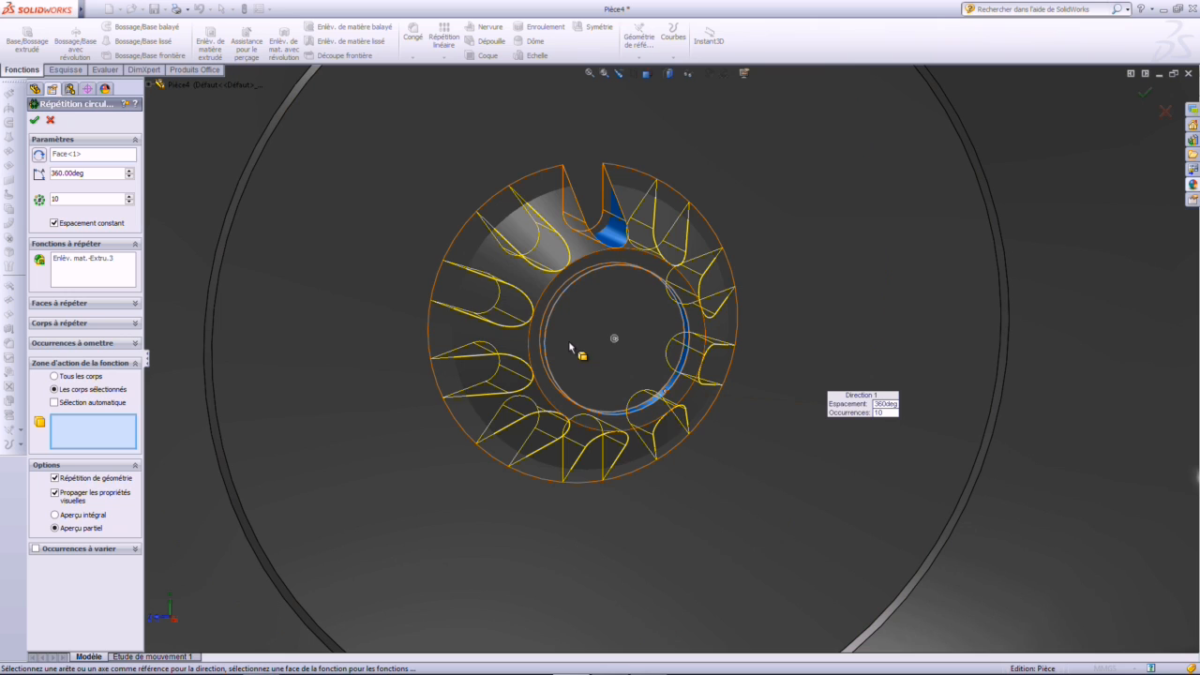
pyautogui.click(576, 351)
pyautogui.click(33, 122)
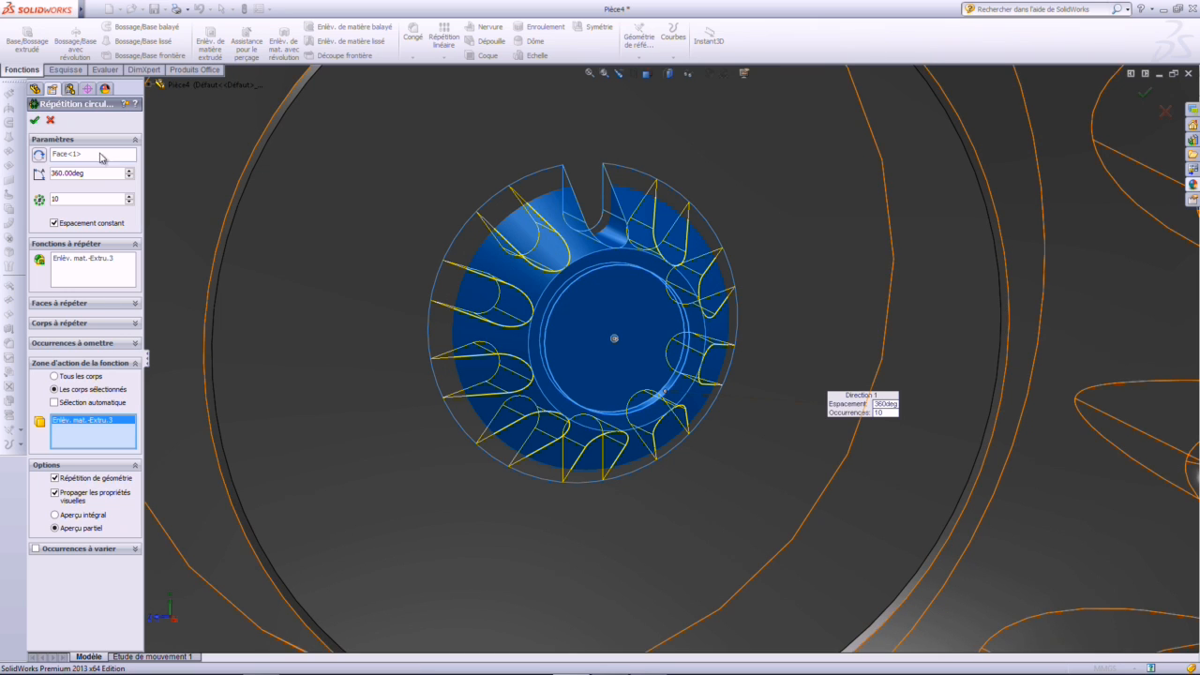
# Sketch a circle of about 6.8 mm radius on the right plane, centred about 33.5 mm directly above the origin
pyautogui.scroll(8, 490, 313)
pyautogui.moveTo(677, 419)
pyautogui.mouseDown(button='middle')
pyautogui.moveTo(701, 393)
pyautogui.moveTo(736, 407)
pyautogui.moveTo(653, 419)
pyautogui.moveTo(713, 412)
pyautogui.moveTo(680, 410)
pyautogui.mouseUp(button='middle')
pyautogui.click(1047, 542)
pyautogui.hotkey('ctrl', '4')
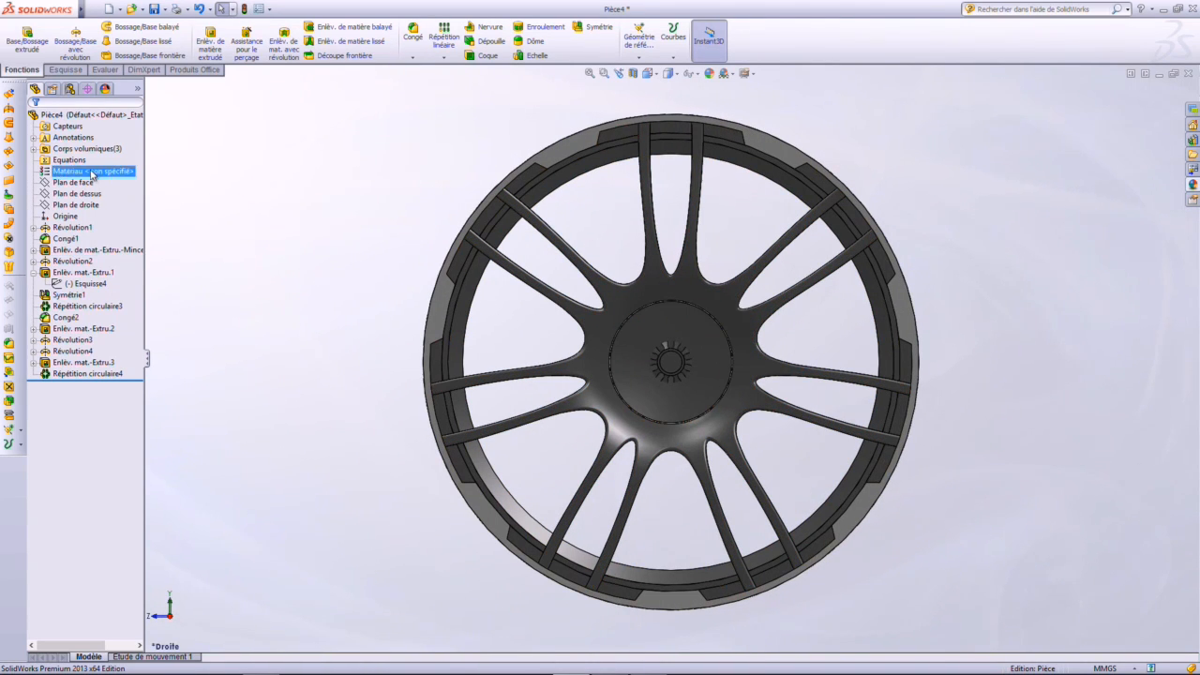
pyautogui.click(68, 207)
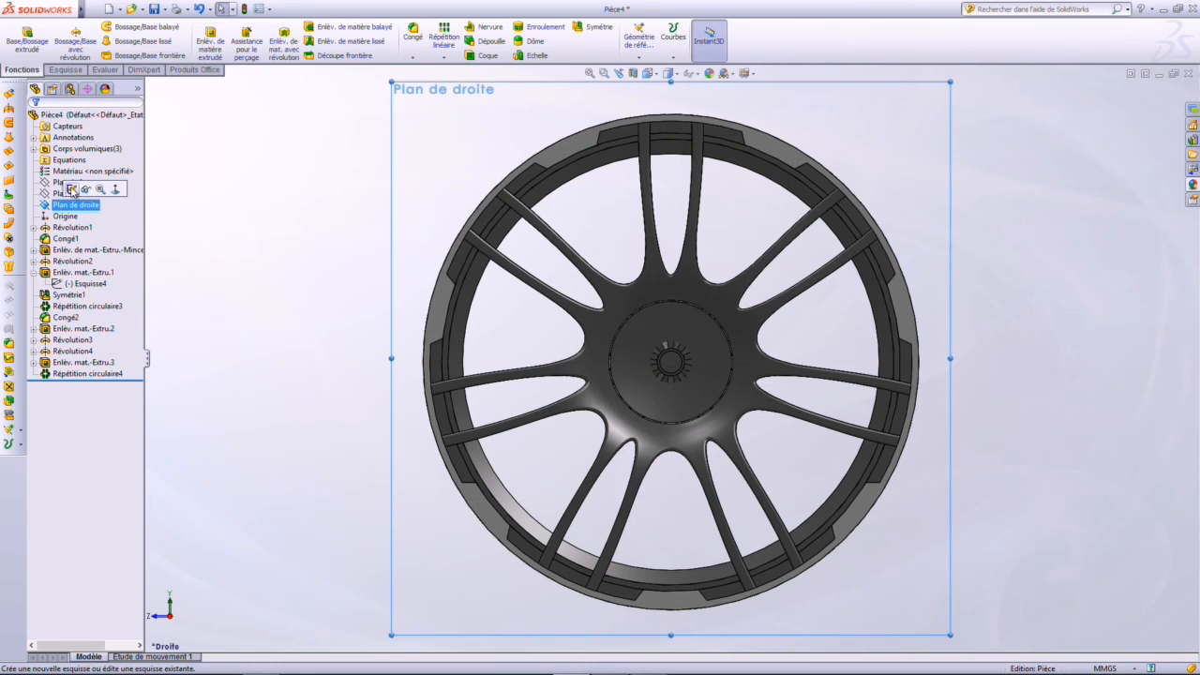
pyautogui.click(72, 189)
pyautogui.scroll(-6, 657, 346)
pyautogui.click(105, 27)
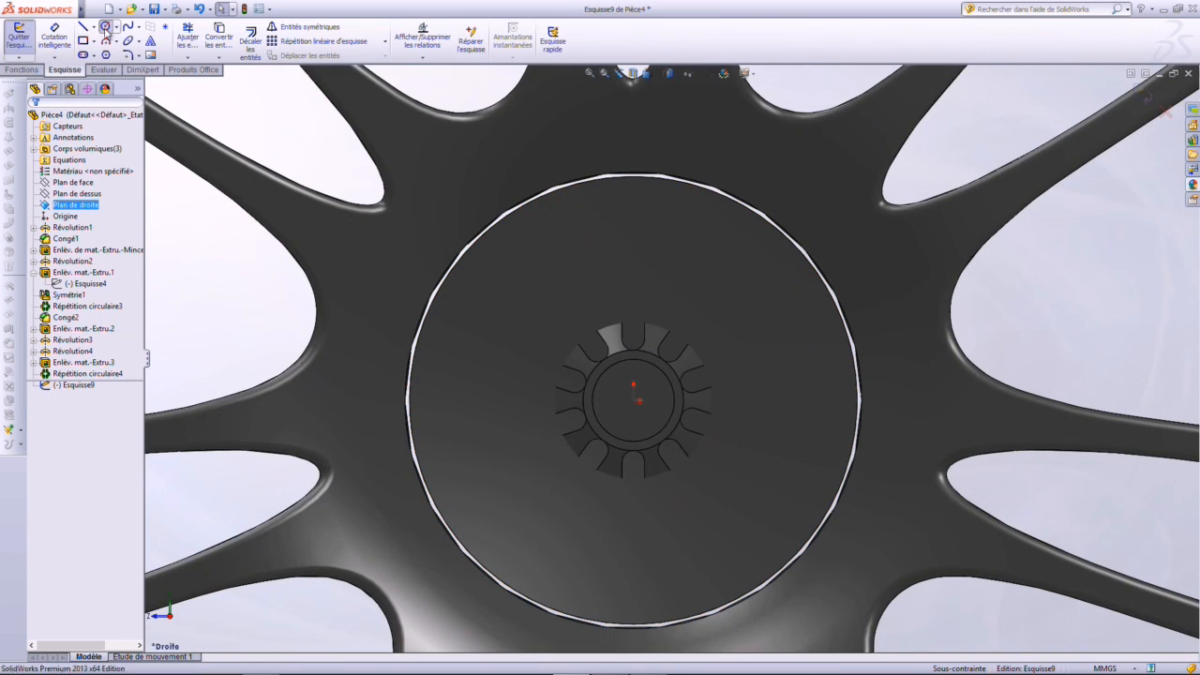
pyautogui.click(635, 253)
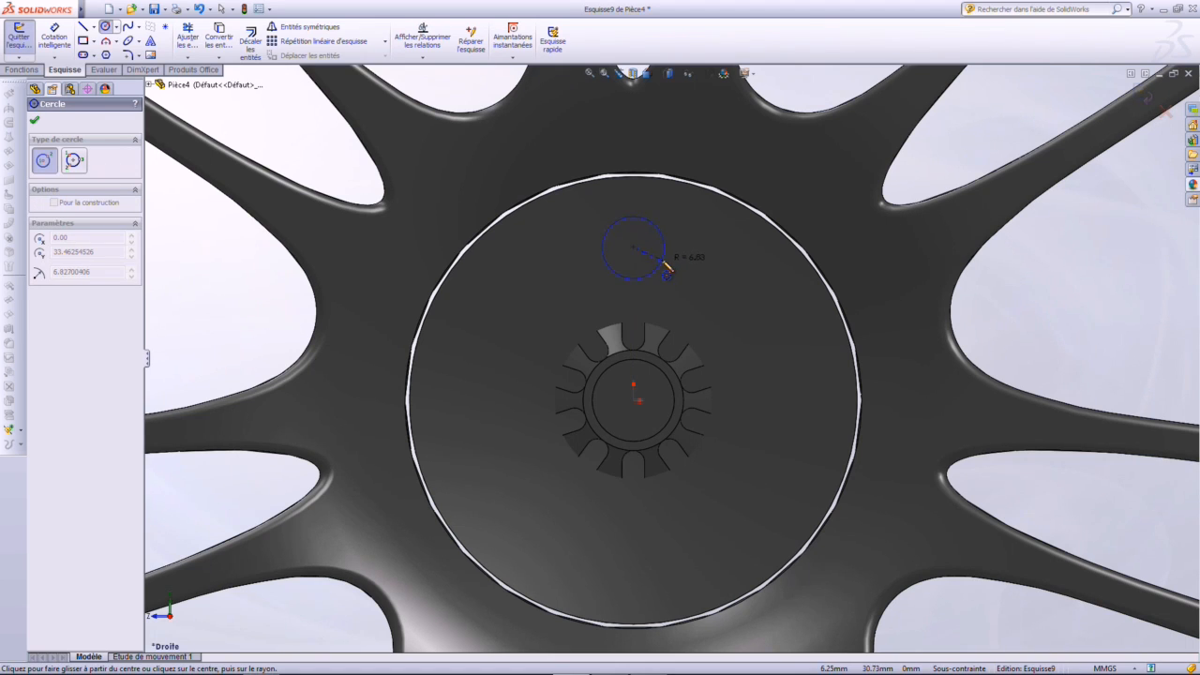
pyautogui.click(663, 263)
# Dimension the circle's diameter as 12 mm and move its centre up to about 36.6 mm above the origin
pyautogui.click(52, 43)
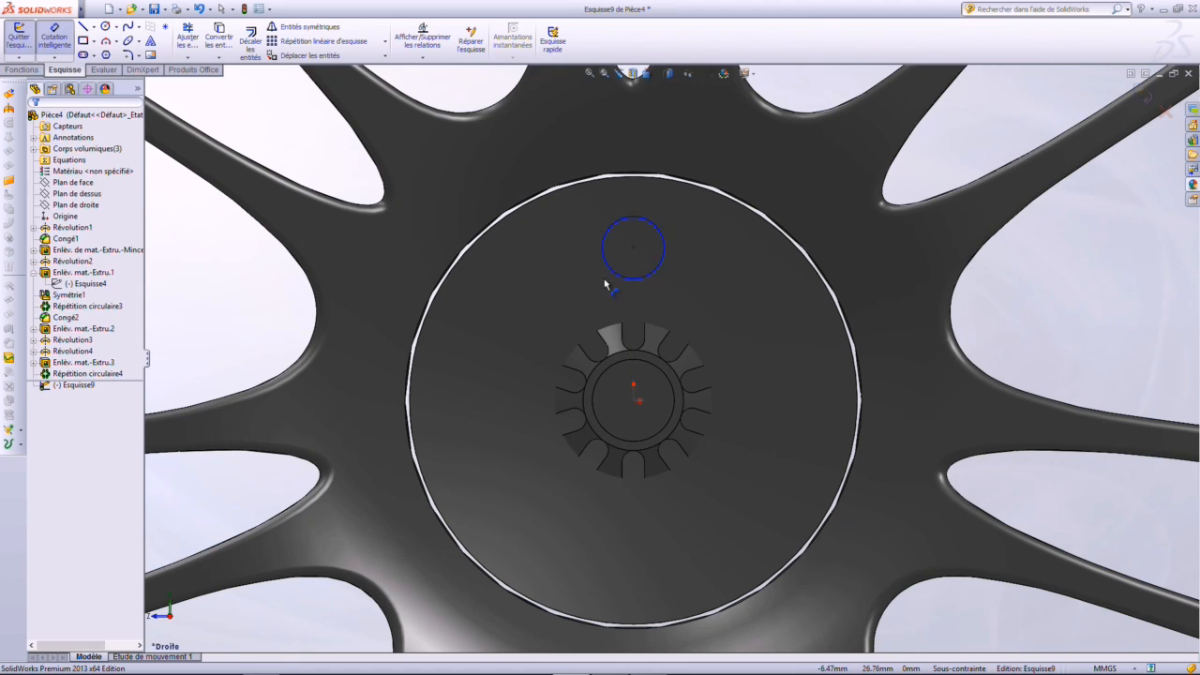
pyautogui.click(667, 268)
pyautogui.click(703, 283)
pyautogui.write('12')
pyautogui.press('Return')
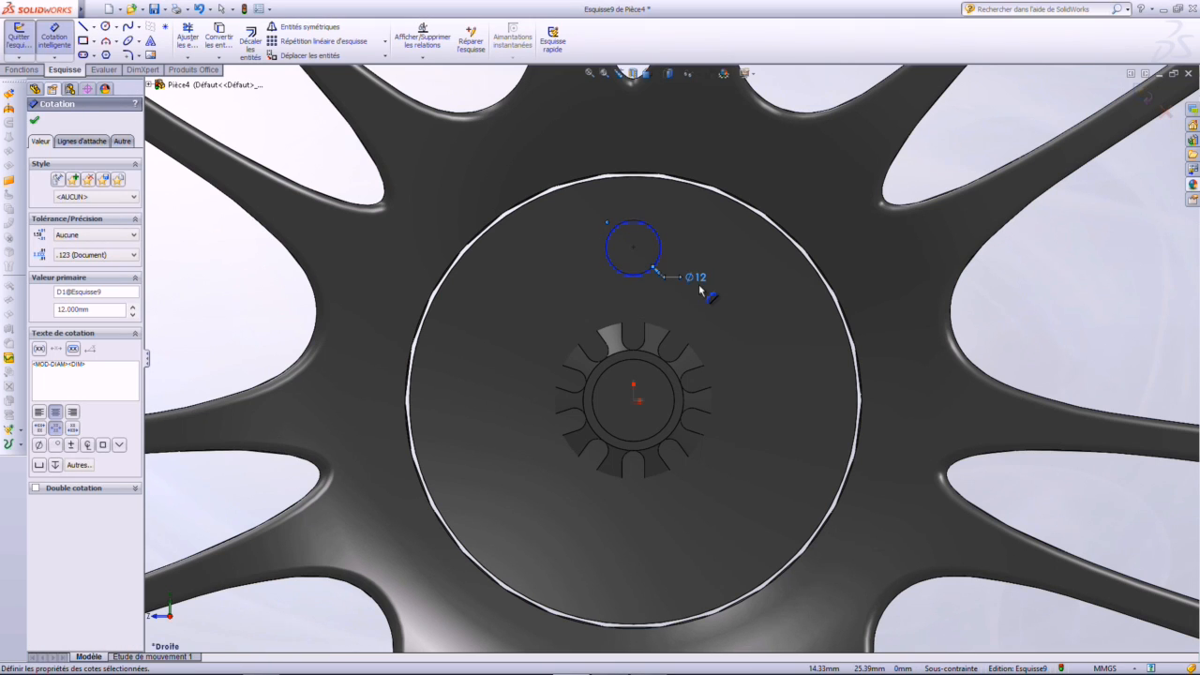
pyautogui.press('Escape')
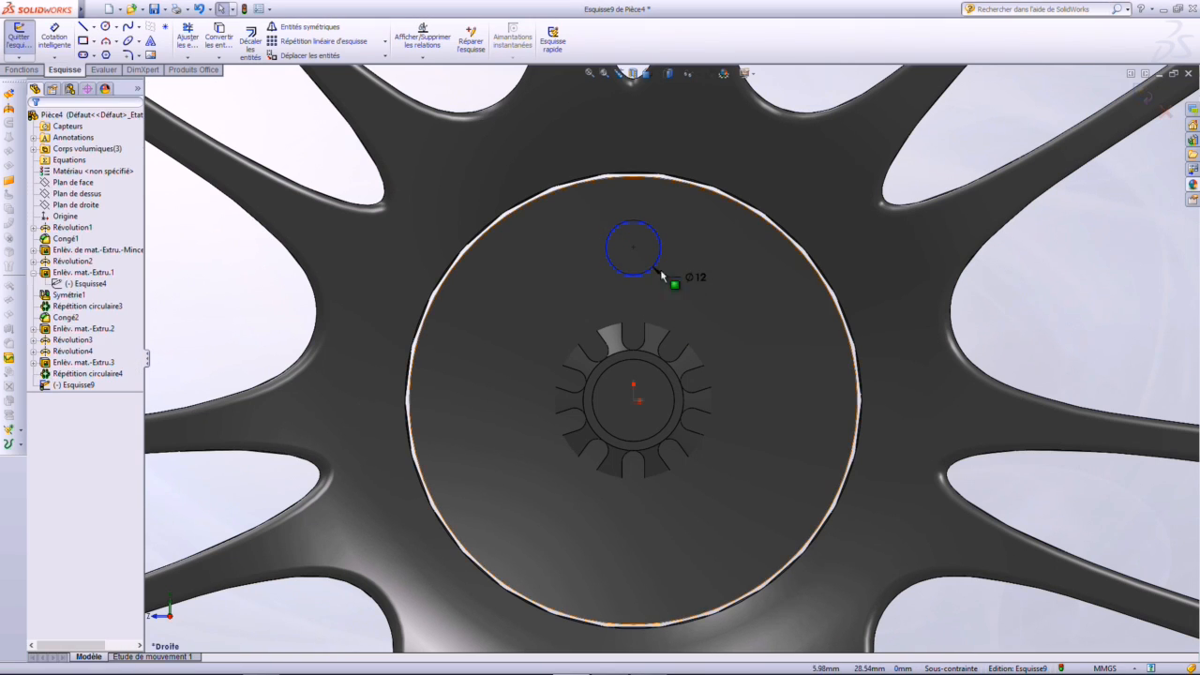
pyautogui.moveTo(632, 248); pyautogui.dragTo(633, 233)
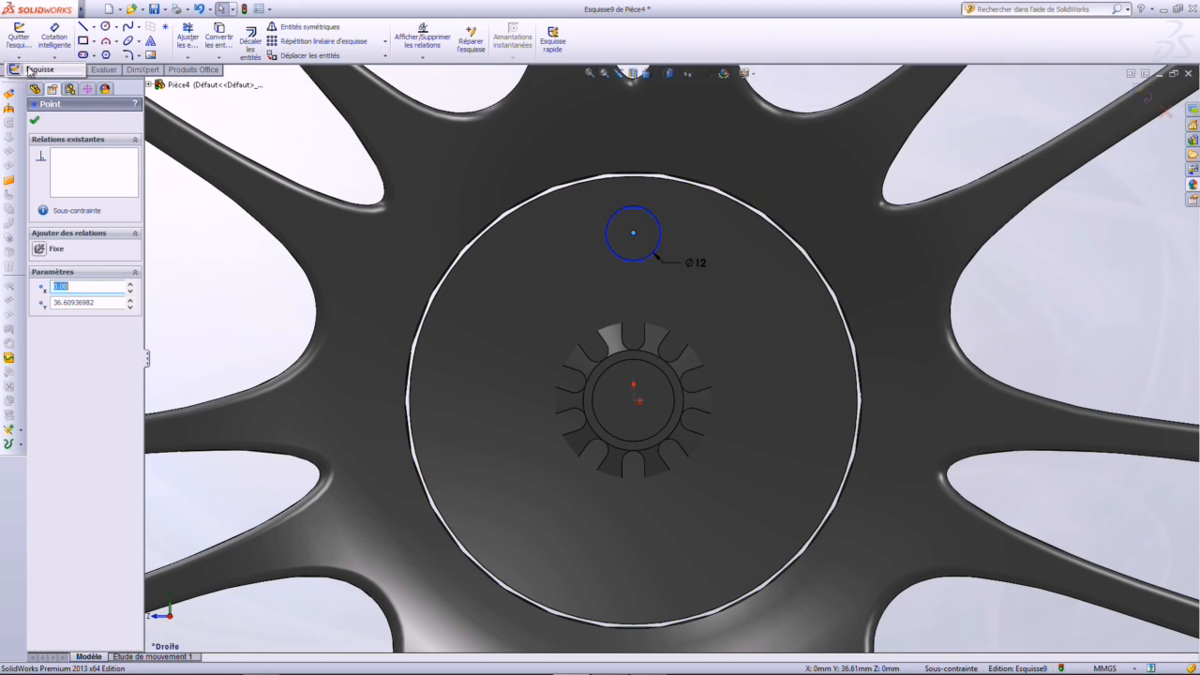
# Finish the sketch and extrude-cut the 12 mm circle through all of the hub
pyautogui.click(11, 41)
pyautogui.scroll(3, 747, 362)
pyautogui.moveTo(708, 389); pyautogui.dragTo(749, 412, button='middle')
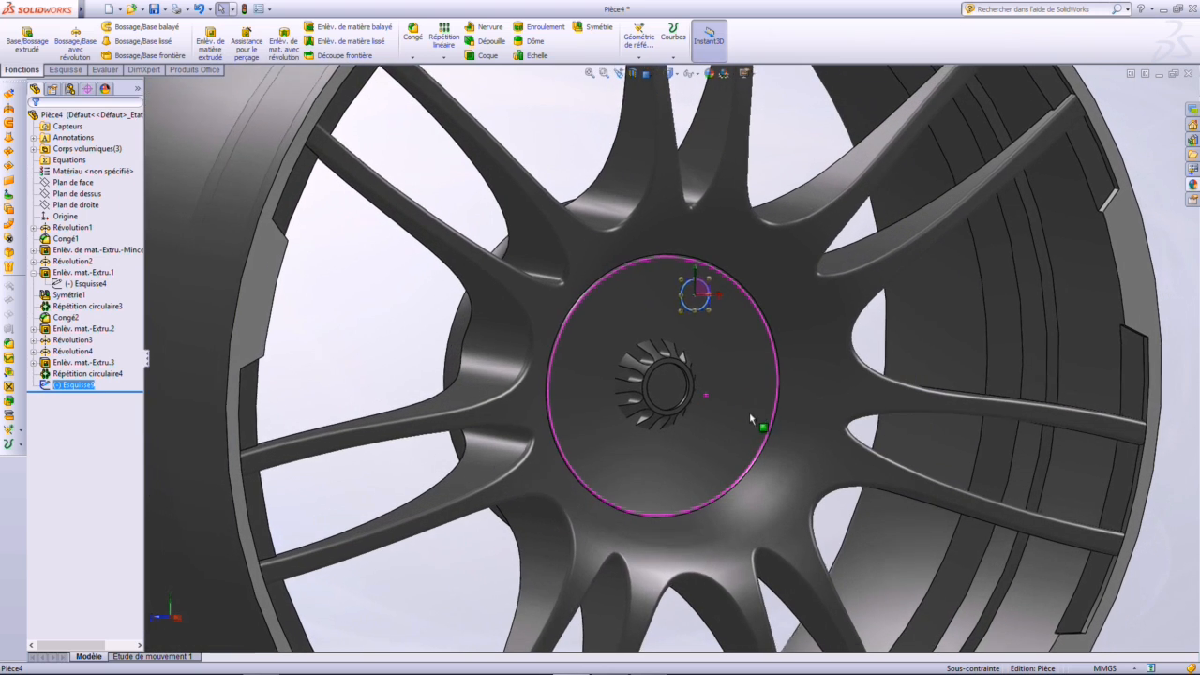
pyautogui.click(98, 8)
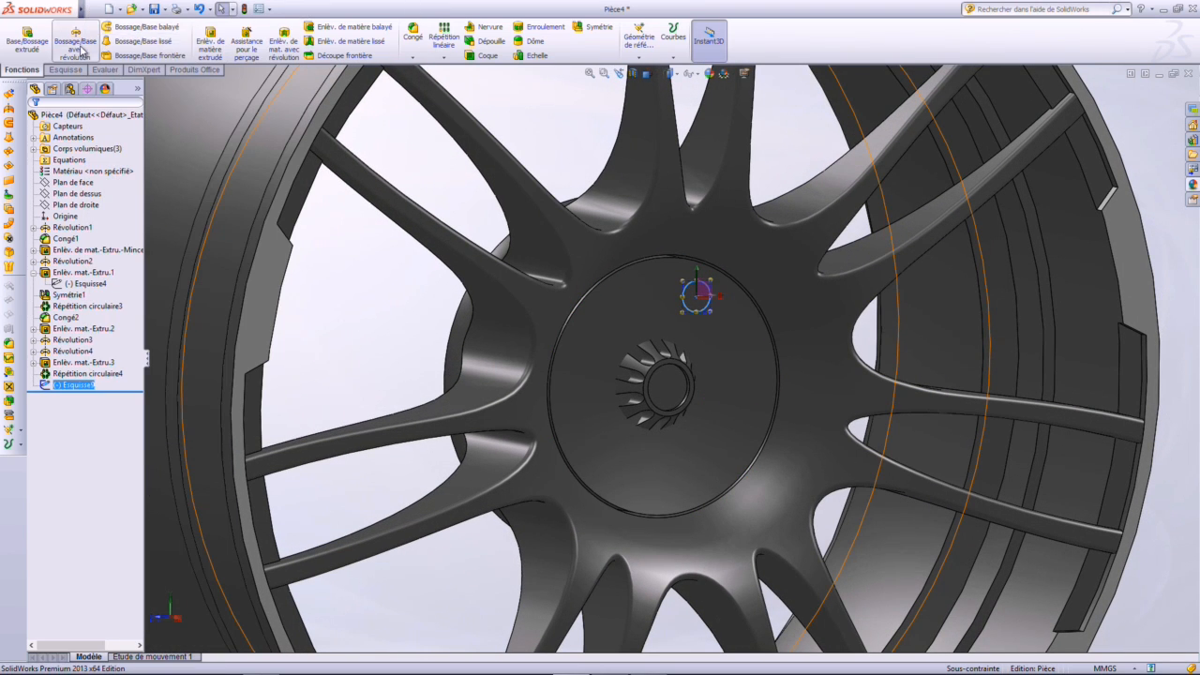
pyautogui.click(209, 45)
pyautogui.click(94, 192)
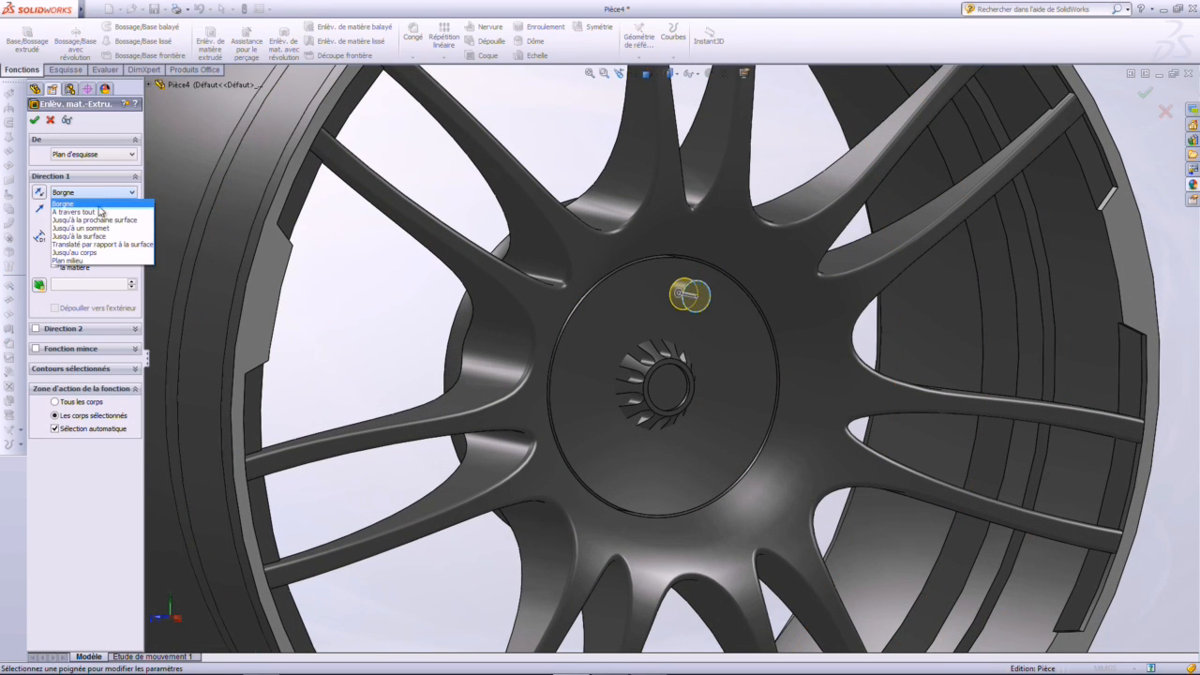
pyautogui.click(101, 214)
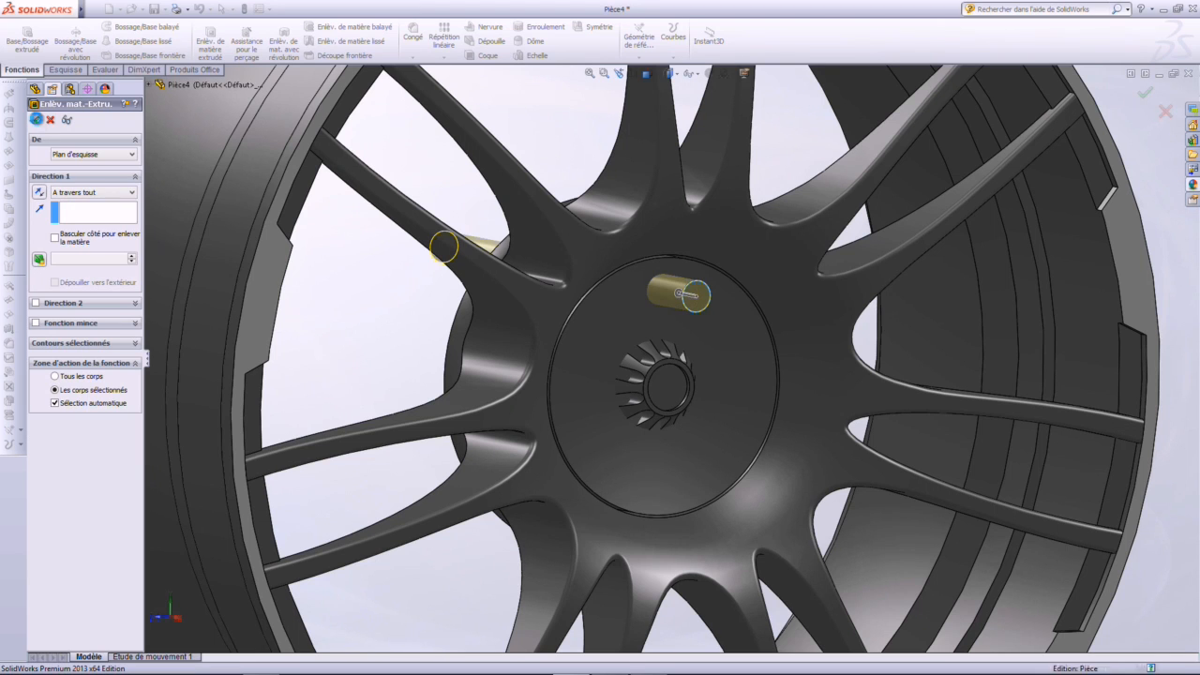
pyautogui.scroll(3, 671, 315)
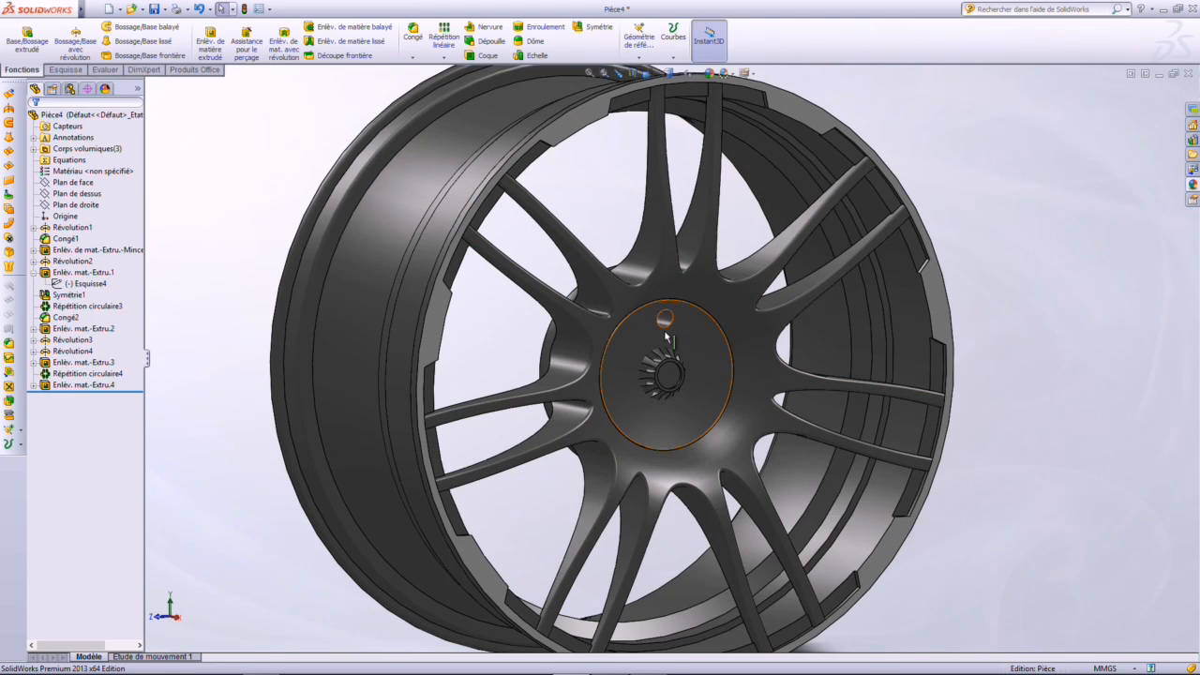
# Set up a 360° circular pattern of the hole cut about the rim's cylindrical outer face, removing the wrongly picked Révolution1 from its features
pyautogui.scroll(-2, 667, 337)
pyautogui.click(445, 58)
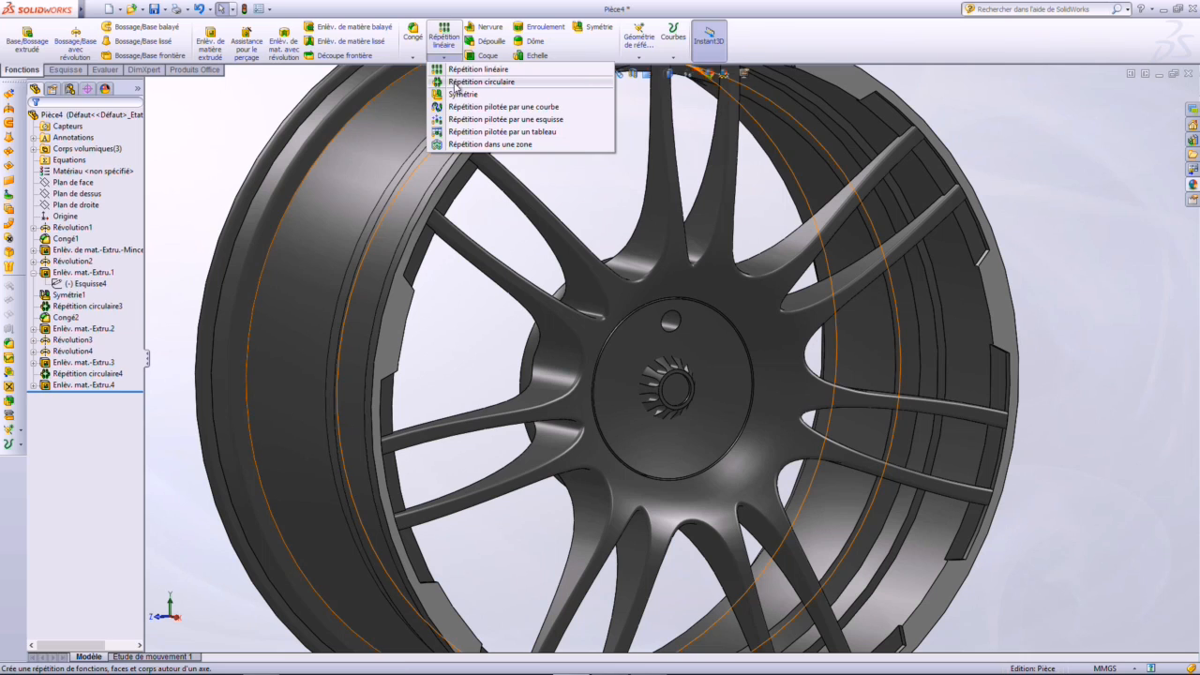
pyautogui.click(455, 83)
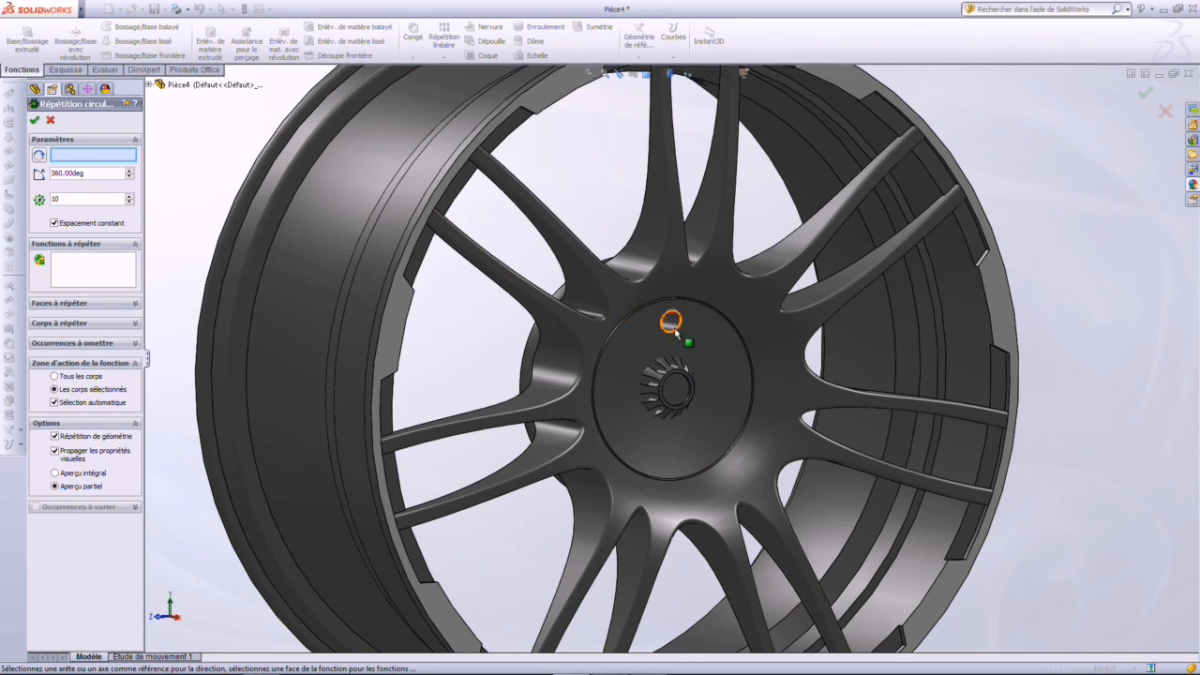
pyautogui.click(570, 350)
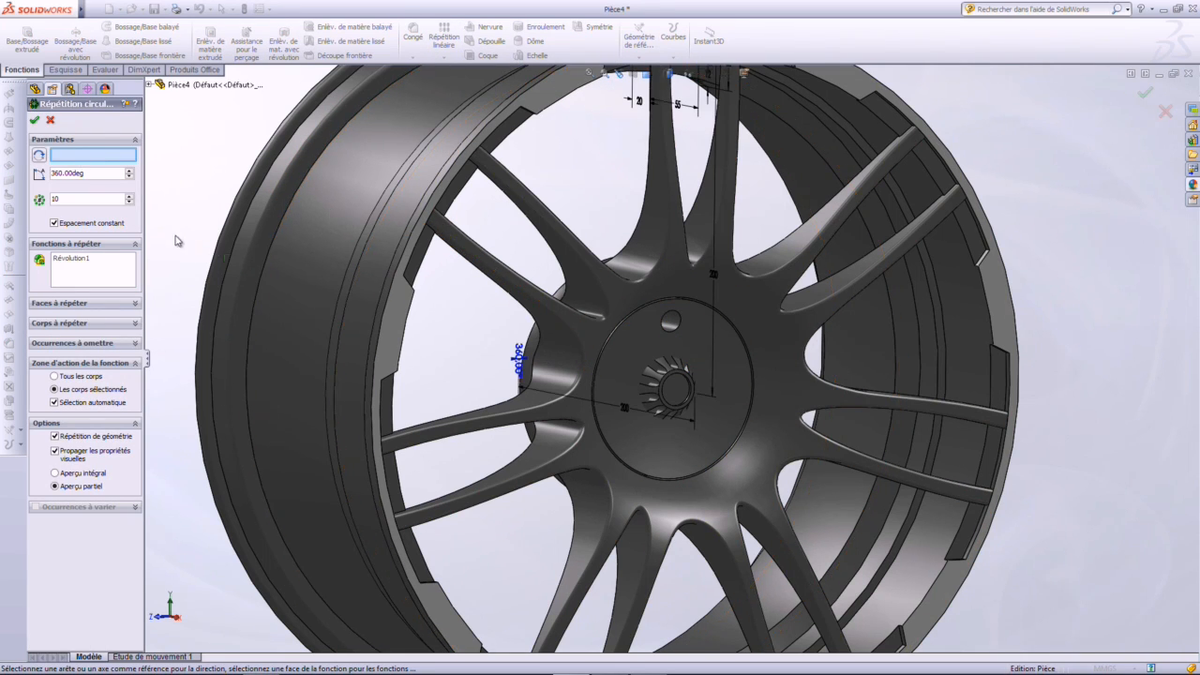
pyautogui.moveTo(309, 318); pyautogui.dragTo(491, 271, button='middle')
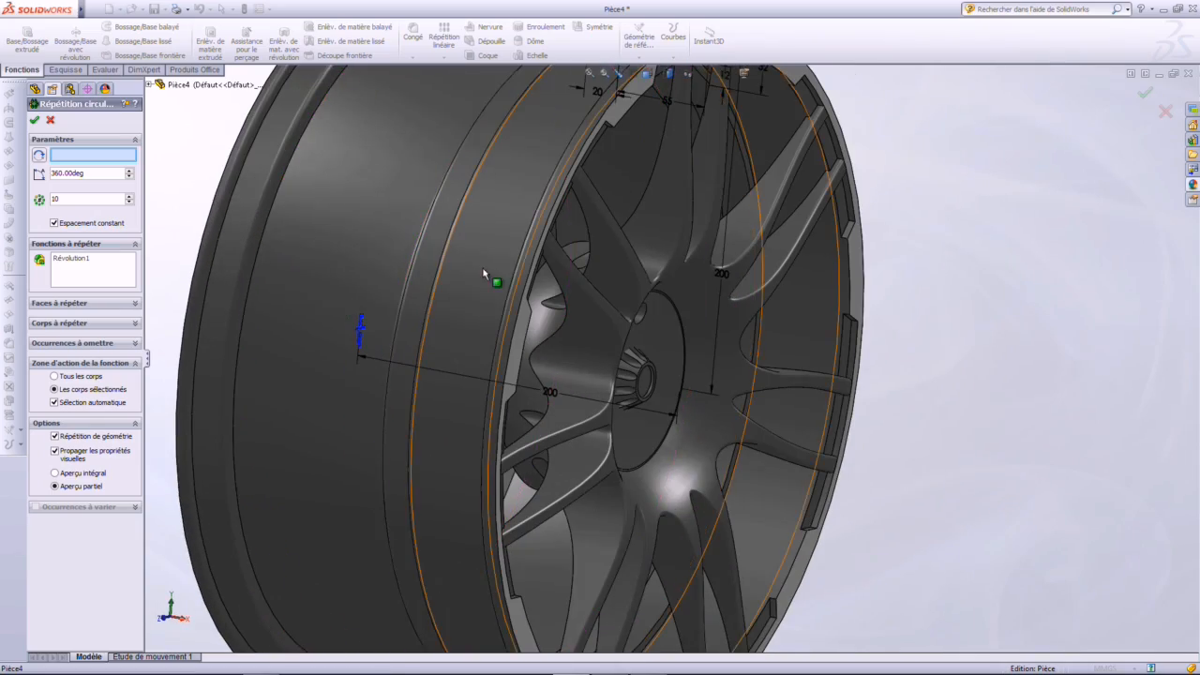
pyautogui.click(488, 272)
pyautogui.moveTo(688, 374); pyautogui.dragTo(613, 365, button='middle')
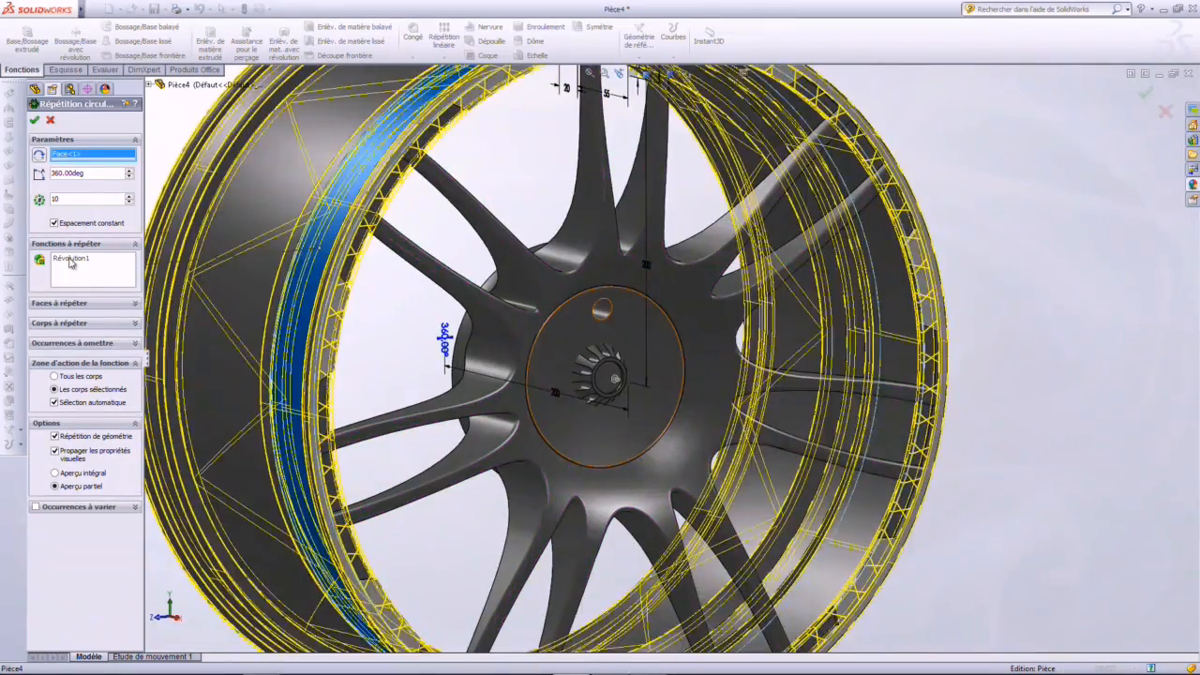
pyautogui.click(70, 262)
pyautogui.press('Delete')
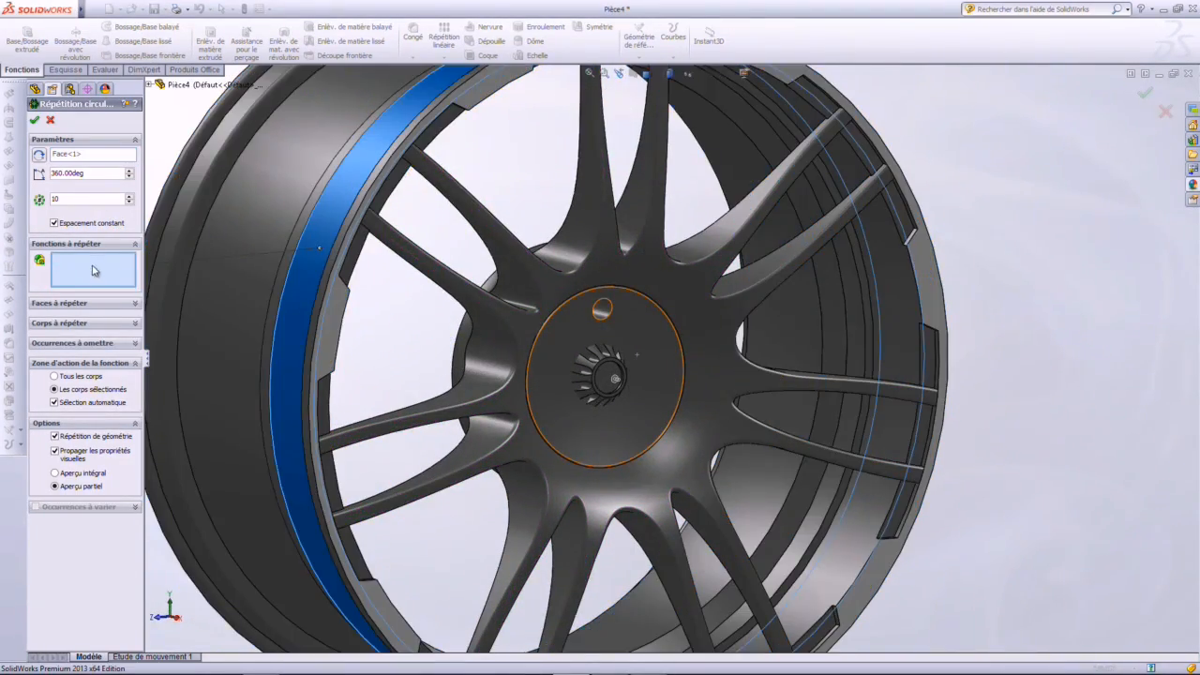
pyautogui.click(602, 310)
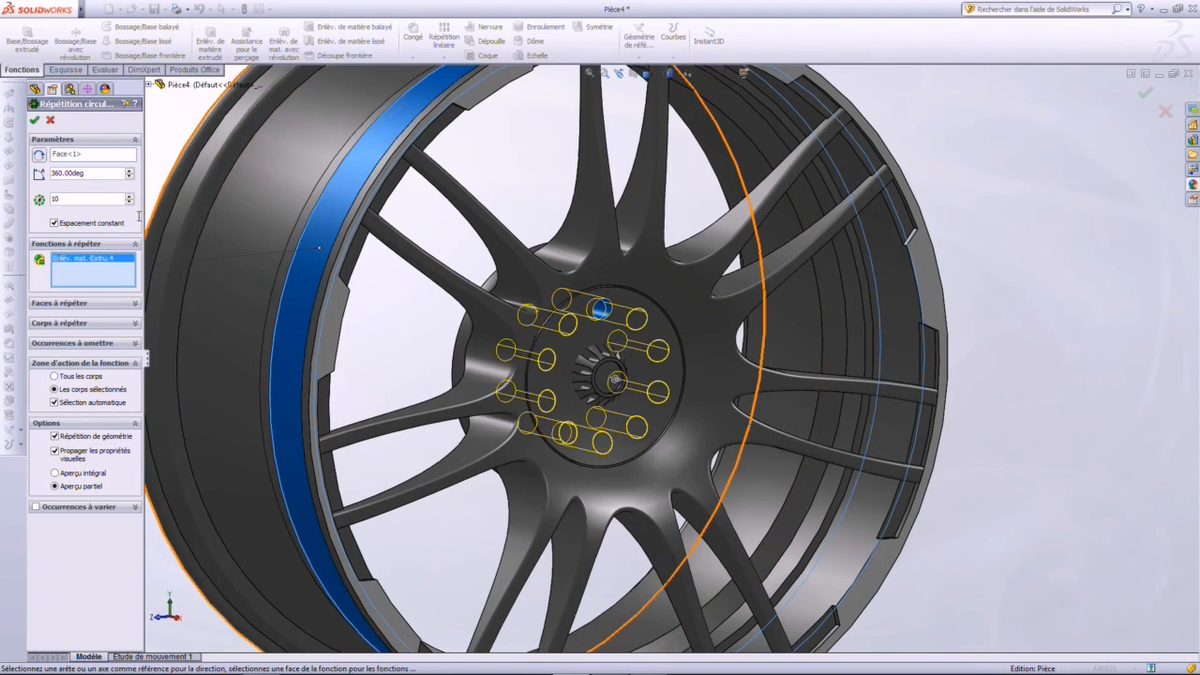
# Set the hole pattern to 7 instances and create it
pyautogui.click(129, 202)
pyautogui.click(129, 202)
pyautogui.click(129, 203)
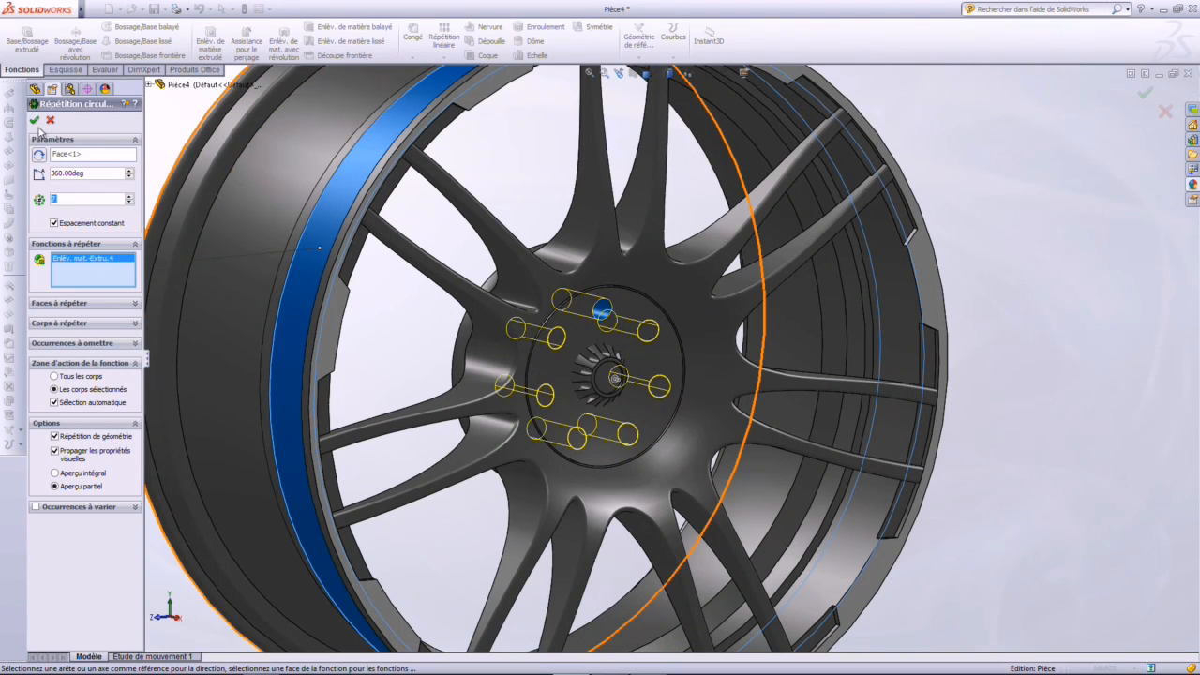
pyautogui.click(35, 120)
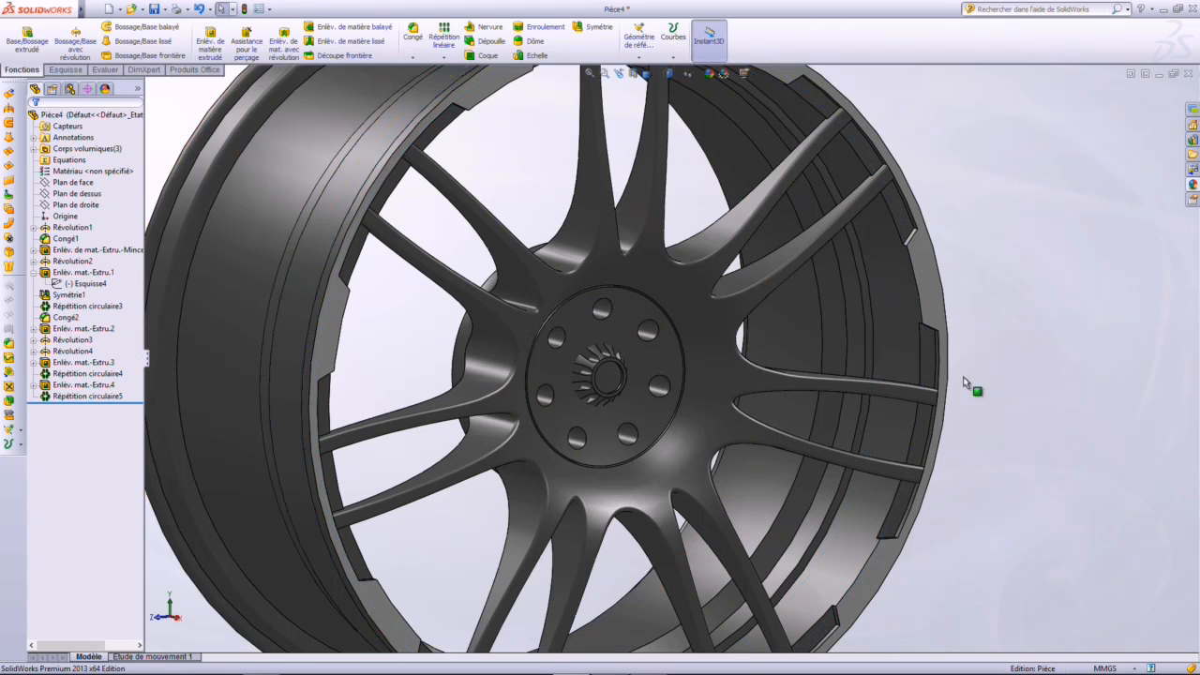
# Reopen the conical boss's revolve sketch and set the radius of its front recess to 12 mm
pyautogui.scroll(-2, 745, 421)
pyautogui.moveTo(513, 373); pyautogui.dragTo(553, 359, button='middle')
pyautogui.scroll(-2, 550, 355)
pyautogui.scroll(-1, 570, 319)
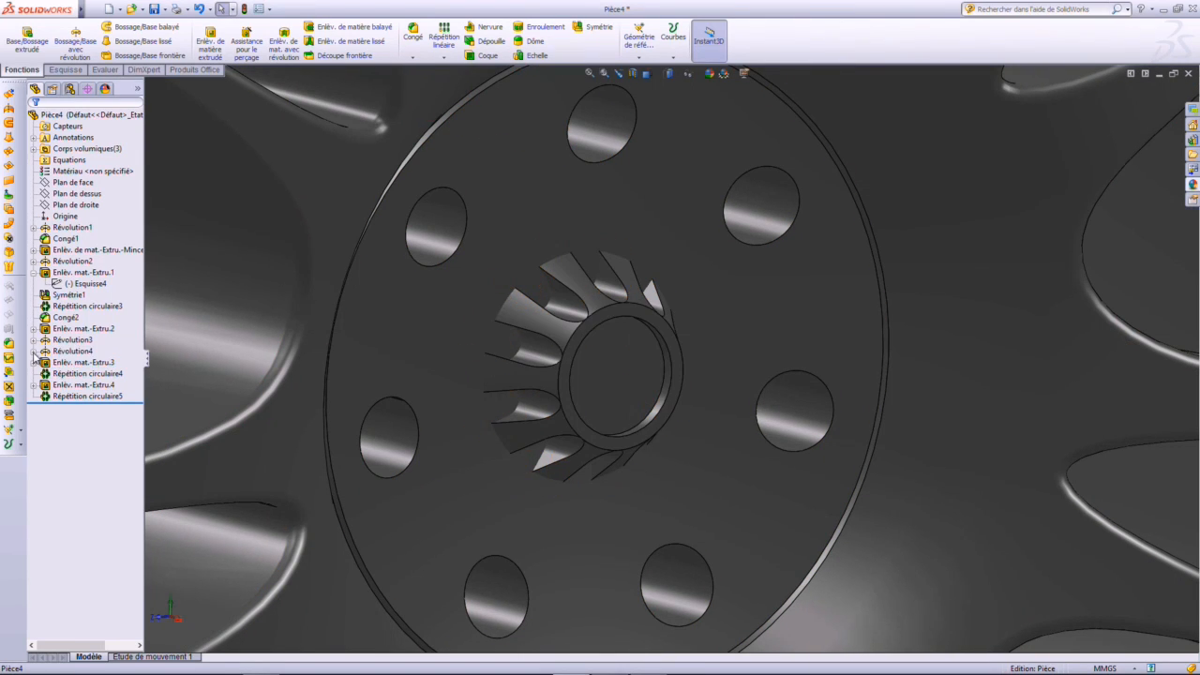
pyautogui.click(34, 363)
pyautogui.click(86, 362)
pyautogui.click(79, 343)
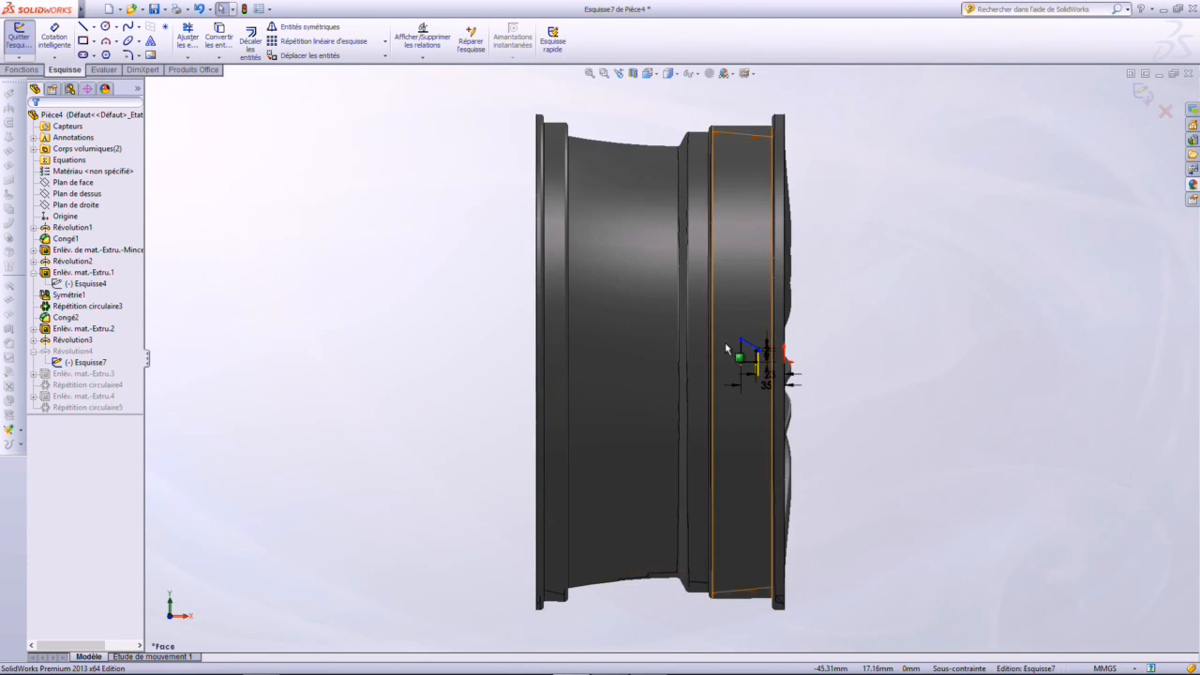
pyautogui.scroll(-5, 817, 429)
pyautogui.scroll(-2, 806, 375)
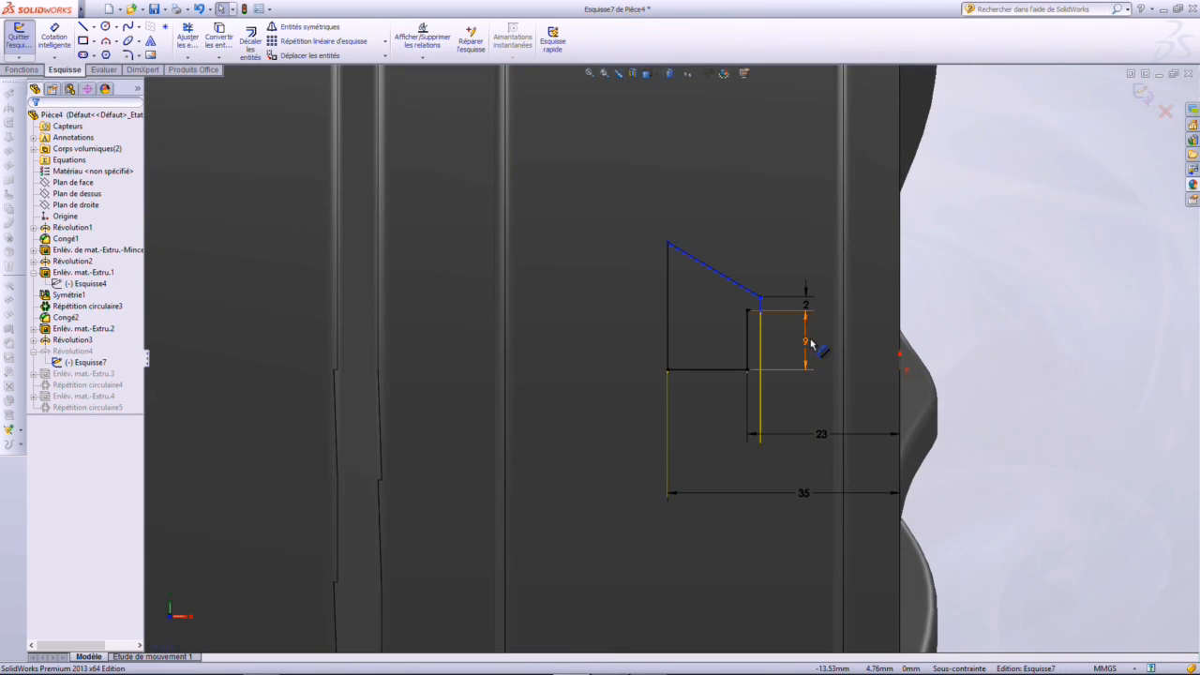
pyautogui.doubleClick(810, 343)
pyautogui.write('12')
pyautogui.press('Return')
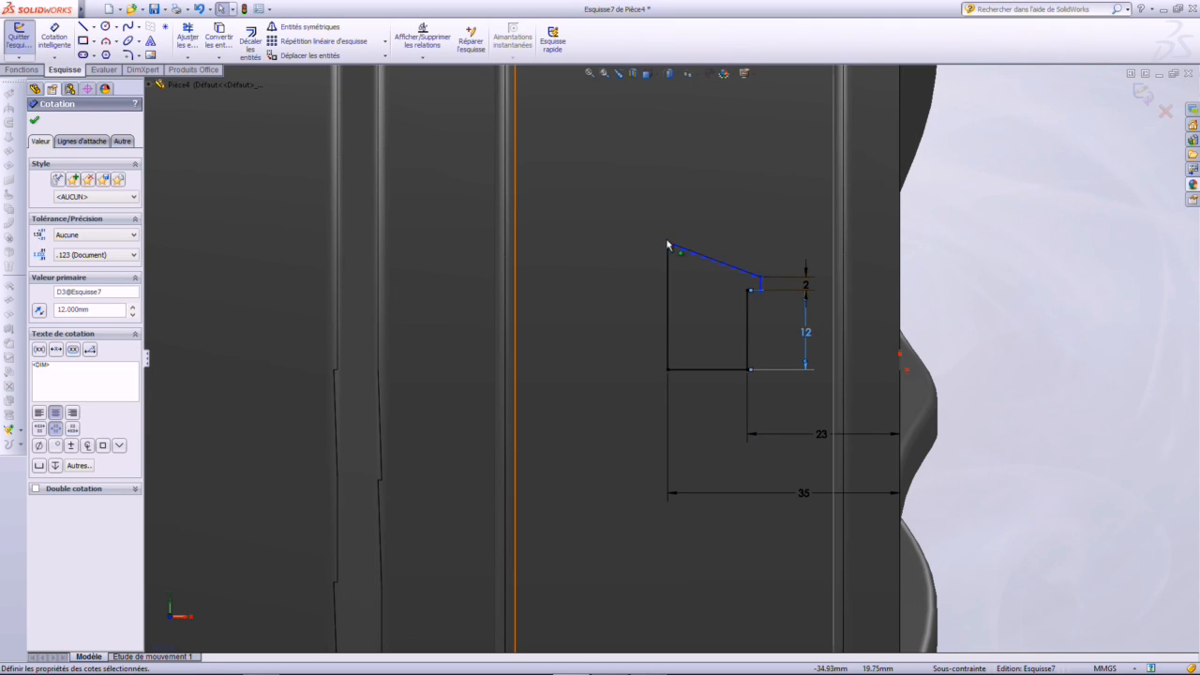
# Raise the boss profile's rear outer corner to about 22.1 mm in Y and finish the sketch to rebuild the boss
pyautogui.moveTo(668, 243); pyautogui.dragTo(667, 223)
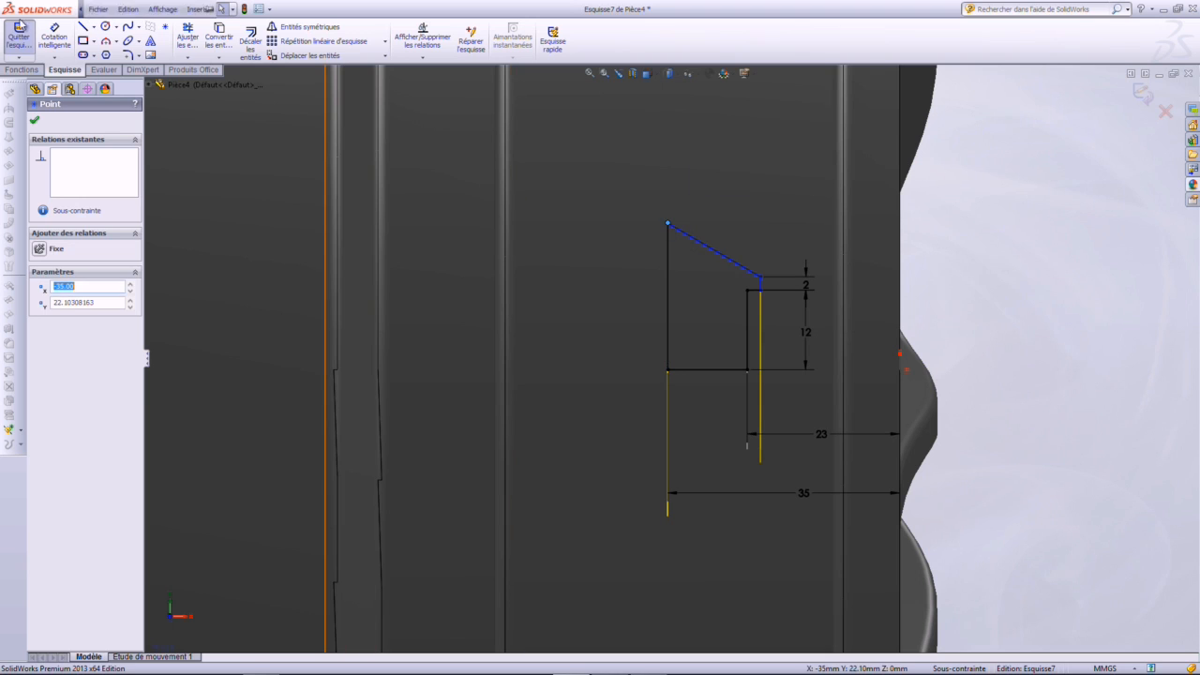
pyautogui.click(17, 45)
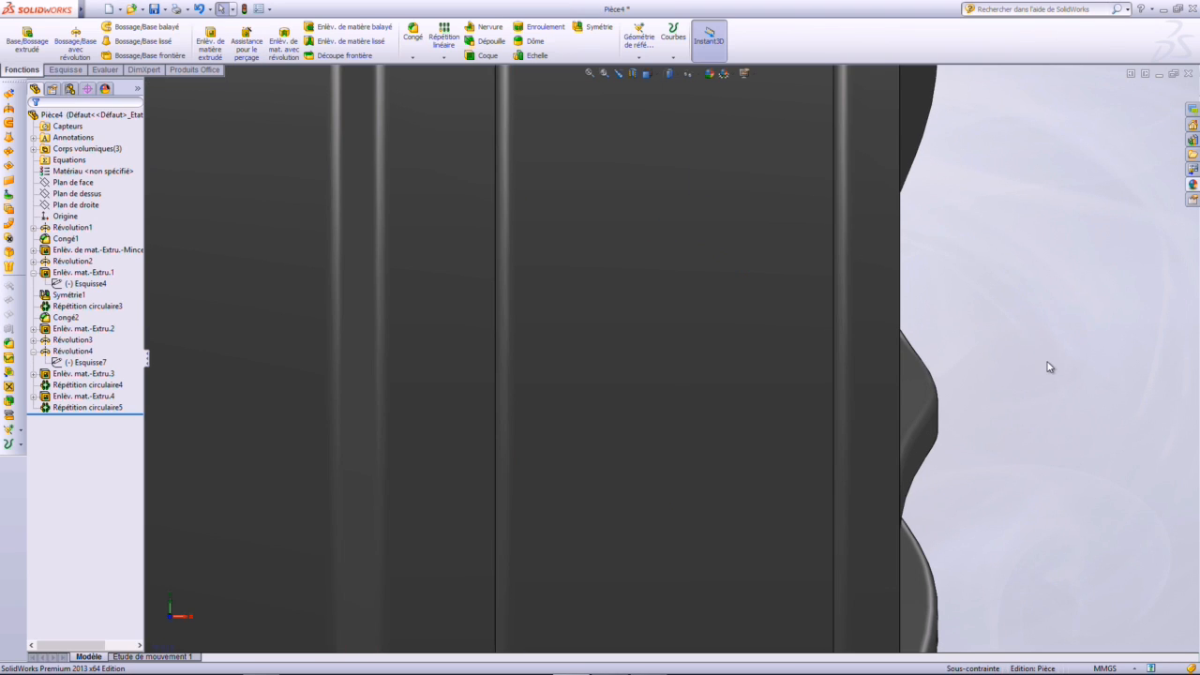
pyautogui.hotkey('ctrl', '4')
pyautogui.scroll(-3, 718, 394)
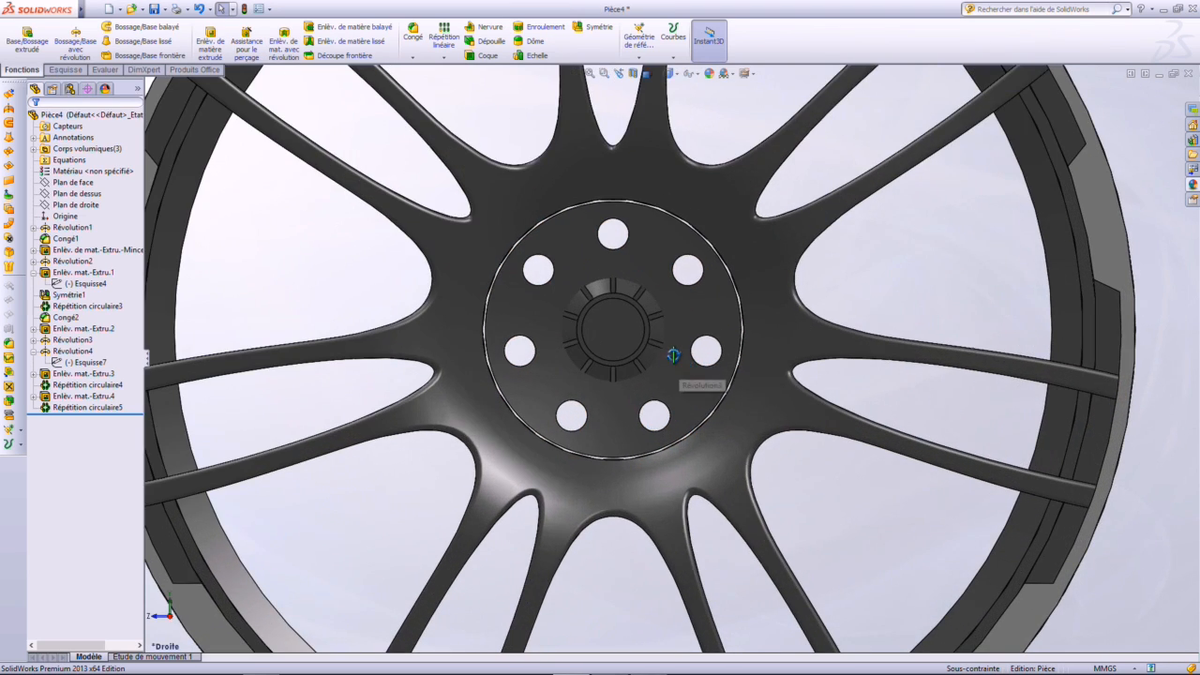
pyautogui.middleClick(673, 354)
pyautogui.moveTo(673, 353); pyautogui.dragTo(709, 397, button='middle')
pyautogui.scroll(-3, 640, 298)
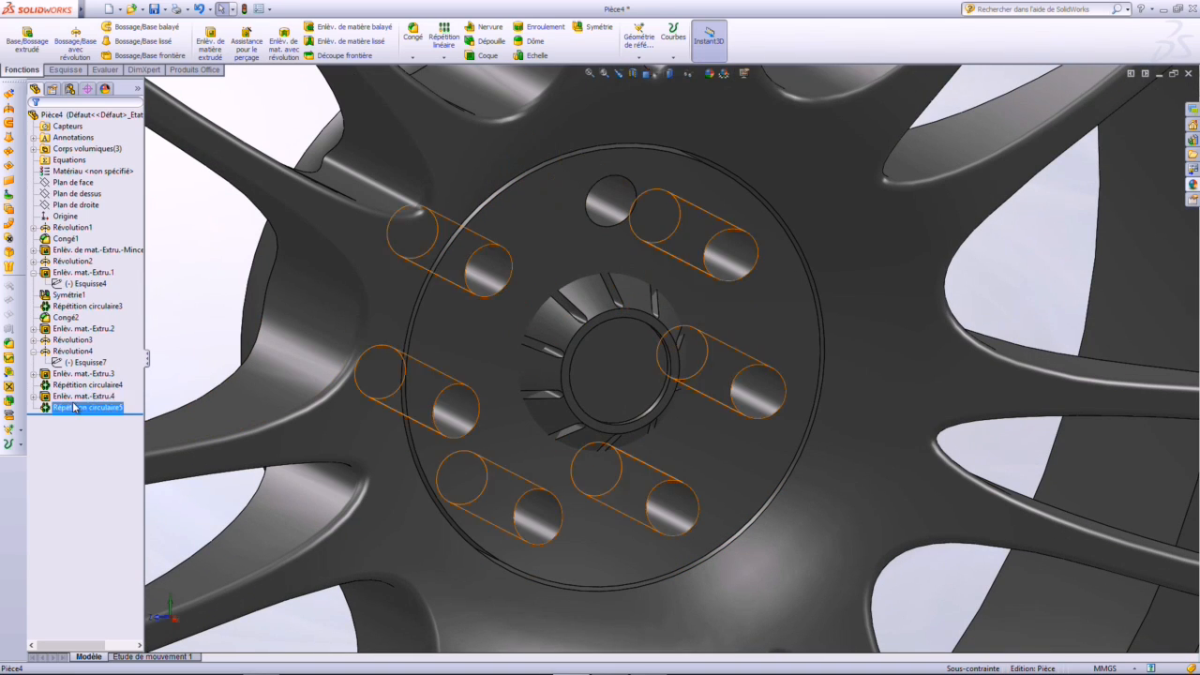
# Reopen the boss's slot cut sketch, shift the slot's lower centre to widen it to about 3.5 mm, and finish the sketch
pyautogui.click(65, 373)
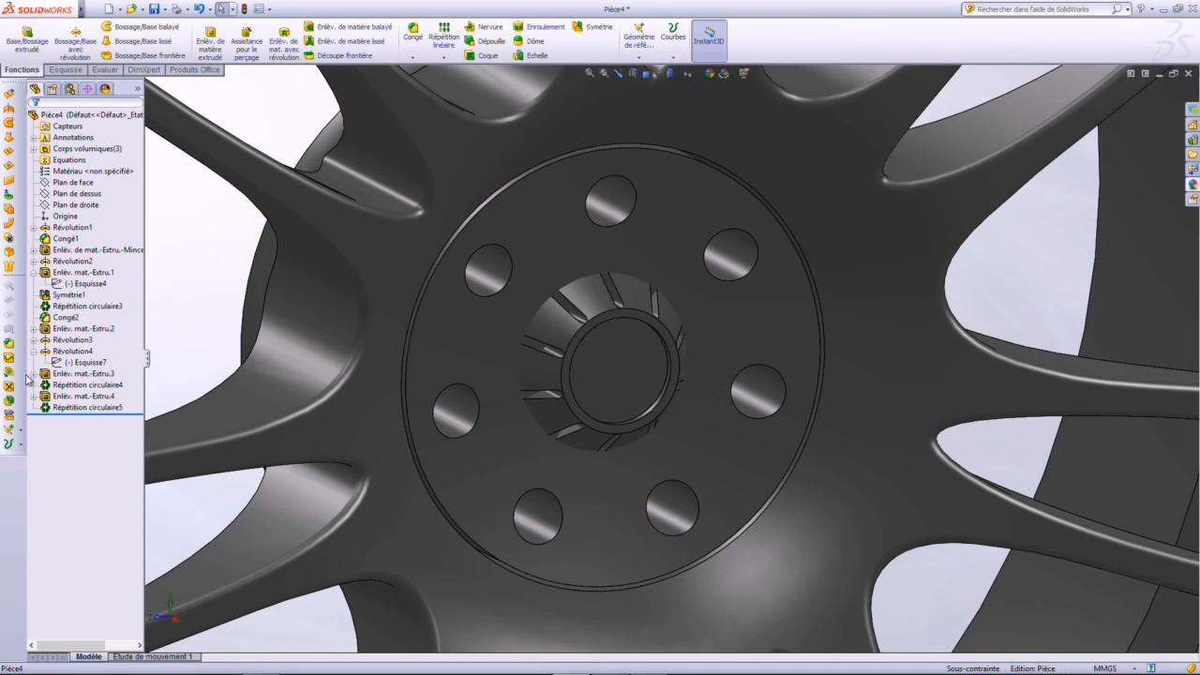
pyautogui.click(33, 373)
pyautogui.click(90, 384)
pyautogui.click(75, 351)
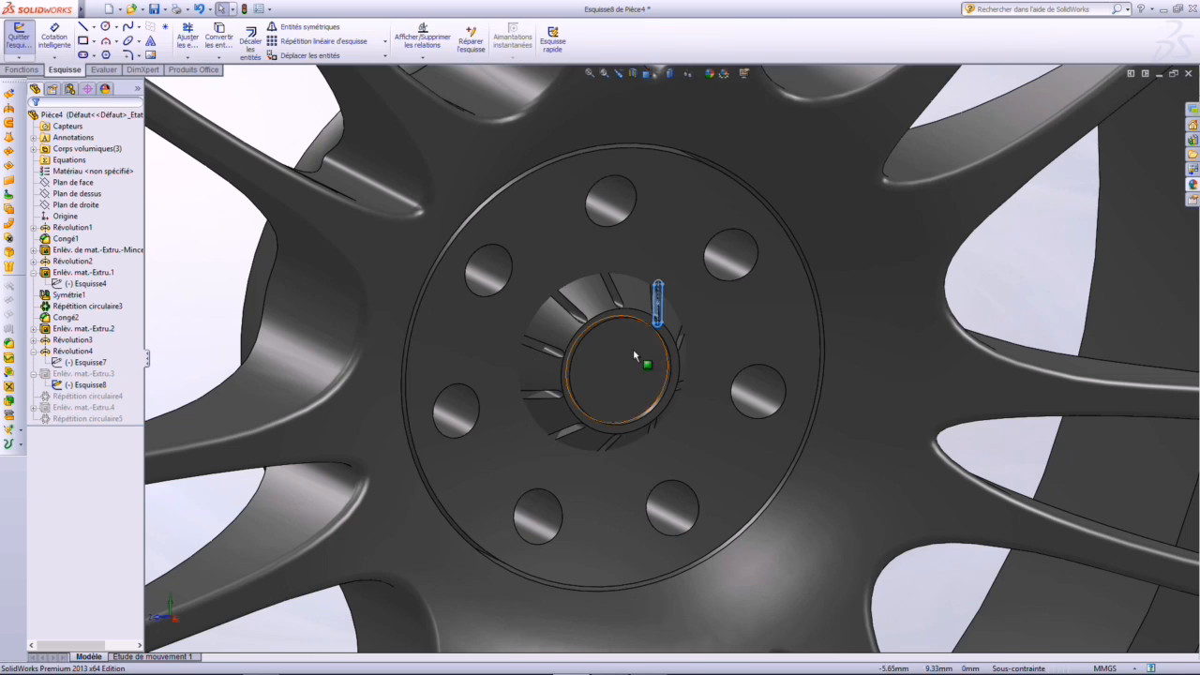
pyautogui.hotkey('ctrl', '8')
pyautogui.scroll(-6, 684, 350)
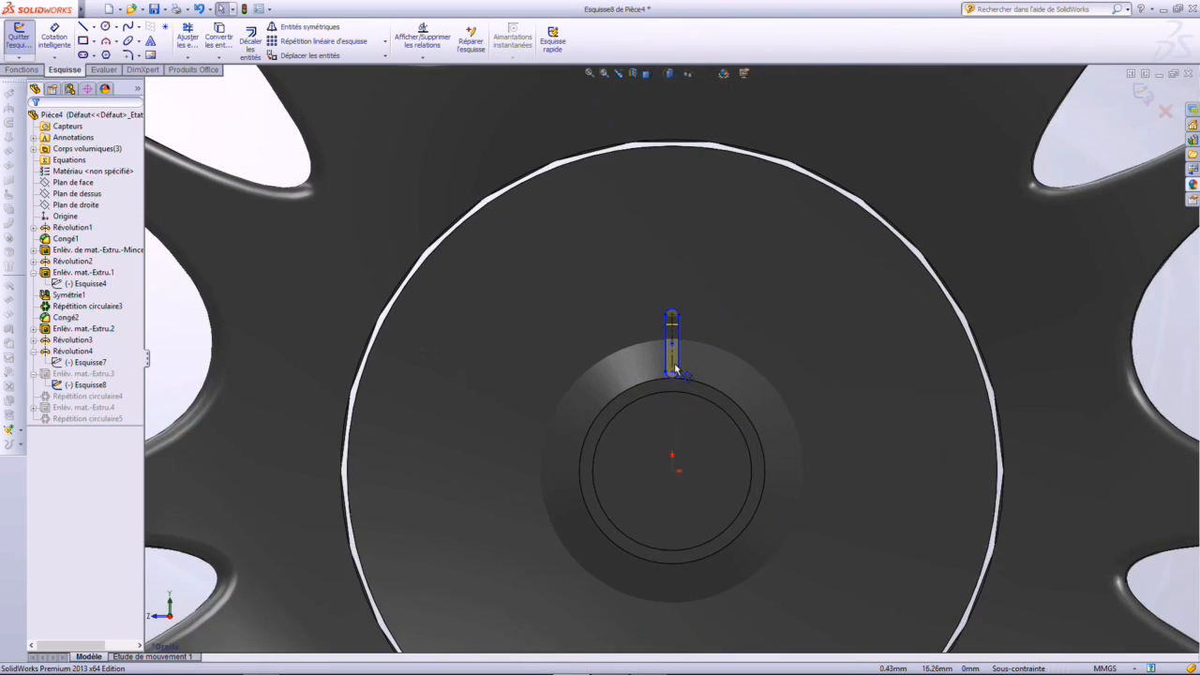
pyautogui.scroll(-2, 675, 368)
pyautogui.click(672, 370)
pyautogui.moveTo(671, 371); pyautogui.dragTo(672, 373)
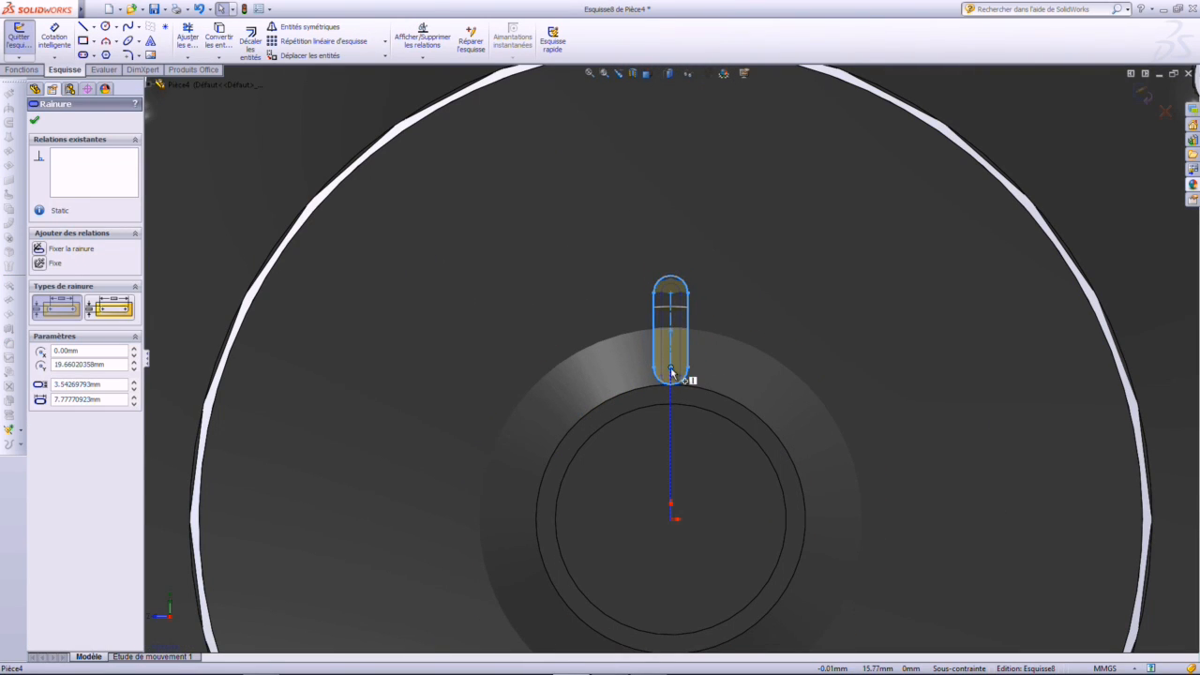
pyautogui.click(19, 38)
pyautogui.scroll(4, 750, 396)
pyautogui.moveTo(750, 396); pyautogui.dragTo(793, 434, button='middle')
pyautogui.scroll(6, 793, 434)
pyautogui.scroll(-1, 734, 467)
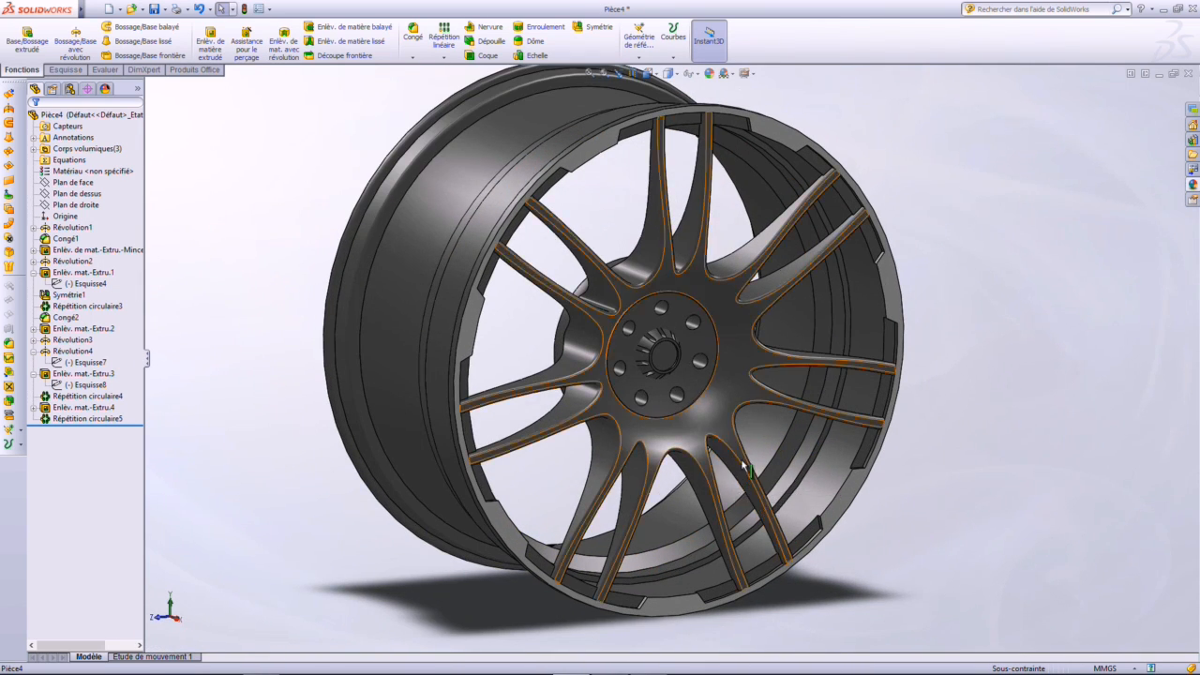
pyautogui.moveTo(735, 472)
pyautogui.mouseDown(button='middle')
pyautogui.moveTo(624, 445)
pyautogui.moveTo(731, 450)
pyautogui.mouseUp(button='middle')
pyautogui.moveTo(917, 275); pyautogui.dragTo(787, 404, button='middle')
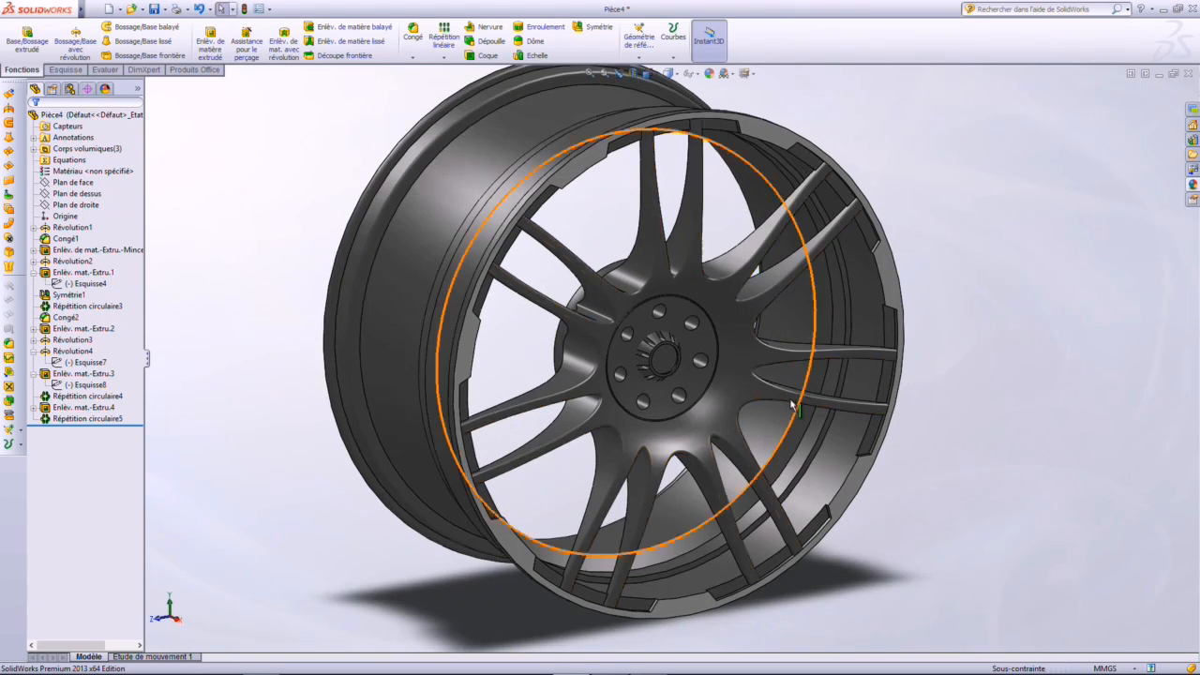